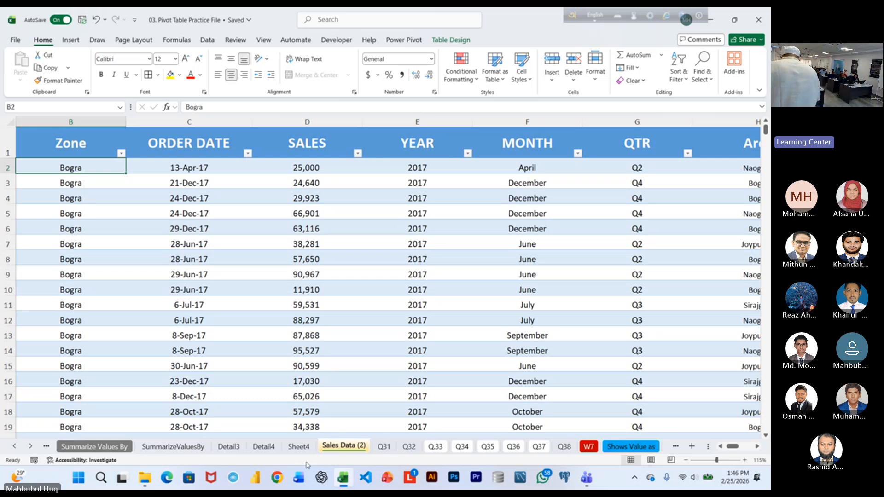
On Sheet4, add the ORDER DATE field to the Rows area of the empty pivot table.
left_click(299, 446)
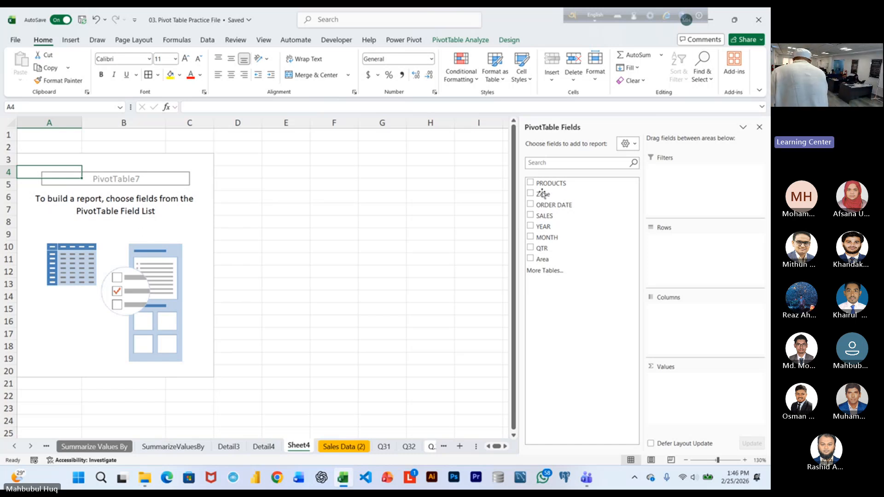
left_click_drag(552, 205, 650, 248)
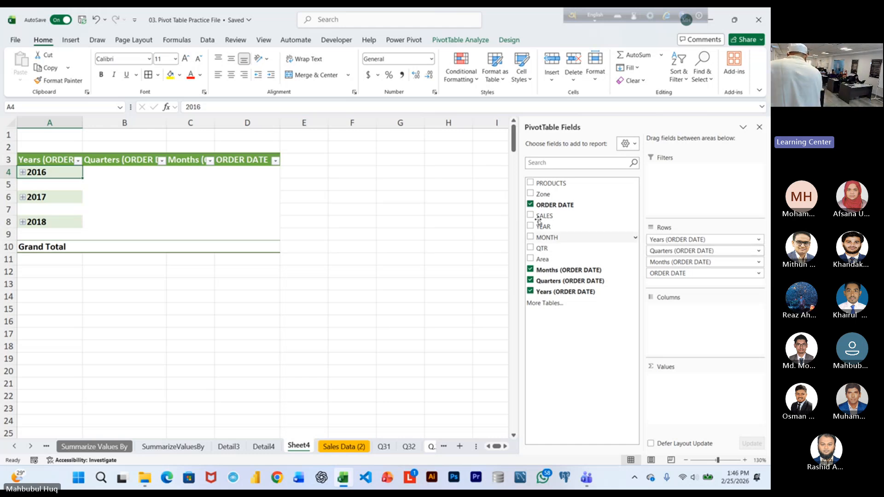
Clear all fields from the pivot table and add ORDER DATE to its rows again.
left_click(461, 40)
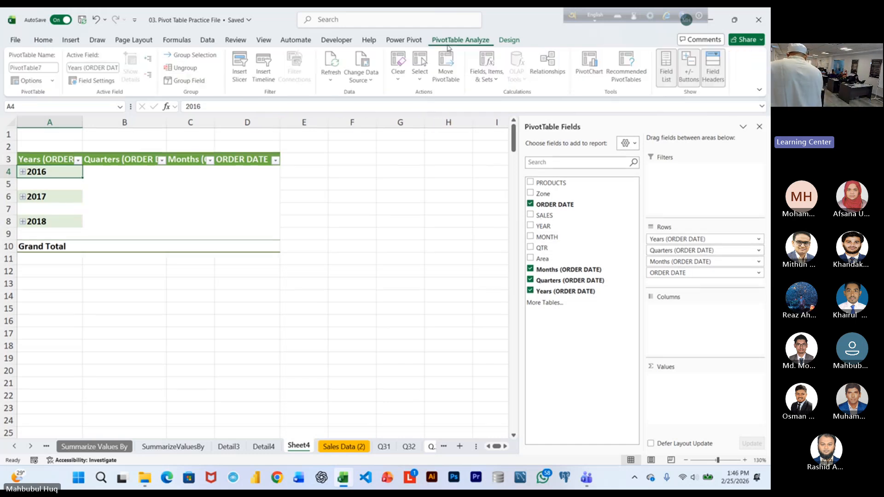
left_click(399, 69)
left_click(413, 96)
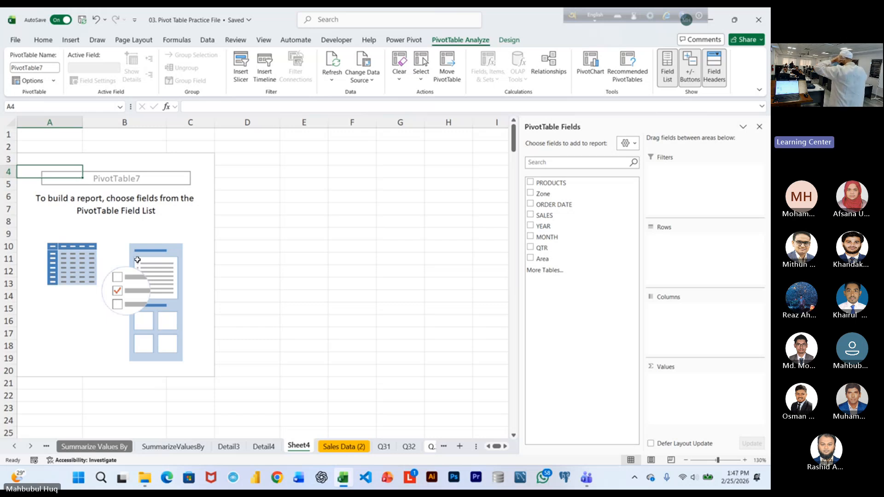
left_click(550, 206)
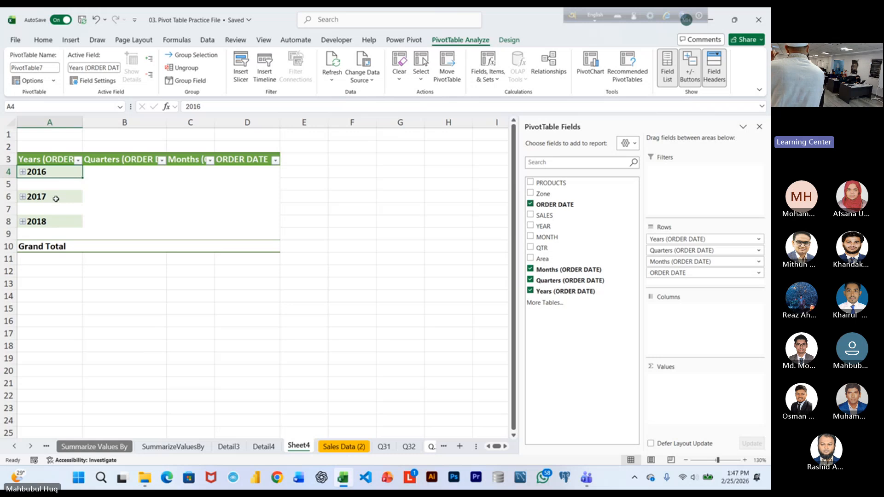
Ungroup the date rows starting from the 2016 label, and undo the ungrouping.
right_click(51, 172)
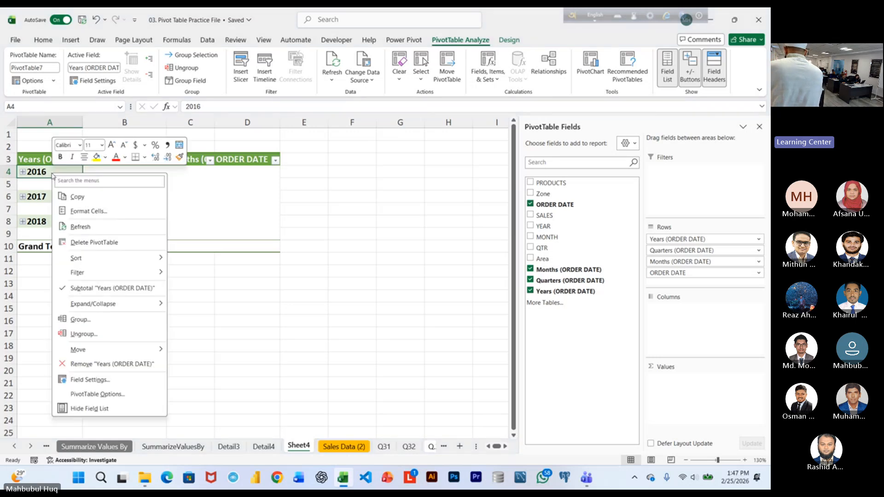
left_click(95, 330)
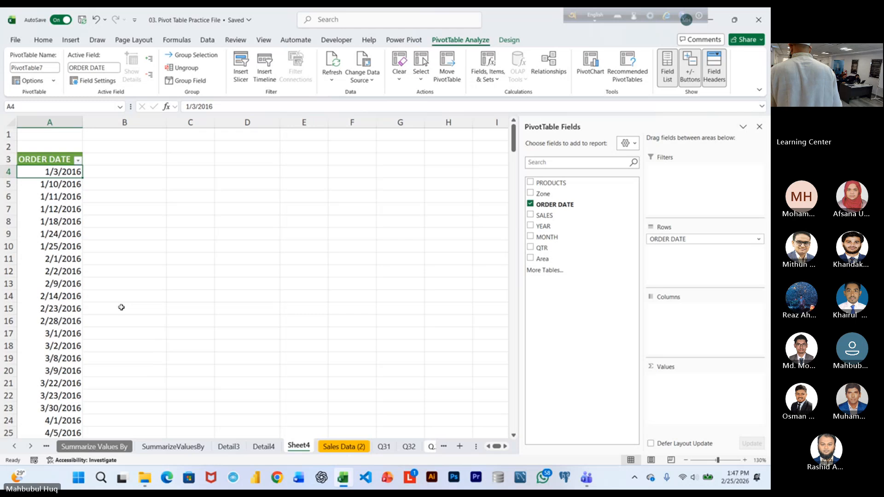
key("ctrl+z")
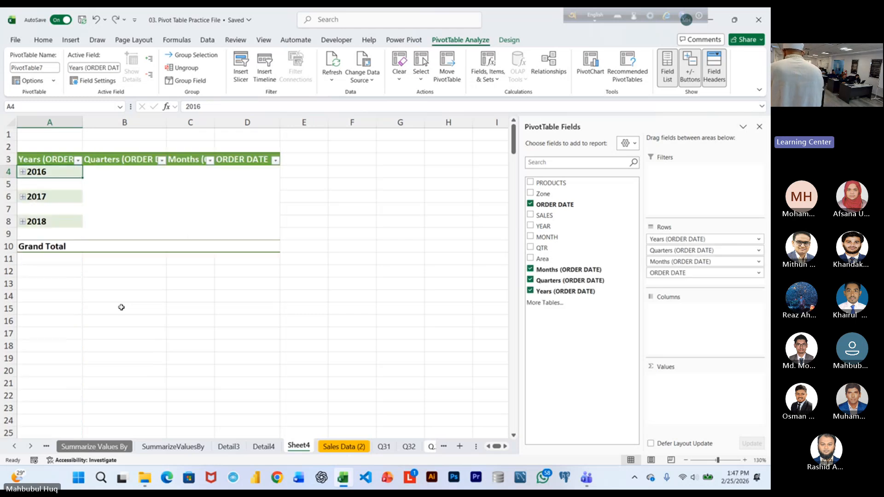
Ungroup the pivot table's year rows so that individual order dates are listed.
left_click(53, 198)
right_click(53, 199)
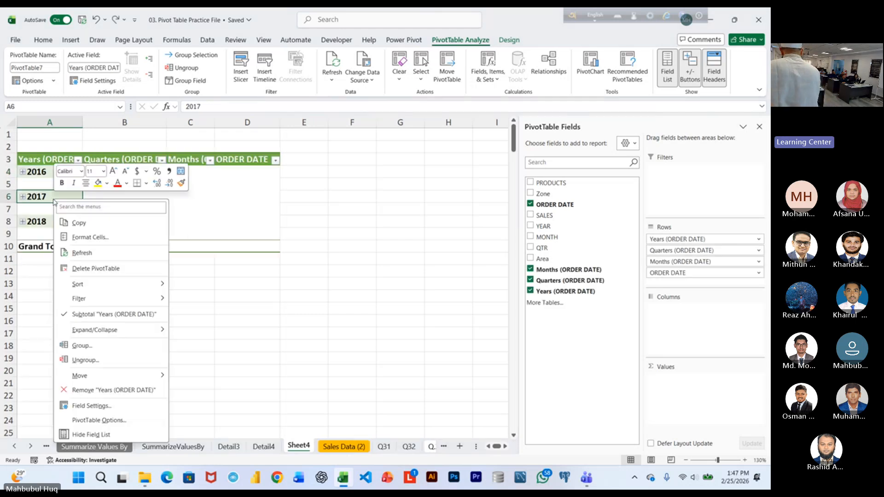
left_click(91, 365)
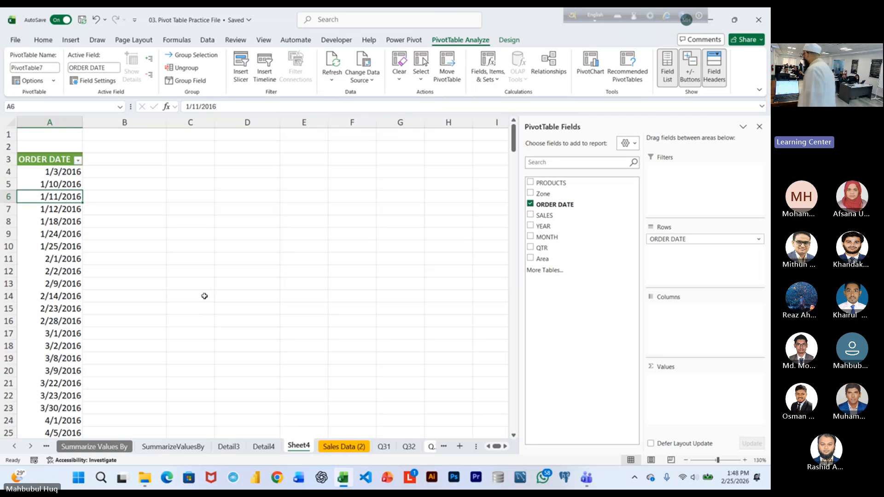
Group the ORDER DATE rows by Quarters and Years only, leaving Months out.
right_click(73, 226)
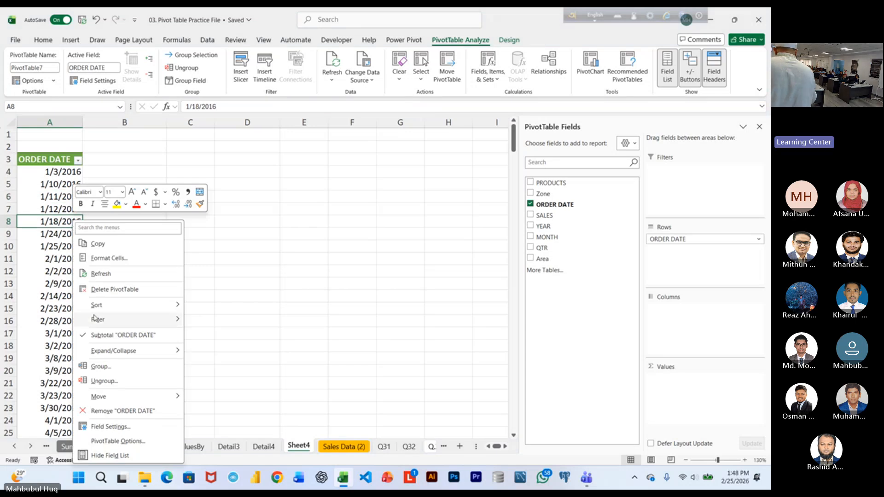
left_click(102, 367)
left_click_drag(82, 293, 364, 189)
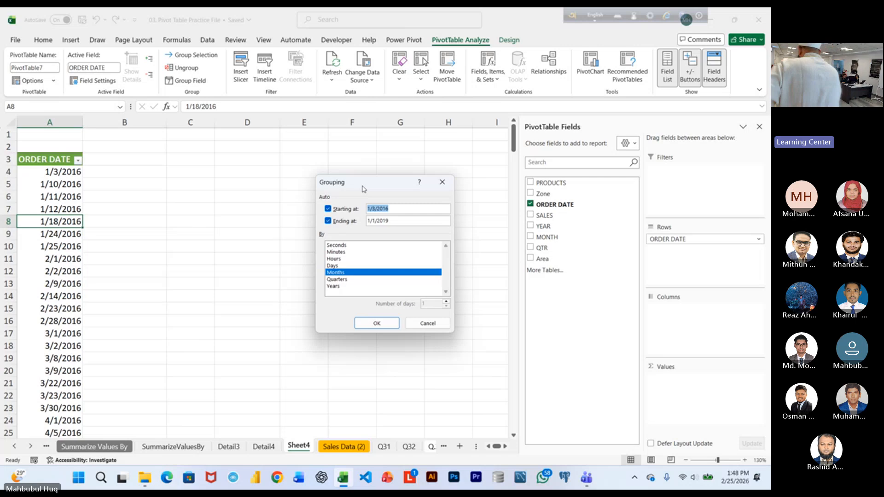
left_click(346, 287)
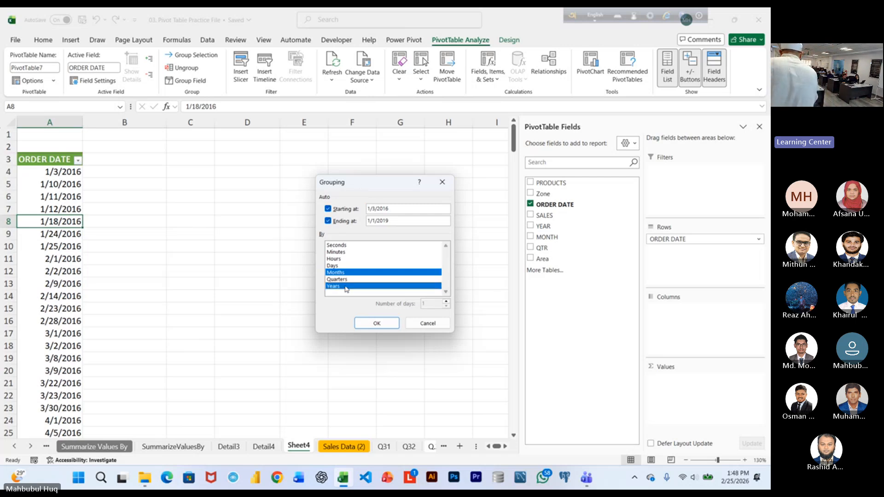
left_click(346, 280)
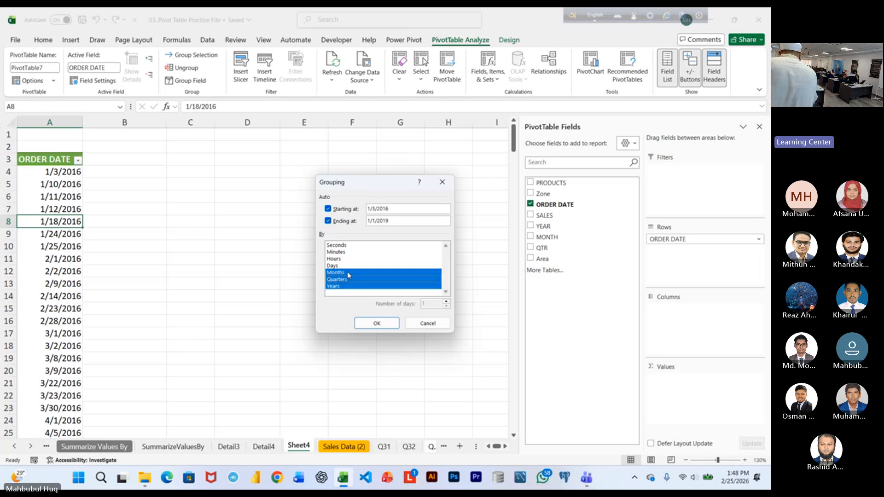
left_click(348, 275)
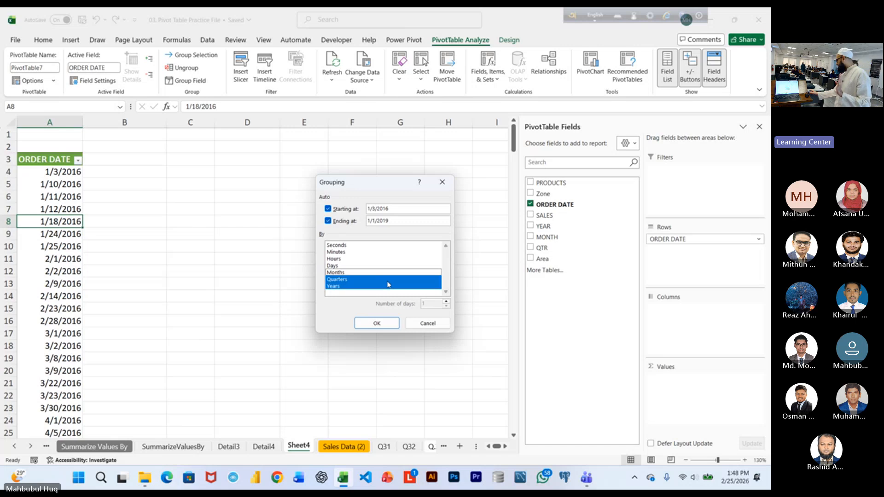
left_click(379, 323)
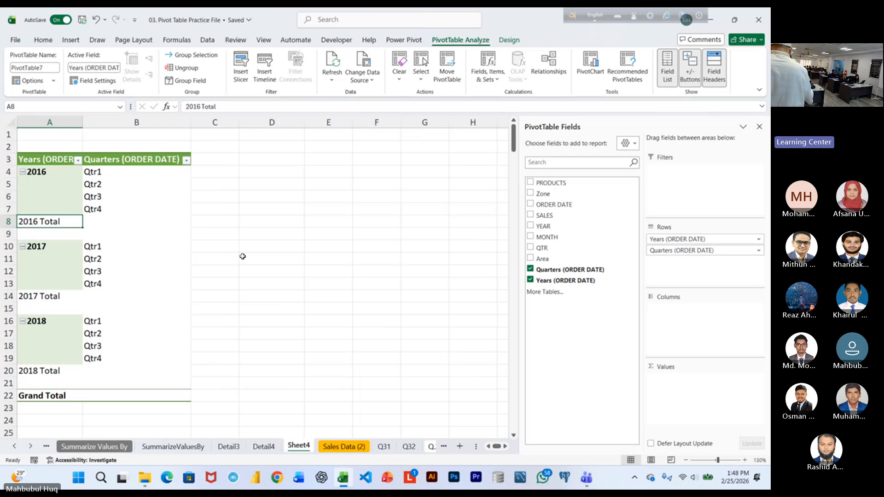
Close the pivot table workbook and open Write Formulas Smartly from the 02. Elements of Formula folder in Excel Course Materials.
left_click(104, 198)
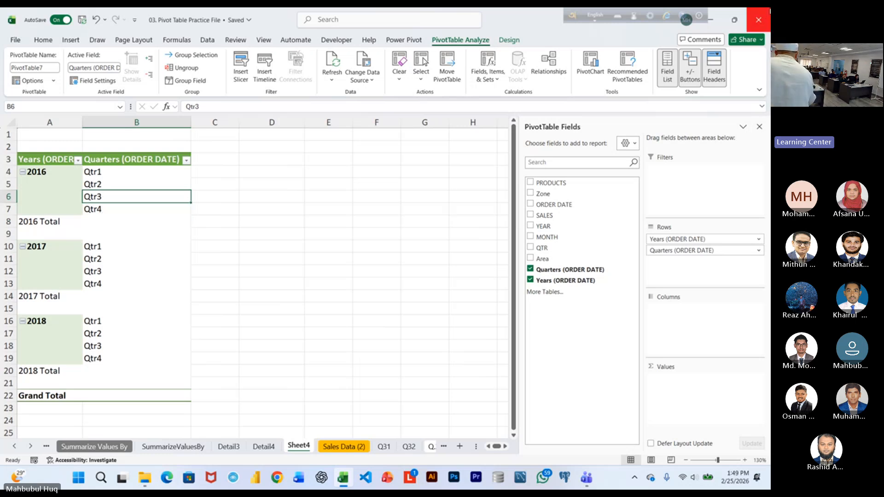
left_click(758, 20)
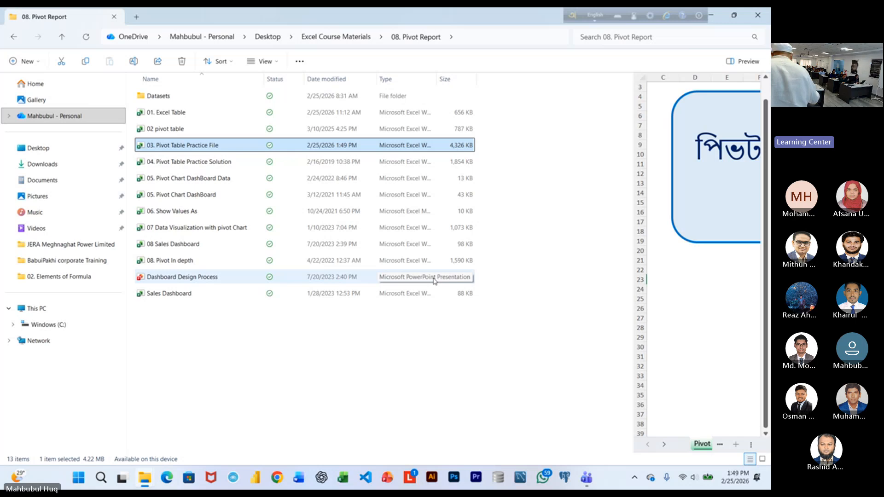
left_click(352, 38)
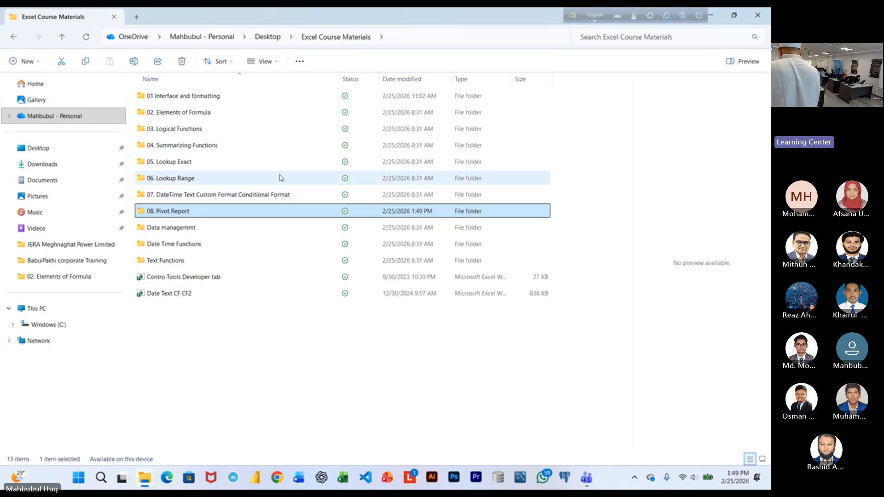
double_click(219, 118)
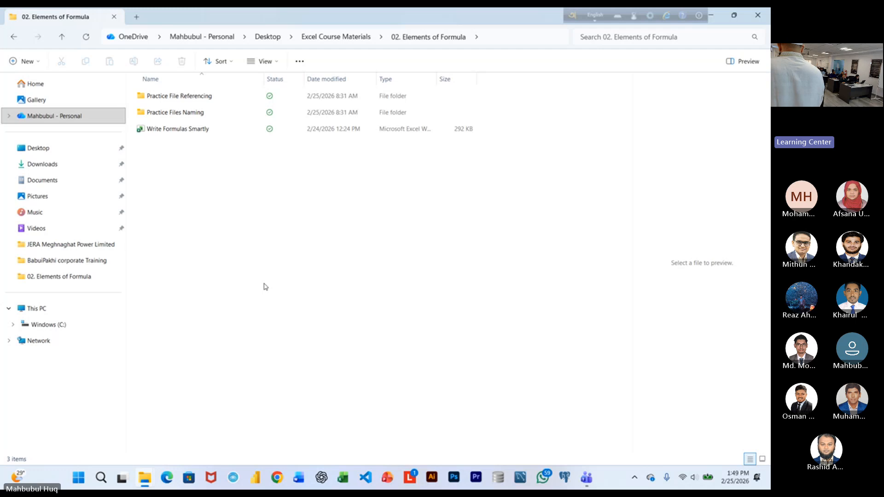
left_click(200, 131)
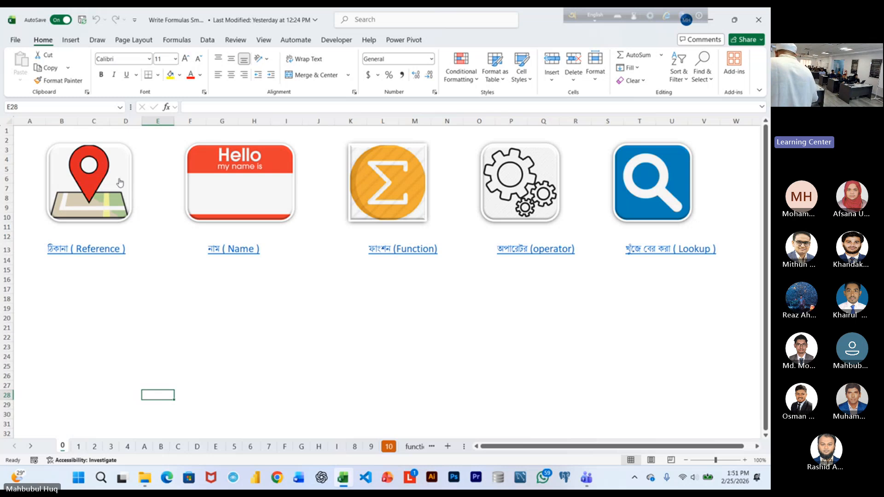
Go to sheet 1 and select cell C5 to examine how its column and row form the reference.
key("ctrl+Page_Down")
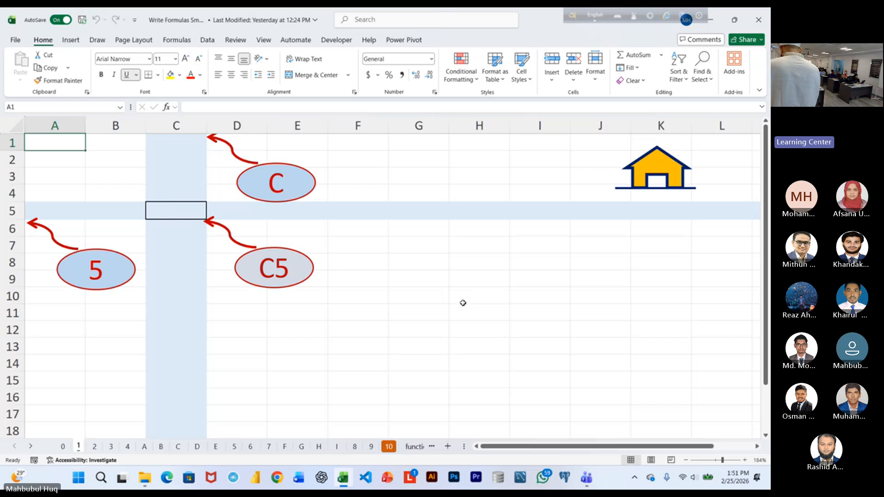
scroll(459, 302, "up", 2)
left_click(196, 229)
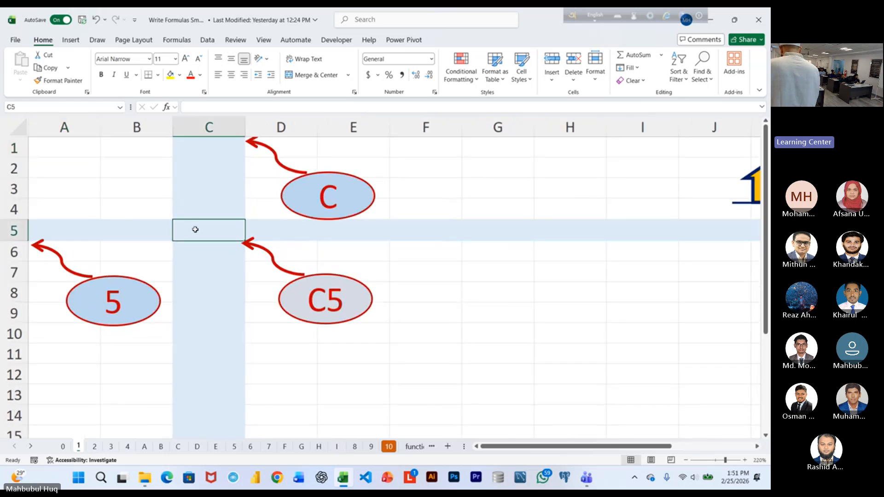
Go to sheet 2 and enlarge the view of the a+b formula exercise.
left_click(94, 447)
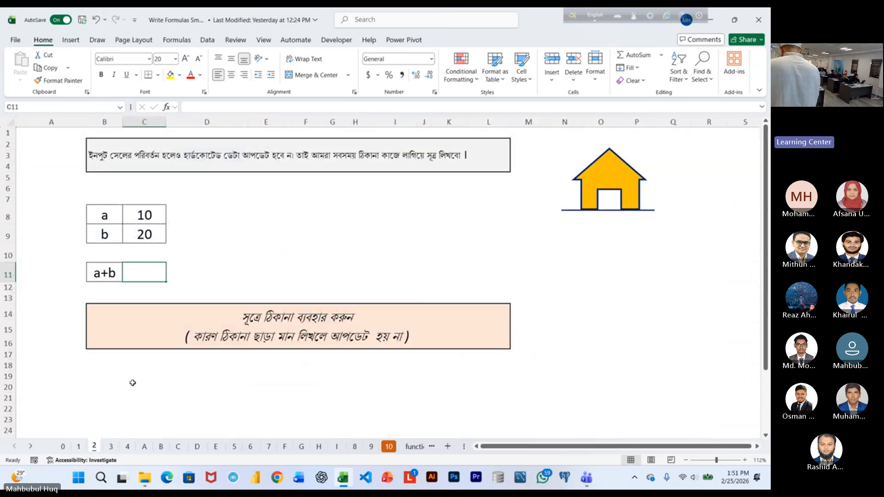
scroll(342, 250, "up", 2)
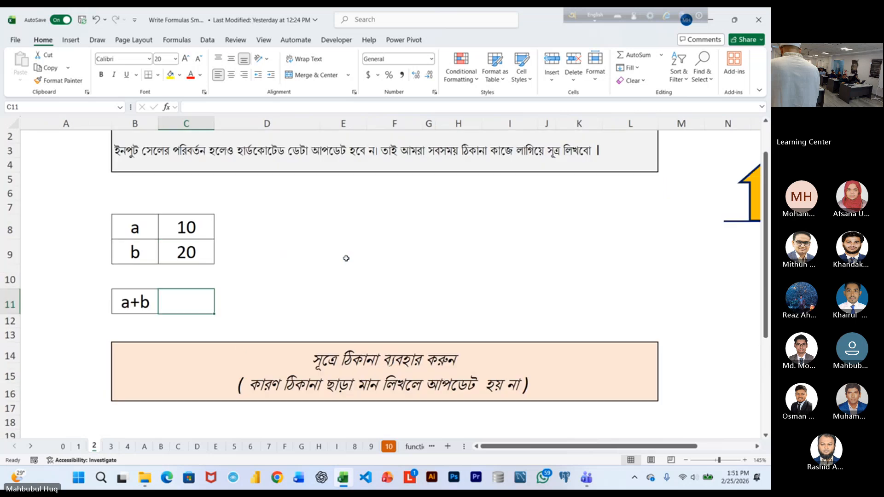
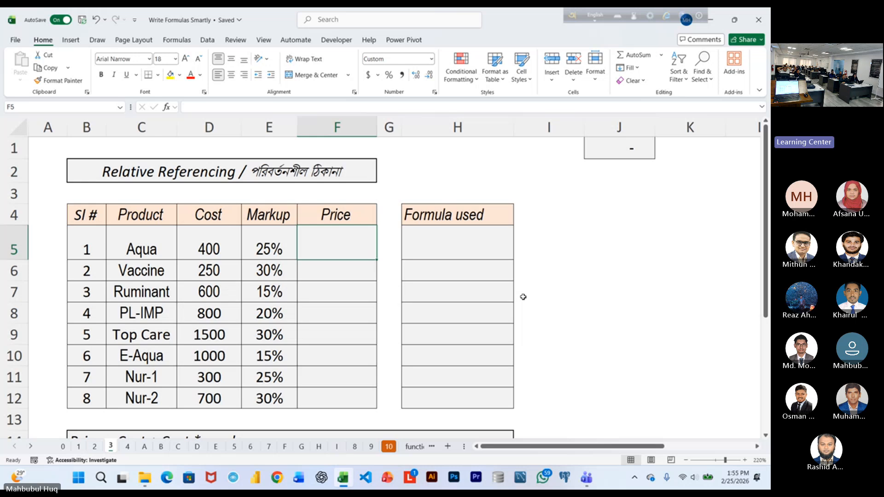
Enlarge the font of Aqua's Price cell F5 to 22 and enter the relative-reference formula =D5+D5*E5 in it.
left_click_drag(389, 291, 437, 289)
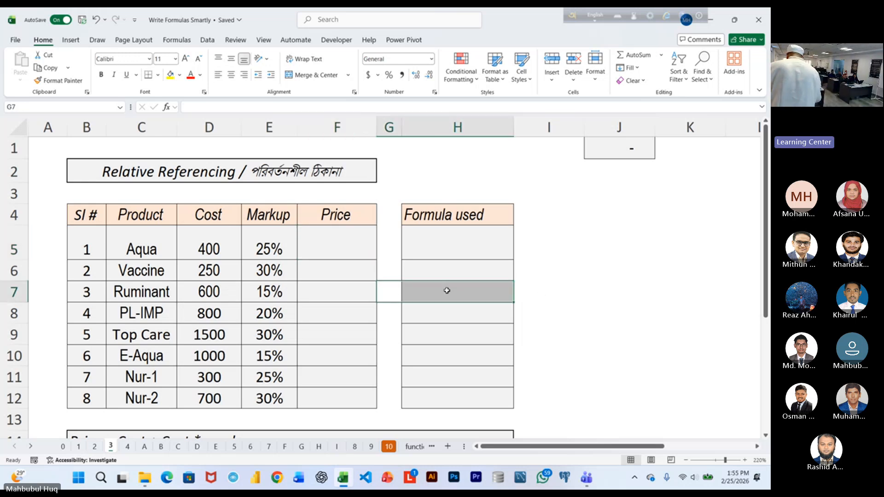
left_click(348, 252)
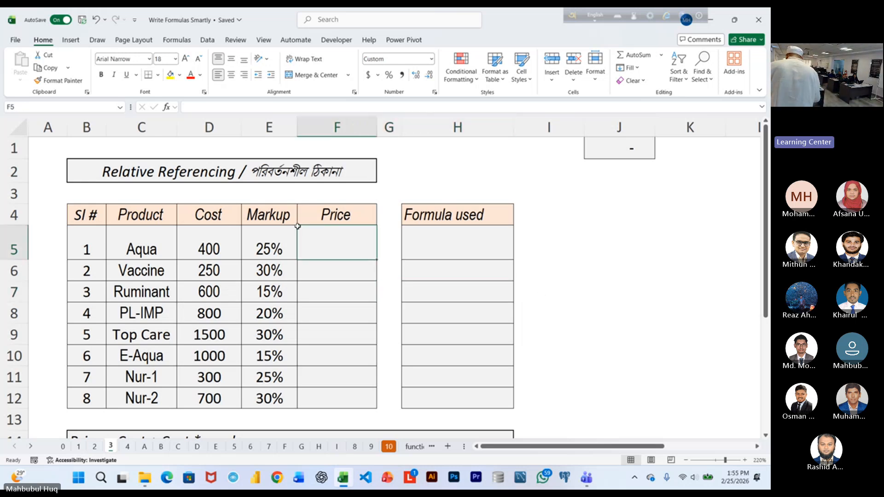
left_click(186, 59)
left_click(185, 59)
type("=")
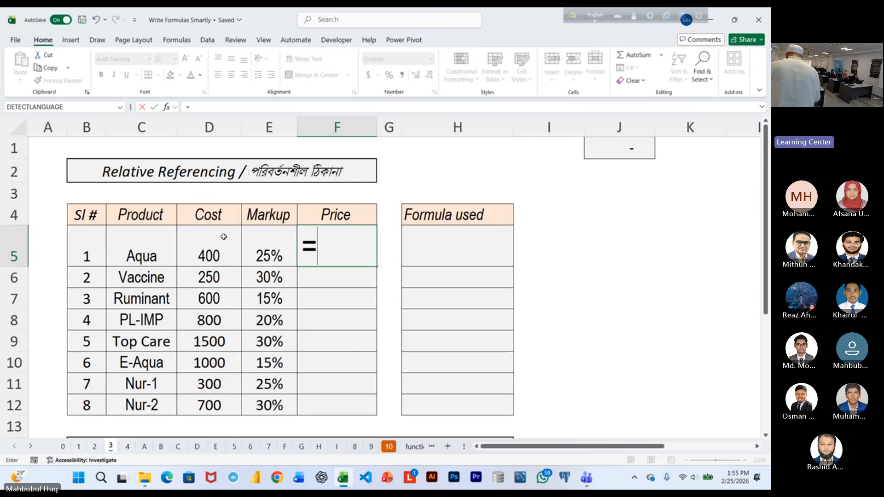
left_click(224, 238)
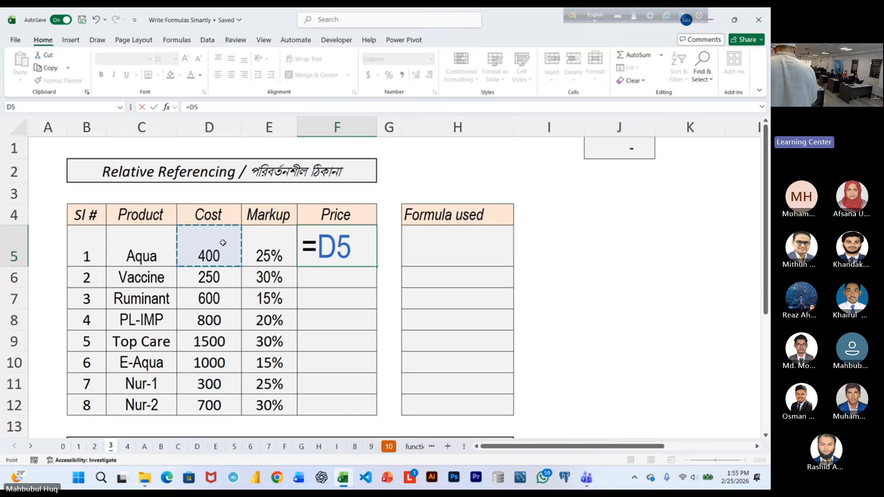
type("+")
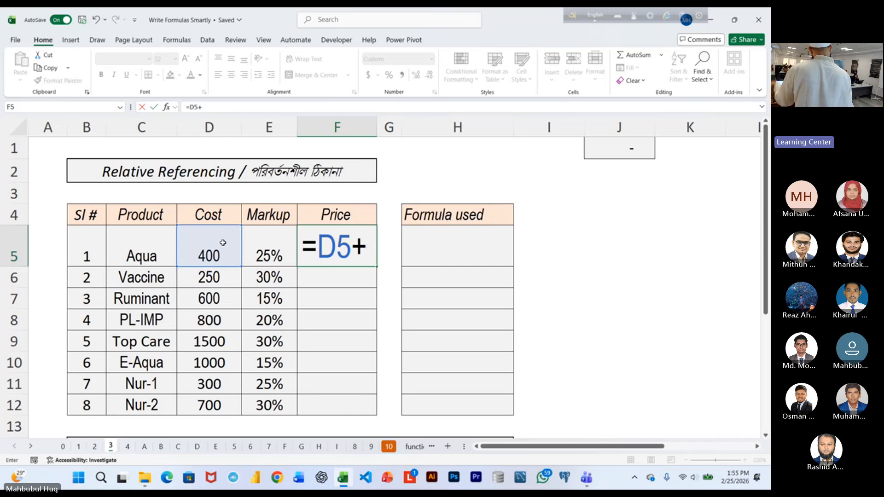
left_click(223, 243)
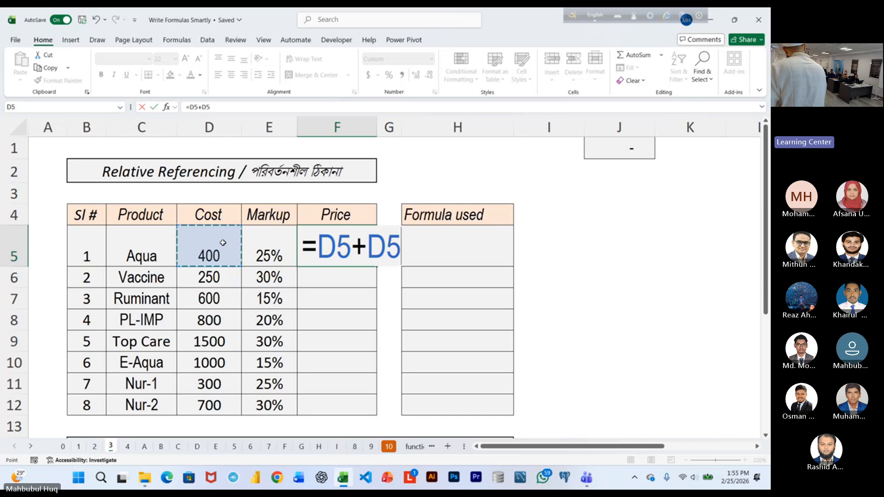
type("*")
left_click(260, 251)
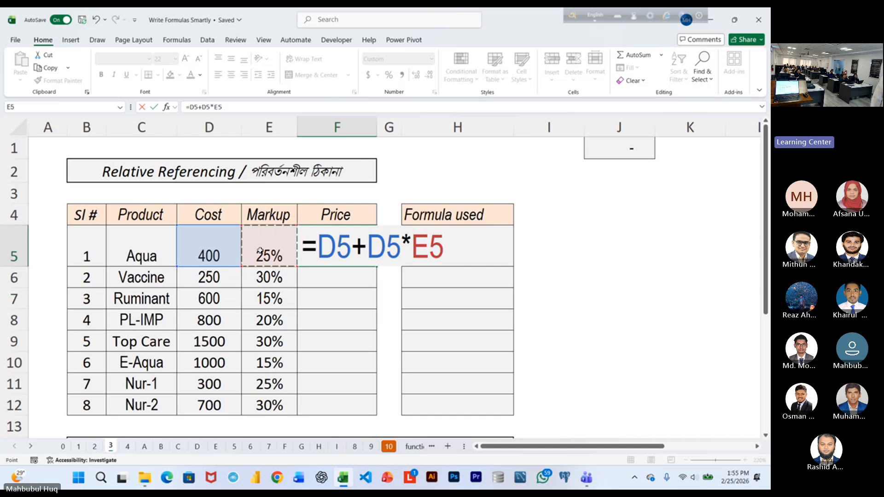
key("ctrl+Return")
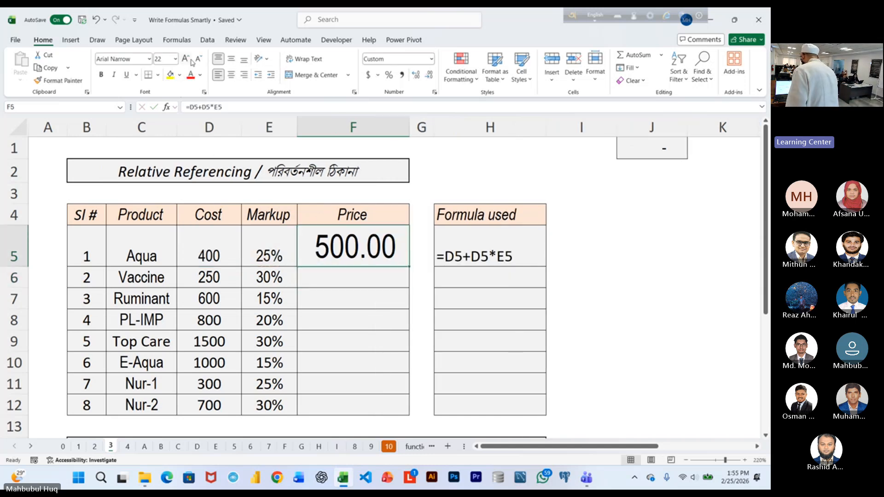
Reduce the font size of F5 to 14 and fill its price formula down through F12.
key("ctrl+shift+comma")
key("ctrl+shift+comma")
key("ctrl+shift+comma")
key("ctrl+shift+comma")
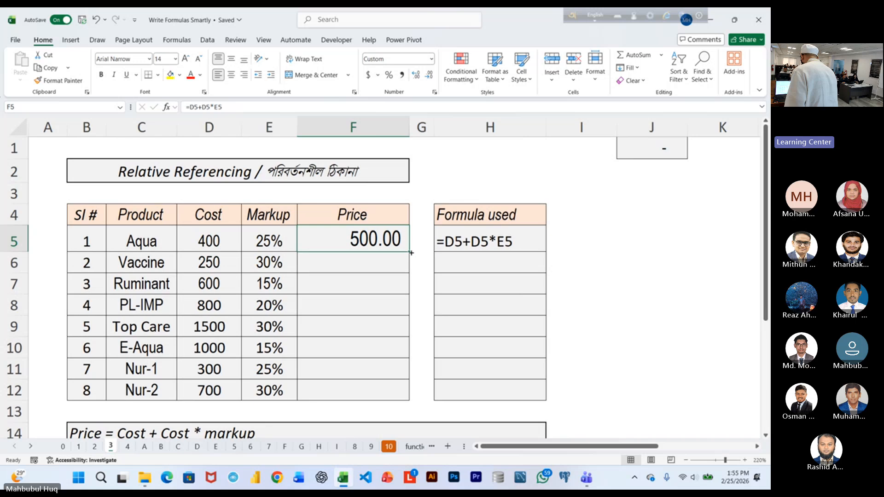
double_click(410, 252)
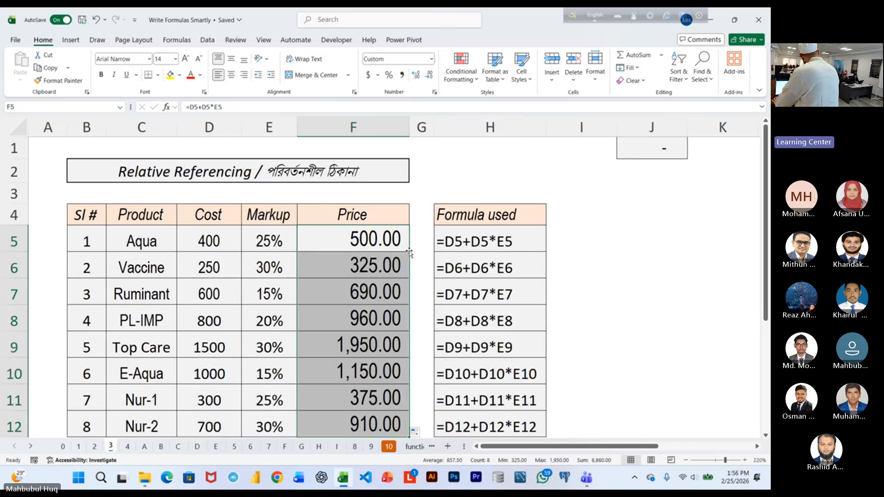
Undo the fill-down of the Price column and the formula entry in F5.
key("ctrl+z")
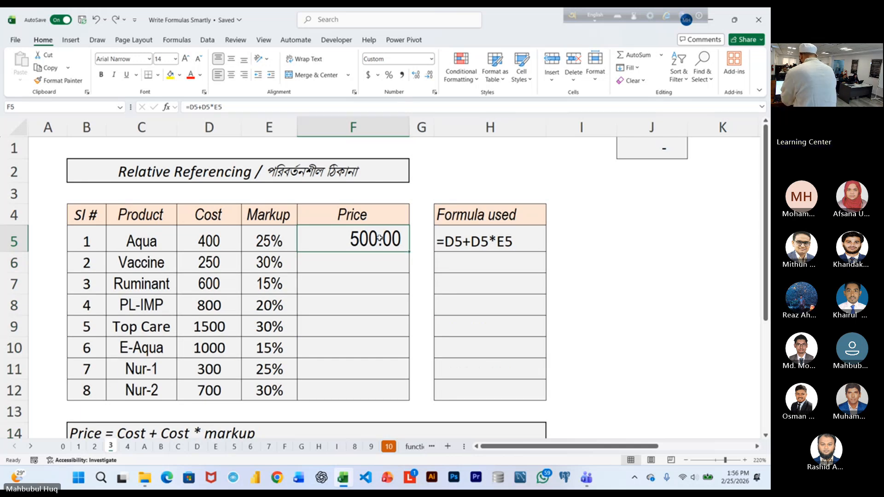
key("ctrl+z")
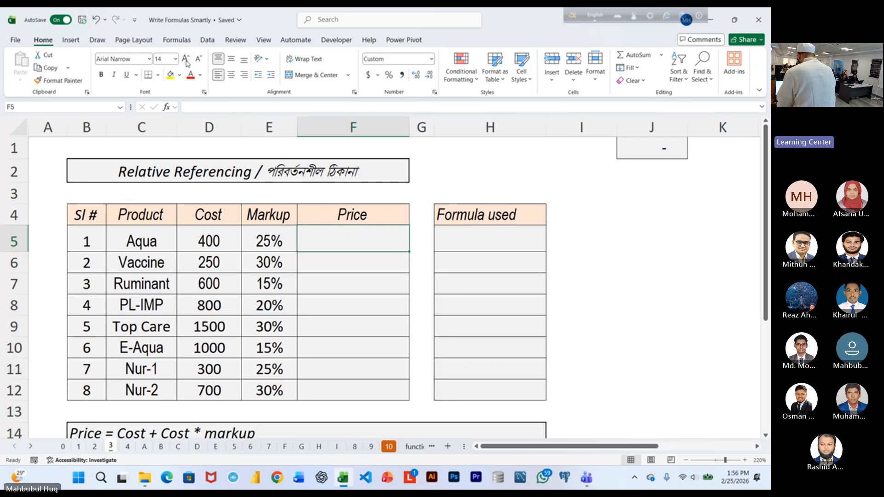
Set the font size of F5 to 18 and enter the range formula =D5:D12+D5:D12*E5:E12 to calculate all prices at once.
scroll(430, 253, "up", 1)
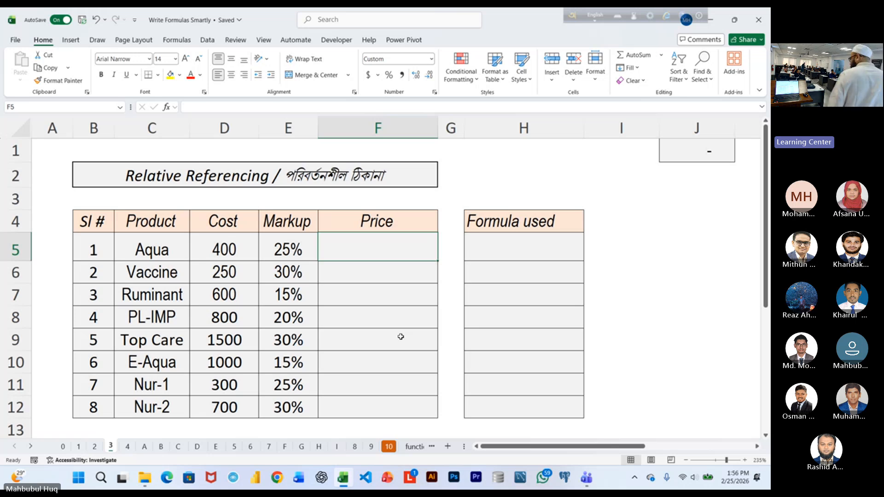
left_click(186, 59)
left_click(185, 59)
type("=")
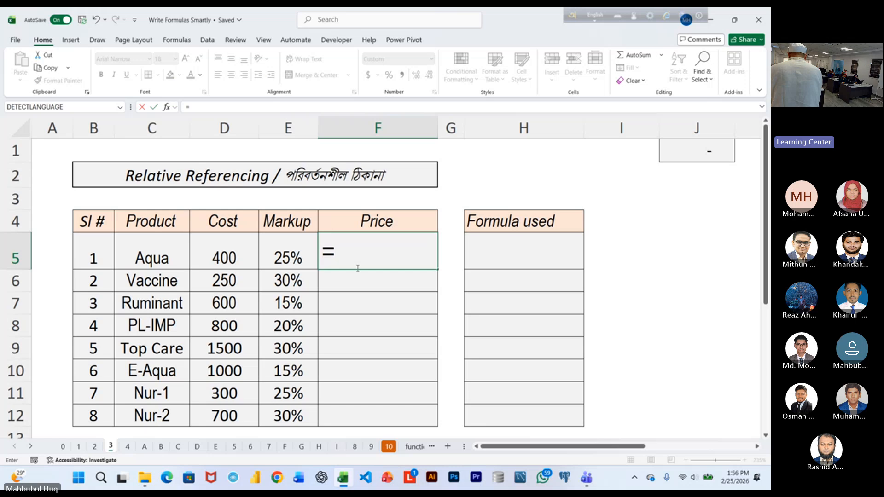
left_click_drag(231, 256, 238, 408)
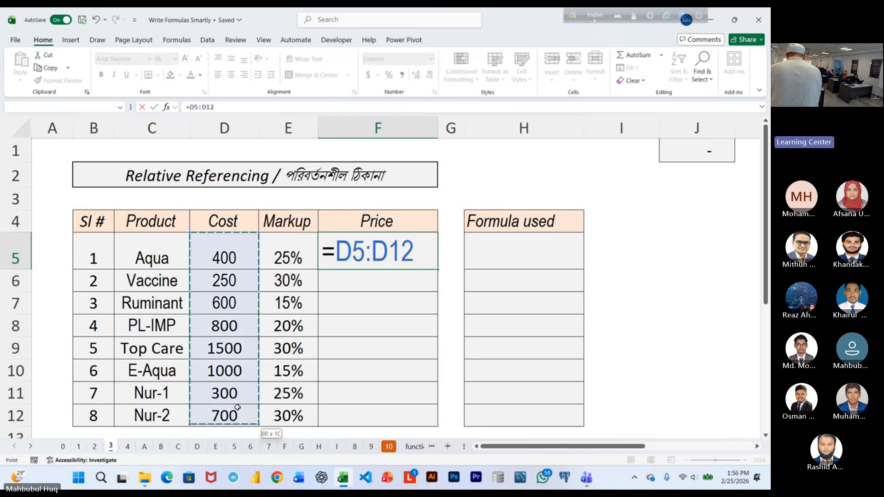
left_click(237, 409)
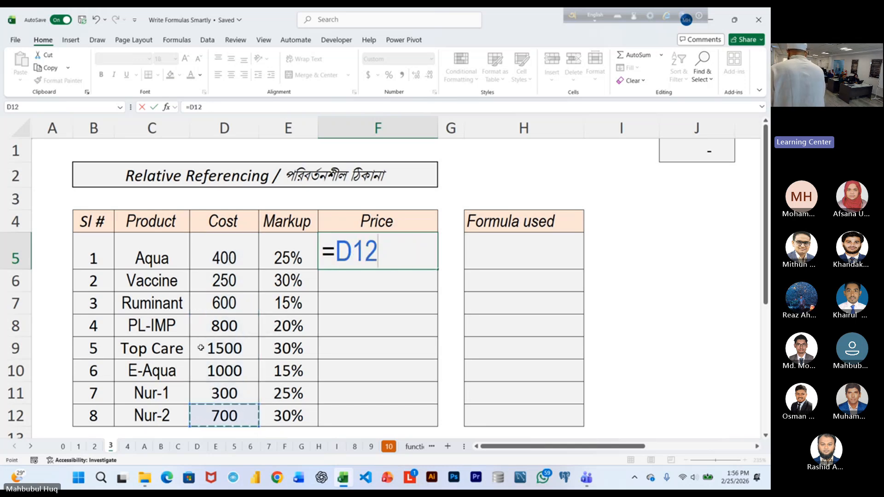
left_click_drag(207, 256, 223, 416)
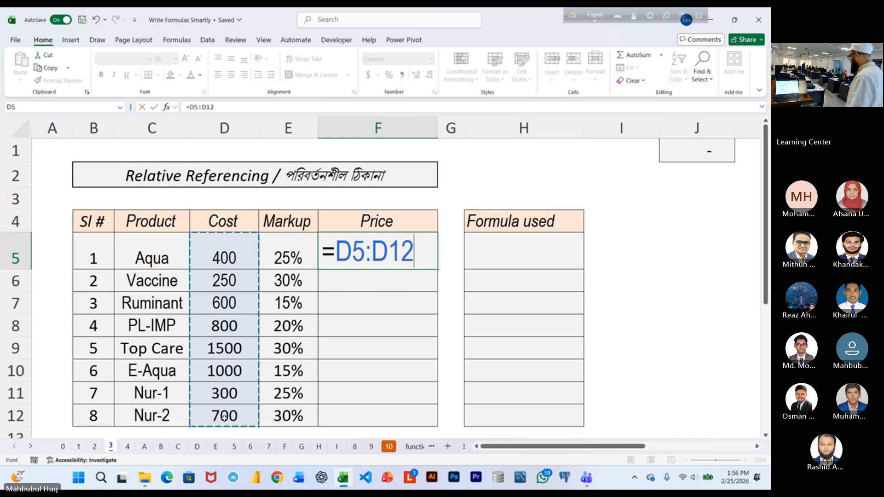
type("+")
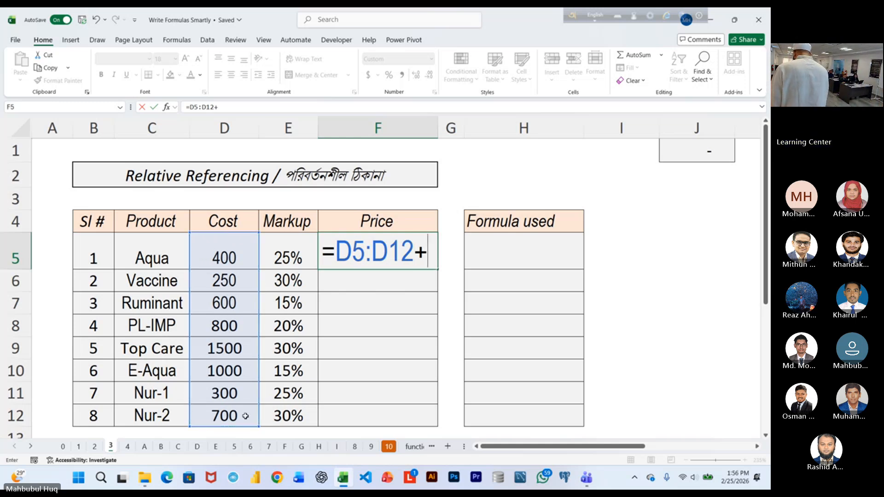
left_click_drag(223, 246, 228, 414)
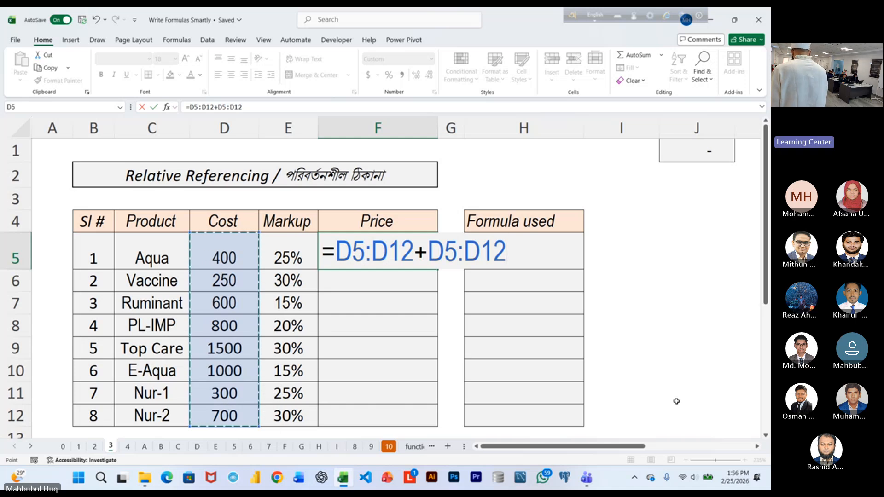
type("*")
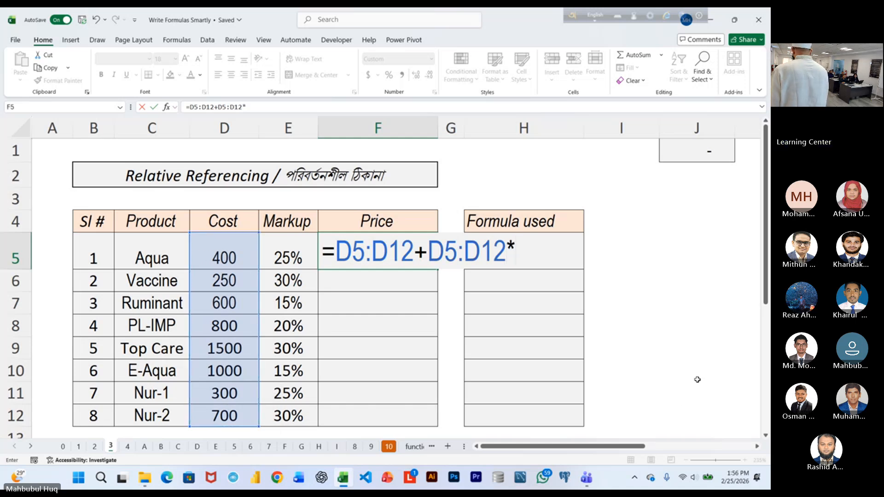
left_click(304, 248)
left_click_drag(304, 248, 302, 407)
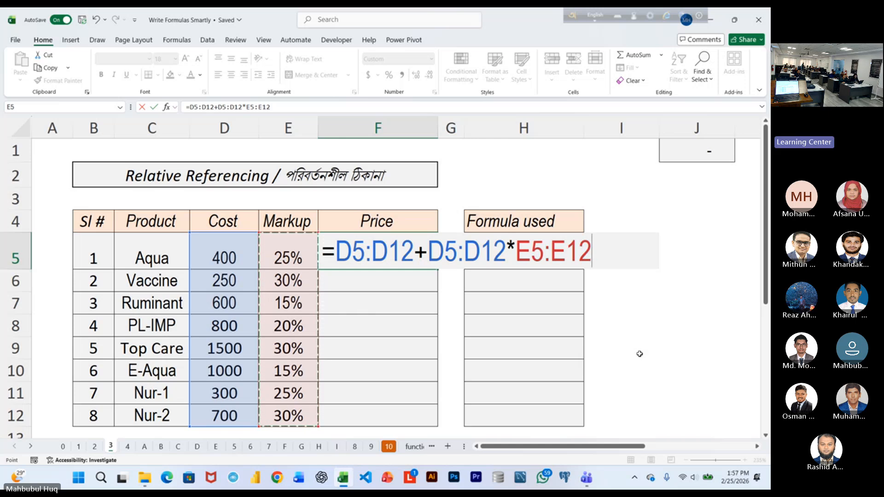
key("Return")
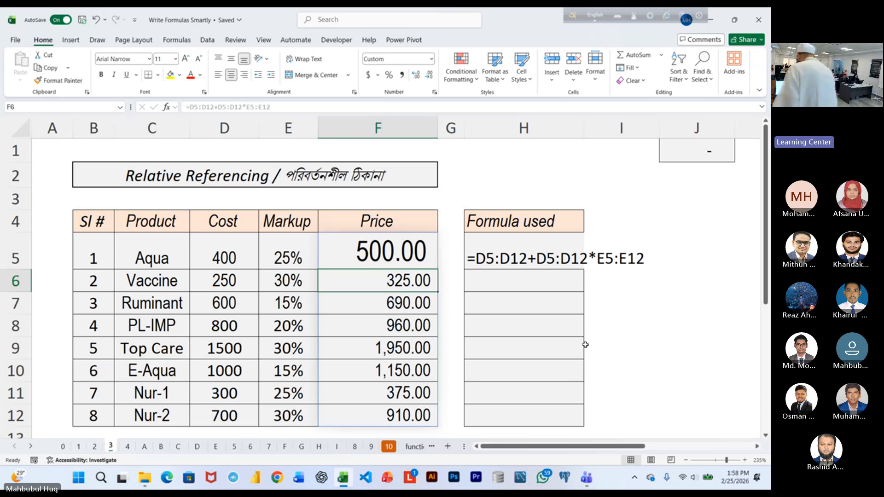
Set Aqua's markup in E5 to 0% to test how the price formula responds.
left_click(397, 322)
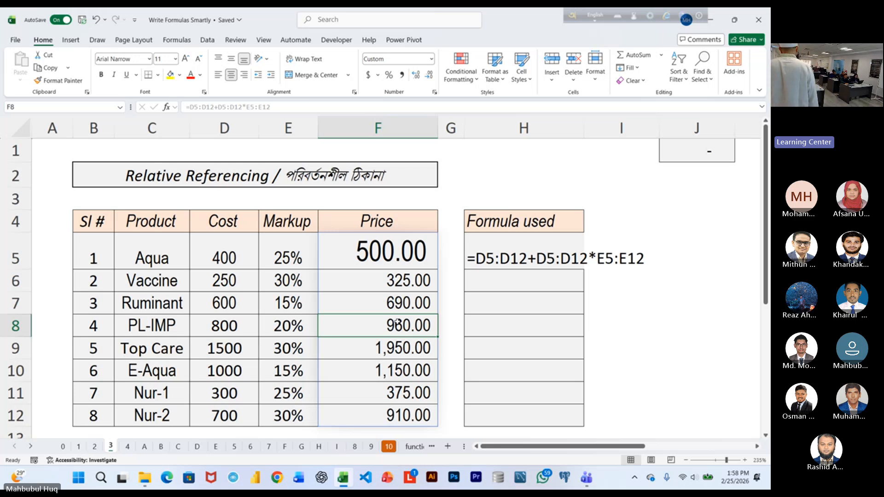
left_click(304, 259)
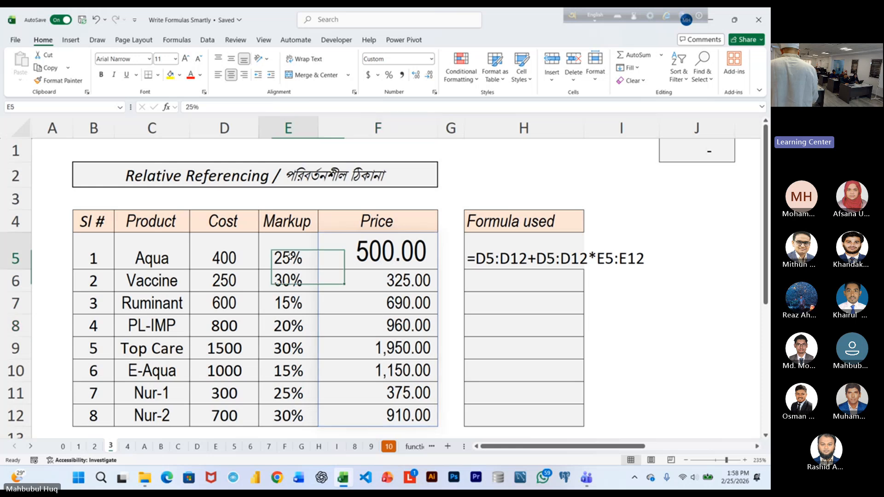
type("0")
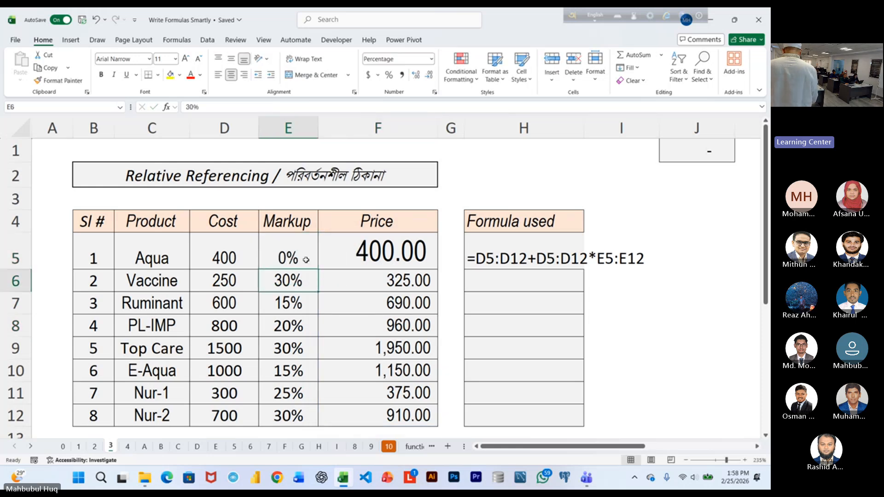
double_click(304, 260)
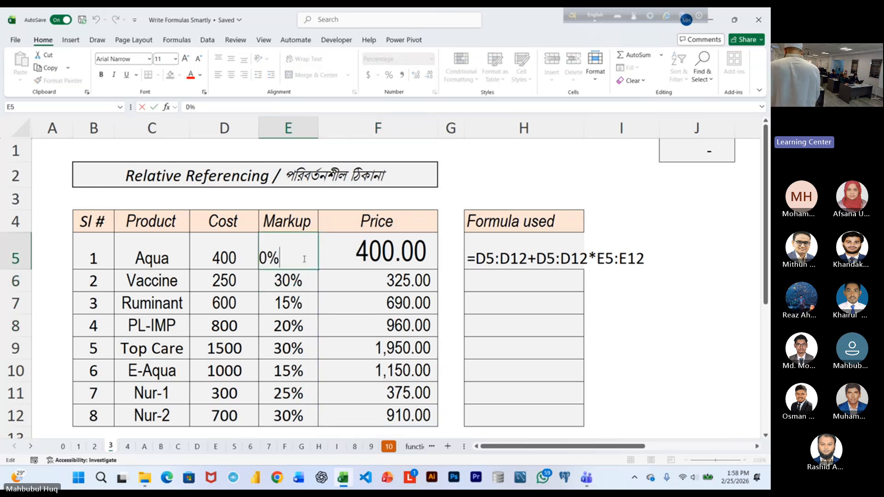
left_click(336, 293)
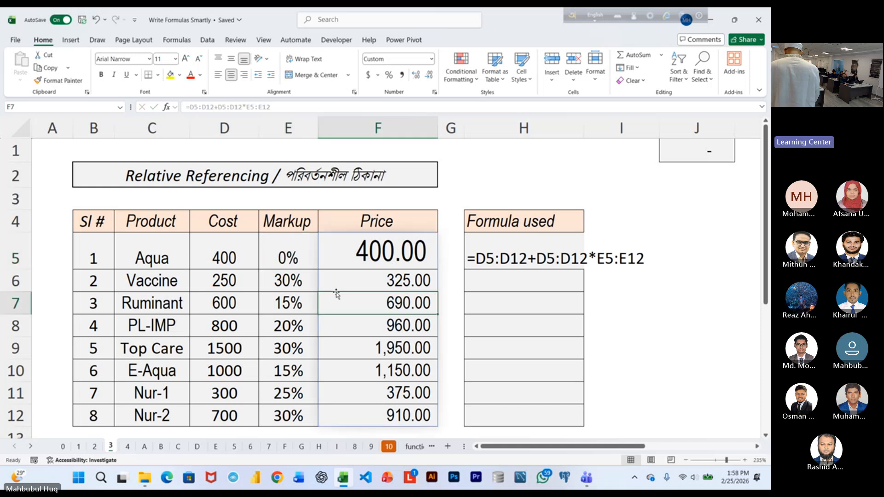
key("ctrl+z")
Try a cost of 0 for Aqua in D5, check its price in F5, and undo the cost change.
left_click(243, 261)
type("0")
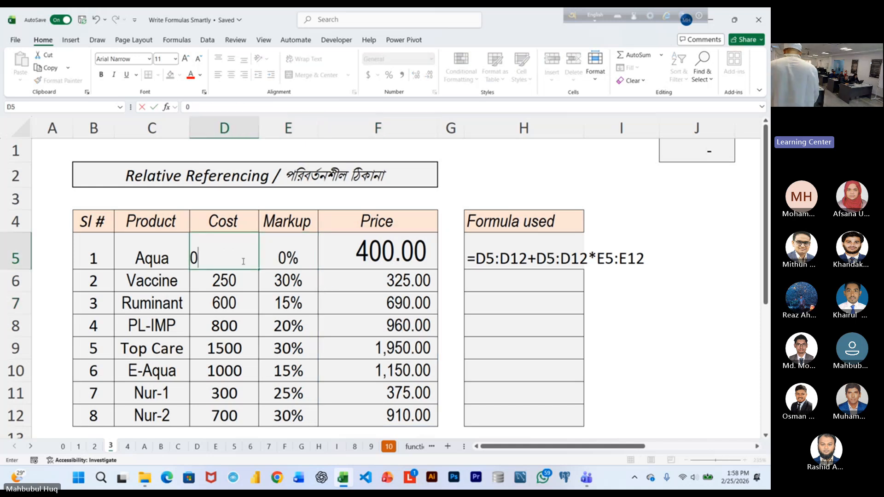
key("Return")
left_click(371, 257)
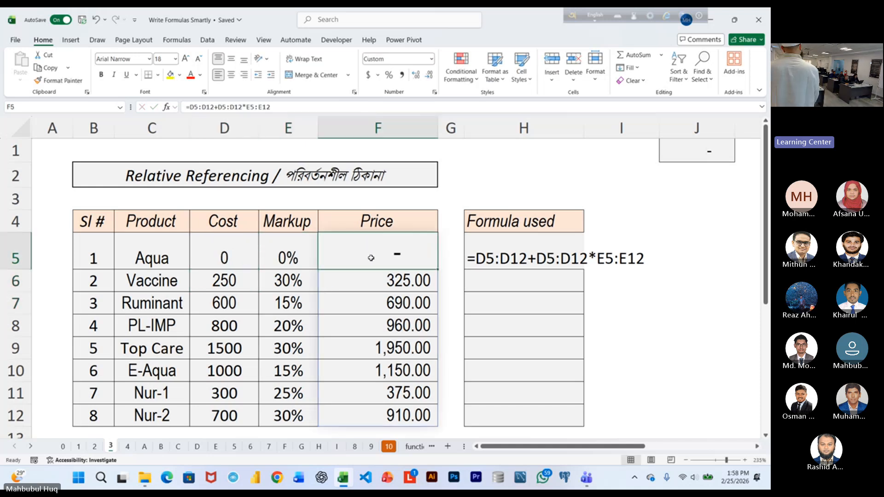
left_click(233, 257)
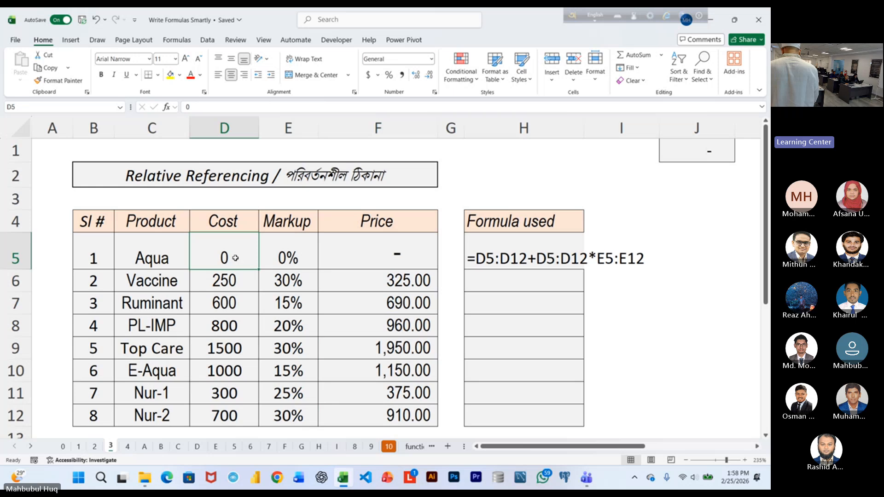
key("ctrl+z")
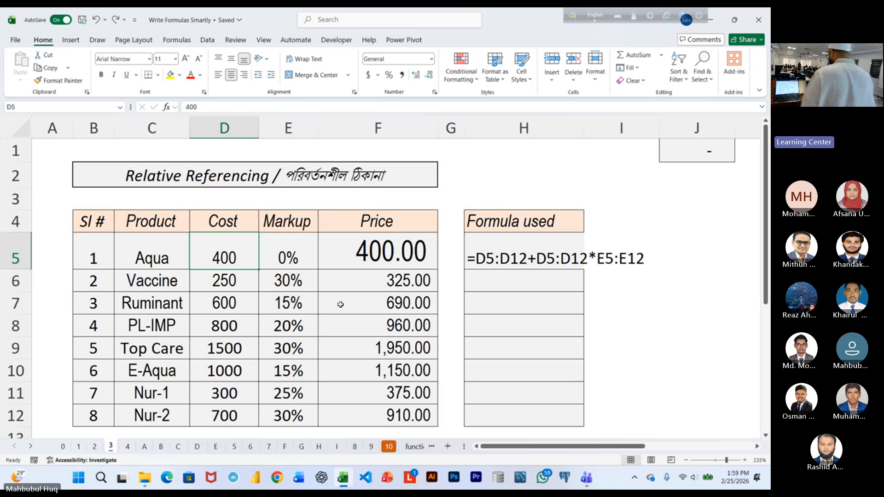
Try replacing the range formula in F5 with 0 and undo the replacement.
left_click(411, 244)
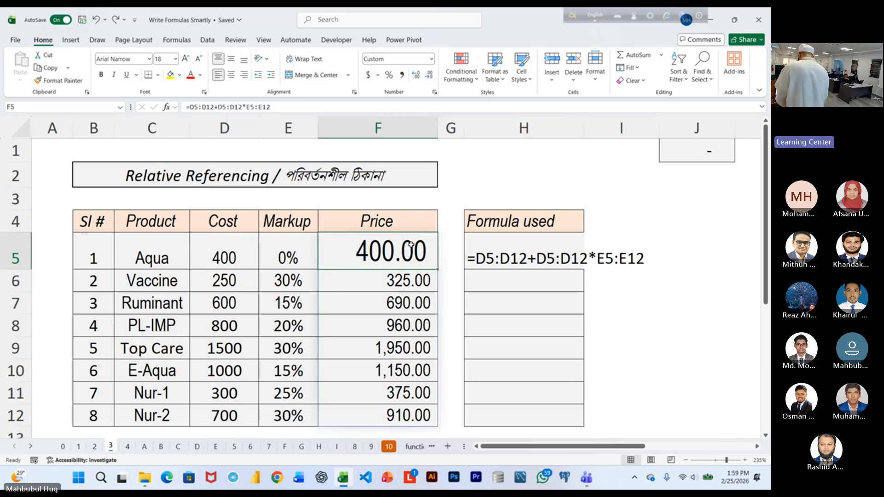
type("0")
key("Return")
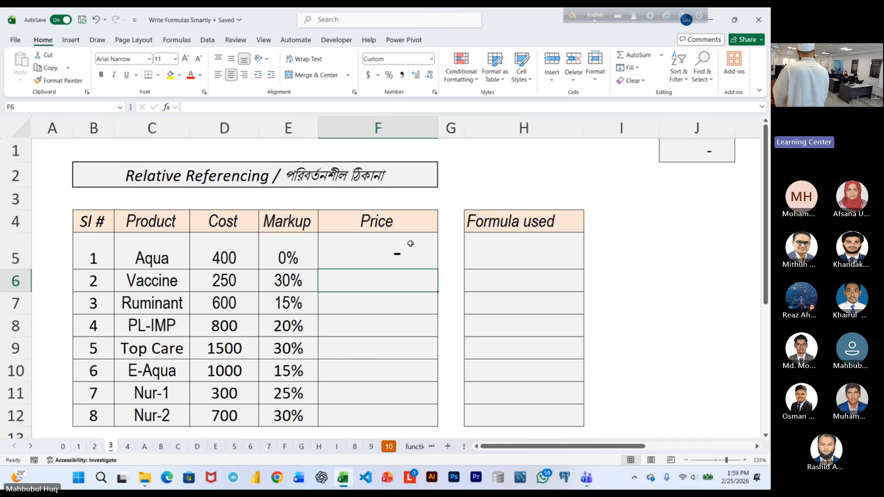
key("ctrl+z")
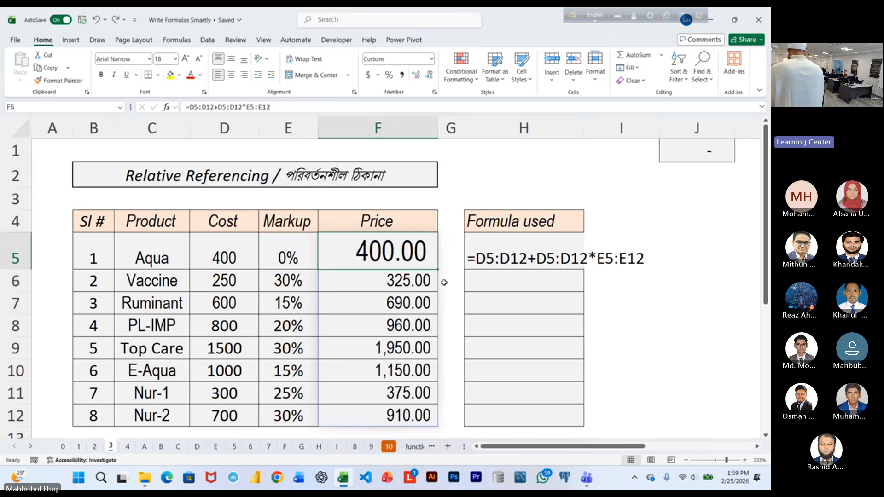
Clear the contents of the Price cells F5 through F12.
left_click_drag(389, 244, 374, 417)
key("Delete")
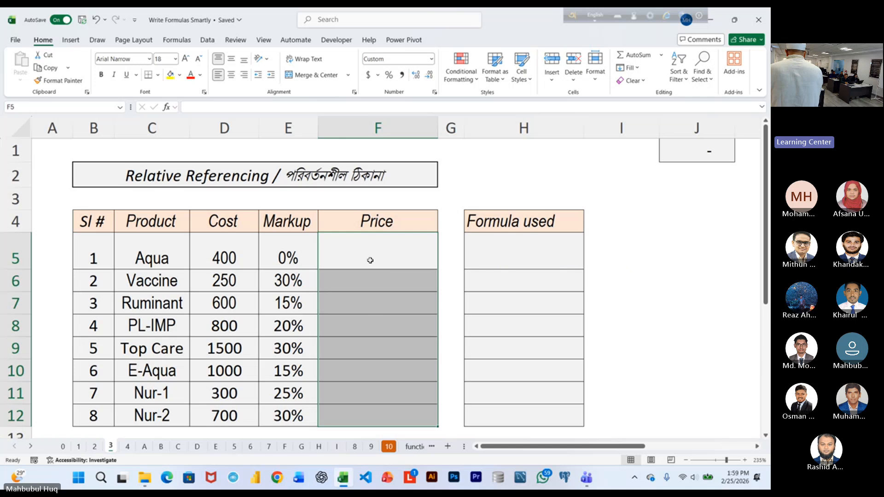
Set Aqua's markup in E5 to 25%.
left_click(371, 256)
left_click(294, 261)
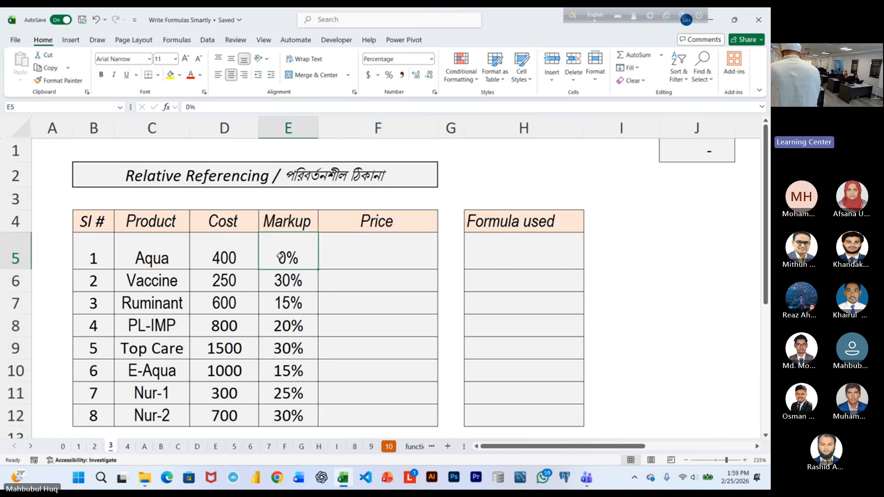
type("25")
Try the hard-coded formula =400+400*25% in Aqua's Price cell F5 and discard the entry.
left_click(401, 260)
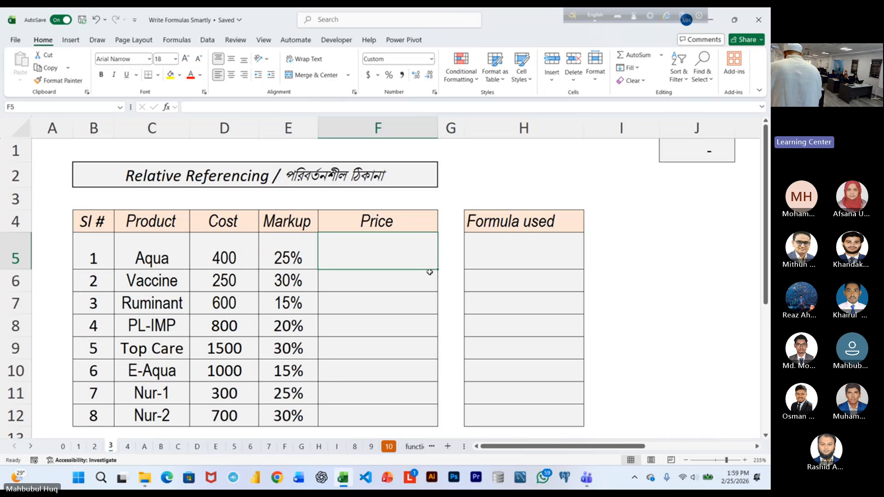
scroll(401, 258, "up", 1, "ctrl")
type("=")
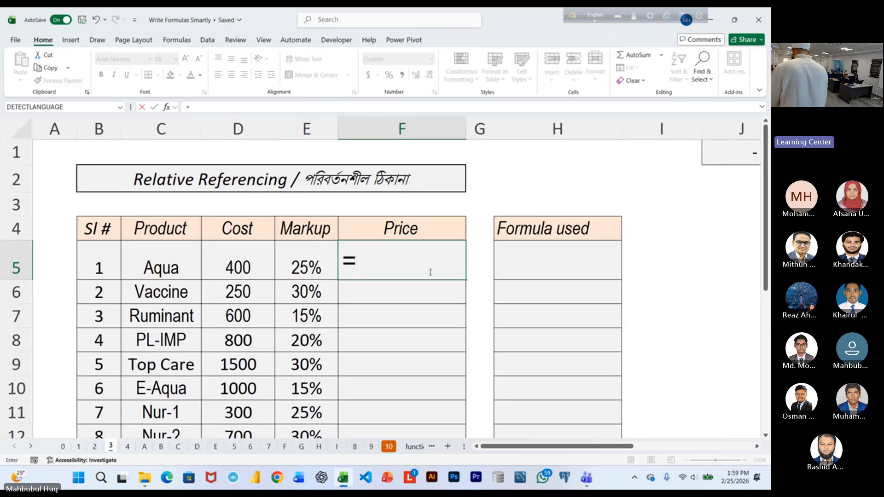
type("400+")
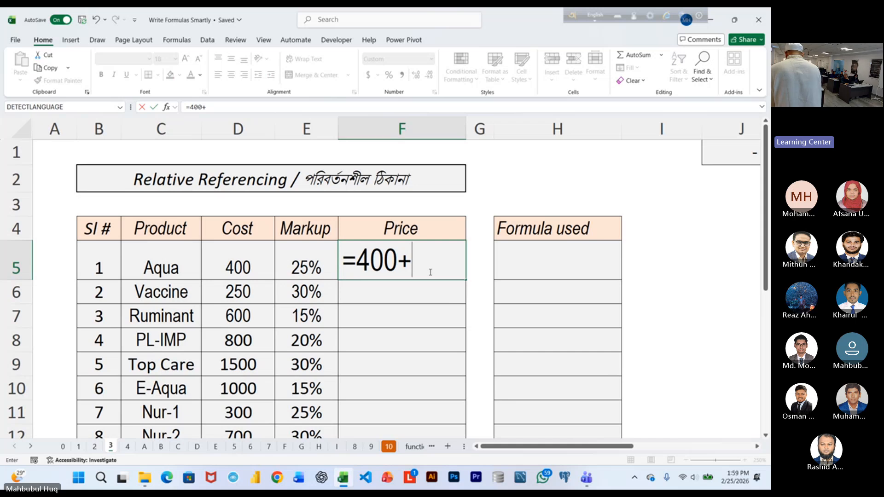
type("400*25")
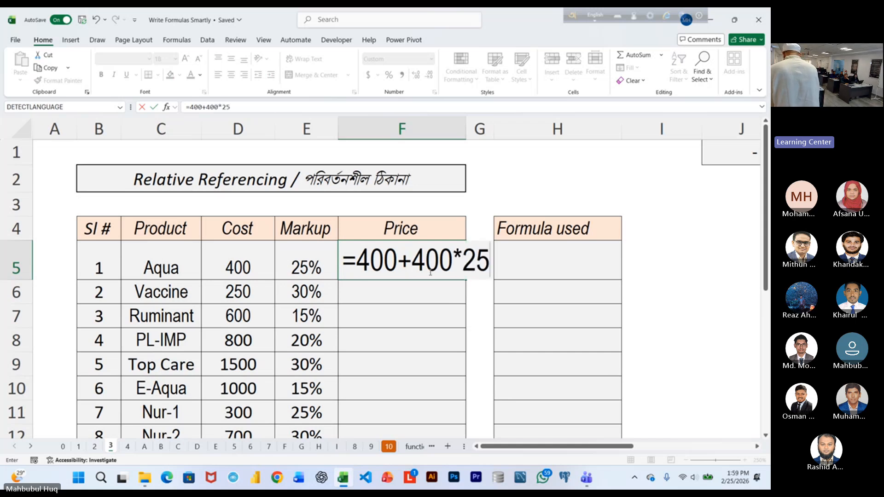
type("%")
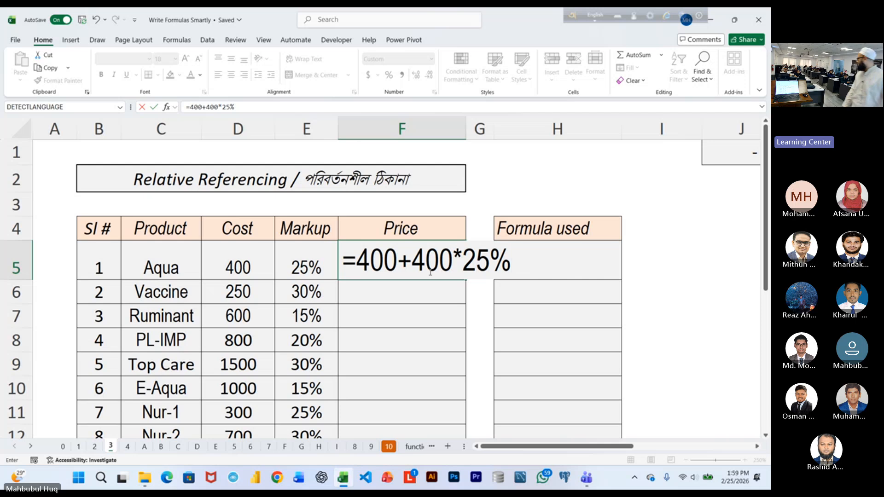
key("Escape")
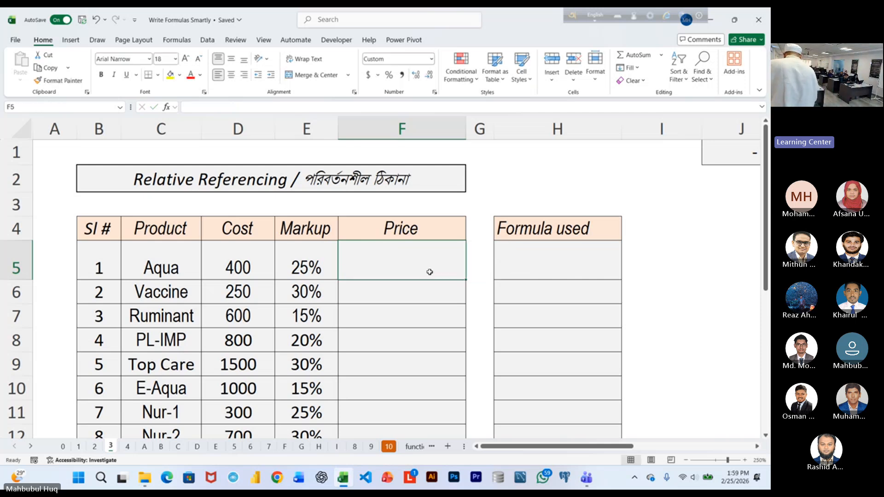
Enter the relative-reference formula =D5+D5*E5 in Aqua's Price cell F5.
type("=")
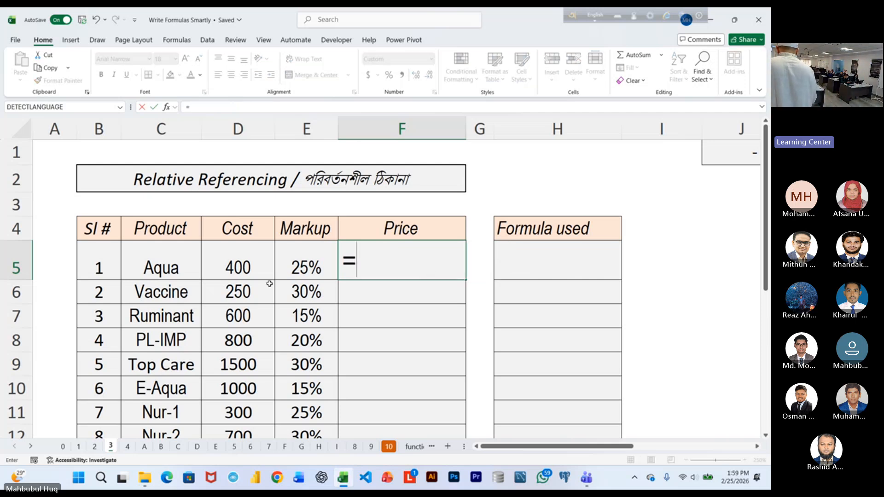
left_click(242, 267)
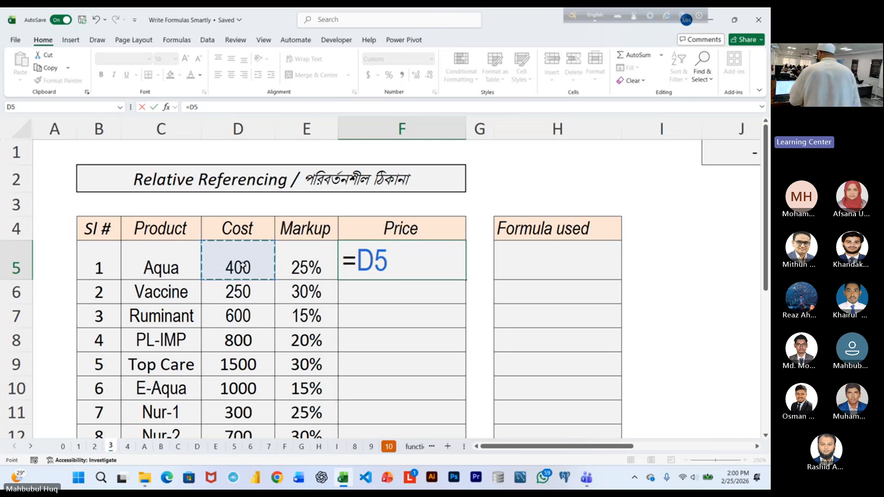
type("+")
left_click(242, 267)
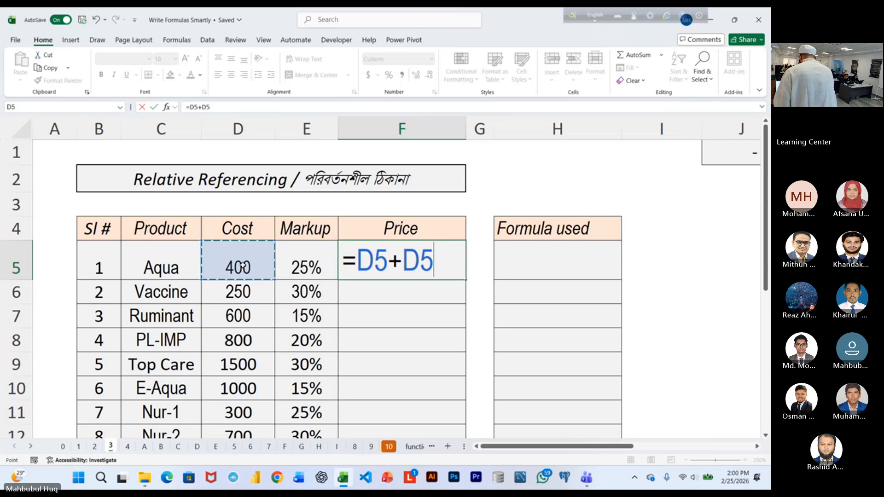
type("*")
left_click(291, 268)
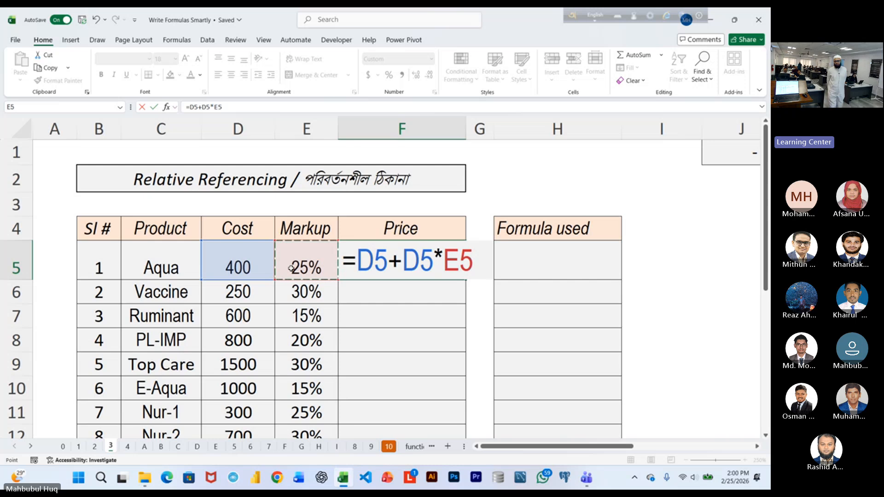
key("ctrl+Return")
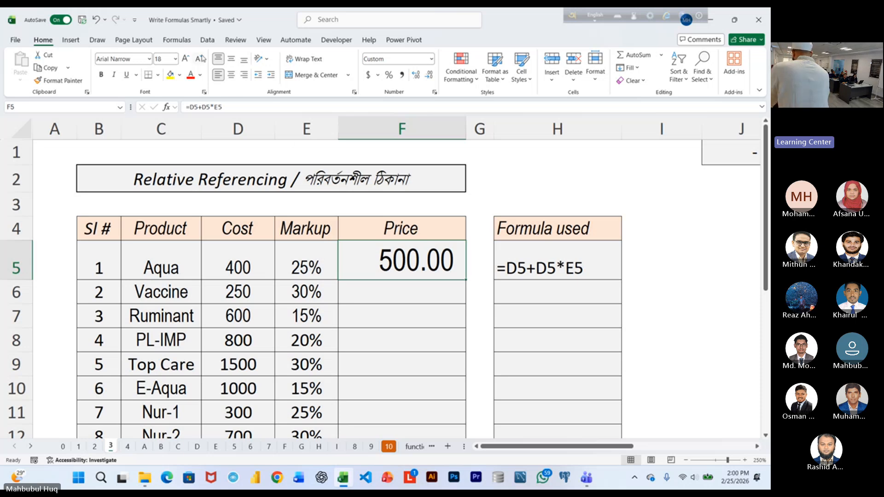
Reduce the font size of F5 to 12 and fill its formula down the Price column to F12.
left_click(200, 59)
left_click(200, 58)
left_click(201, 58)
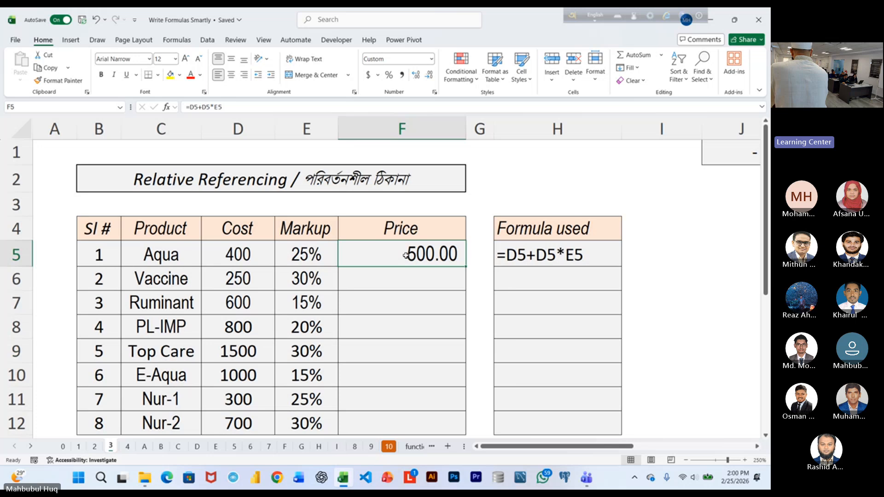
double_click(465, 267)
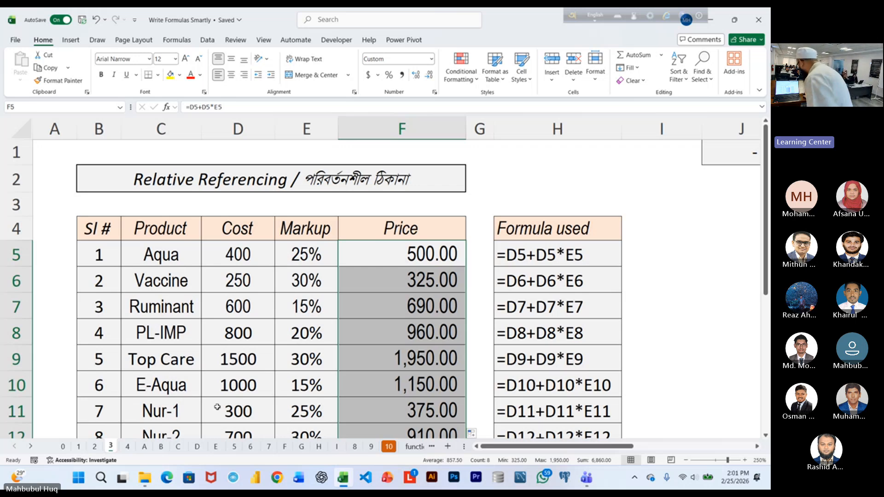
On sheet 4, format Aqua's Price cell D7 with left and top alignment and font size 18.
left_click(127, 446)
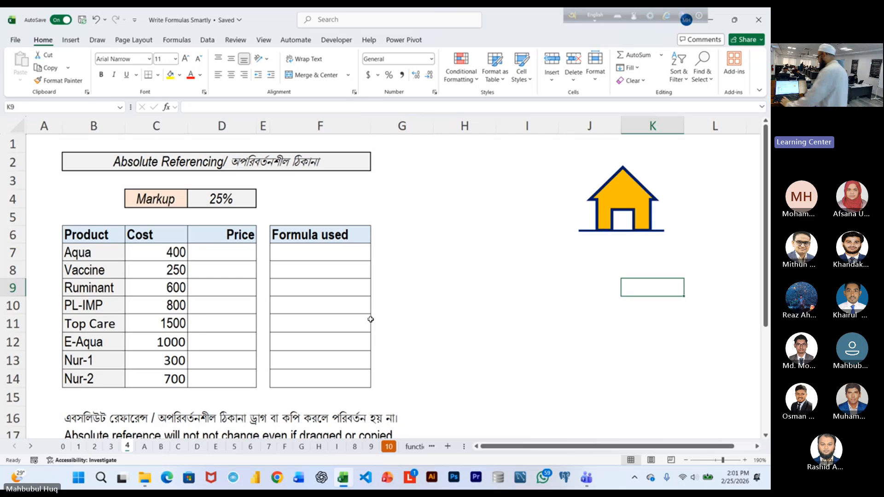
scroll(363, 313, "up", 3)
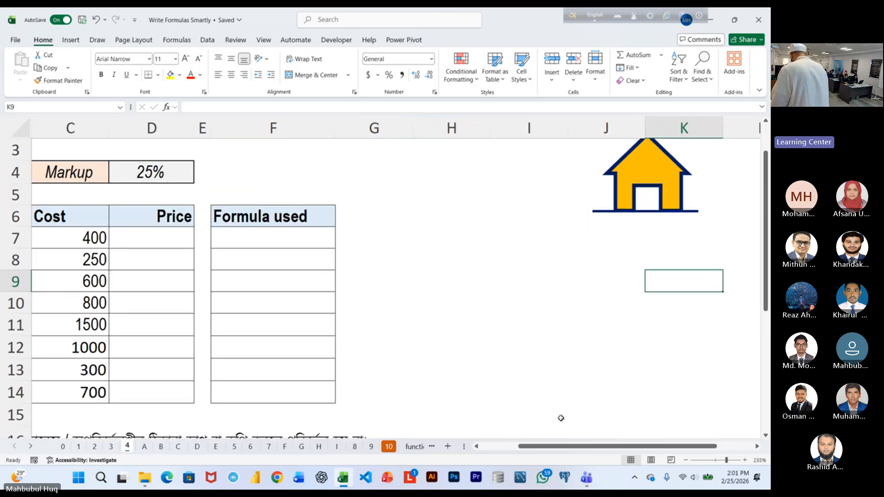
left_click_drag(565, 443, 525, 443)
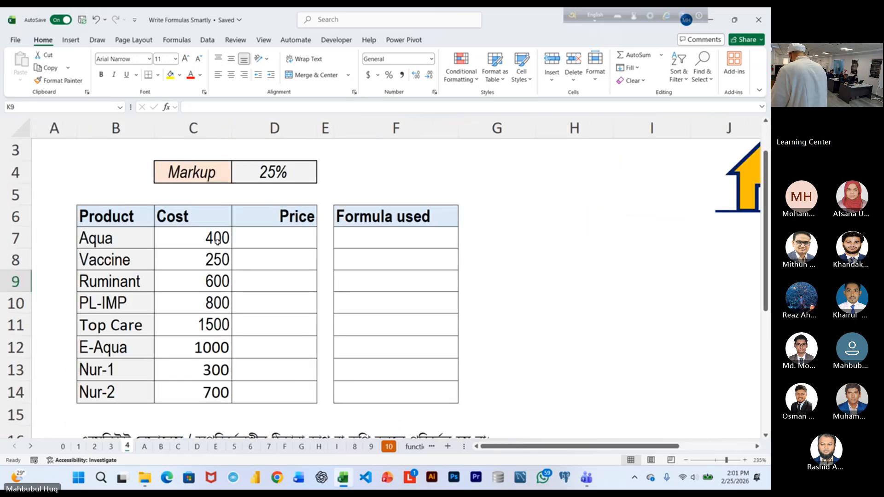
left_click(252, 238)
left_click(218, 75)
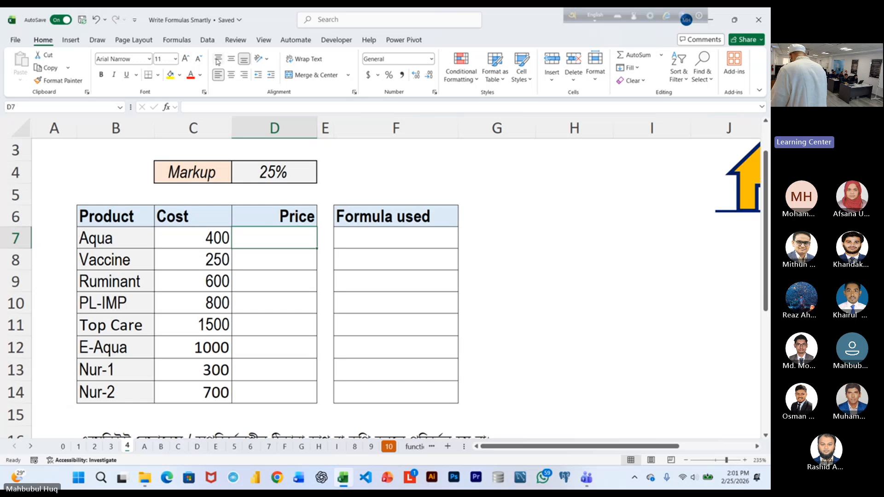
left_click(218, 59)
left_click(186, 59)
left_click(186, 58)
left_click(186, 59)
left_click(186, 59)
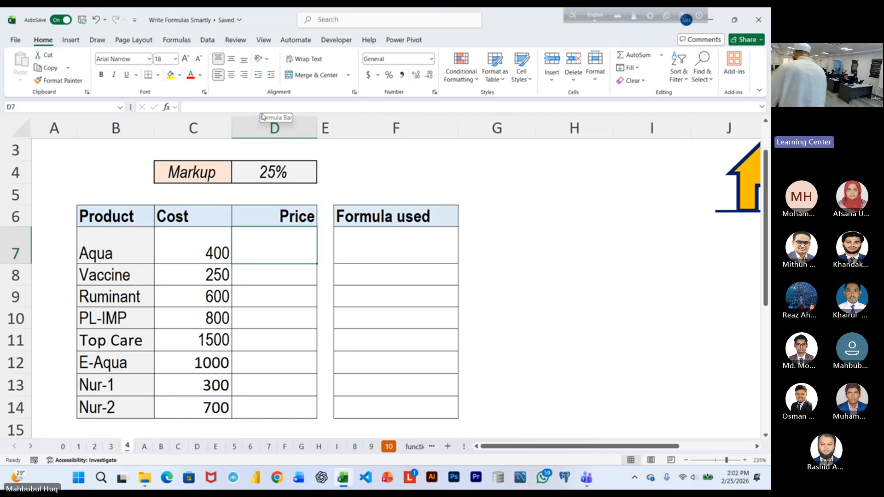
Enter the formula =C7+C7*D4 in Aqua's Price cell D7, using the shared markup cell.
scroll(495, 274, "up", 2)
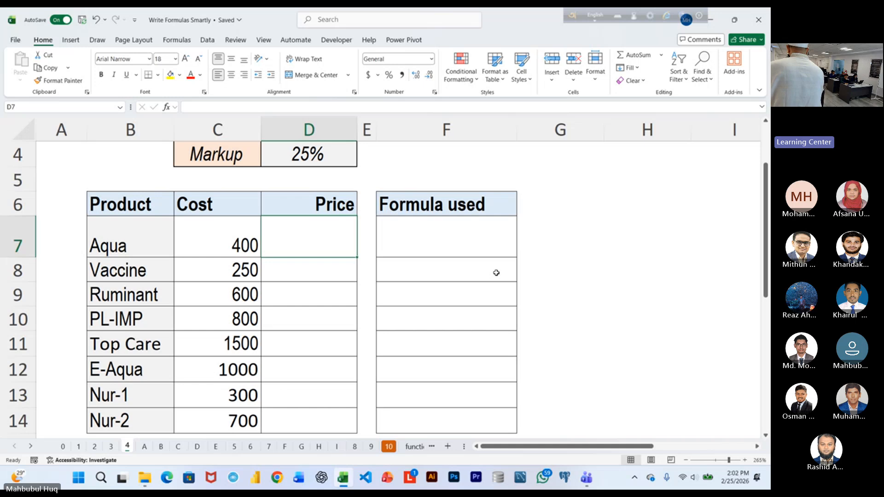
scroll(496, 272, "up", 1)
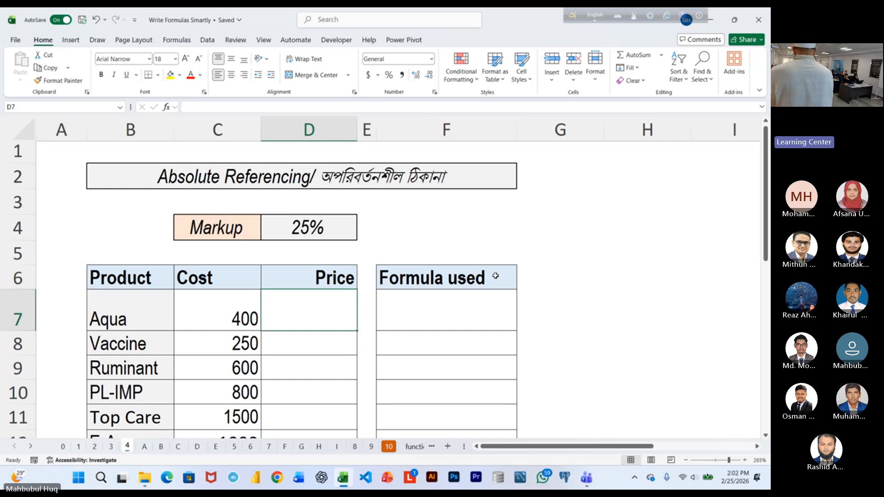
type("=")
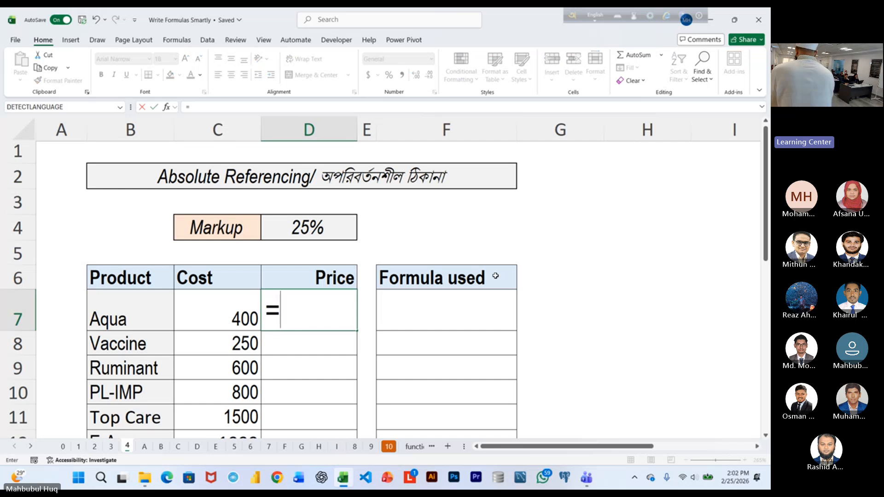
left_click(232, 309)
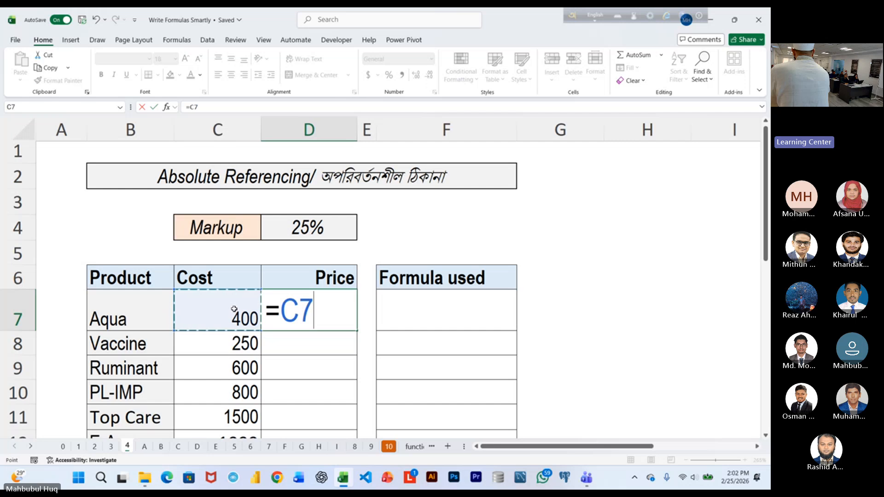
type("+")
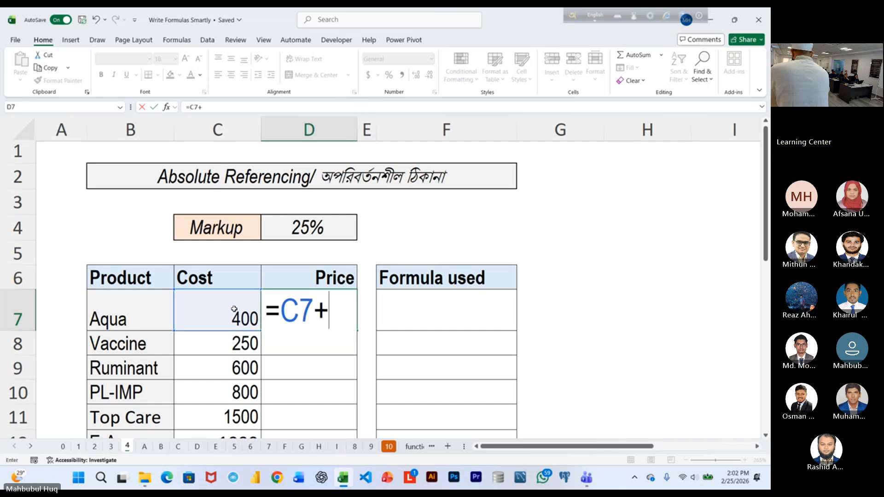
left_click(223, 306)
type("*")
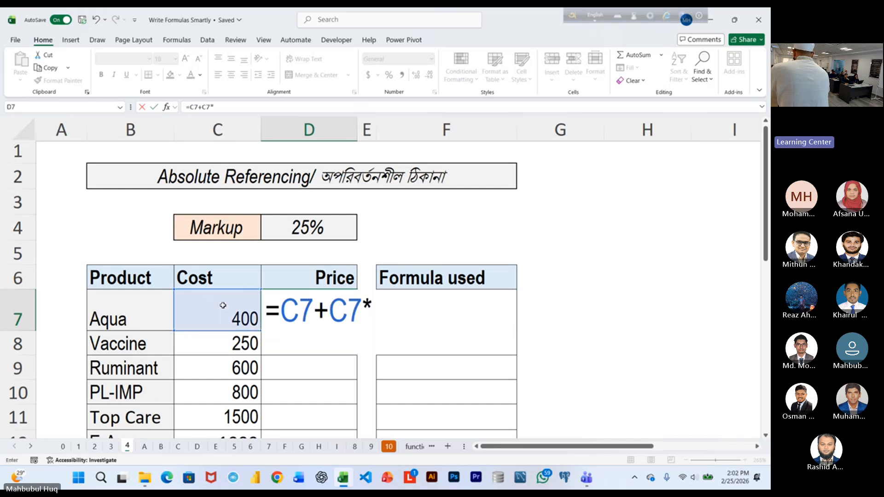
left_click(296, 236)
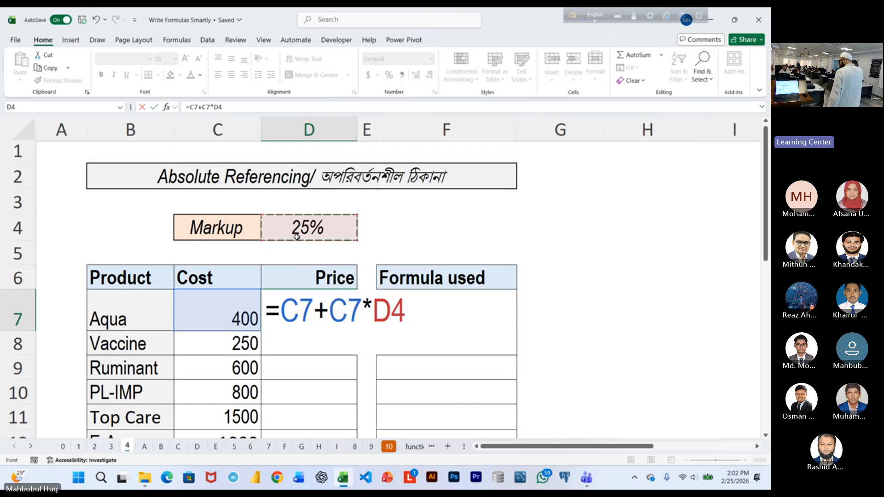
key("ctrl+Return")
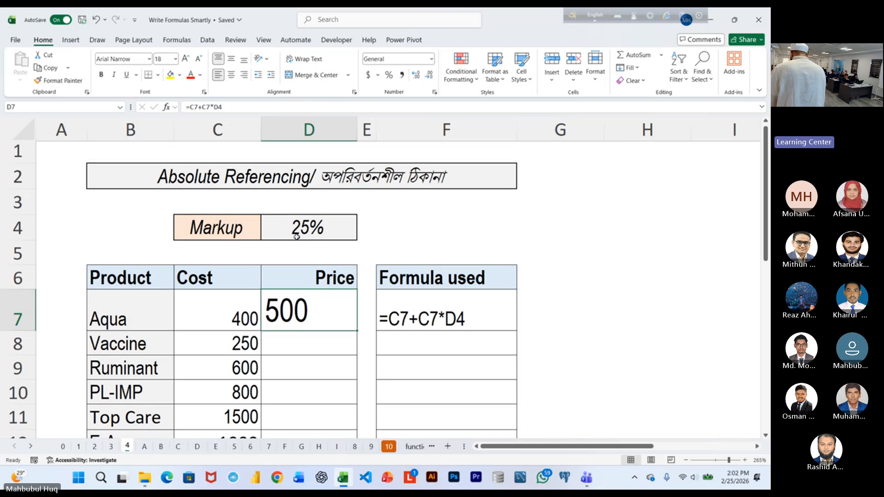
Reduce the font size of D7 to 12 and fill its formula down the Price column to D14.
left_click(236, 308)
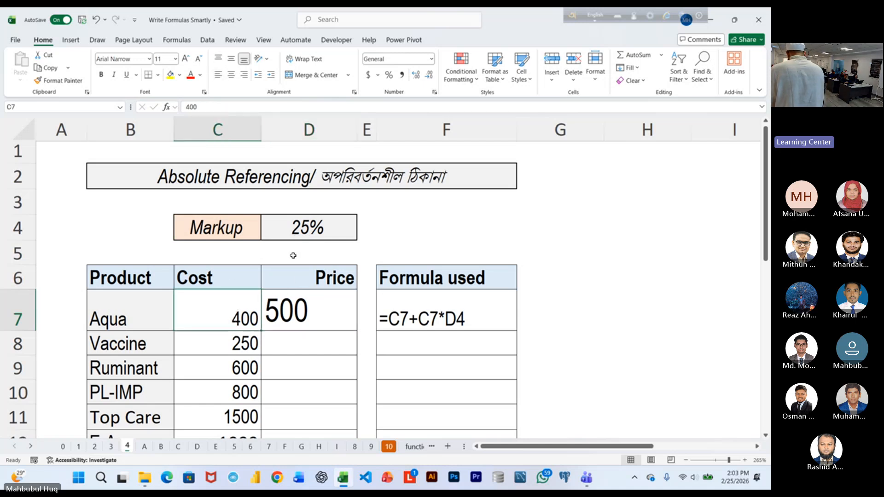
left_click(308, 308)
left_click(199, 58)
left_click(199, 58)
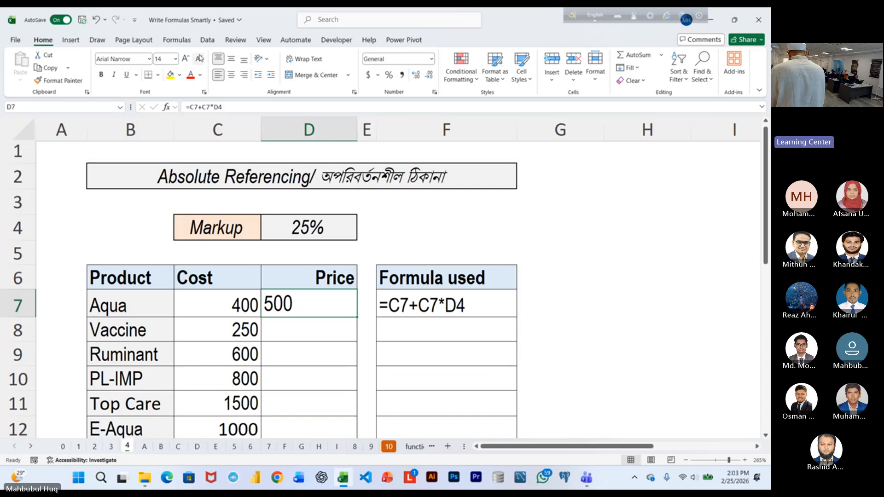
double_click(357, 321)
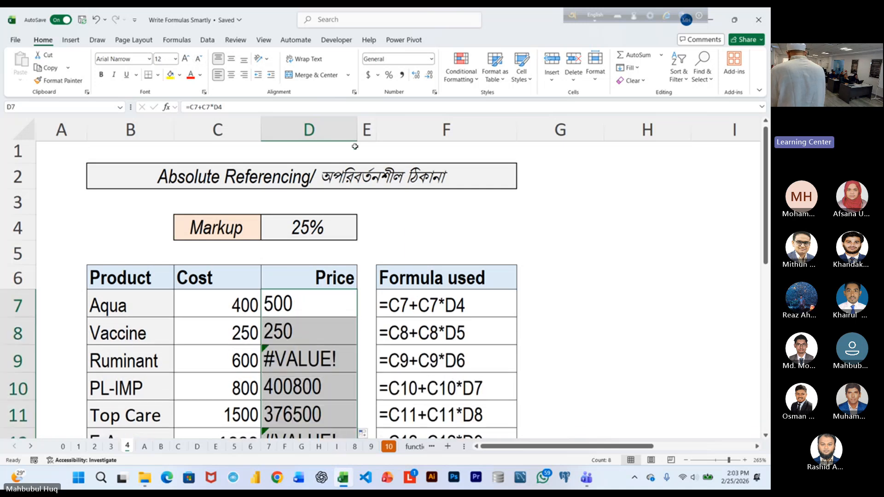
Examine the filled Price formulas and compare Nur-2's cost in C14 with its price formula in D14.
scroll(352, 241, "down", 1)
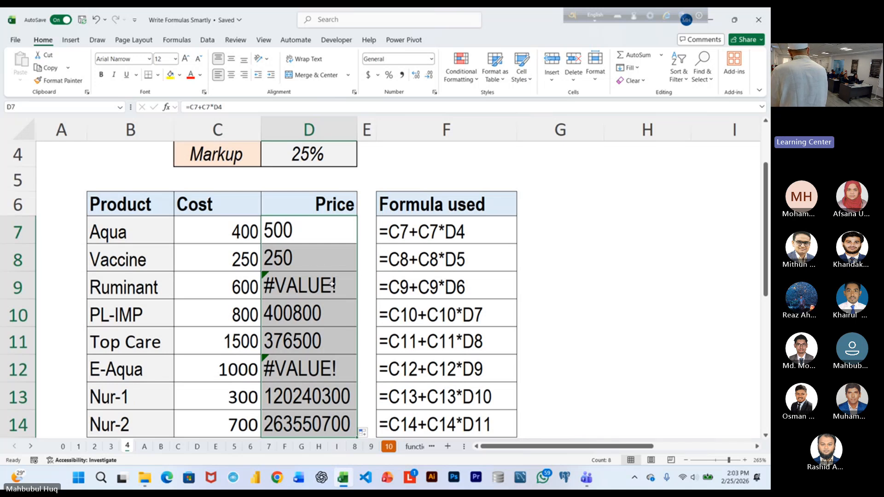
scroll(239, 364, "down", 1)
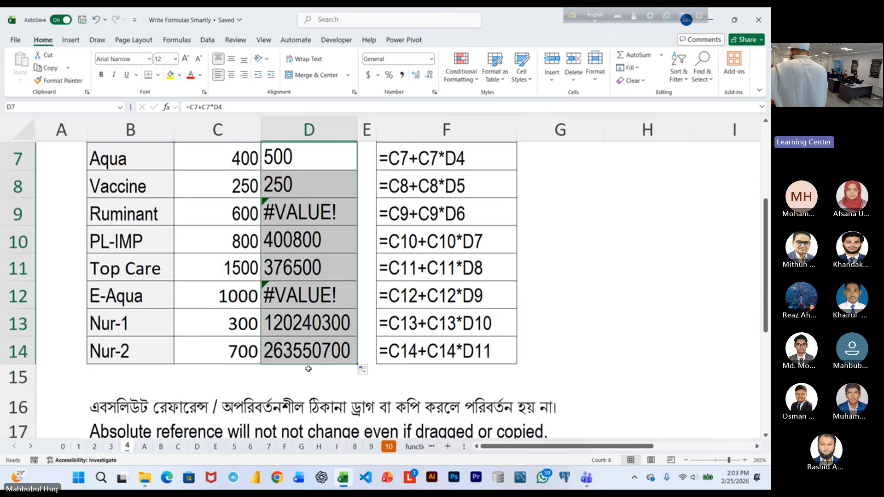
left_click(239, 363)
left_click(287, 360)
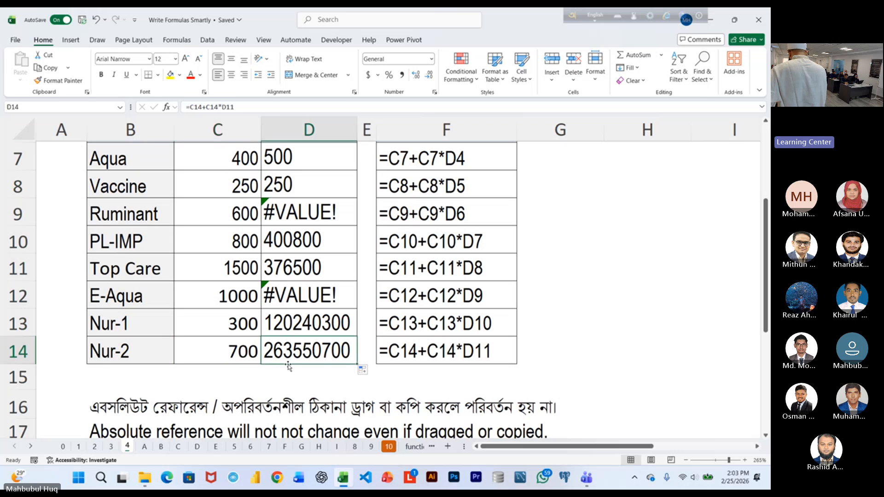
left_click(253, 362)
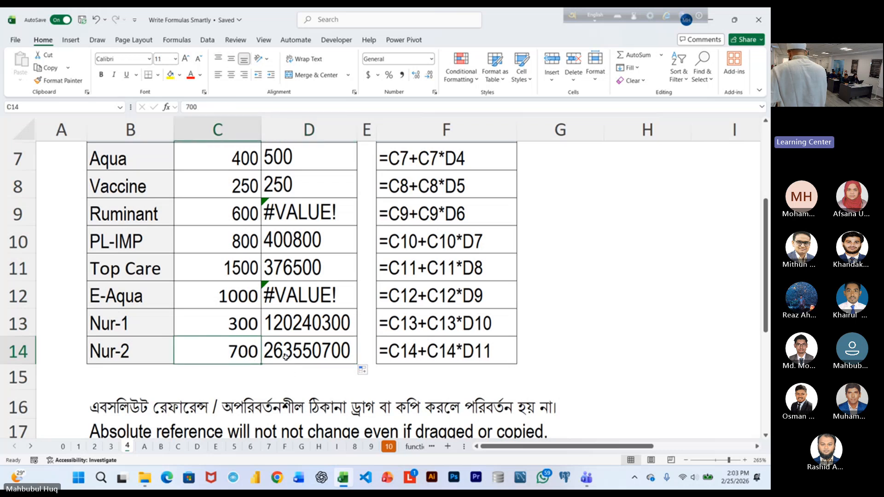
left_click(291, 358)
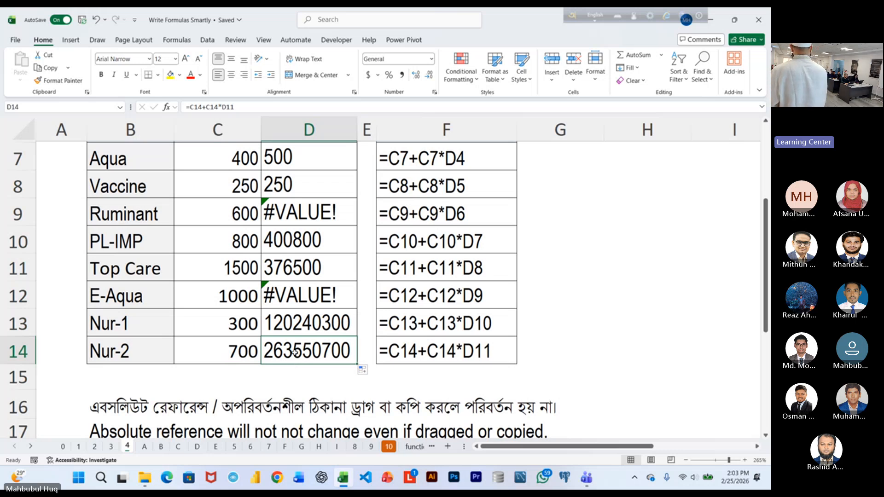
Inspect the cell references used by the Price formulas in D7, D8 and D9, leaving each formula as it is.
scroll(304, 323, "up", 2)
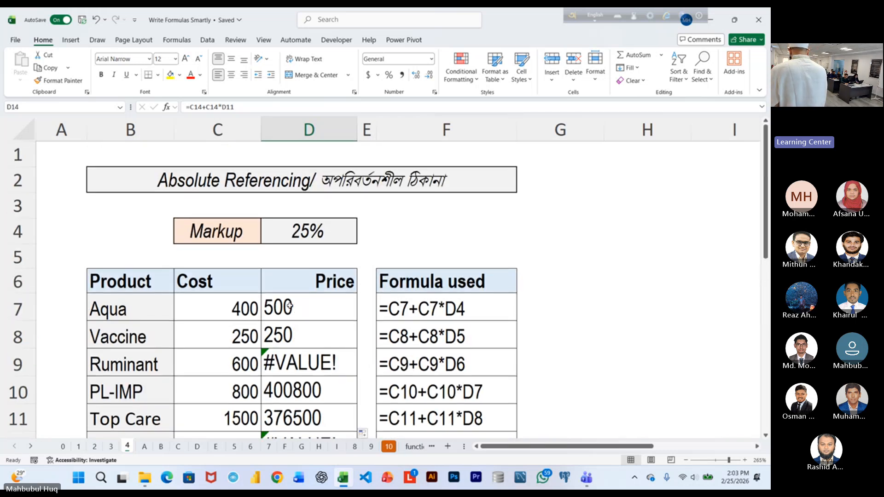
scroll(305, 313, "down", 1)
scroll(306, 309, "up", 1)
left_click(308, 306)
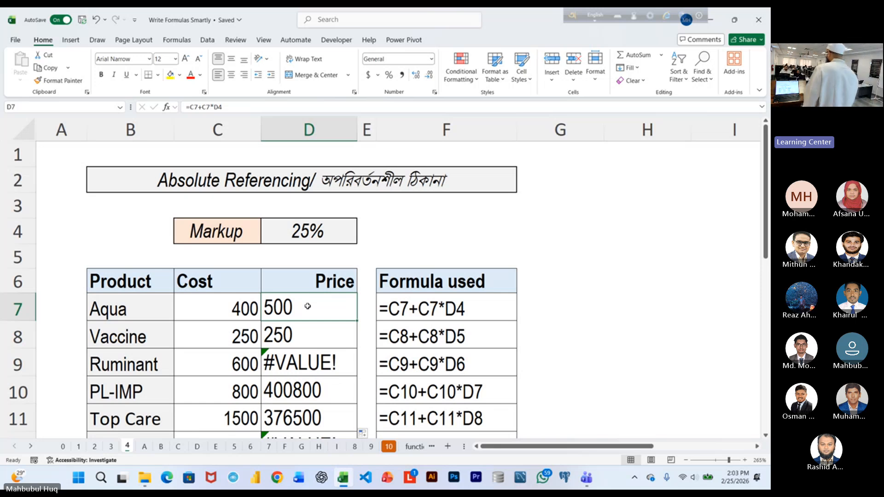
scroll(371, 310, "up", 2)
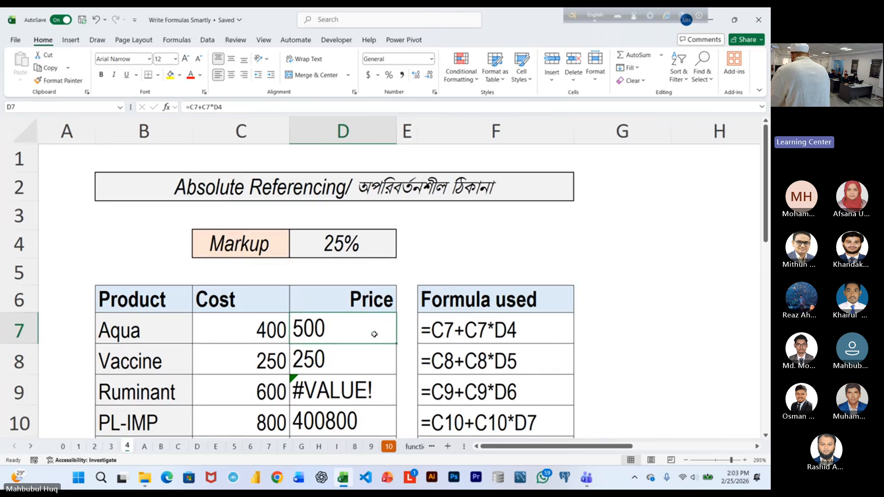
scroll(450, 341, "up", 1)
double_click(369, 313)
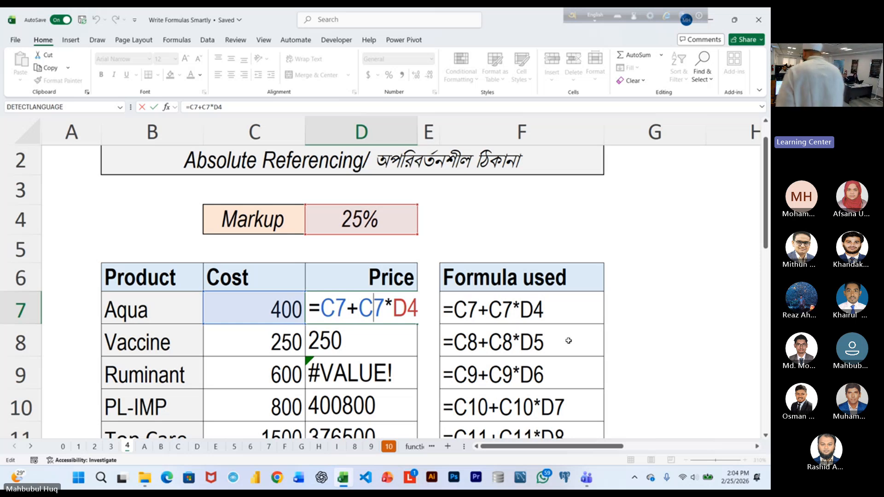
key("Return")
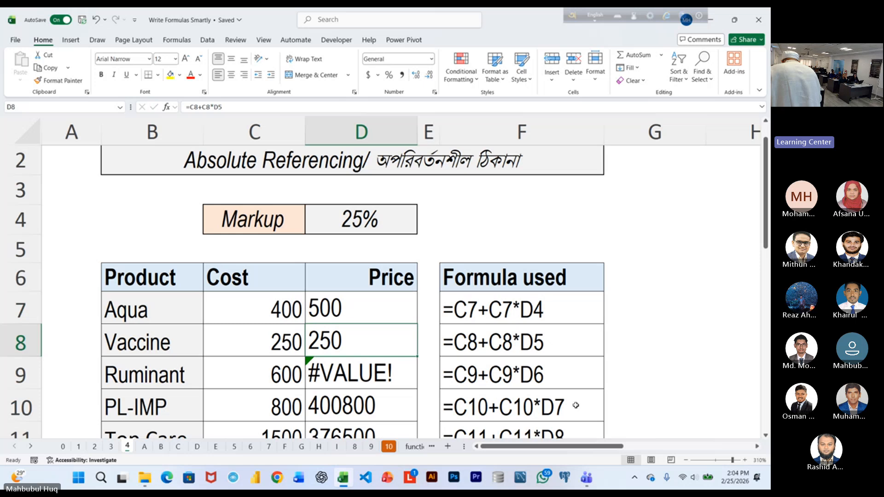
double_click(348, 346)
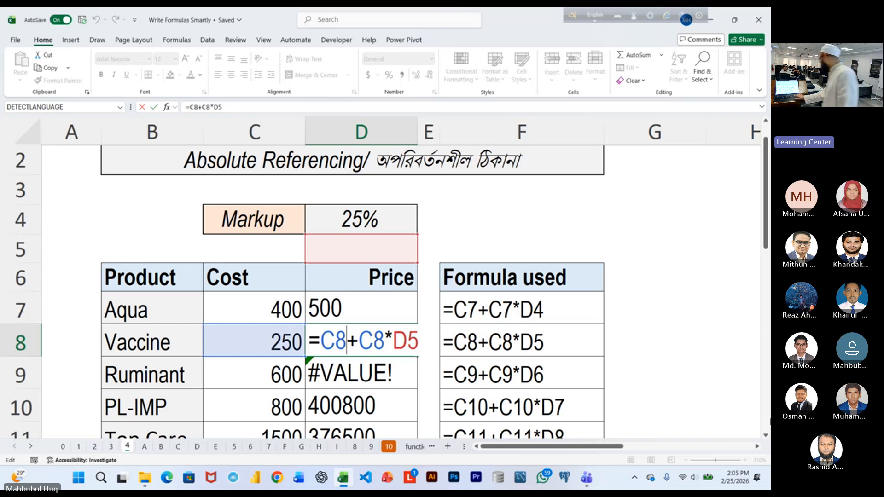
key("Return")
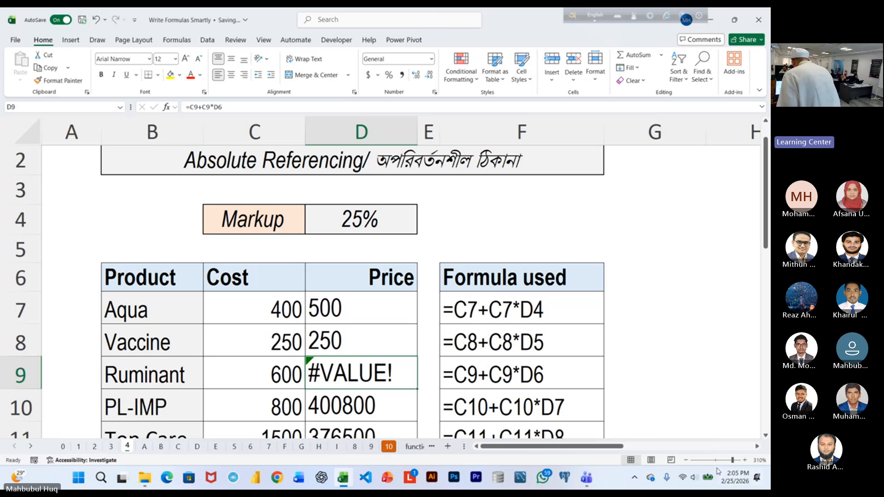
double_click(376, 375)
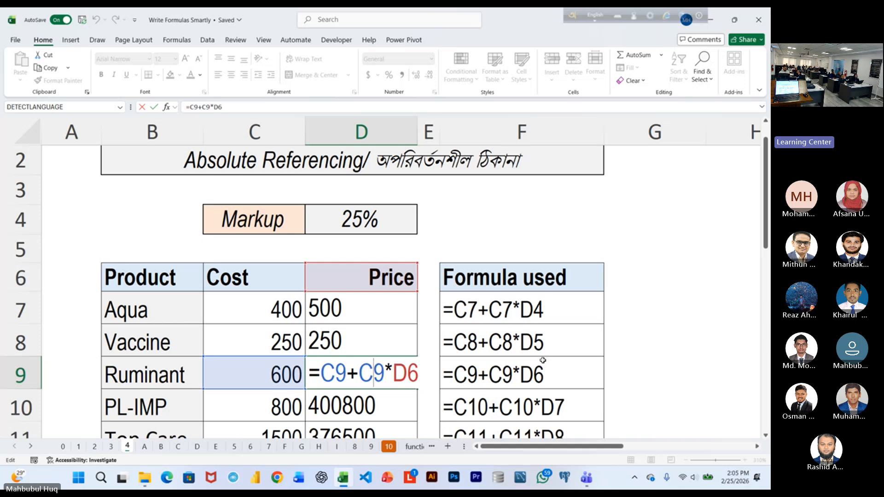
key("Return")
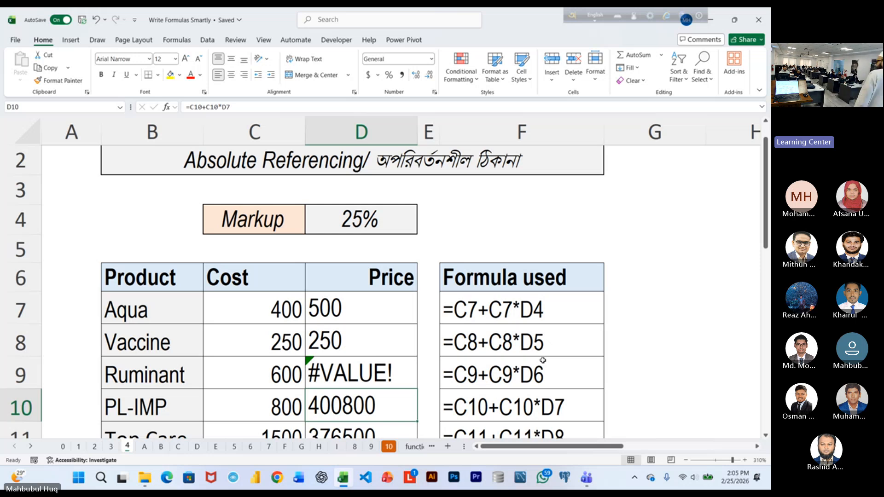
Clear the Price formulas from D7:D14 on sheet 4 and select D7 again.
left_click(393, 312)
key("ctrl+shift+Down")
key("Delete")
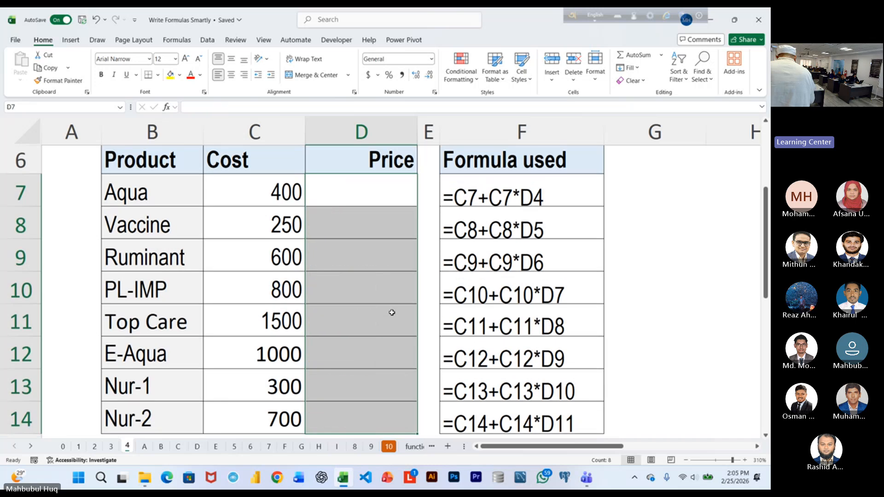
scroll(396, 299, "up", 2)
left_click(361, 332)
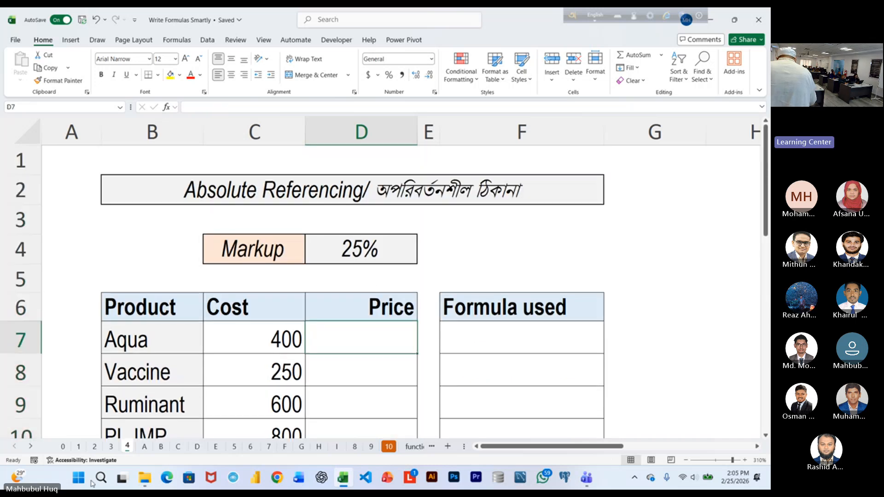
Review the relative referencing note on sheet 3 and the notes on making references absolute on sheet 4.
left_click(111, 446)
scroll(367, 317, "down", 2)
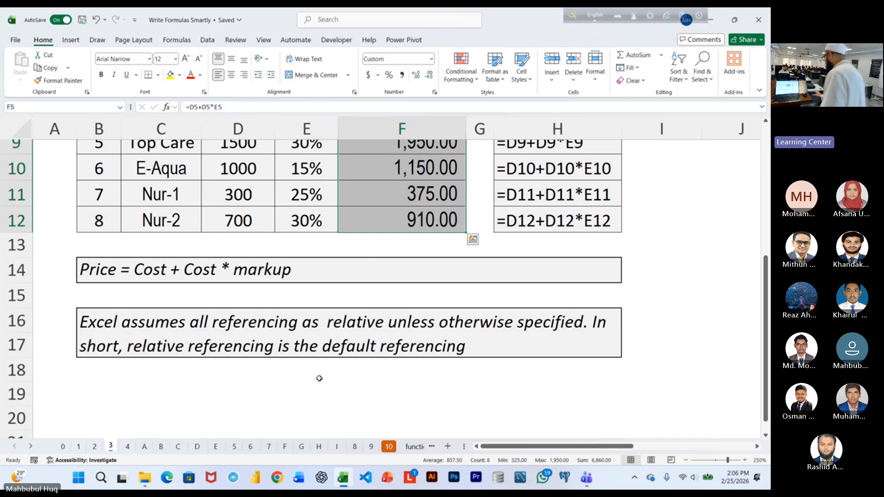
left_click(127, 446)
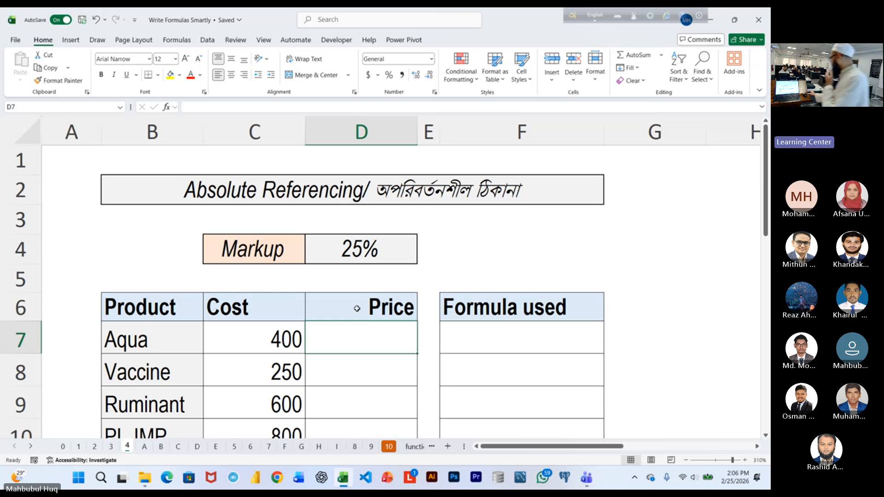
scroll(441, 316, "down", 5)
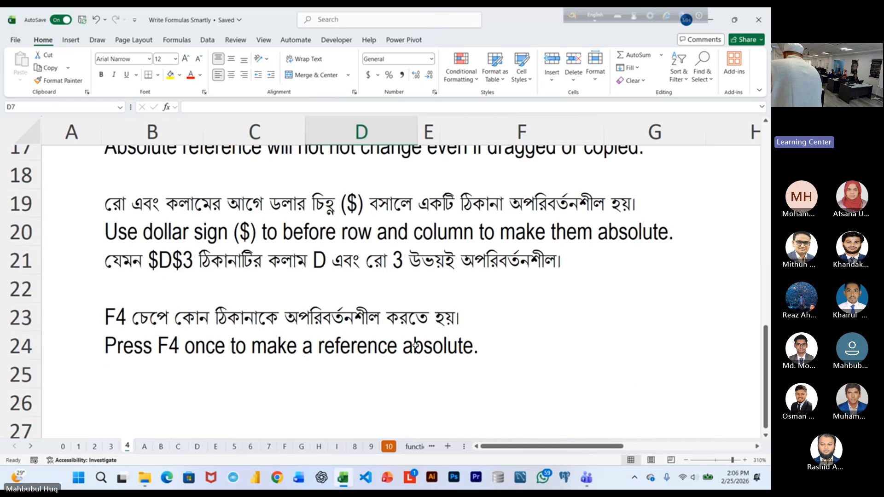
left_click(30, 317)
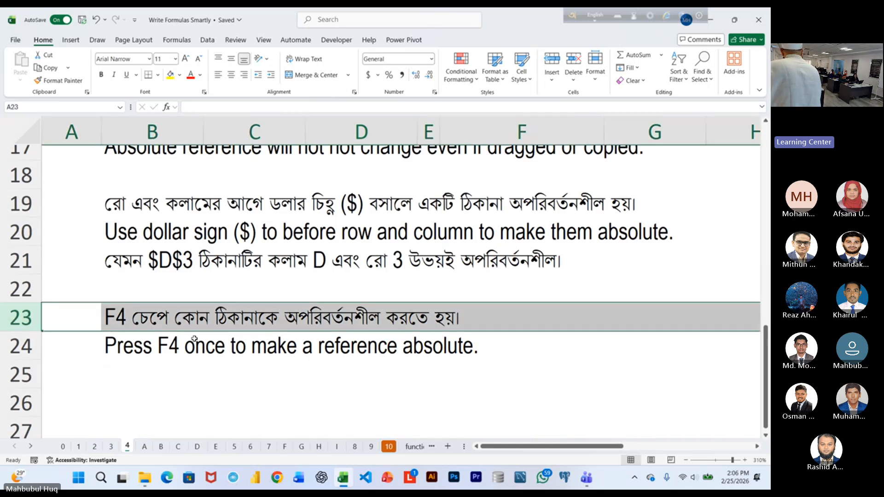
scroll(413, 311, "up", 5)
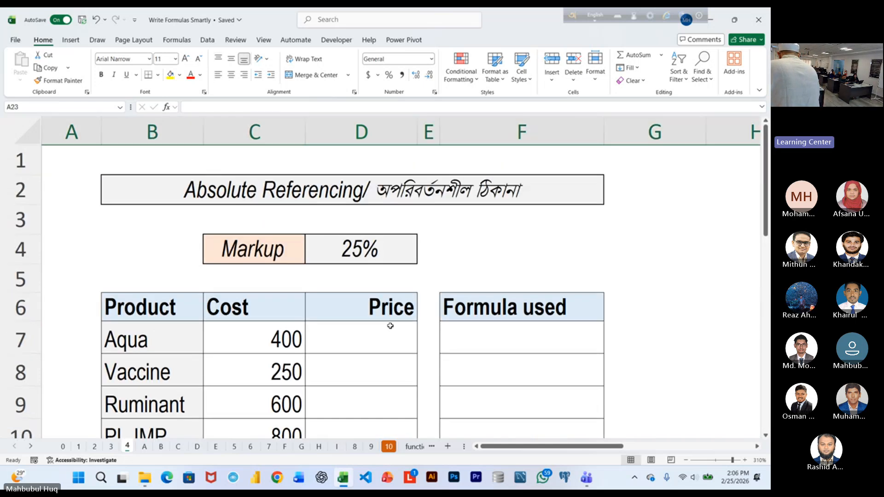
Enlarge the font of Aqua's empty Price cell D7 to size 18.
left_click(389, 325)
left_click(185, 58)
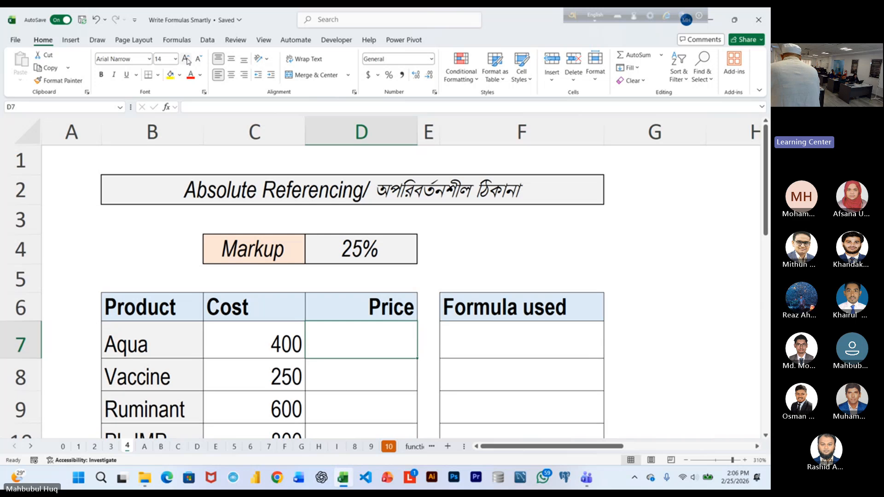
type("=")
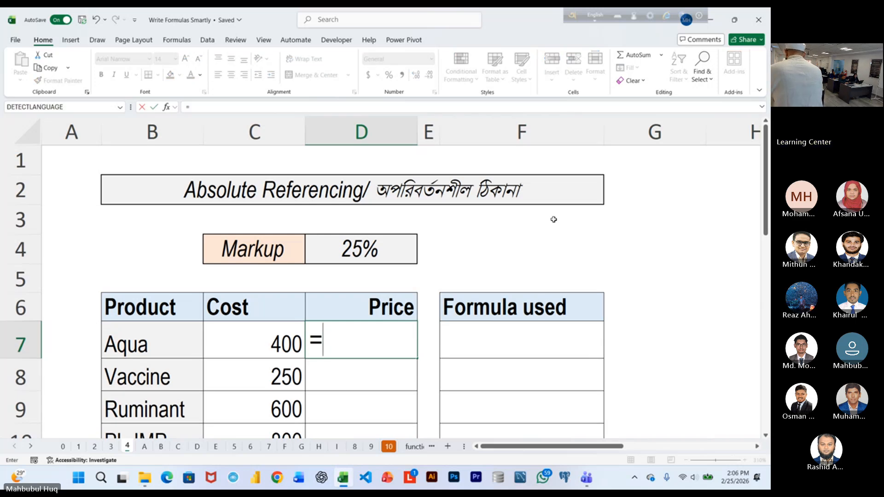
key("Escape")
left_click(186, 58)
Enter =C7+C7*$D$4 in Aqua's Price cell D7, making the shared markup reference absolute and keeping the cell selected.
type("=")
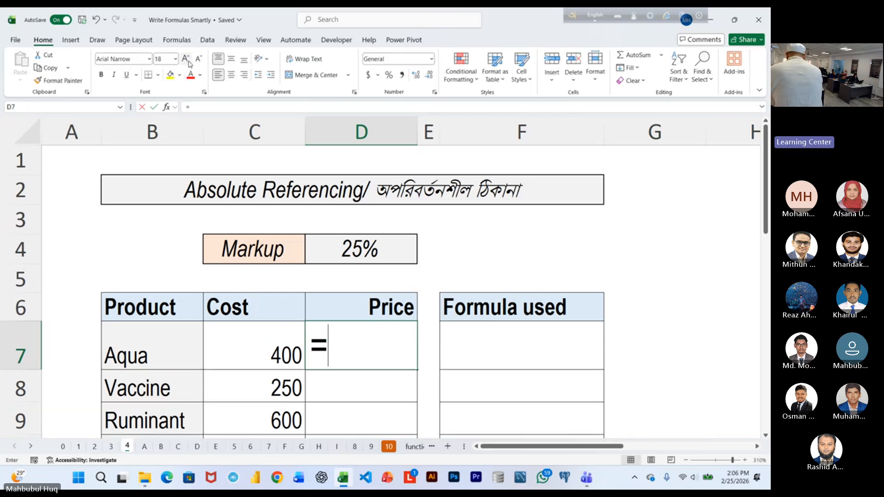
left_click(280, 349)
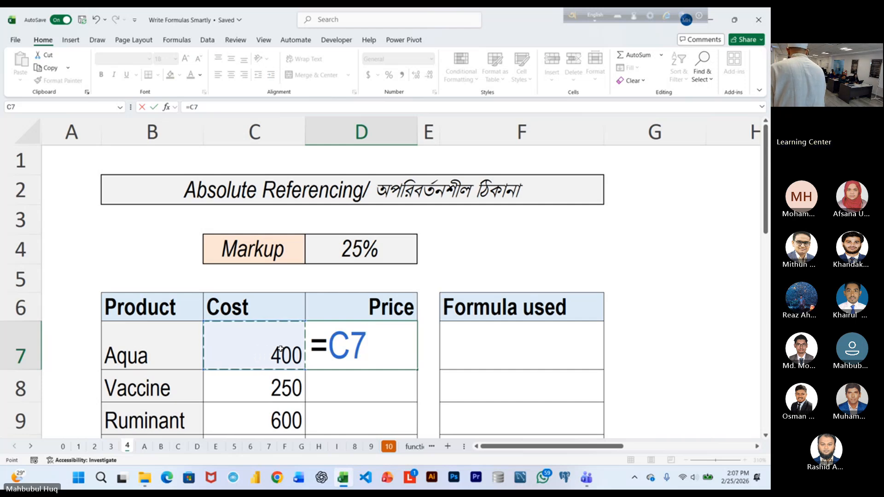
type("+")
left_click(280, 348)
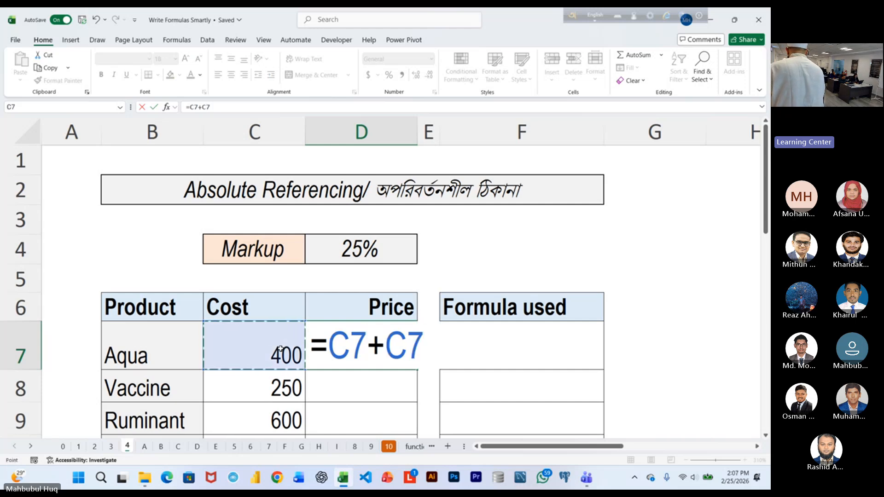
type("*")
left_click(374, 248)
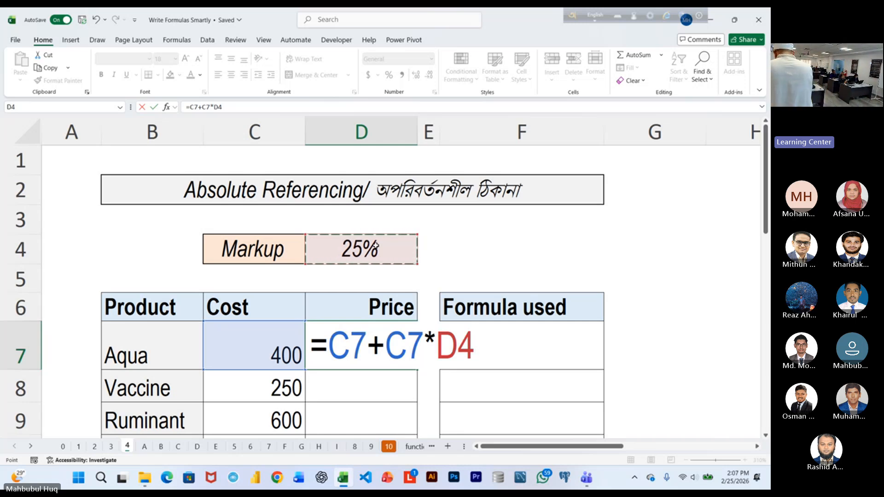
key("F4")
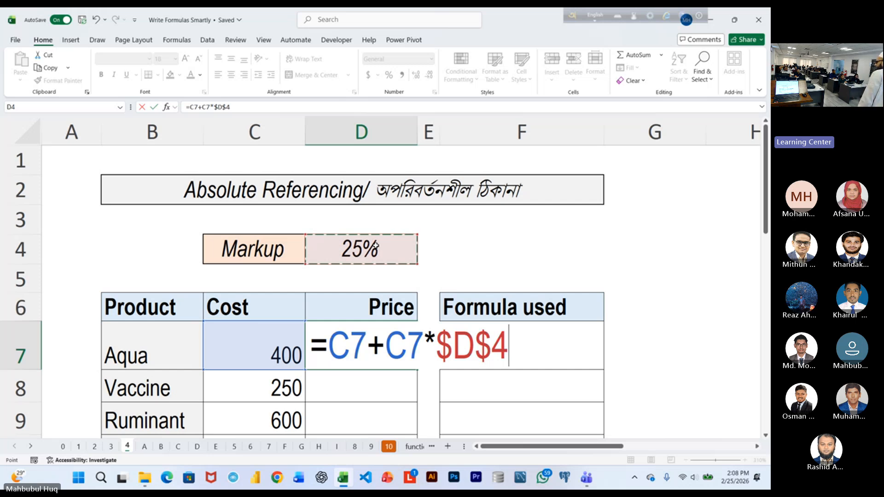
key("ctrl+Return")
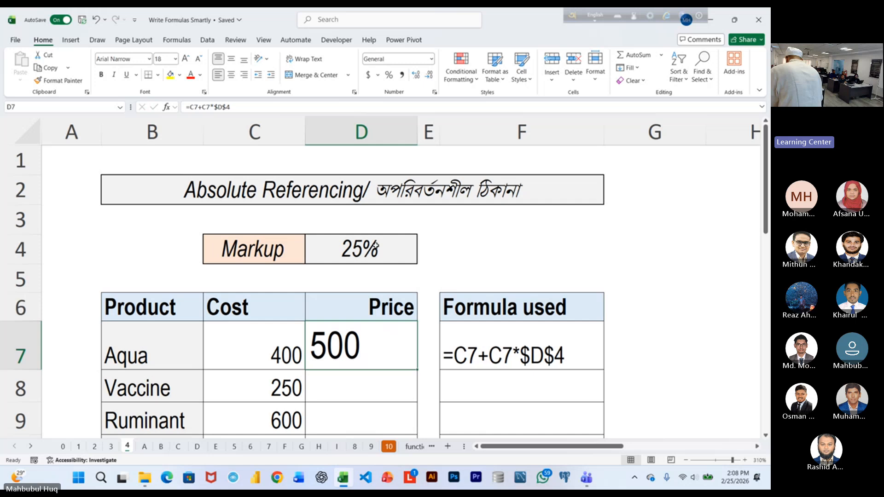
Reduce the font size of D7 to 11 and fill its formula down the Price column to D14.
left_click(200, 59)
left_click(200, 58)
left_click(201, 58)
left_click(200, 58)
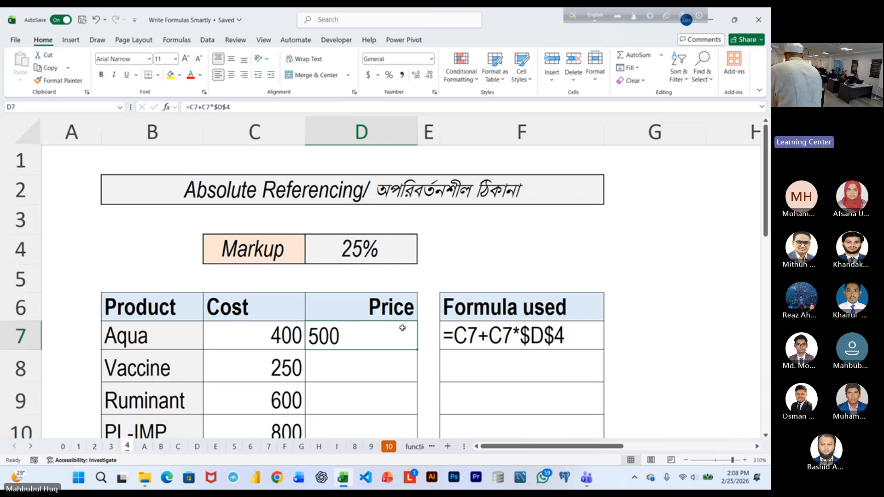
double_click(418, 349)
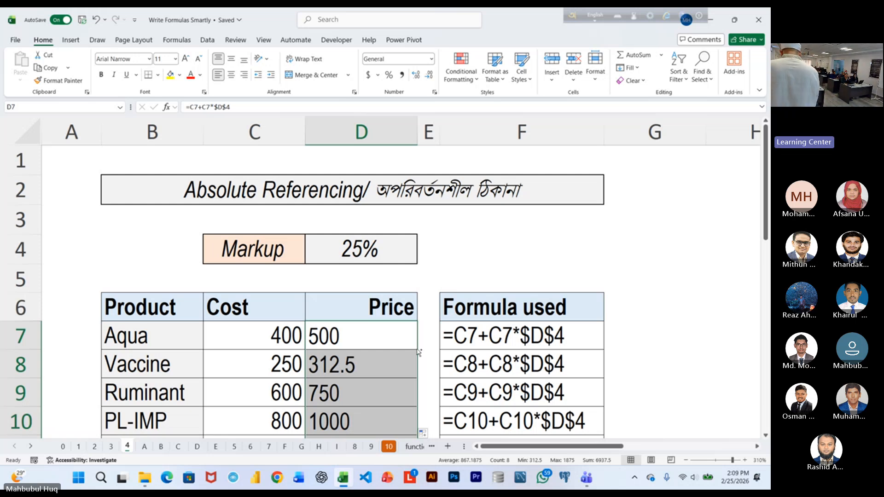
Look through the exercises on sheets A, B and C, viewing the sales growth exercise on A more closely, and return to sheet 4.
key("ctrl+Page_Down")
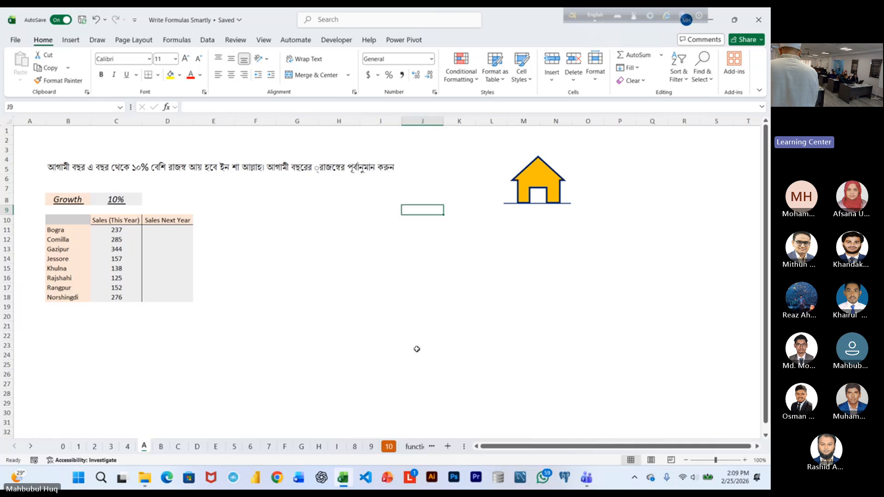
key("ctrl+Page_Down")
key("ctrl+Page_Down")
key("ctrl+Page_Down")
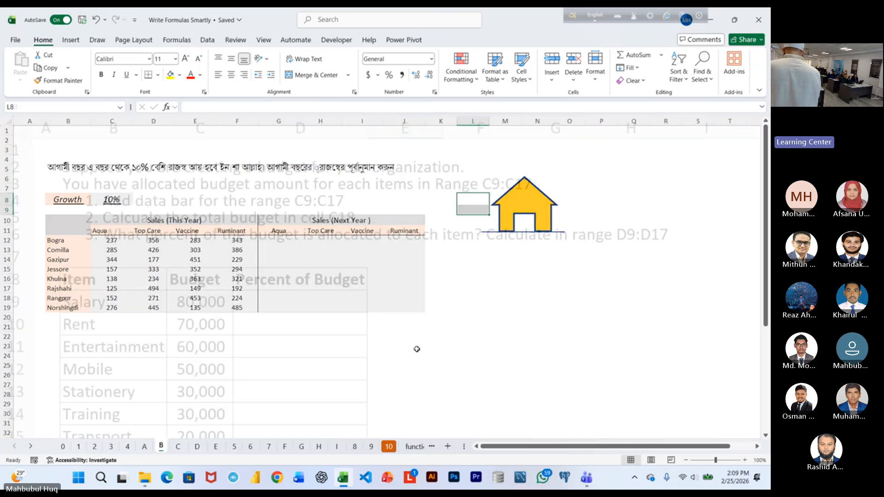
key("ctrl+Page_Up")
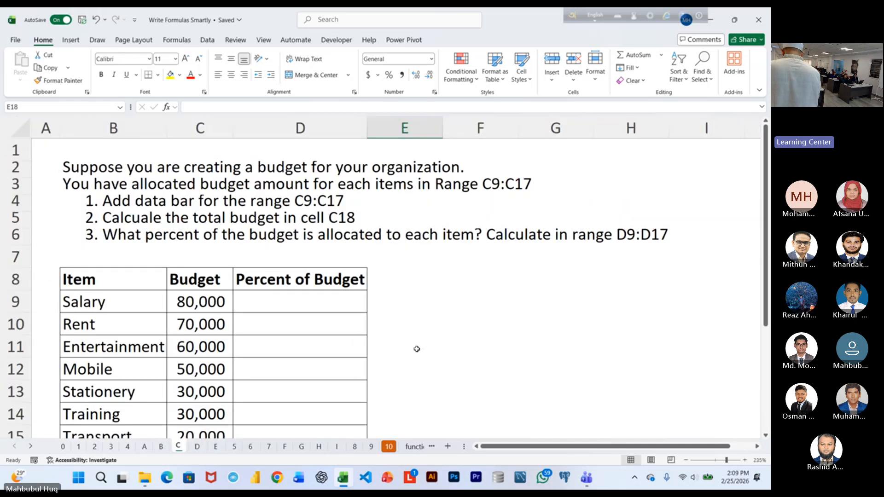
key("ctrl+Page_Up")
key("ctrl+Page_Up")
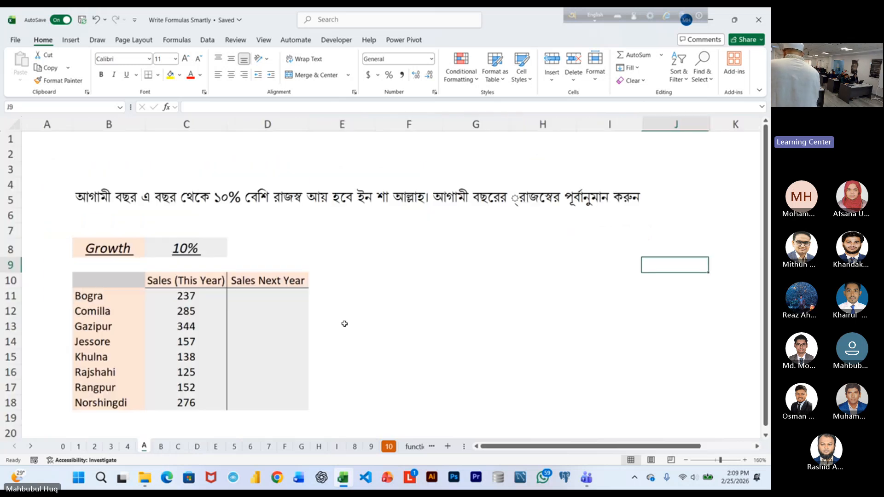
scroll(345, 324, "up", 4)
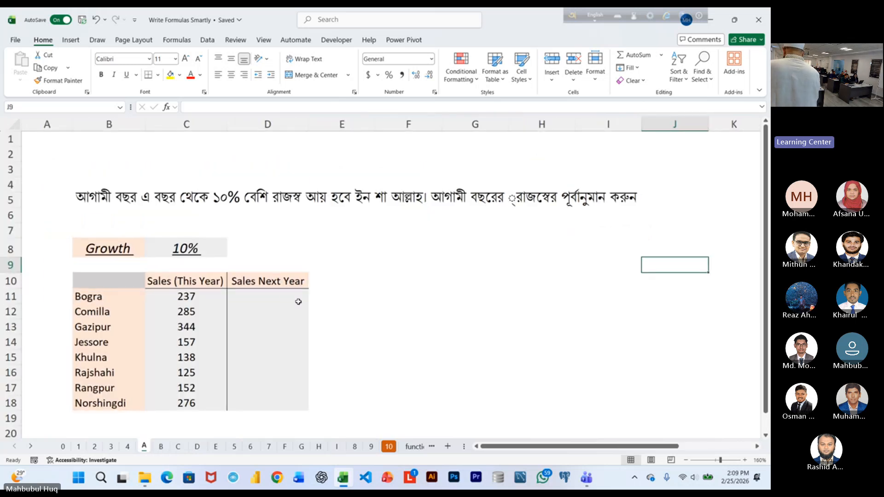
left_click(129, 446)
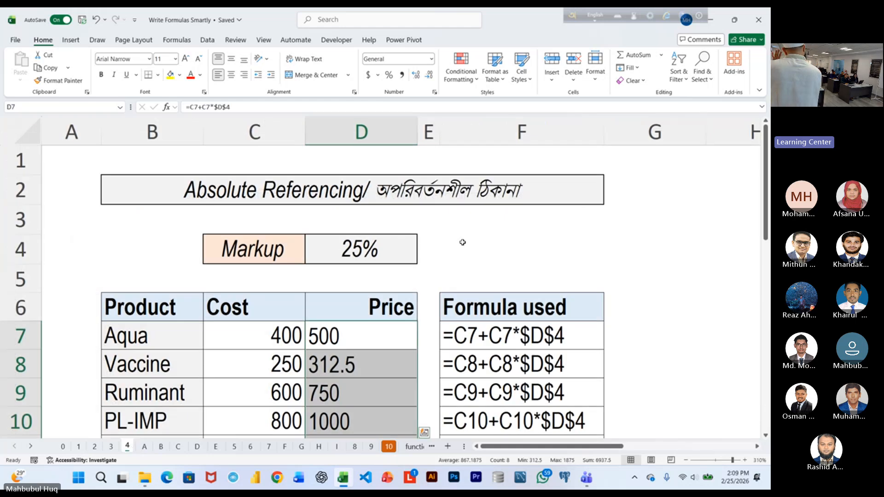
Review the filled prices down to Nur-2, clear the Price formulas that use $D$4 from D7:D14, and reselect D7.
scroll(446, 255, "down", 1)
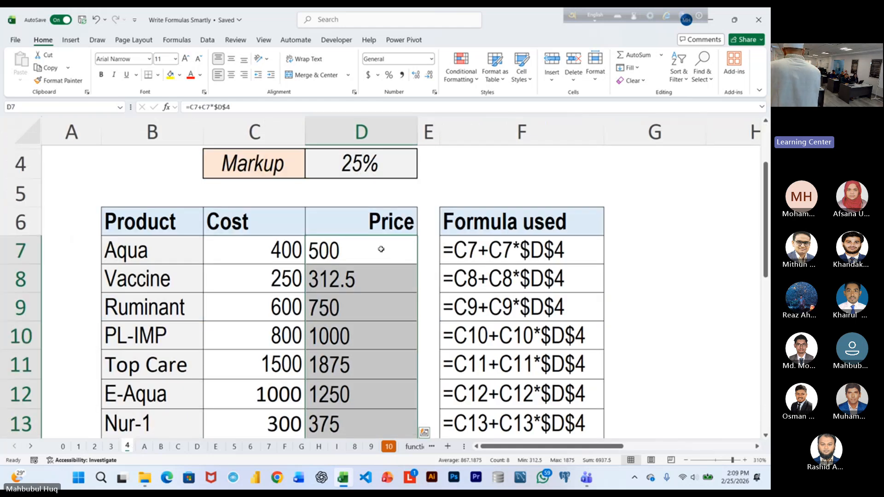
scroll(357, 396, "down", 1)
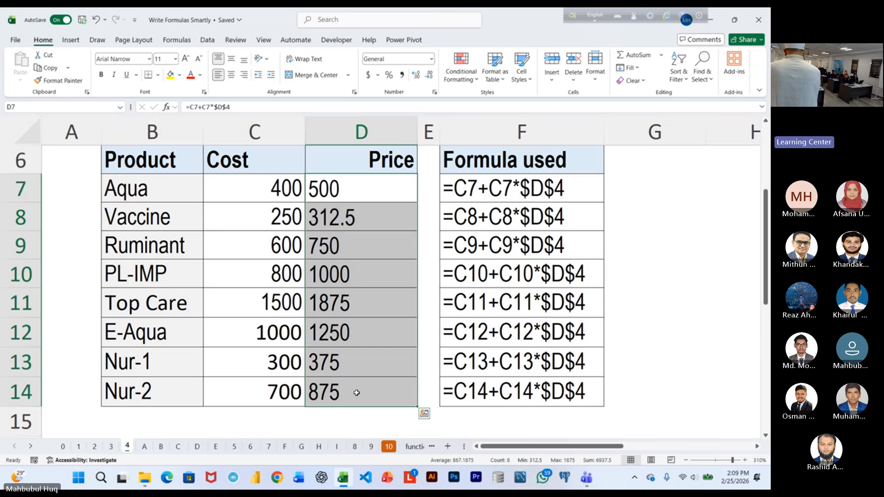
key("Delete")
scroll(363, 387, "up", 2)
left_click(350, 335)
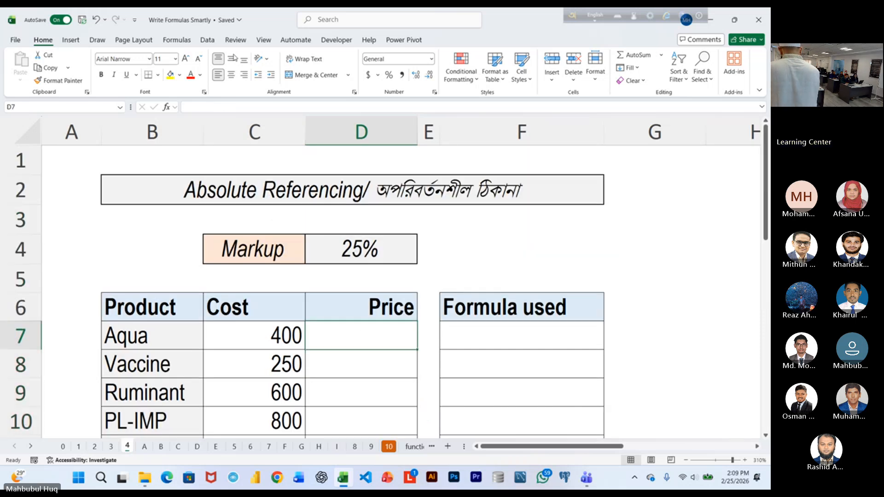
Enlarge the font of Aqua's Price cell D7 to 16 and enter =C7:C14+C7:C14*D4 to price all products at once.
left_click(185, 58)
left_click(185, 58)
left_click(186, 59)
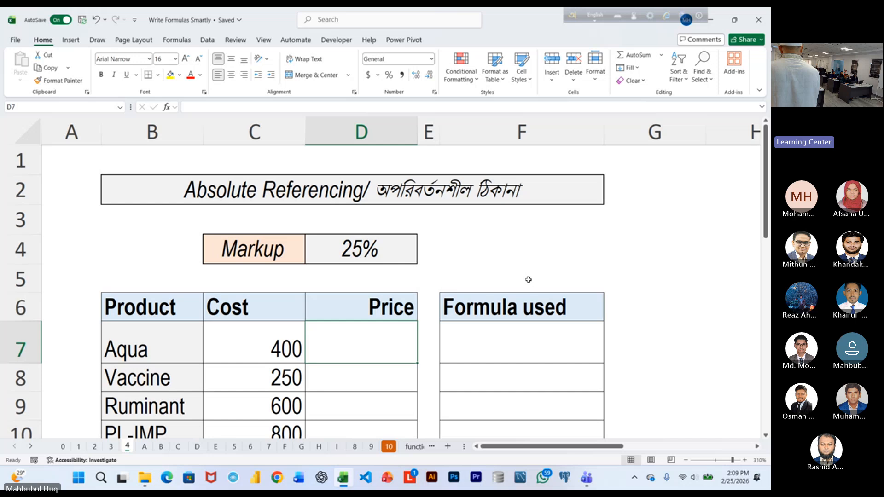
type("=")
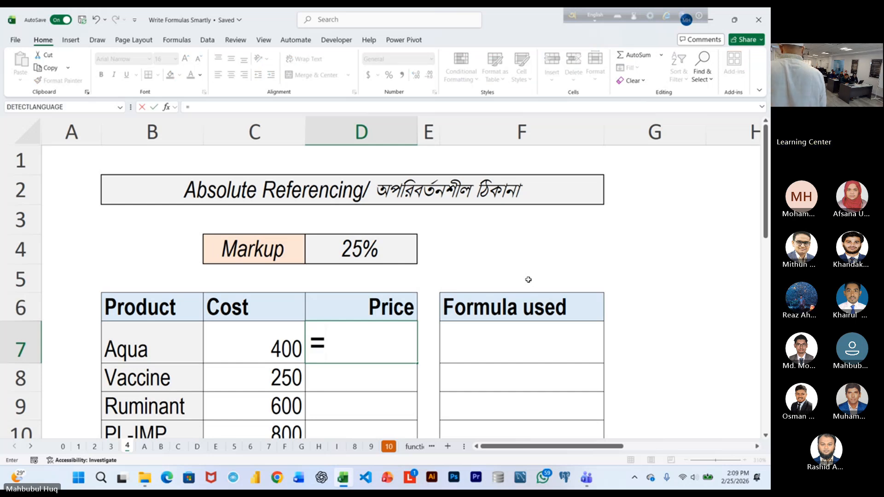
key("Left")
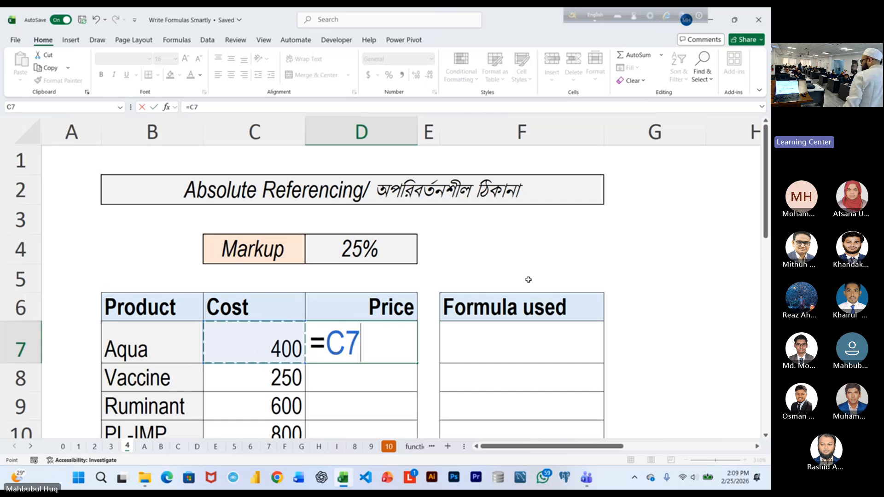
key("ctrl+shift+Down")
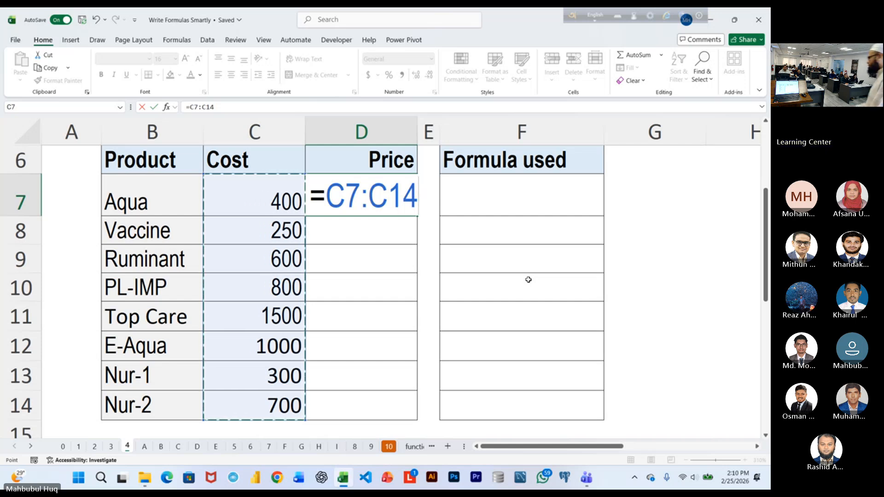
type("+")
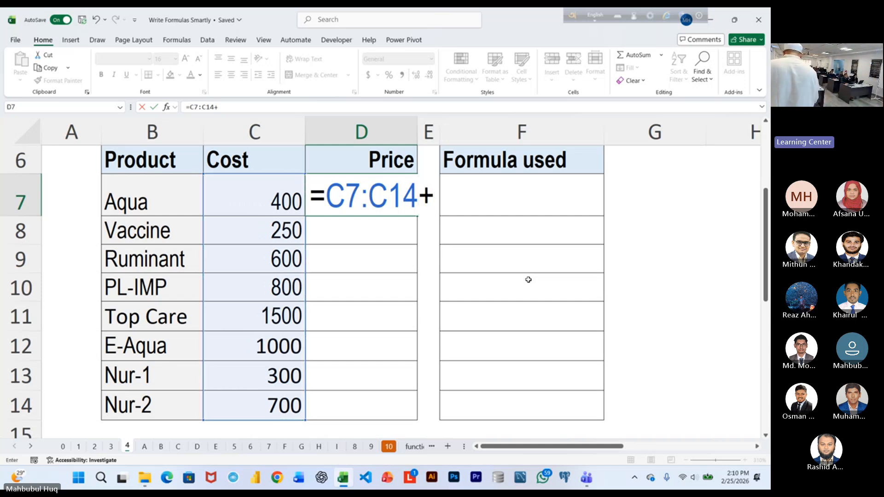
left_click(247, 203)
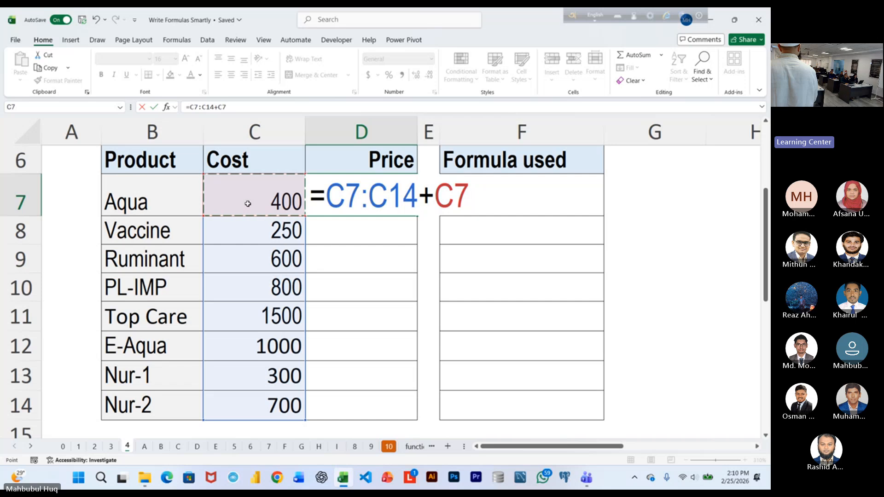
key("ctrl+shift+Down")
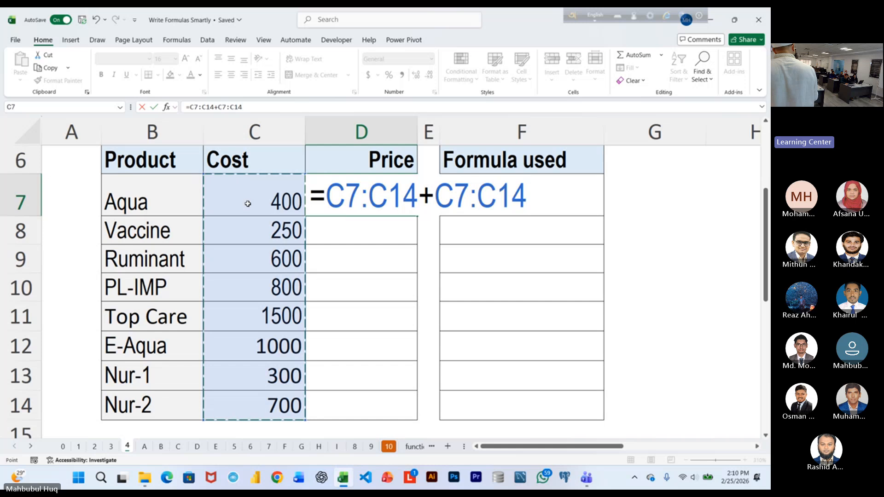
scroll(248, 203, "up", 2)
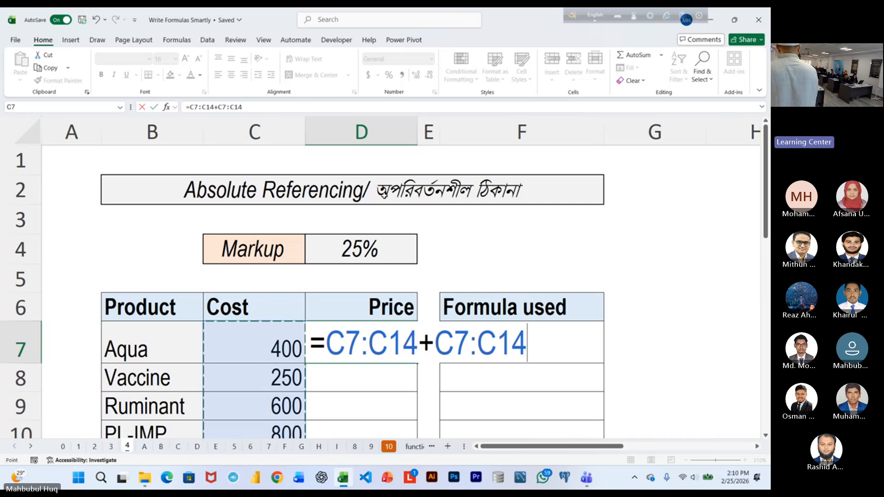
type("*")
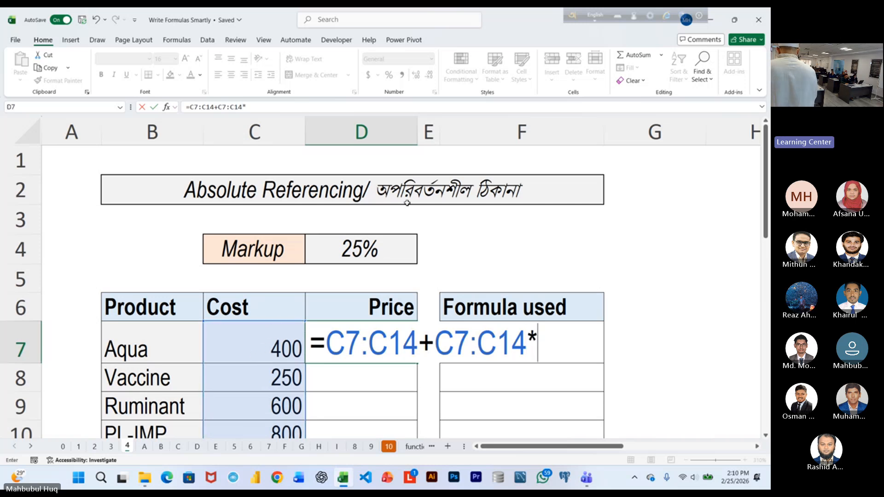
left_click(359, 249)
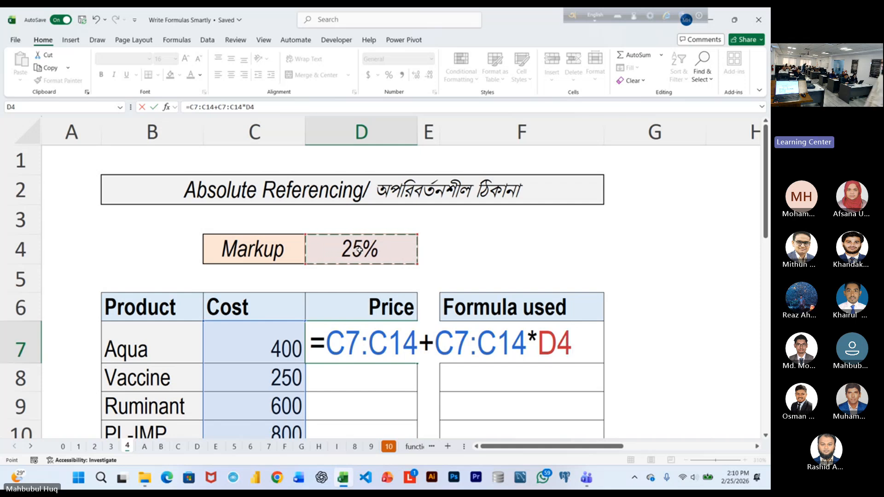
key("Return")
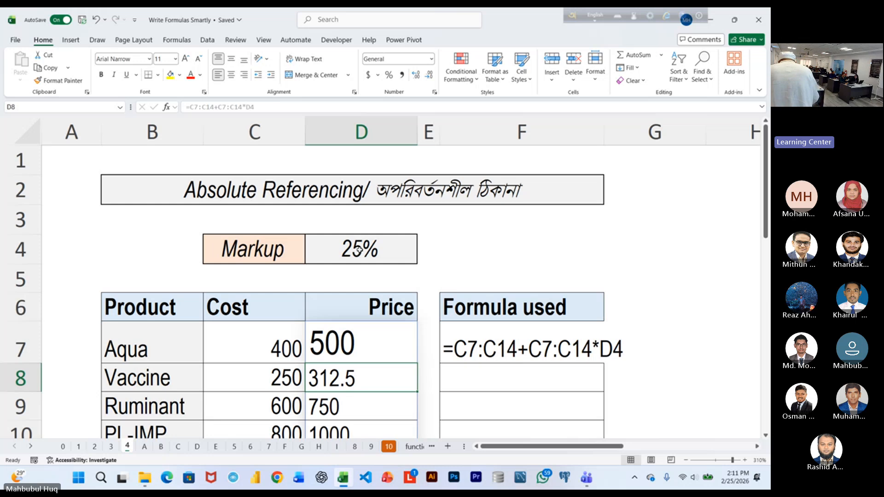
On sheet A, enlarge the font of Bogra's Sales Next Year cell D11 to 18.
left_click(144, 446)
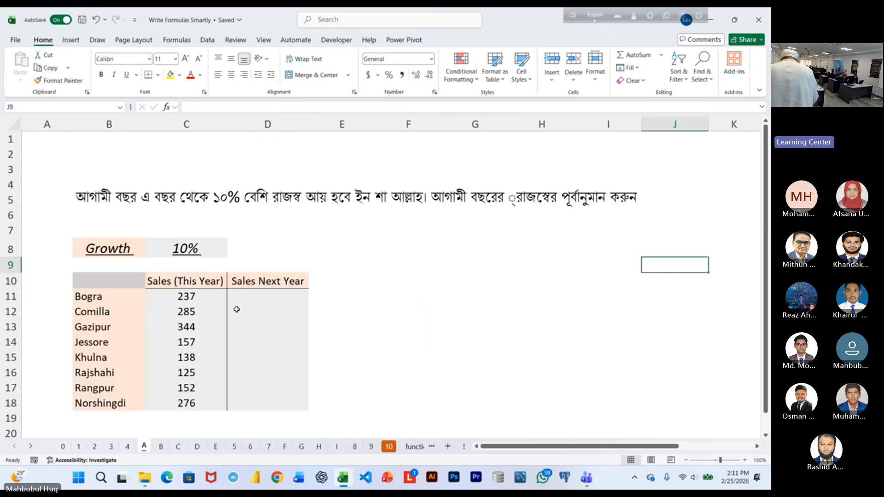
left_click(246, 297)
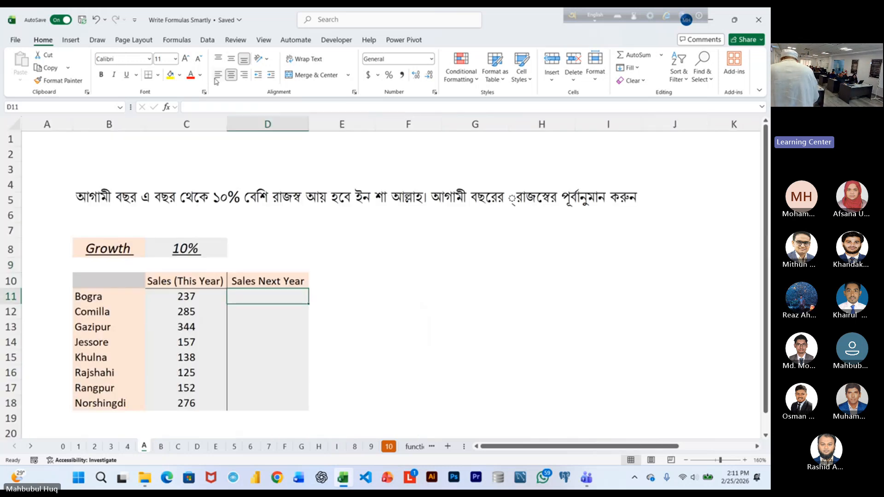
left_click(185, 60)
left_click(185, 60)
left_click(185, 60)
left_click(185, 60)
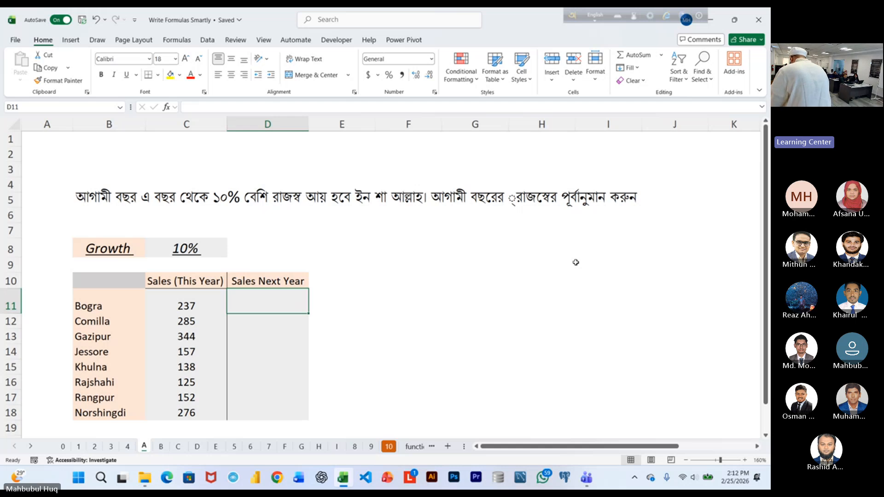
Look at the multi-product sales growth exercise on sheet B and select G13 in the next-year table.
key("ctrl+Page_Down")
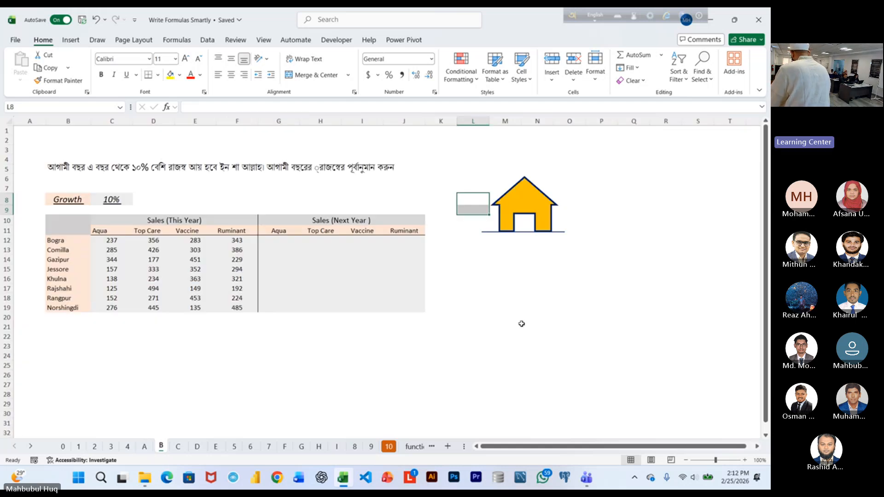
scroll(521, 324, "up", 2)
left_click(375, 288)
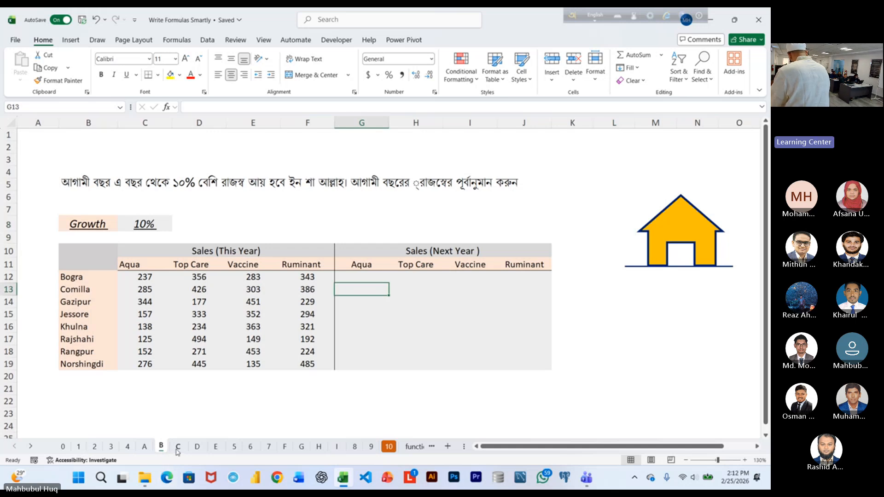
Read the budget exercise instructions and table on sheet C, and select the budget amounts in C9:C17.
left_click(178, 446)
scroll(283, 331, "down", 1)
scroll(282, 331, "up", 4)
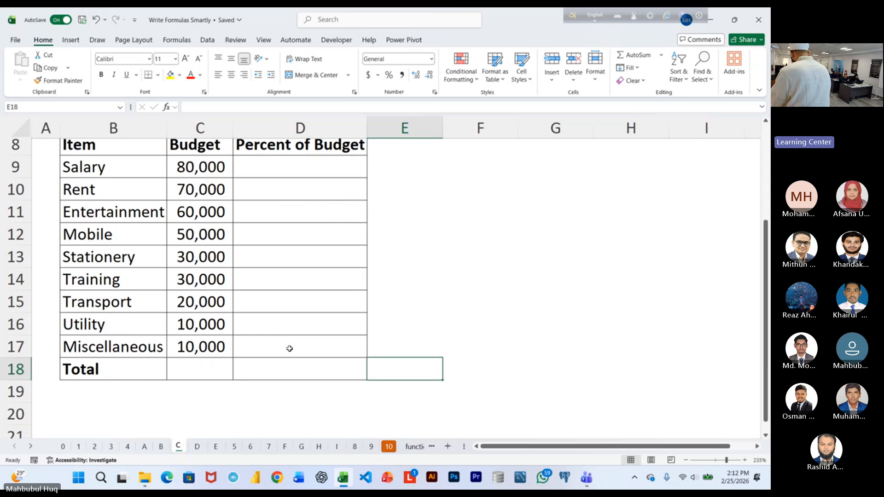
scroll(289, 348, "up", 3)
scroll(312, 300, "down", 1)
scroll(321, 322, "down", 1)
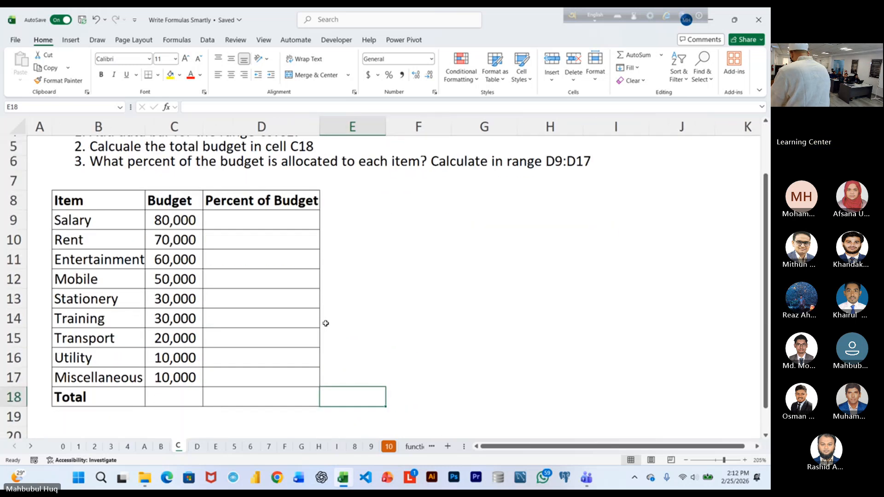
scroll(336, 308, "up", 2)
scroll(334, 281, "up", 2)
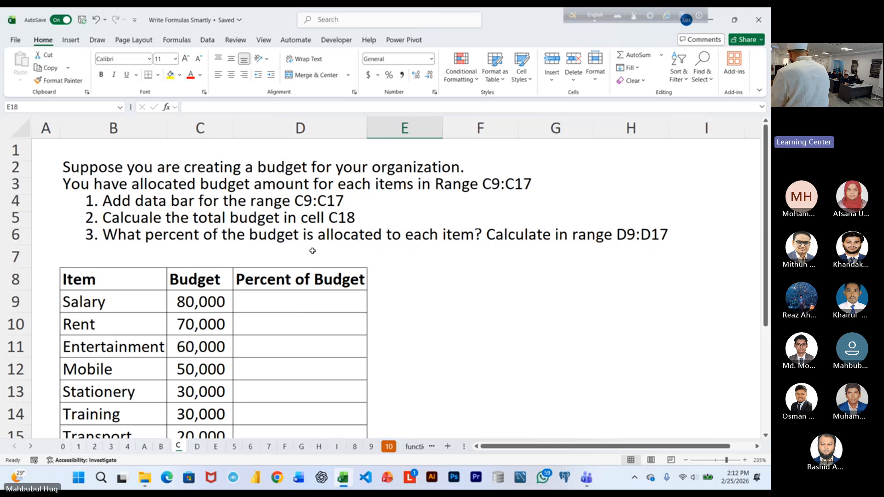
scroll(332, 308, "down", 2)
scroll(340, 312, "up", 2)
left_click_drag(207, 301, 201, 375)
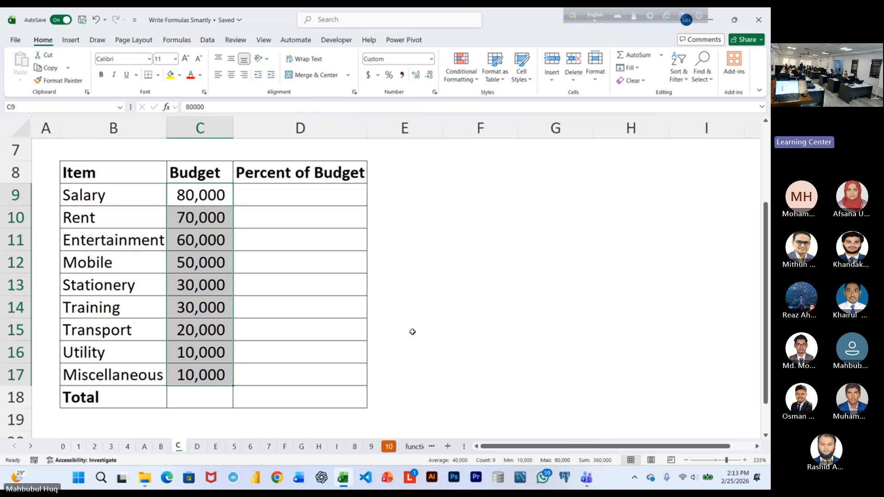
Total the budget amounts in C18 with AutoSum, and clear the total again.
left_click(182, 420)
left_click(193, 403)
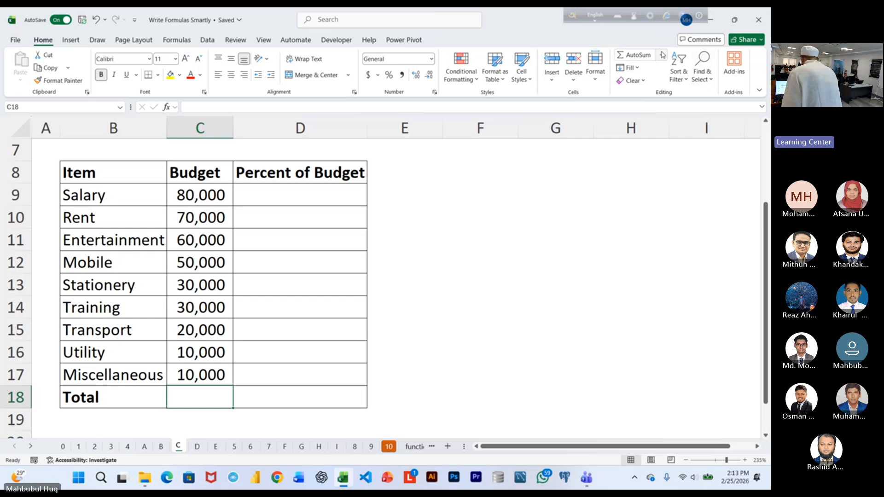
left_click(646, 56)
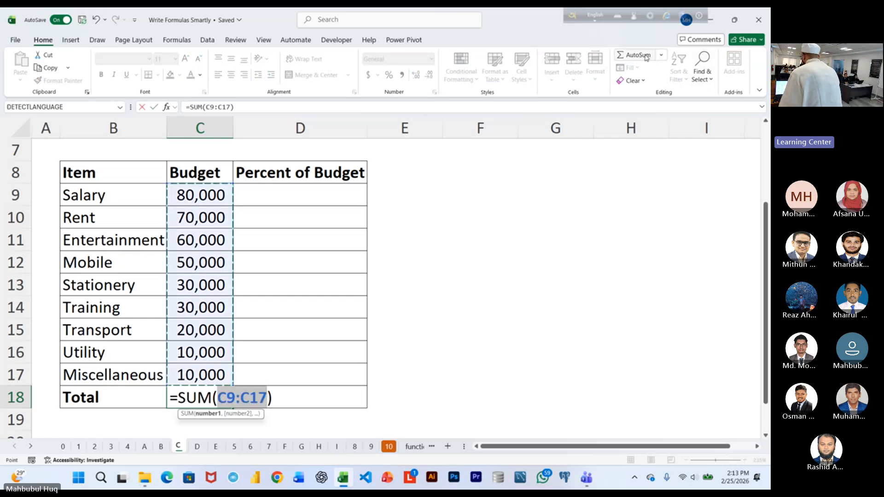
left_click(647, 56)
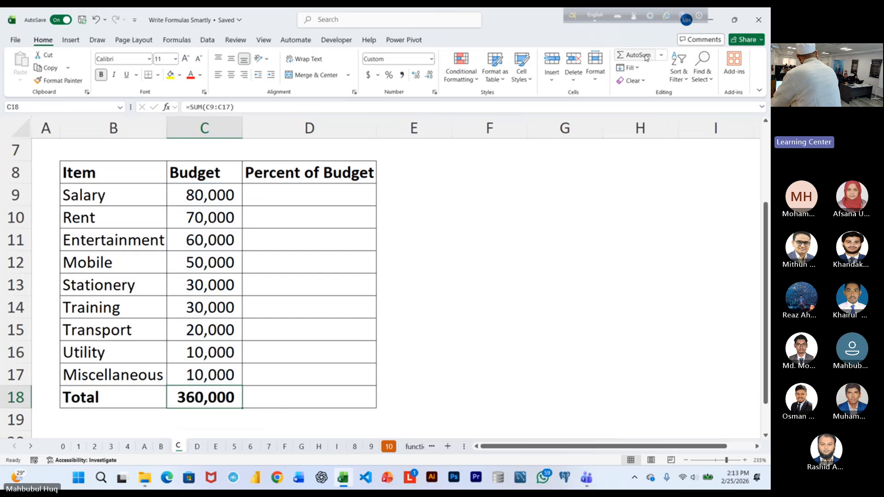
key("Delete")
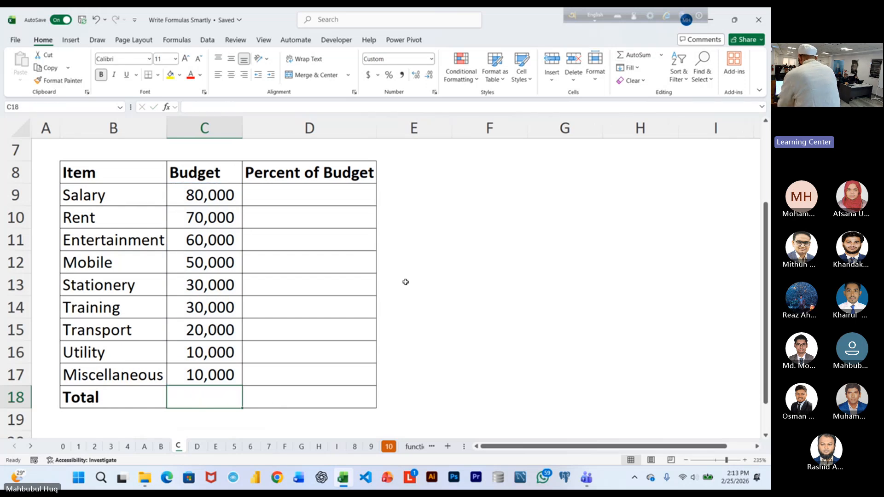
Enter =SUM(C9:C17) in the Total cell C18, keeping the cell selected.
left_click(487, 330)
left_click(198, 401)
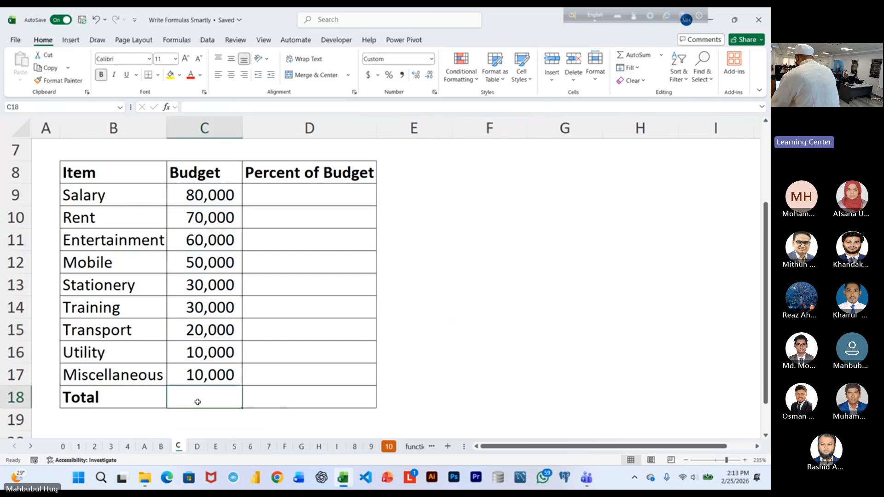
key("alt+equal")
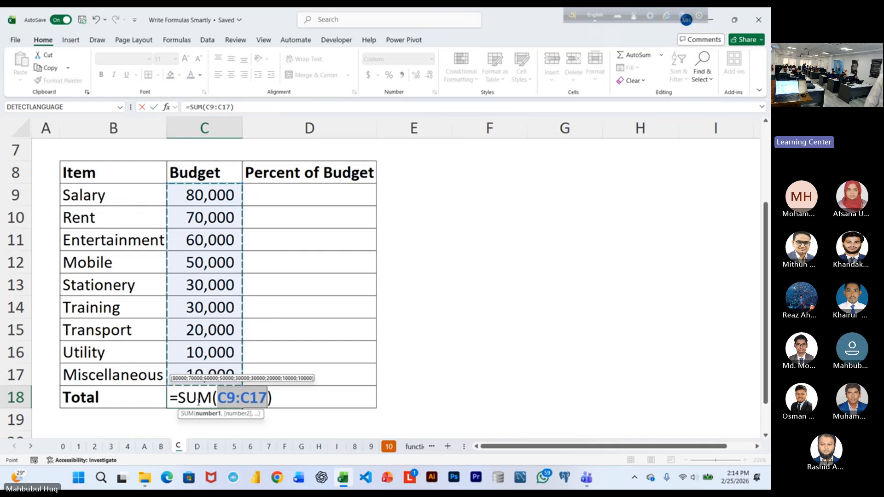
key("ctrl+Return")
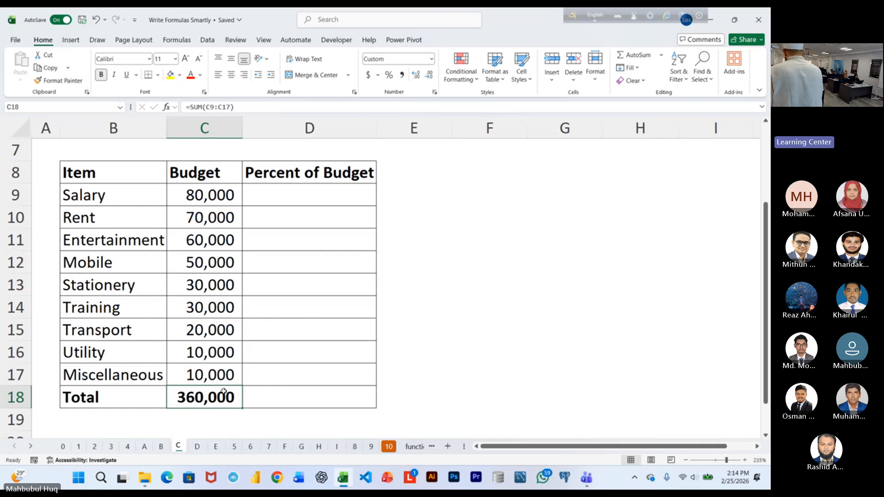
Enter =C9/C18 in Salary's Percent of Budget cell D9, keeping the cell selected.
left_click(198, 205)
left_click(305, 195)
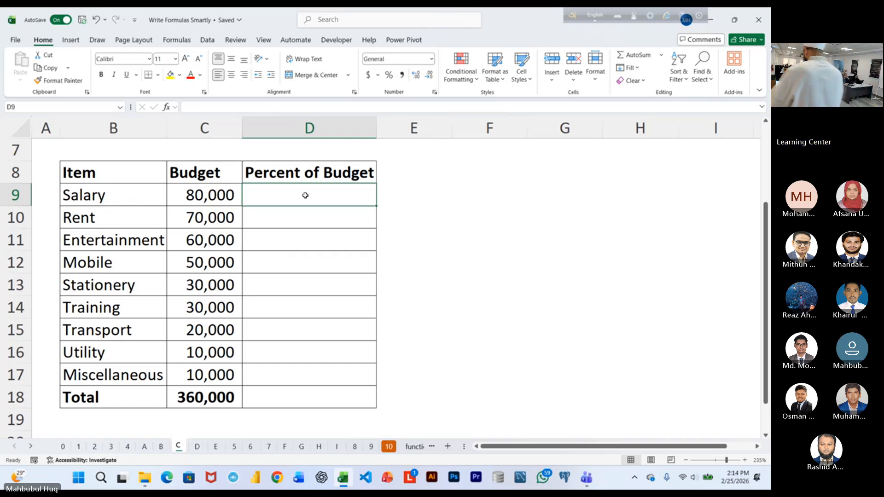
scroll(458, 261, "up", 1)
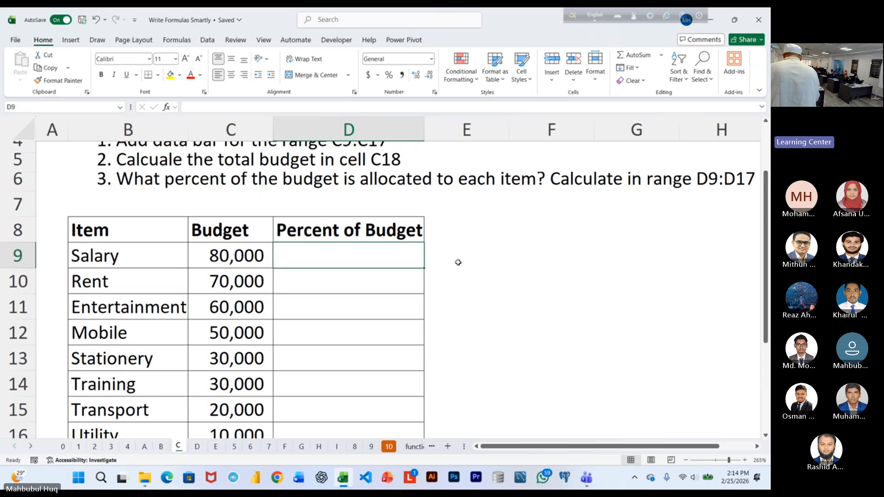
type("=")
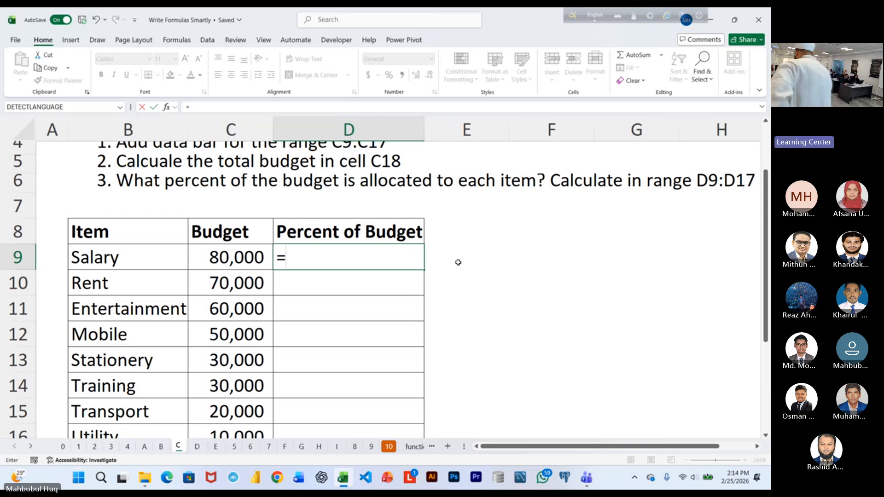
left_click(217, 256)
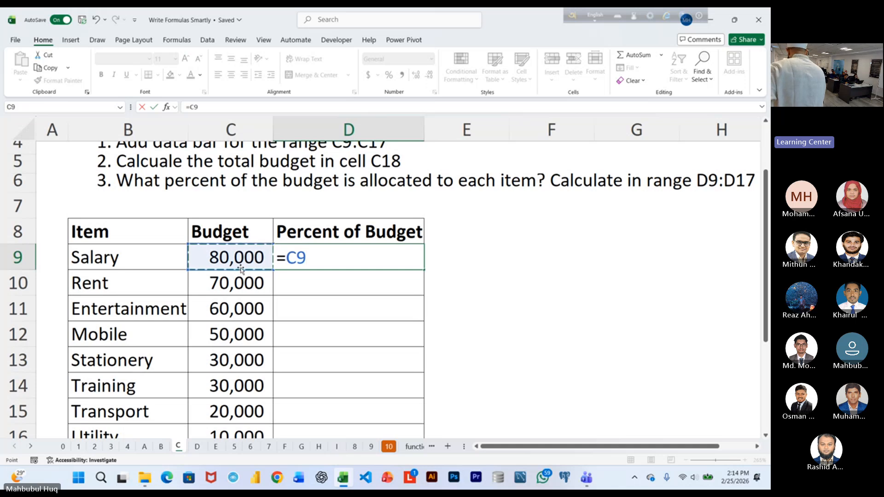
type("/")
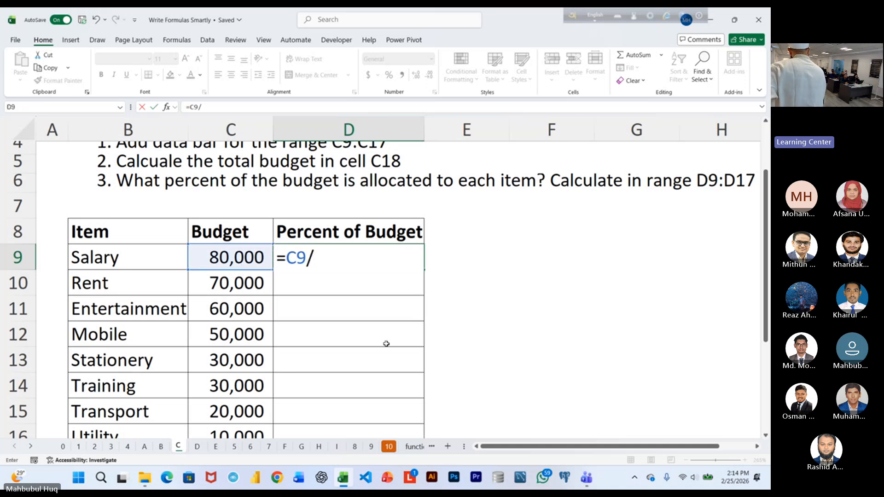
scroll(395, 344, "down", 3)
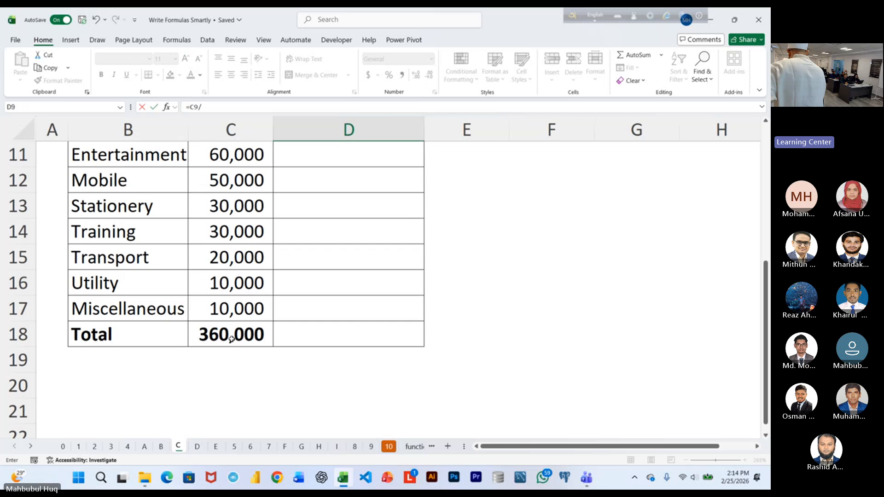
left_click(232, 335)
scroll(540, 286, "up", 3)
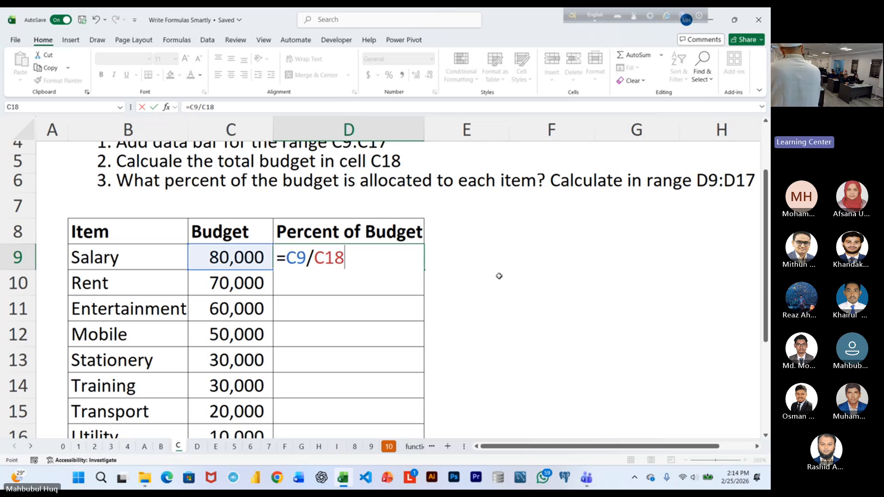
key("ctrl+Return")
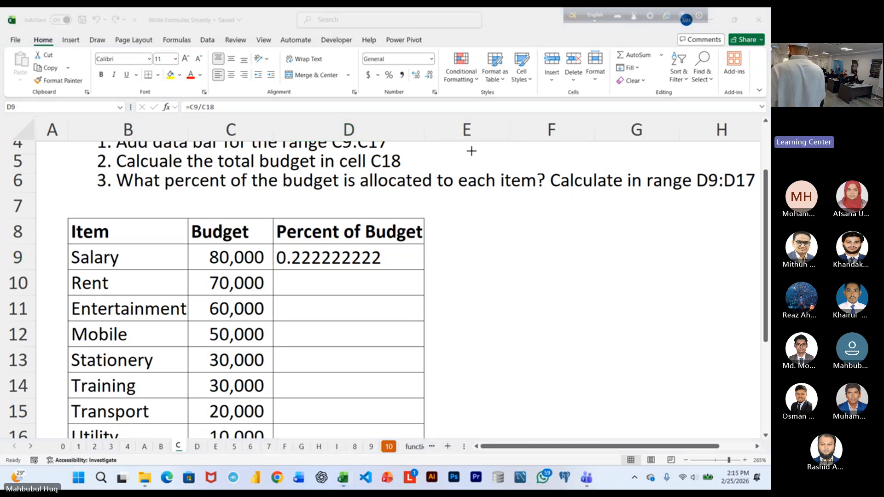
Format Salary's Percent of Budget in D9 as a percentage with one decimal place.
left_click(388, 76)
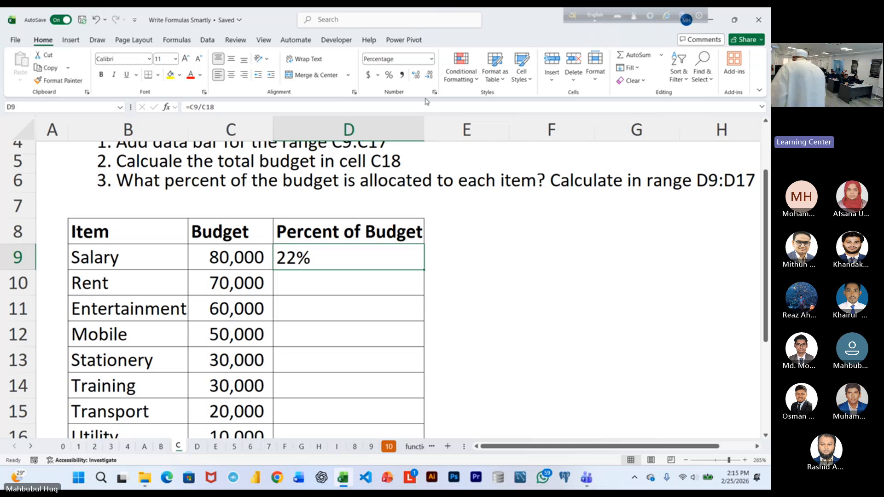
left_click(415, 75)
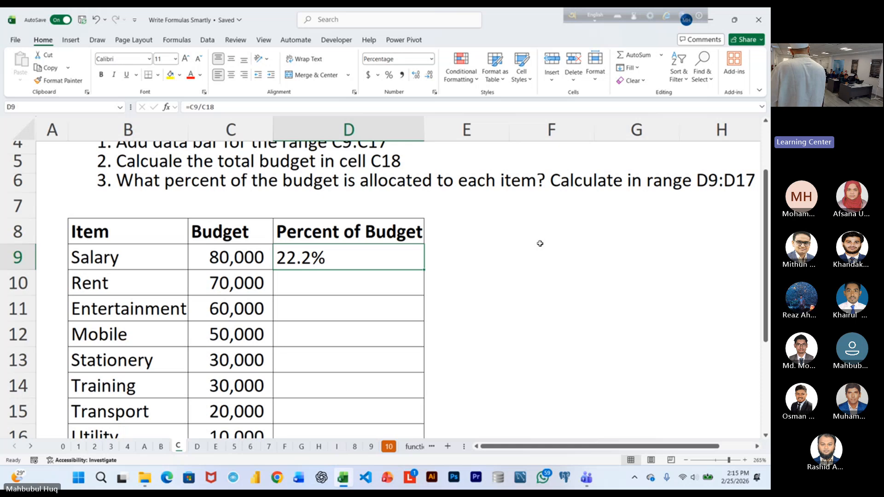
Fill D9's formula down to D17 and inspect the references in the copied formula in D10.
double_click(426, 271)
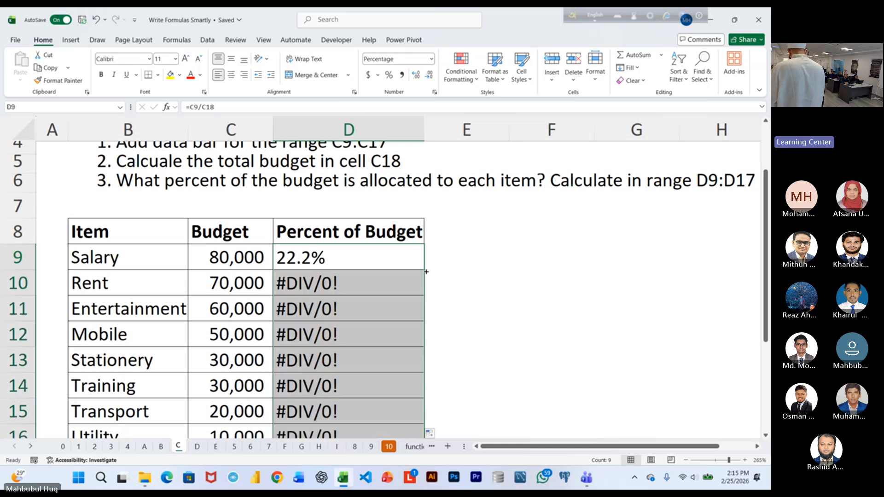
scroll(487, 278, "down", 2)
scroll(487, 279, "up", 2)
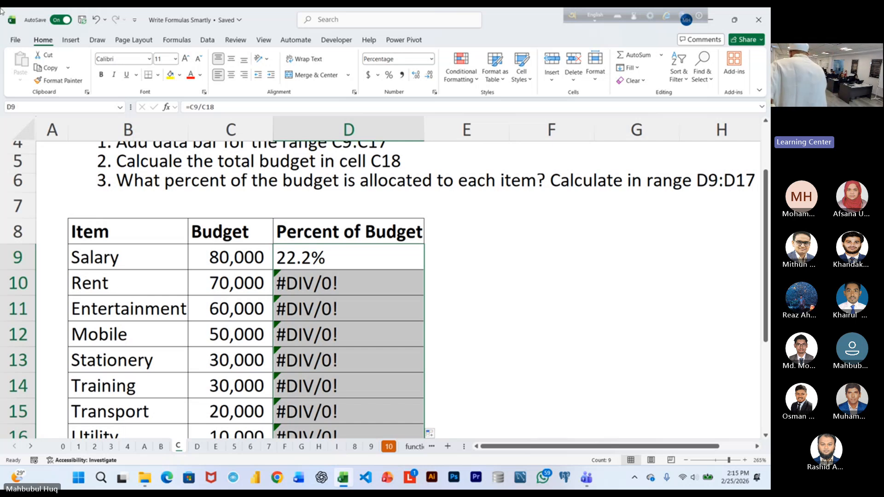
left_click(388, 272)
double_click(388, 272)
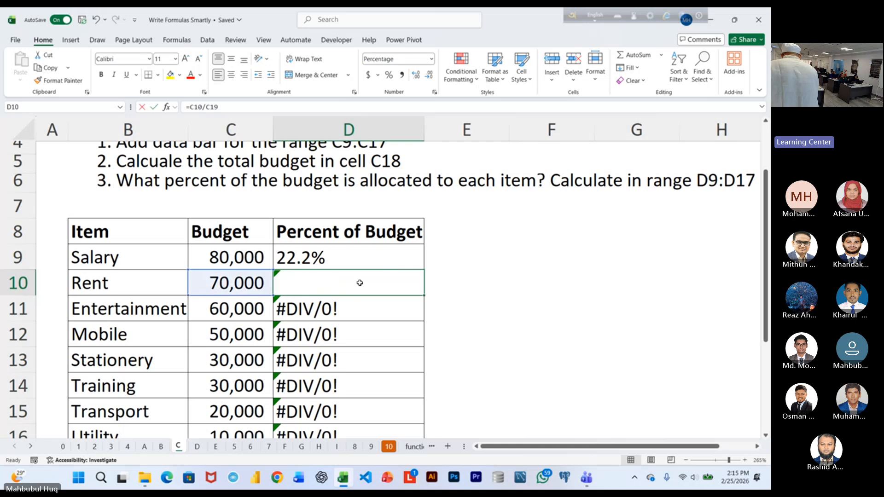
scroll(495, 274, "down", 2)
scroll(251, 252, "up", 1)
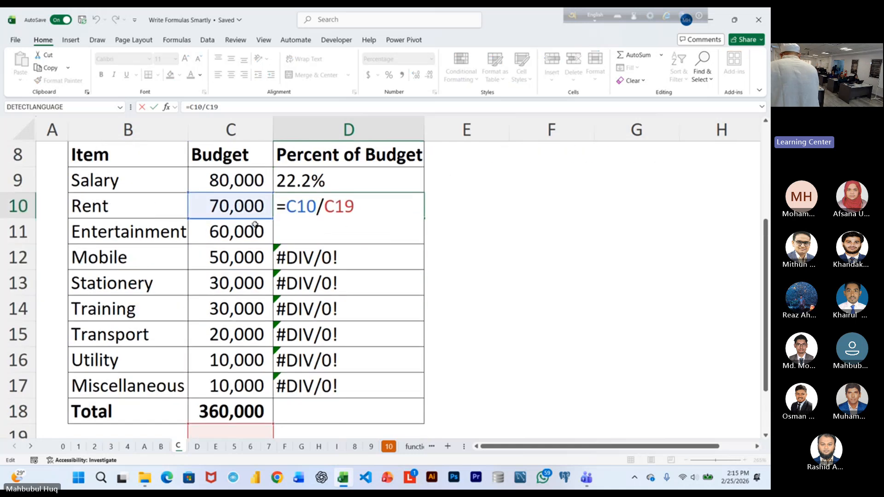
scroll(449, 264, "down", 1)
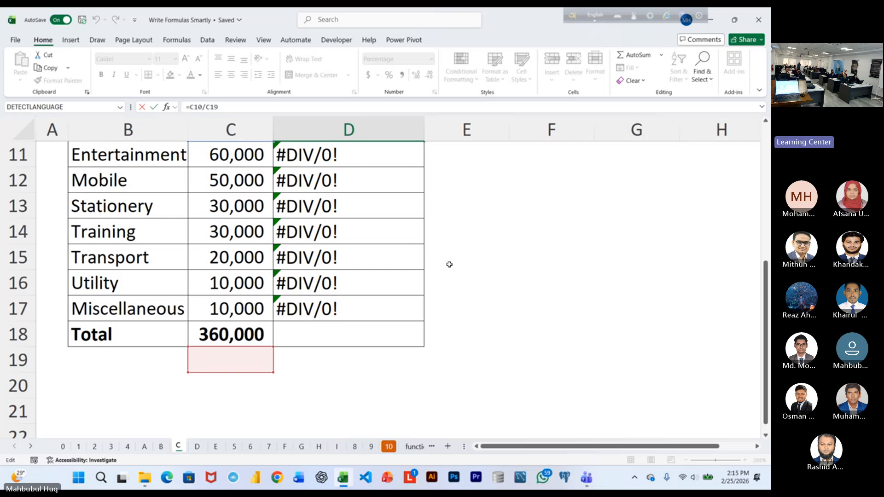
key("Escape")
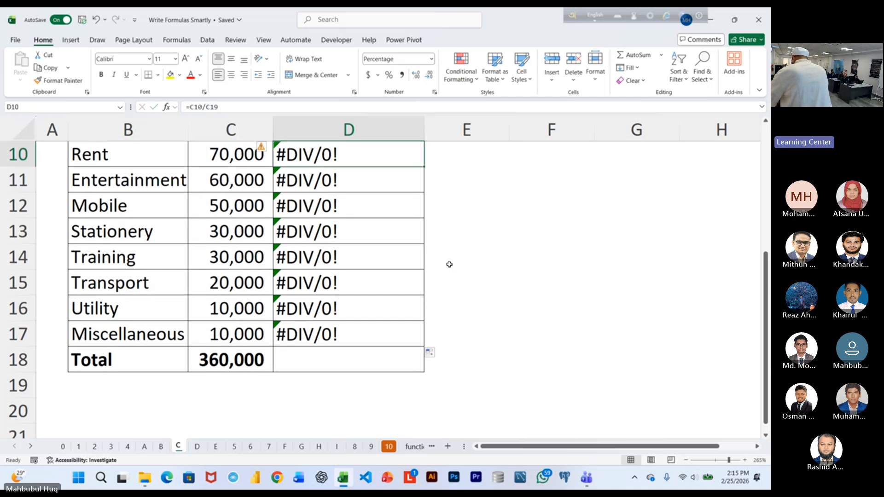
Clear the copied percent formulas from D10:D17.
scroll(500, 277, "down", 1, "ctrl")
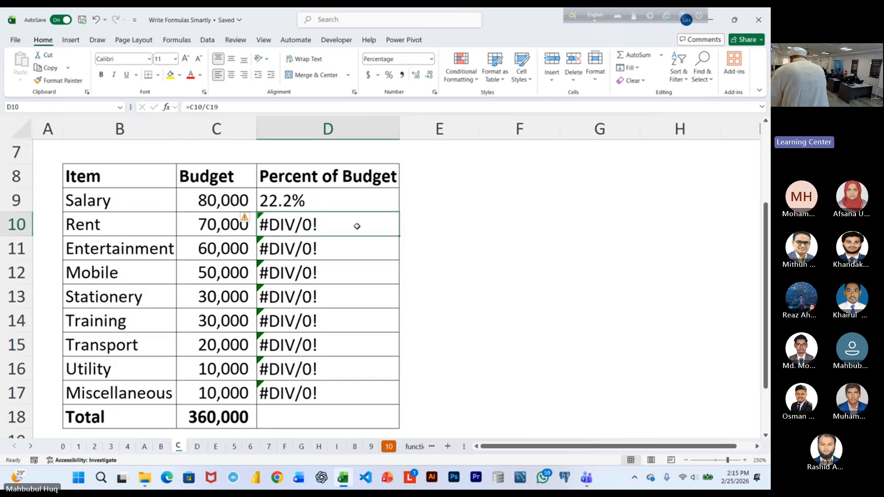
left_click_drag(355, 219, 345, 388)
key("Delete")
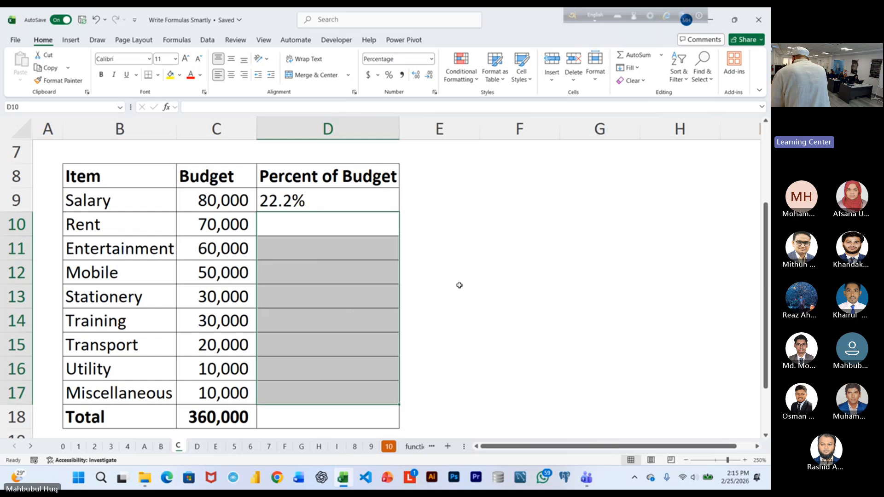
Make the Total reference in D9 absolute so the formula reads =C9/$C$18, keeping the cell selected.
scroll(461, 285, "up", 2, "ctrl")
double_click(368, 182)
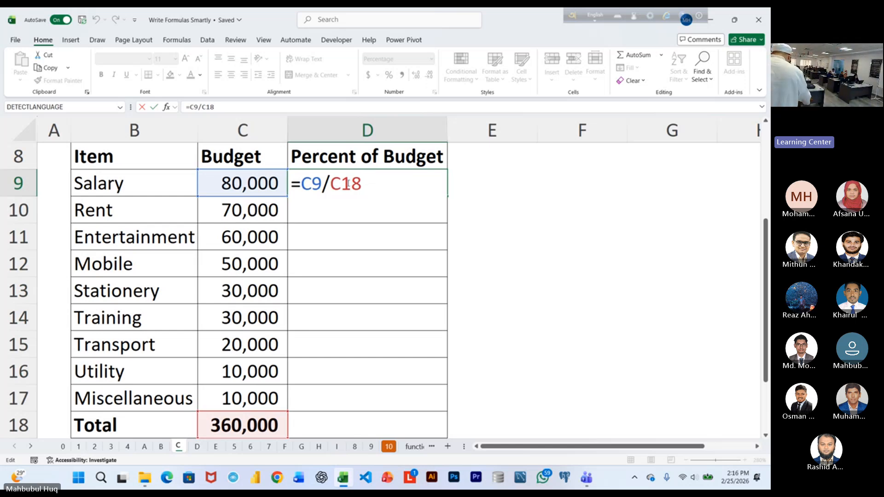
key("F4")
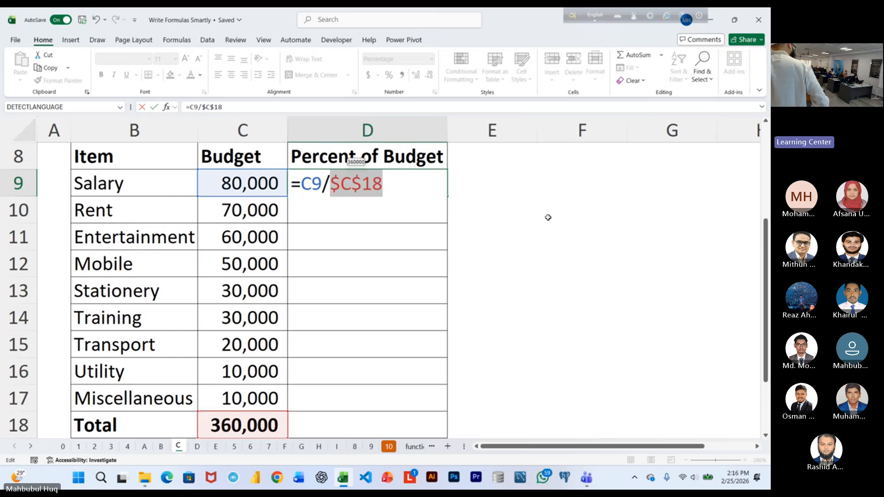
key("ctrl+Return")
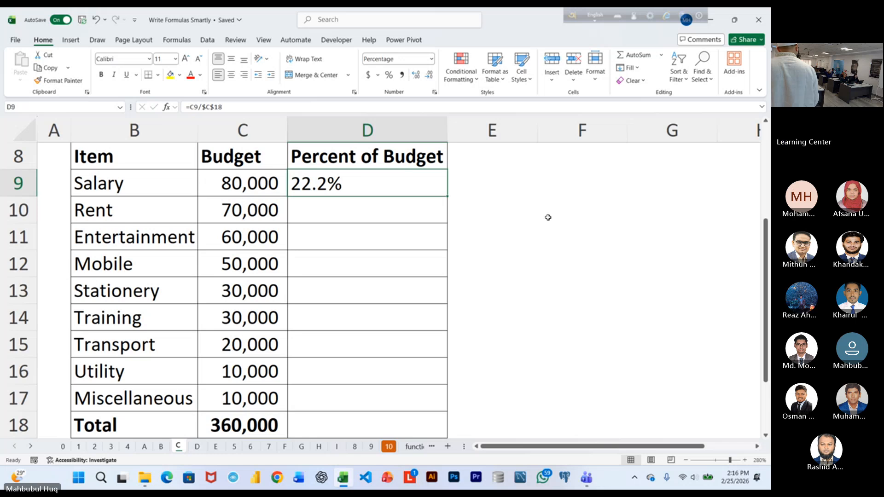
Fill the formula with the absolute Total reference from D9 down to D17.
double_click(449, 196)
scroll(428, 223, "down", 2)
scroll(450, 217, "up", 1)
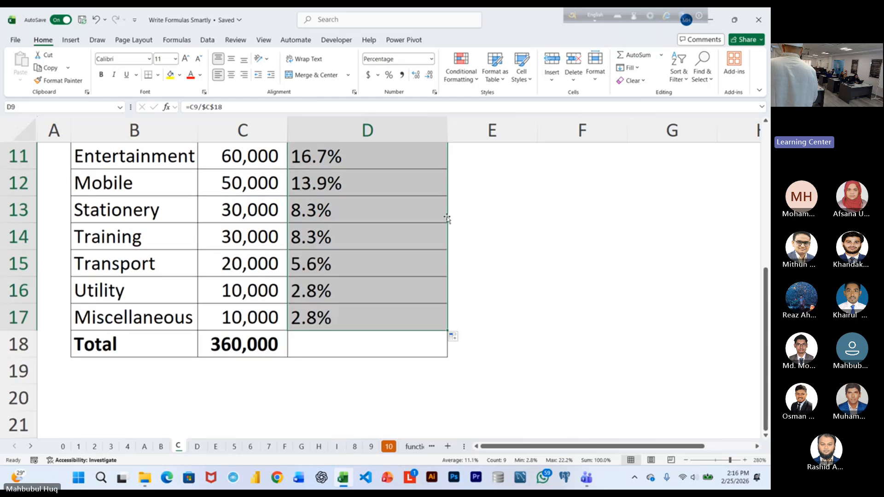
scroll(408, 213, "up", 1)
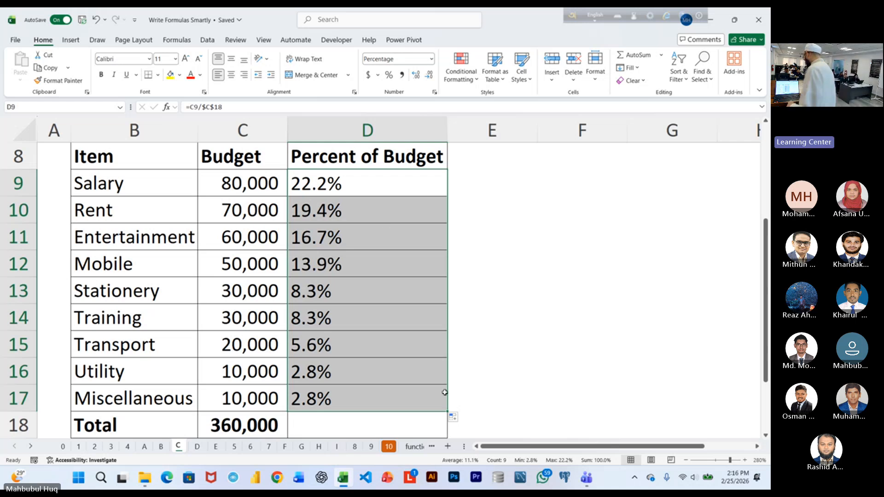
Total the percentages in D18 with =SUM(D9:D17) and left-align the result.
left_click(422, 428)
key("alt+equal")
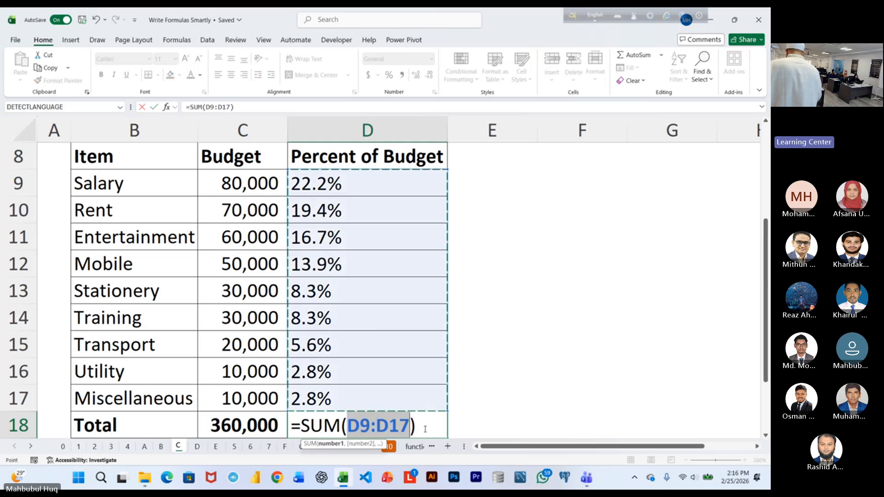
key("Return")
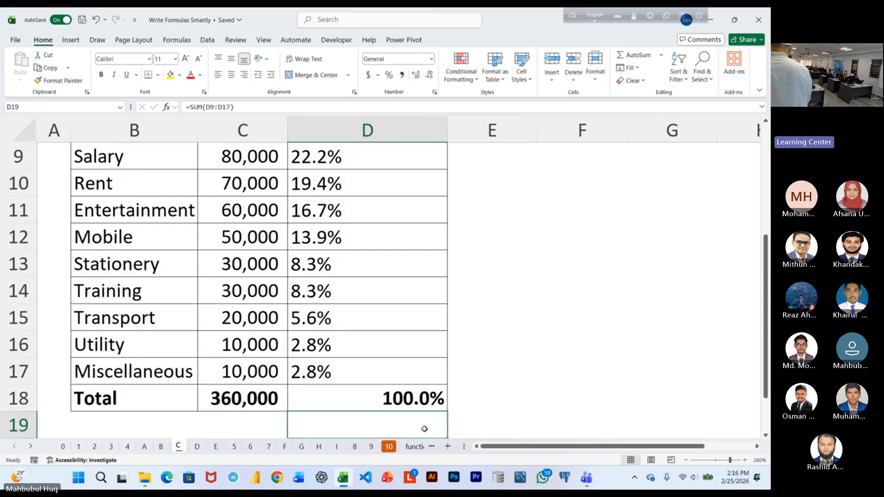
left_click(336, 398)
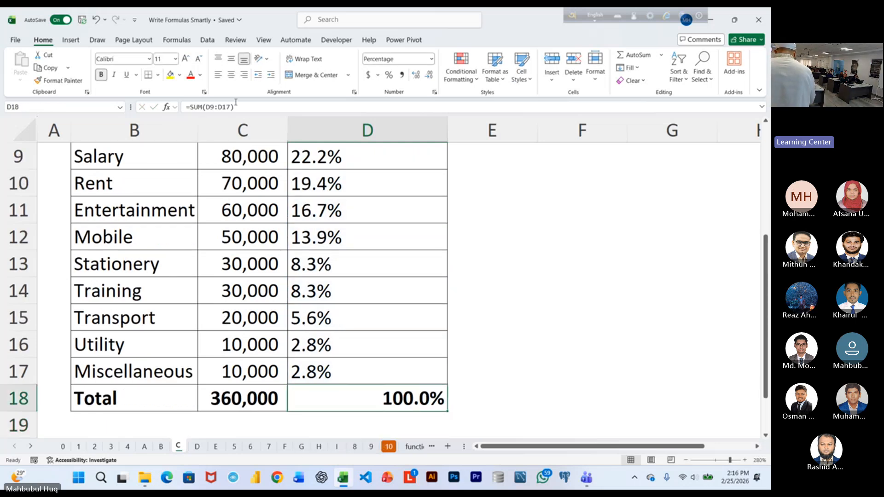
left_click(218, 74)
scroll(378, 176, "up", 3)
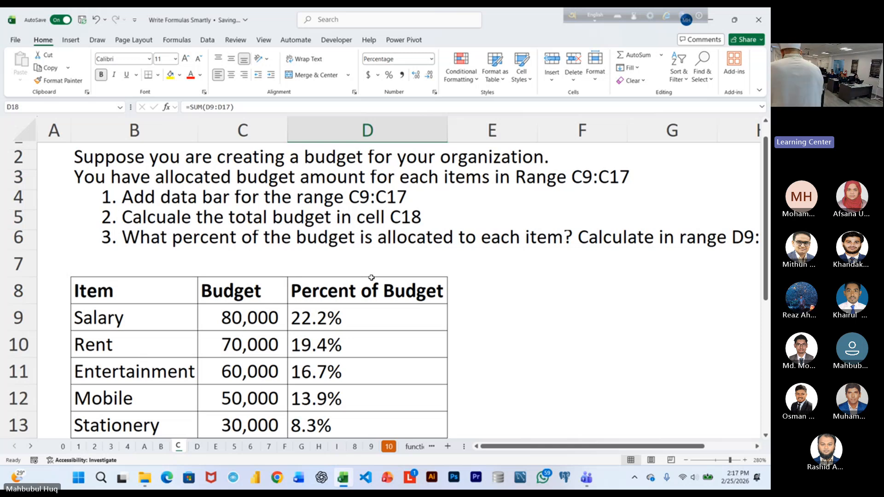
On sheet B, align Bogra's next-year Aqua cell G12 to the left and top and enlarge its font to 20.
key("ctrl+Page_Up")
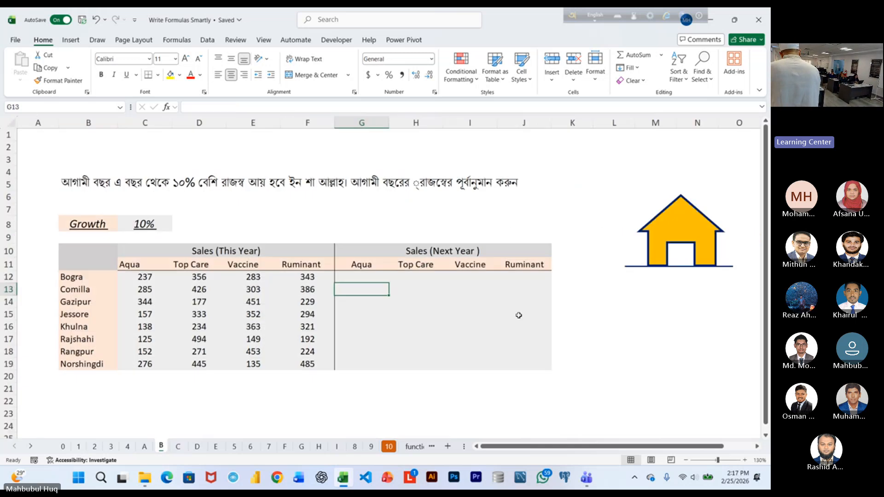
scroll(514, 336, "up", 1)
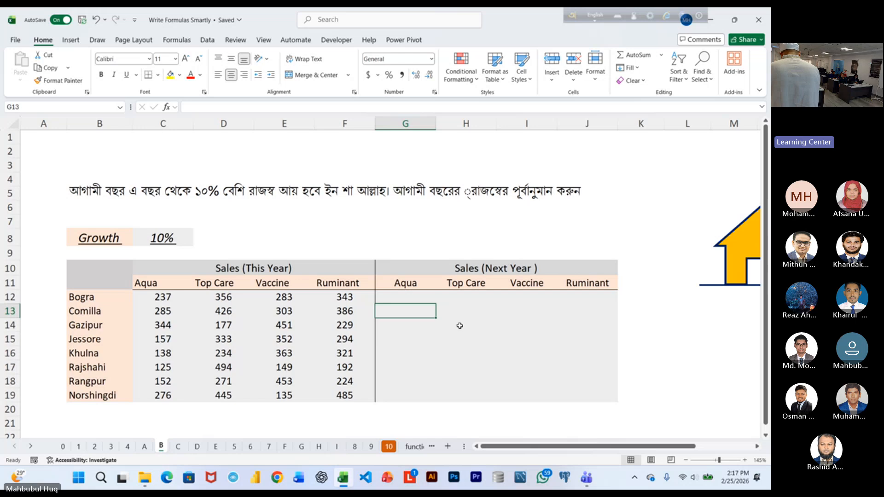
left_click(408, 296)
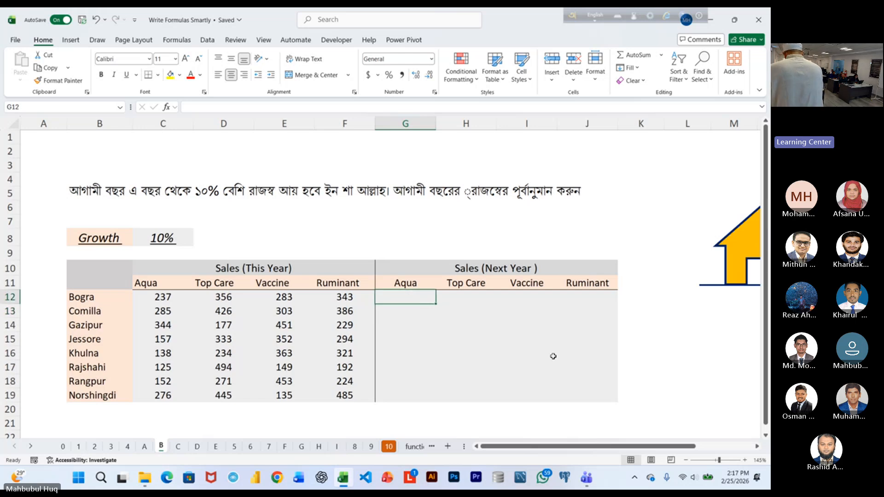
left_click(219, 74)
left_click(218, 58)
left_click(185, 59)
left_click(185, 59)
left_click(186, 59)
left_click(185, 59)
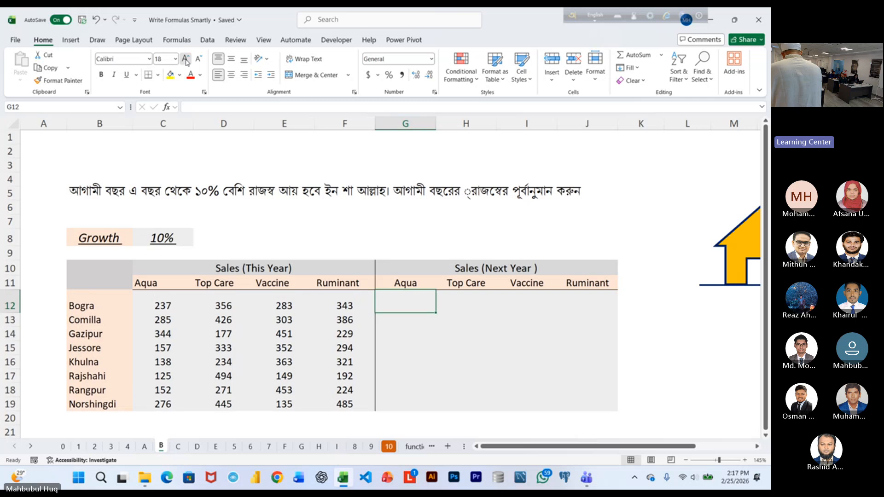
left_click(186, 59)
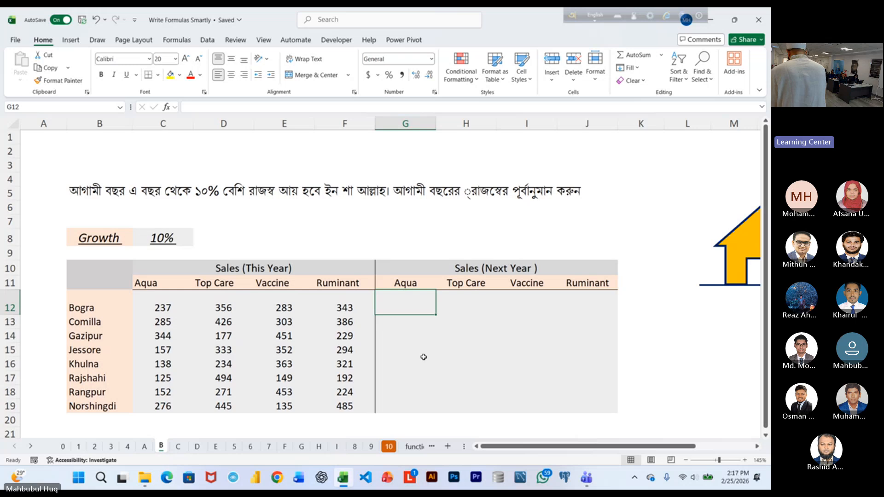
Enter =C12+C12*$C$8 in G12 for Bogra's next-year Aqua sales, keeping the cell selected.
scroll(420, 357, "up", 1)
type("=")
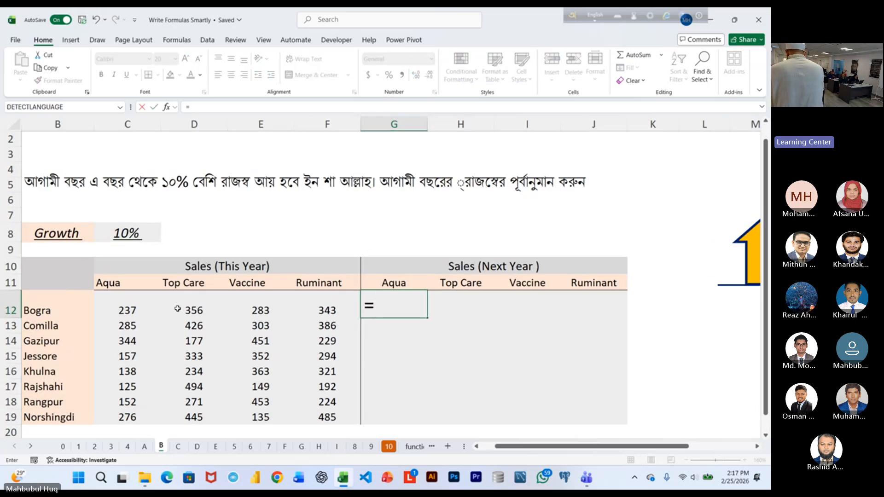
left_click(126, 310)
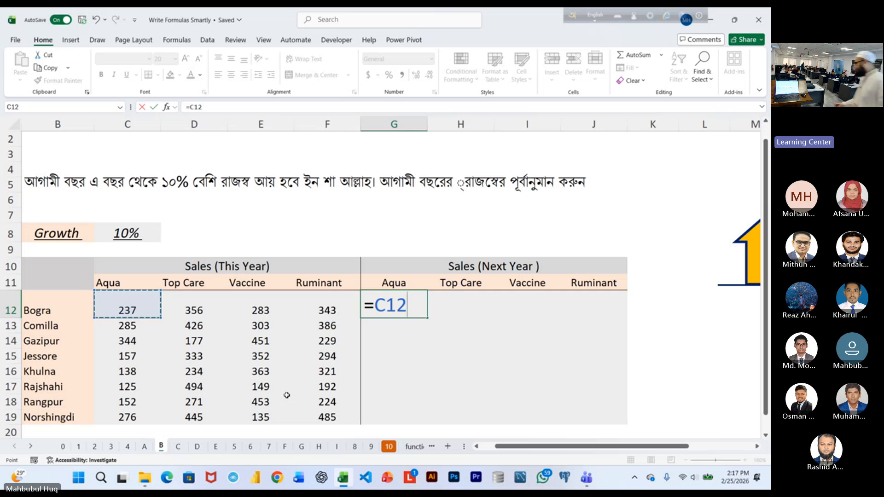
type("+")
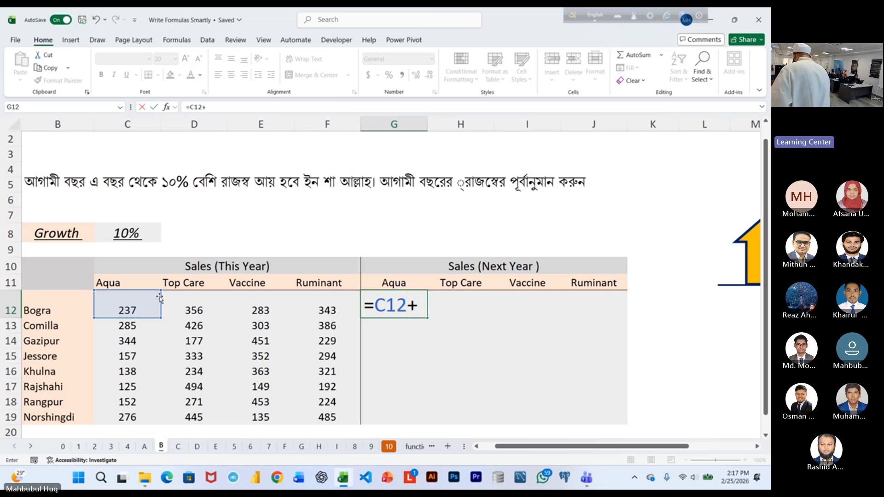
left_click(128, 309)
type("*")
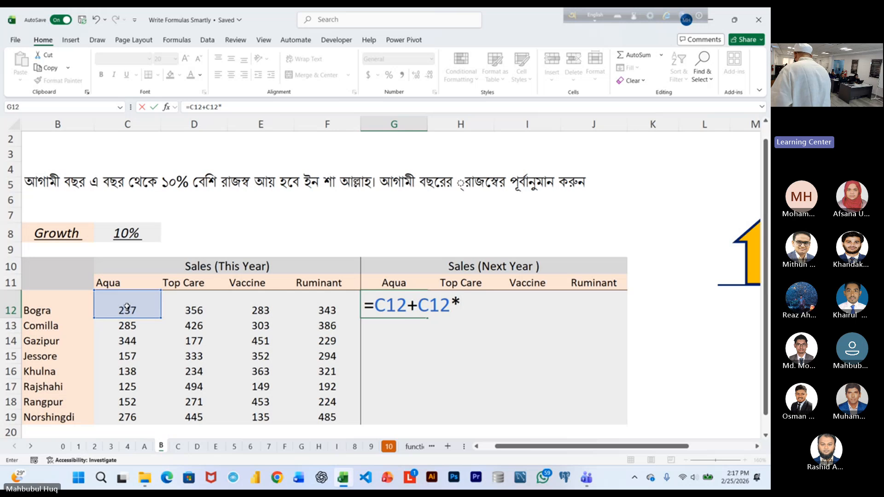
left_click(139, 243)
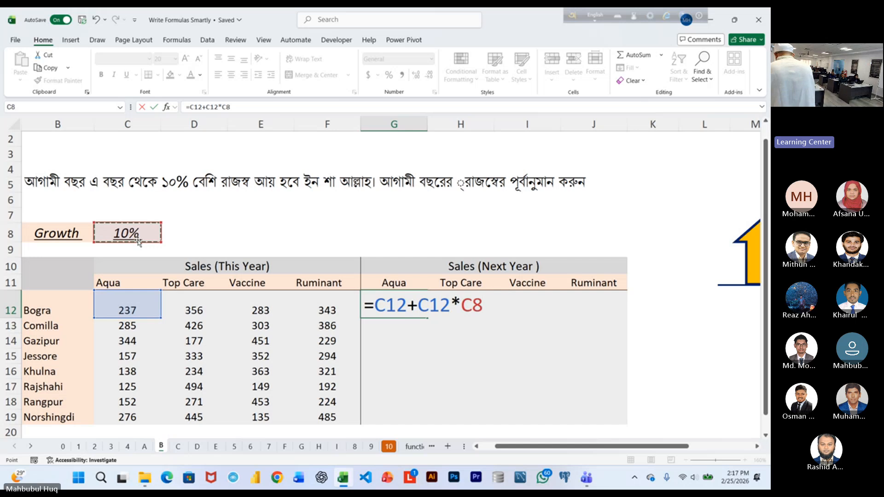
key("F5")
key("Escape")
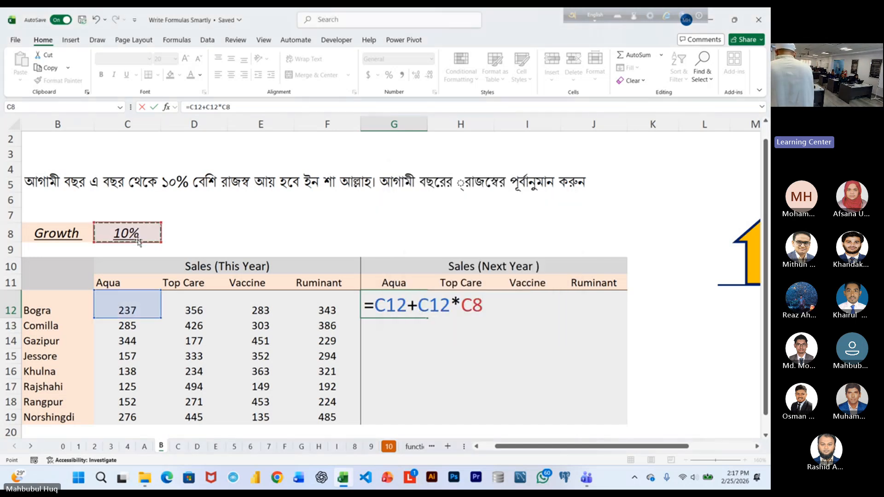
key("F4")
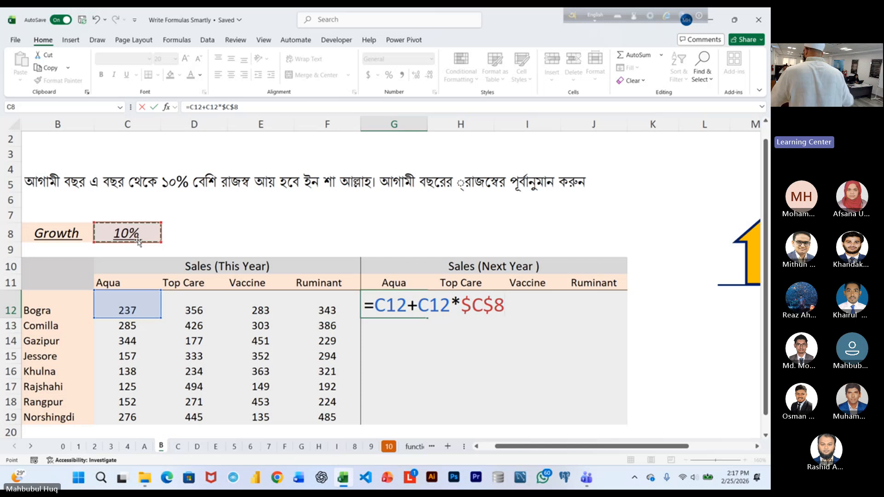
key("ctrl+Return")
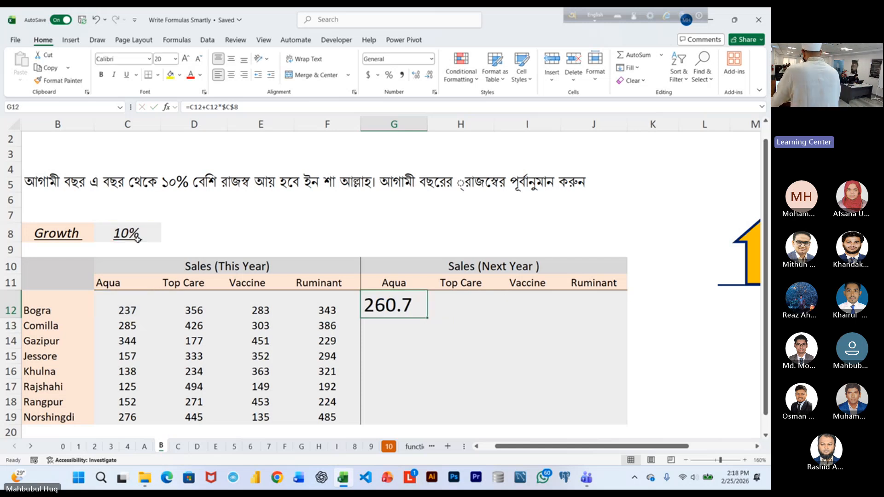
Reduce the font size of G12 to 16 and bring the whole sales table into view.
left_click(199, 60)
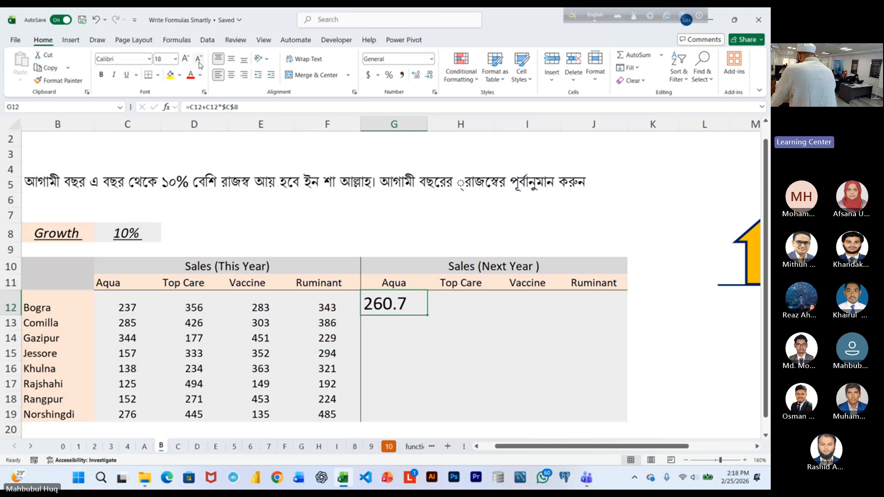
left_click(199, 62)
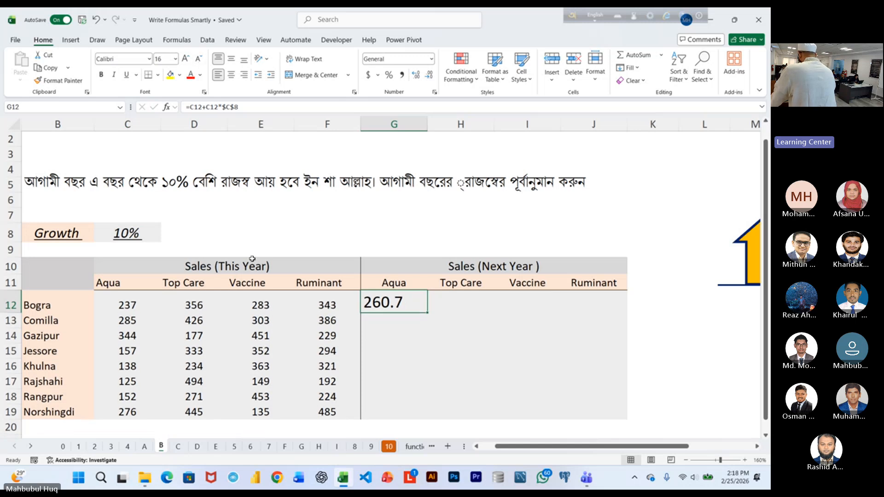
scroll(256, 248, "down", 1)
scroll(272, 254, "down", 1)
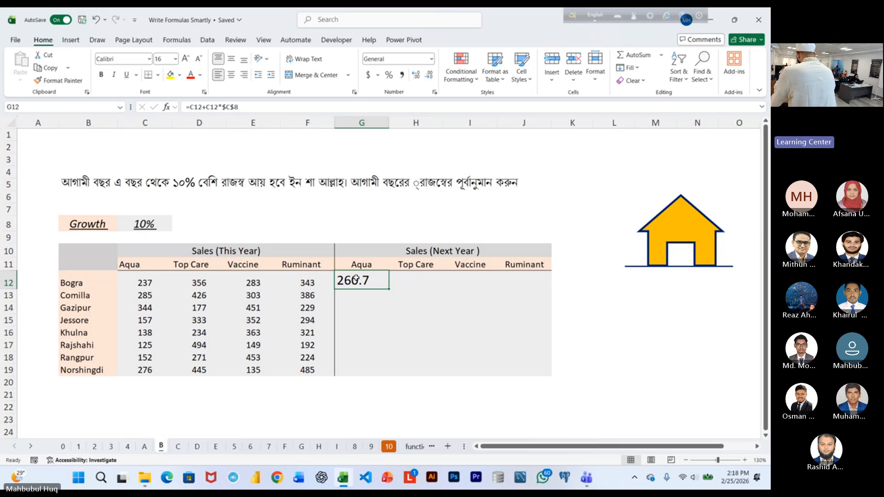
Fill Bogra's Aqua formula from G12 across the whole next-year range G12:J19 in one entry, and undo the fill.
left_click_drag(355, 278, 511, 368)
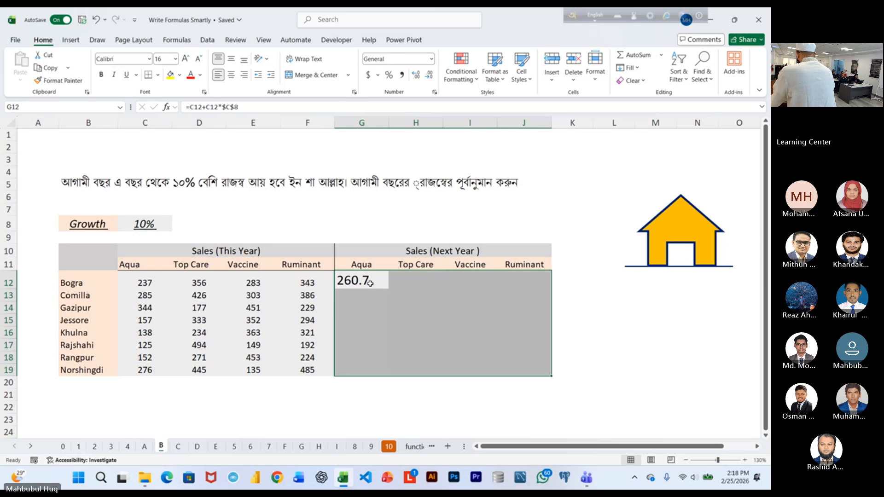
left_click_drag(368, 282, 525, 371)
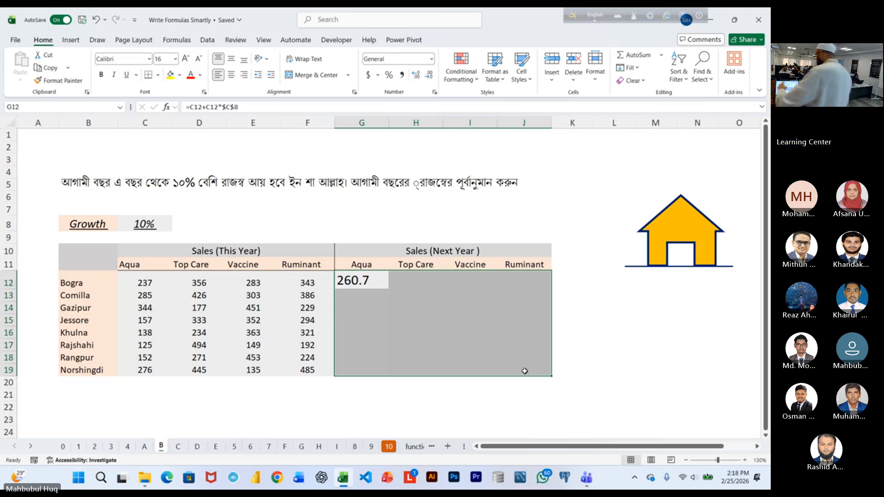
key("F2")
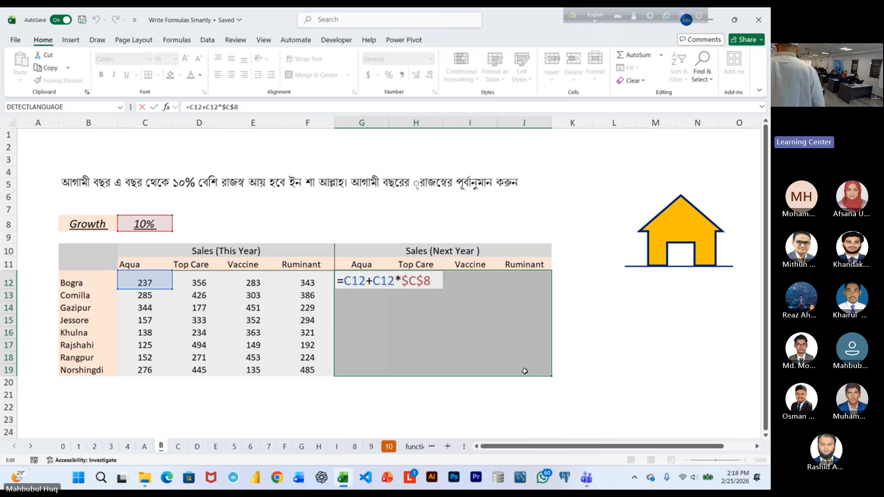
key("ctrl+Return")
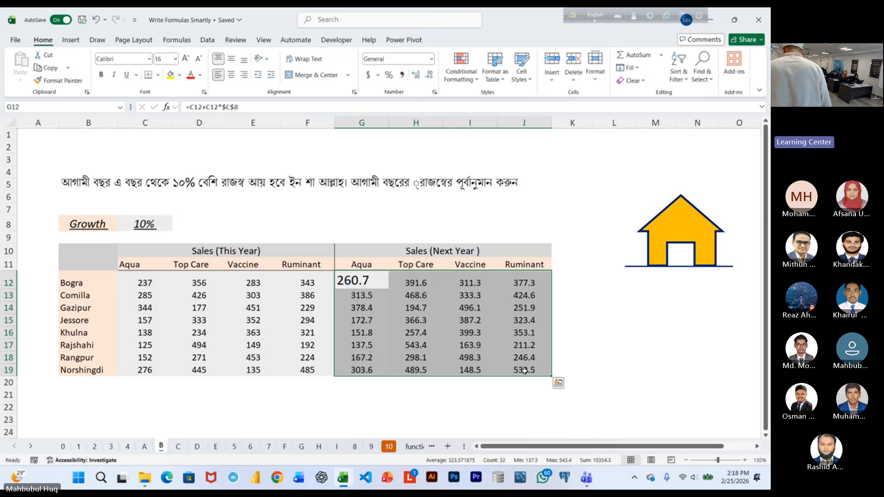
key("ctrl+z")
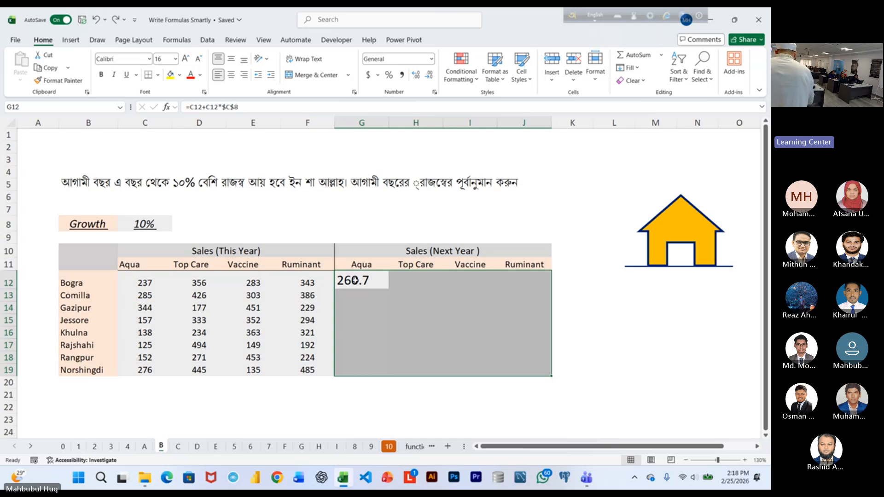
Repeat the one-entry fill of =C12+C12*$C$8 over G12:J19 as a demonstration, and undo it again.
left_click_drag(358, 279, 505, 365)
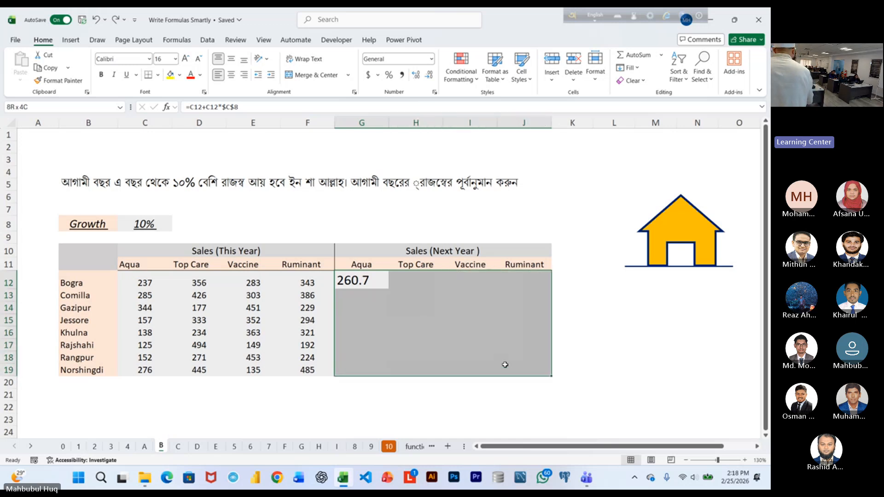
left_click_drag(372, 281, 513, 369)
left_click(509, 369)
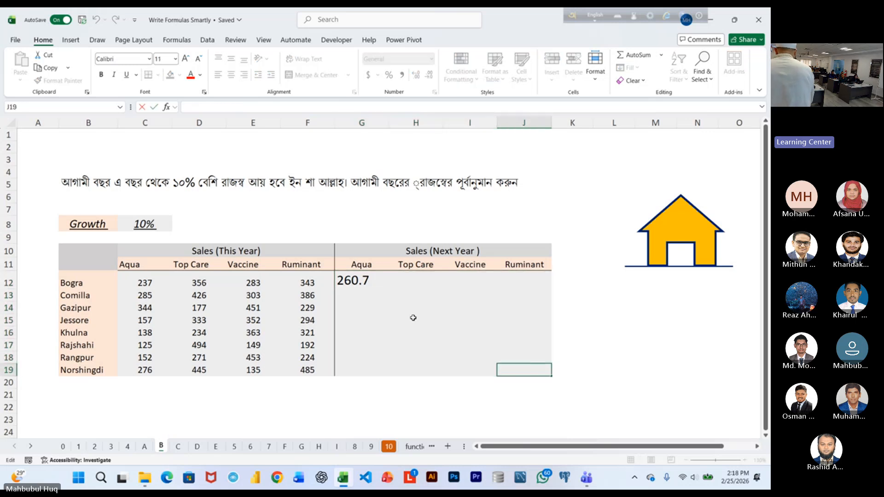
left_click(362, 285)
left_click_drag(377, 293, 539, 368)
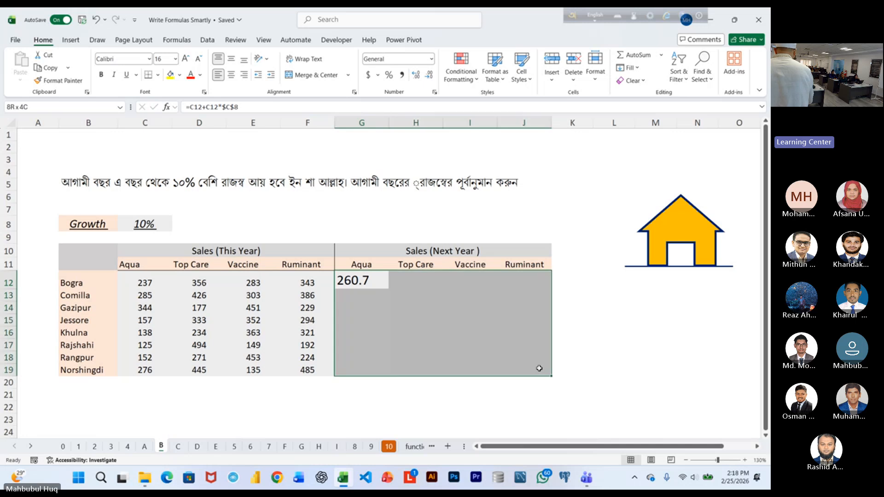
key("F2")
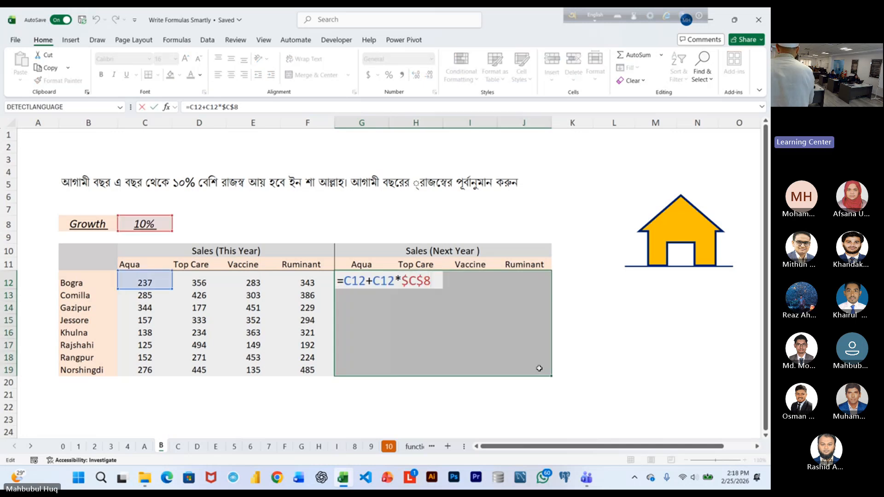
key("ctrl+Return")
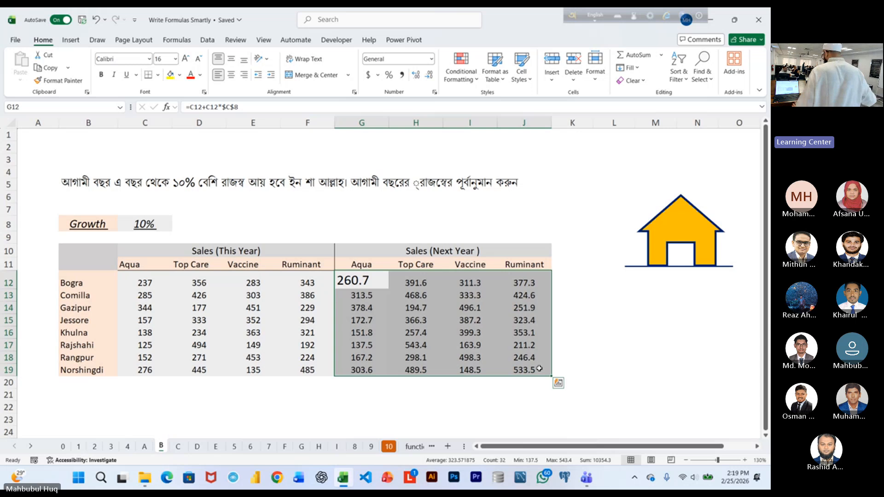
key("ctrl+z")
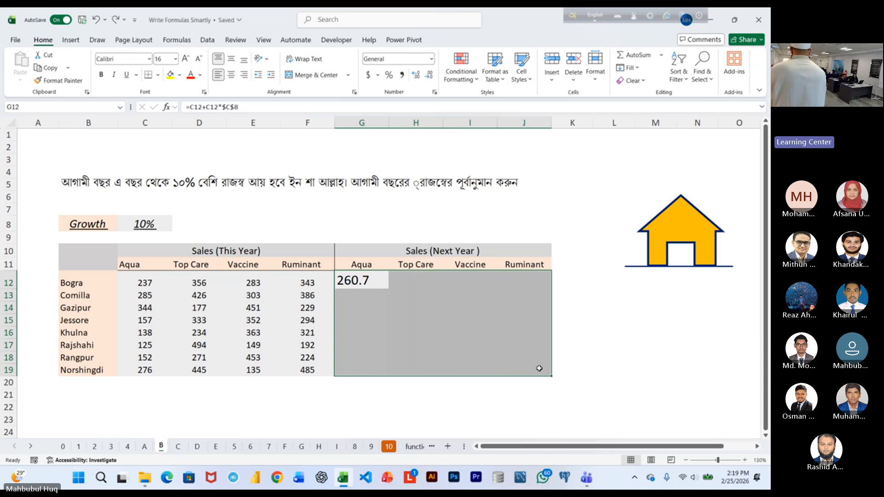
Clear the formula from G12 and enlarge the cell's font size to 26.
left_click_drag(371, 282, 526, 374)
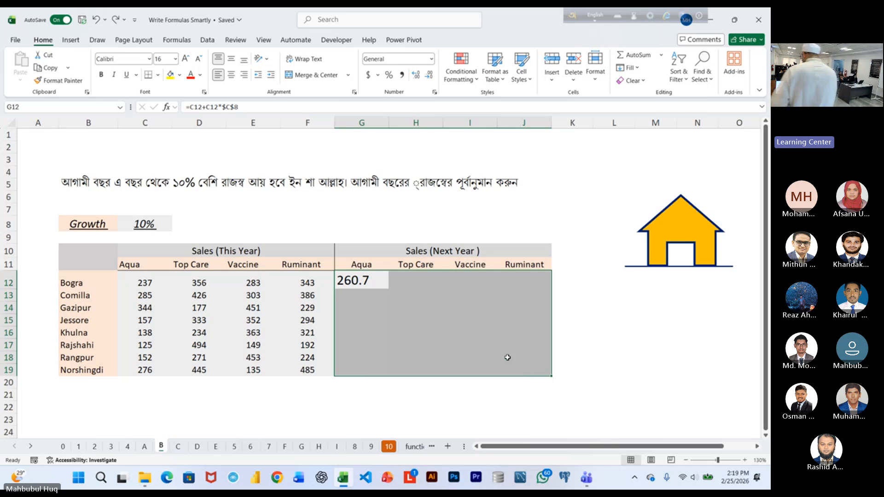
left_click(377, 276)
key("Delete")
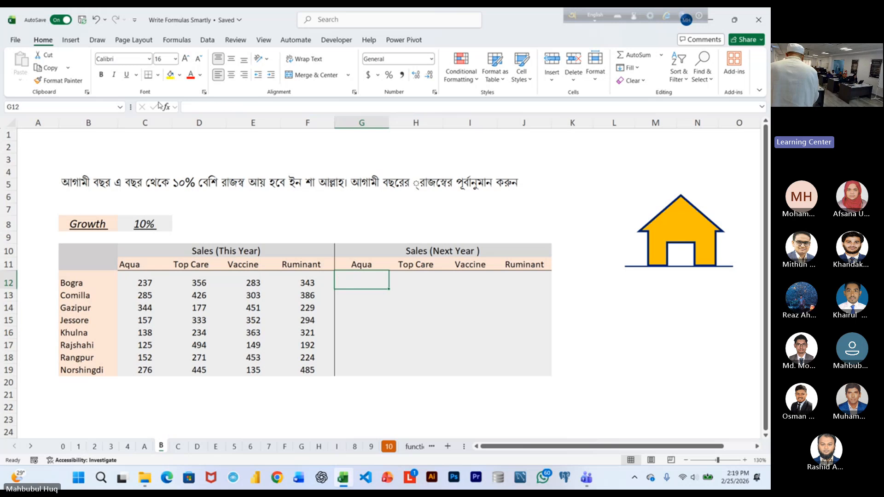
left_click(184, 60)
left_click(184, 60)
left_click(184, 60)
left_click(184, 59)
left_click(184, 59)
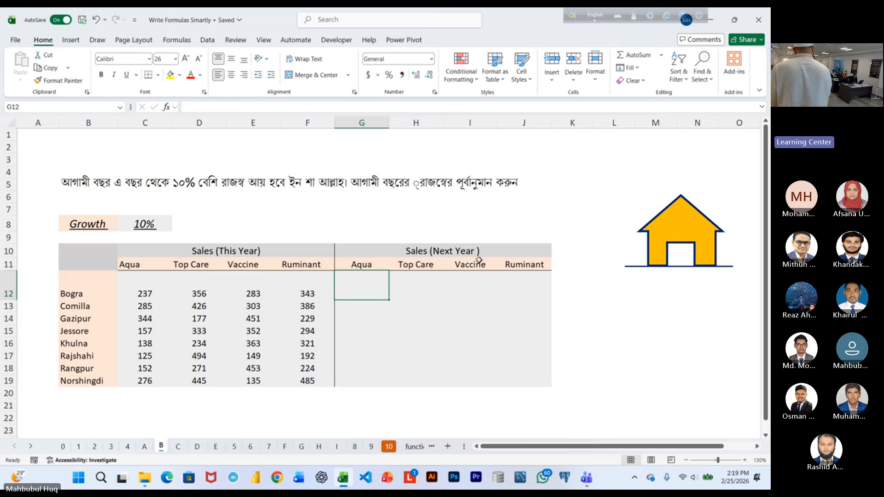
Enter the spilling array formula =C12:F19+C12:F19*C8 in G12 to forecast next year's sales for every district and product.
type("=")
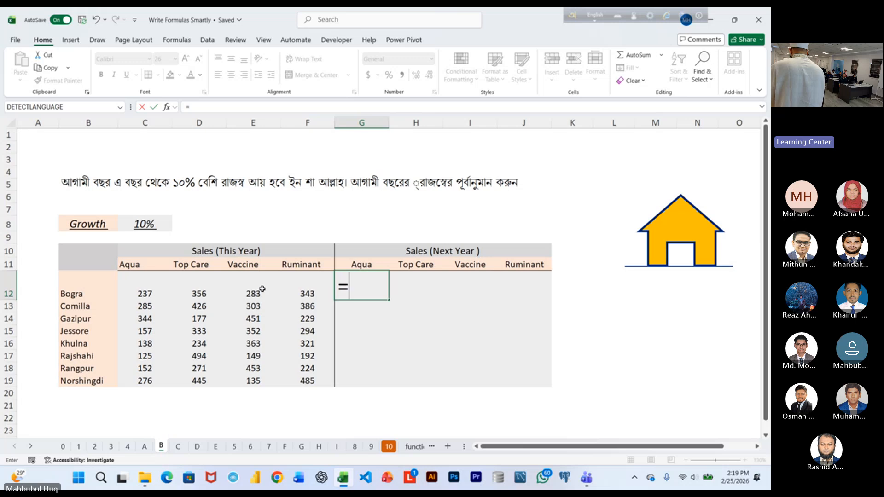
left_click_drag(145, 290, 287, 379)
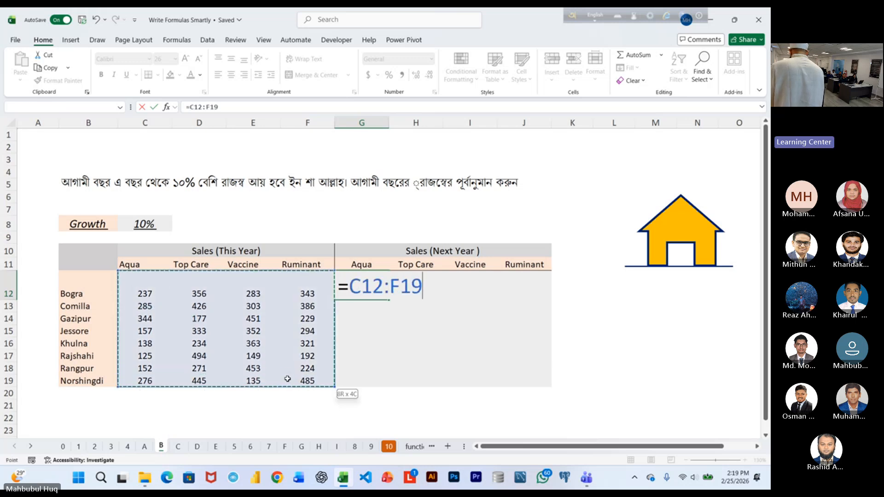
type("+")
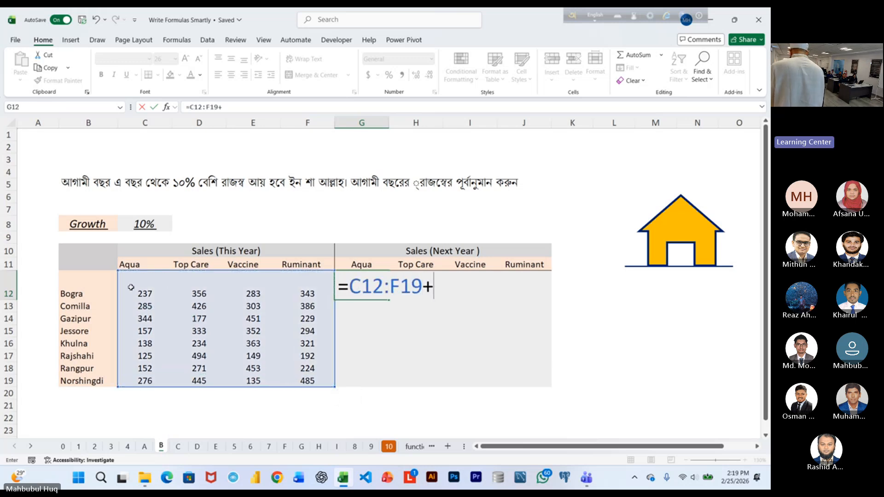
left_click_drag(131, 287, 291, 383)
type("*")
left_click(144, 228)
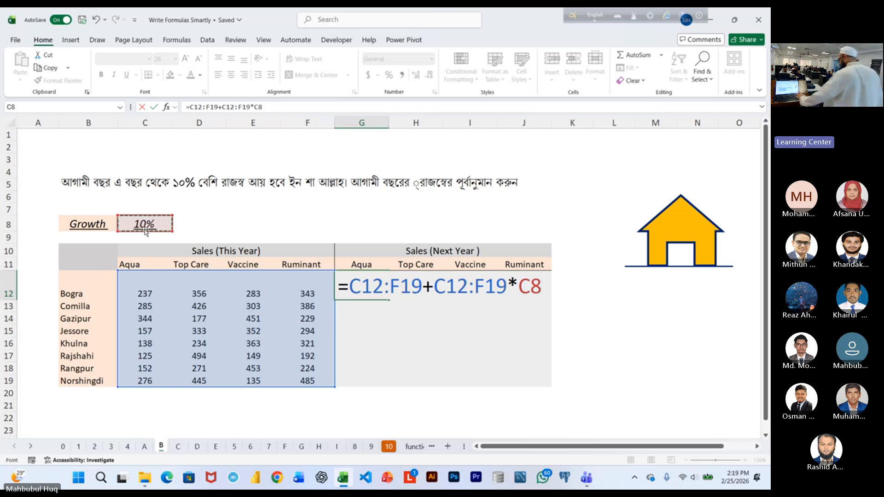
key("Return")
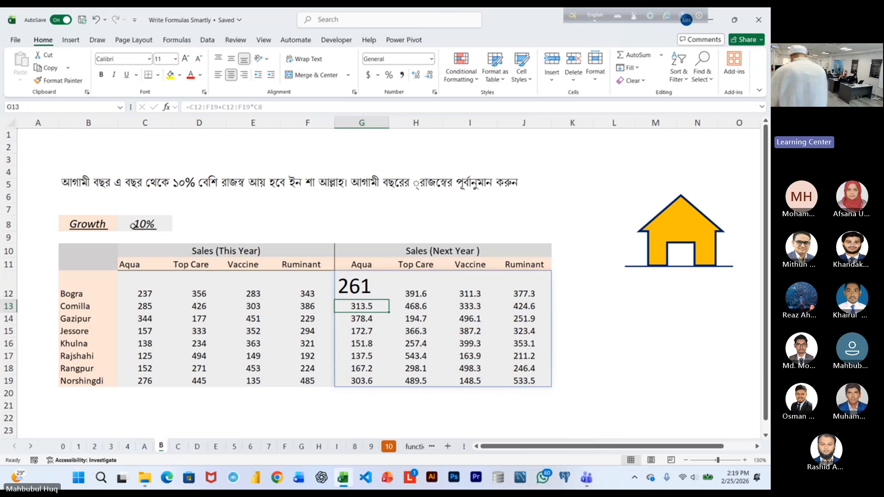
Look through the exercise worksheets that follow sheet B and settle on sheet I, the employee salary breakdown.
key("ctrl+Page_Down")
key("ctrl+Page_Down")
key("ctrl+Page_Down")
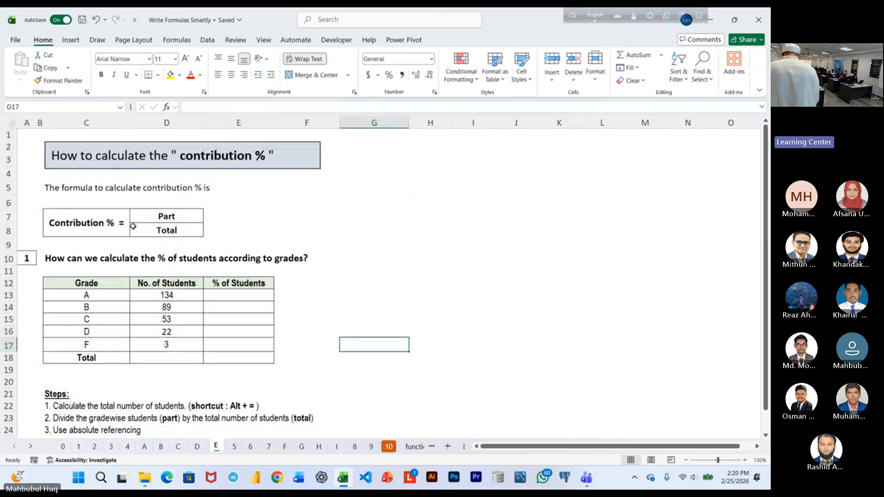
key("ctrl+Page_Down")
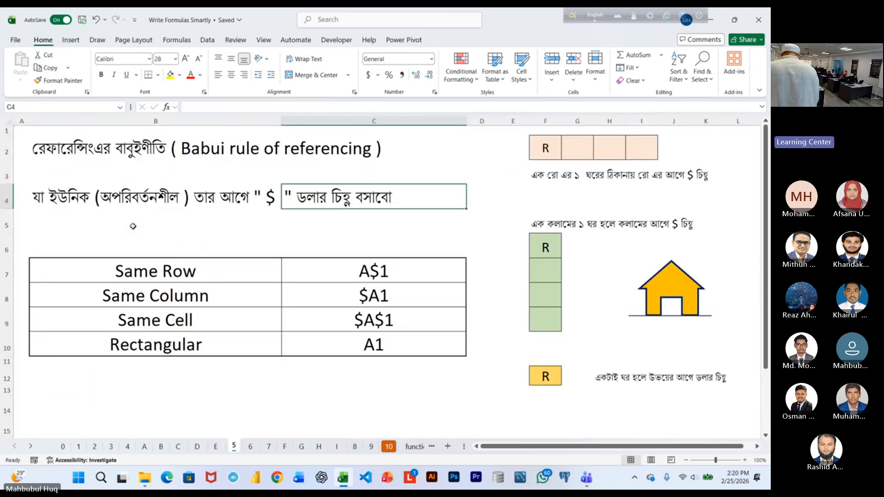
key("ctrl+Page_Down")
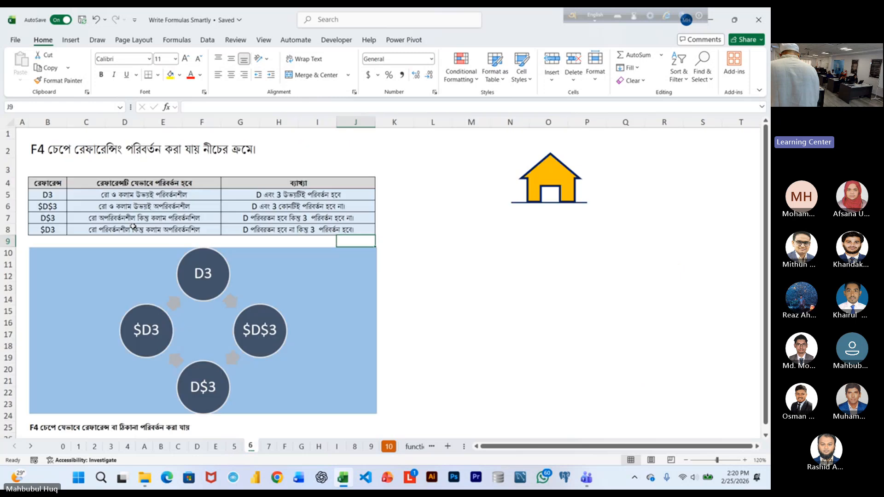
key("ctrl+Page_Down")
key("ctrl+Page_Down")
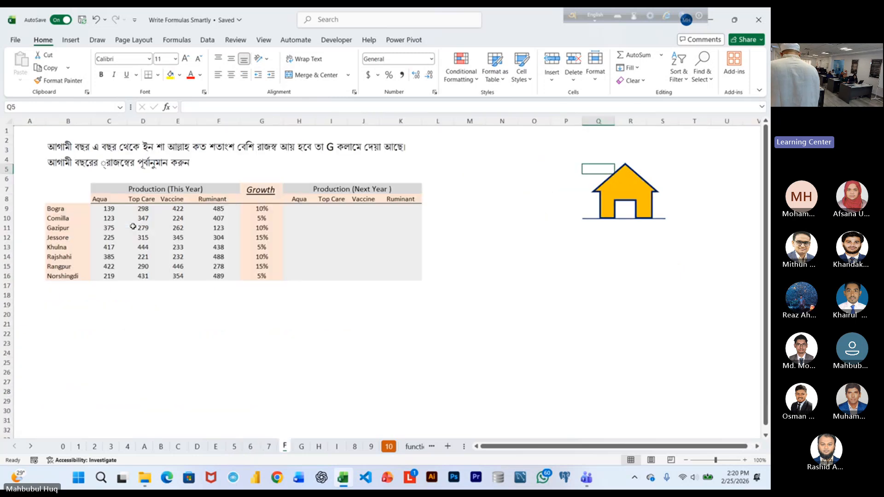
key("ctrl+Page_Down")
key("ctrl+Page_Down")
key("ctrl+Page_Down")
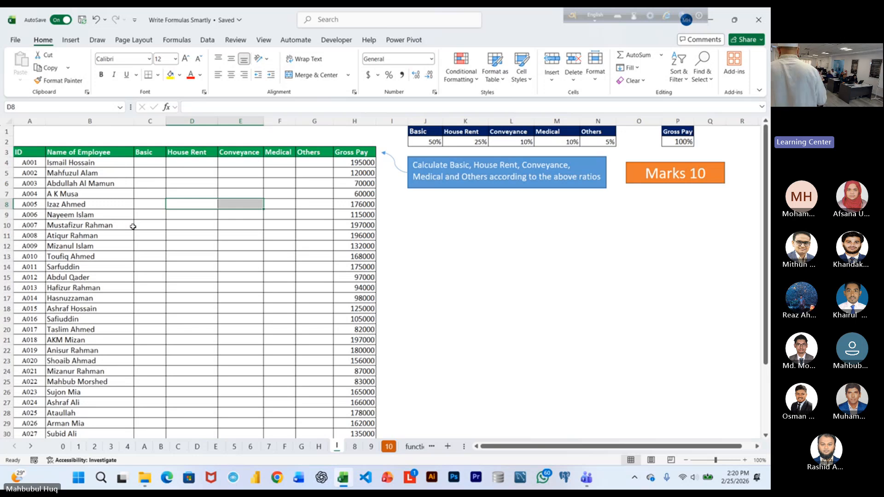
key("ctrl+Page_Down")
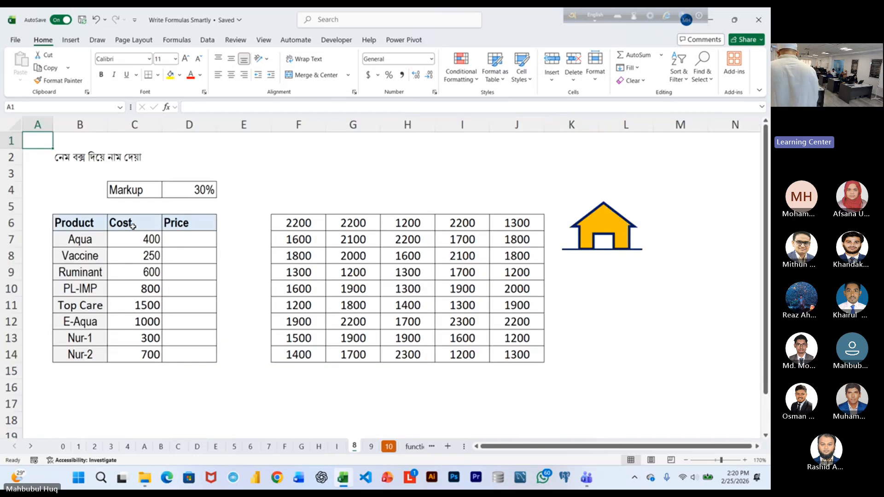
key("ctrl+Page_Down")
key("ctrl+Page_Up")
key("ctrl+Page_Up")
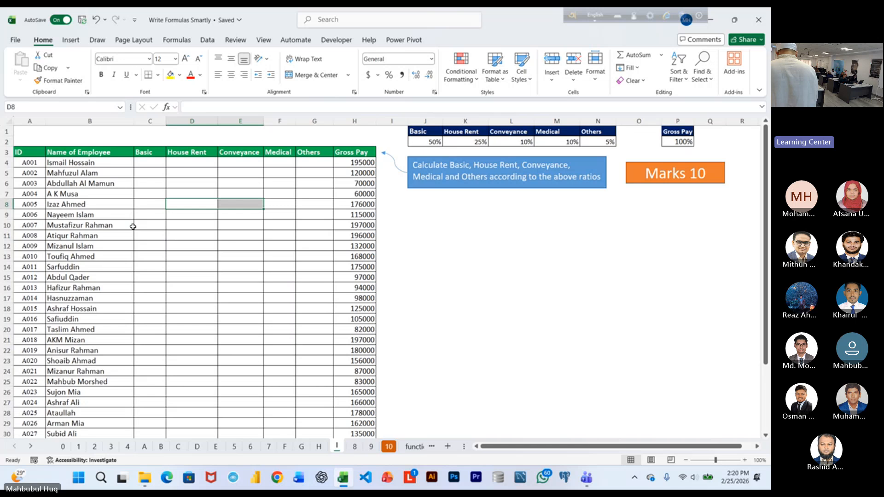
On sheet I, enlarge the font of the first employee's Basic pay cell C4 to 24.
left_click(182, 263)
scroll(271, 302, "up", 2, "ctrl")
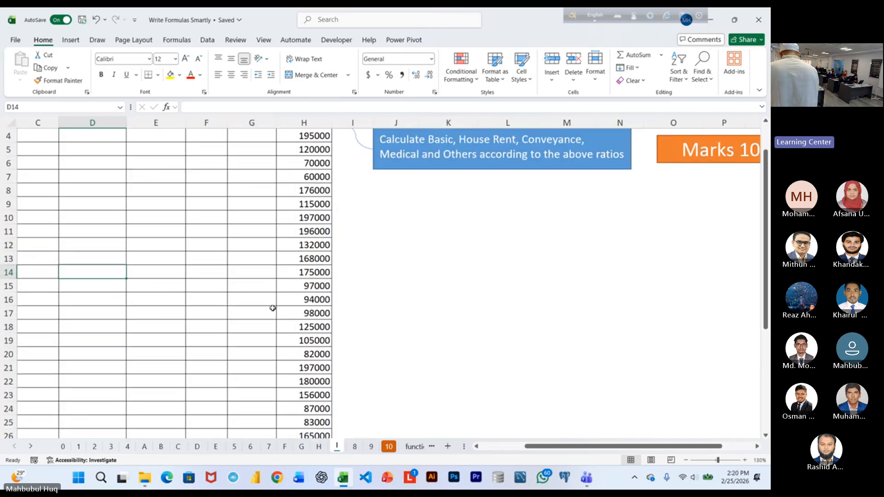
left_click_drag(656, 449, 610, 449)
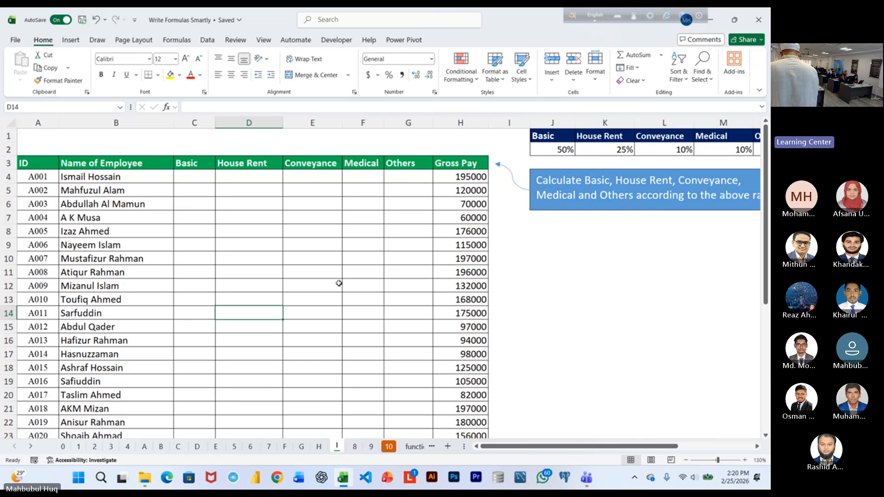
left_click(196, 176)
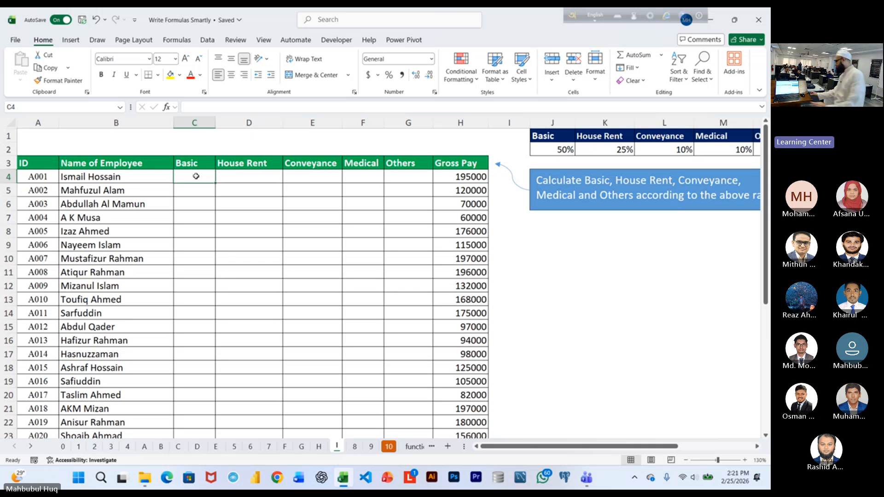
scroll(293, 266, "up", 1, "ctrl")
scroll(292, 266, "up", 2, "ctrl")
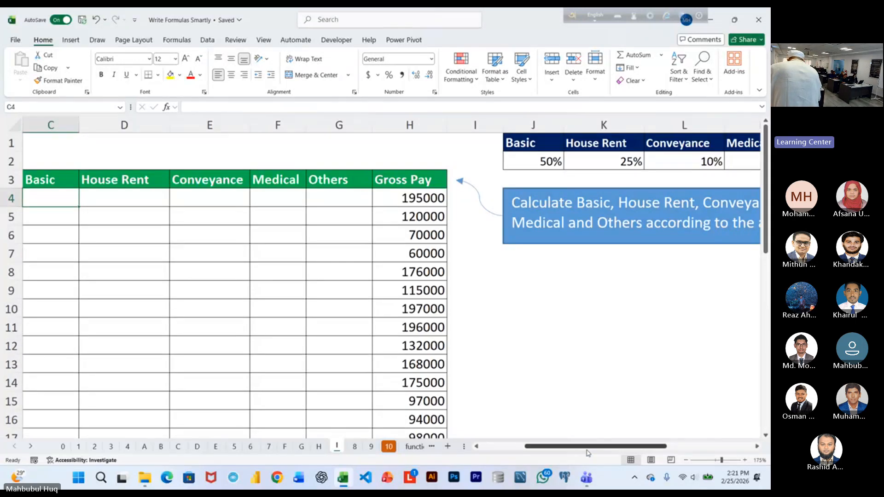
left_click_drag(587, 448, 575, 449)
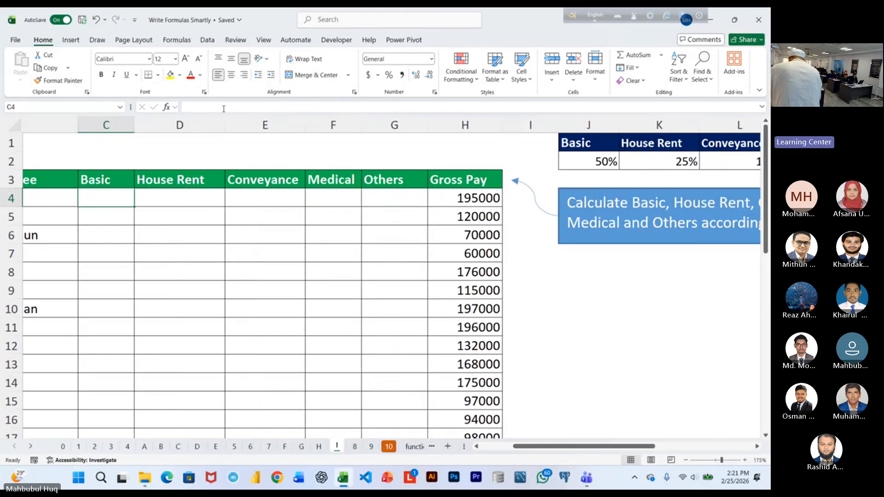
type("=")
key("Escape")
left_click(183, 56)
left_click(183, 56)
left_click(183, 56)
left_click(184, 56)
left_click(185, 58)
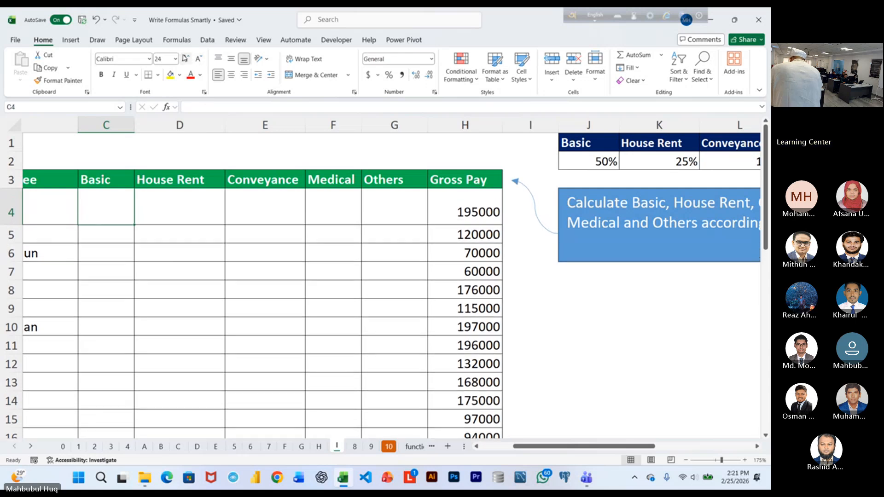
Enter =H4*J2 in C4 to calculate the first employee's Basic pay from gross pay, keeping the cell selected.
type("=")
left_click(482, 202)
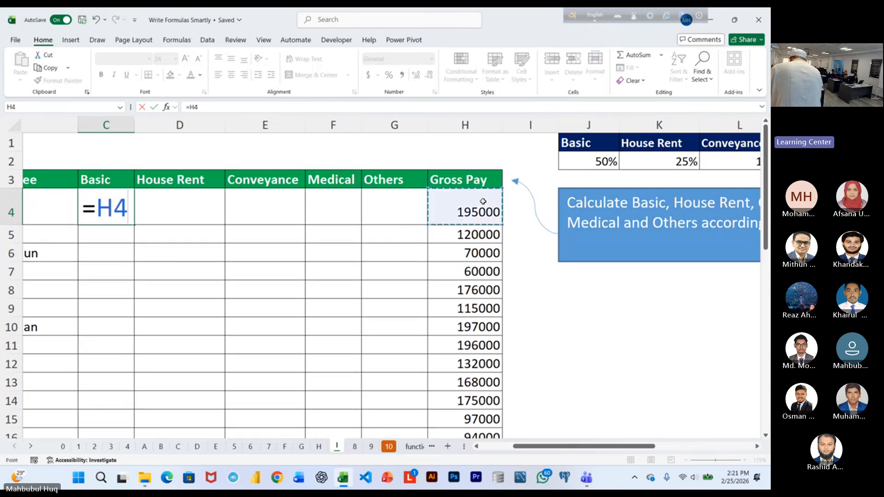
type("*")
left_click(610, 159)
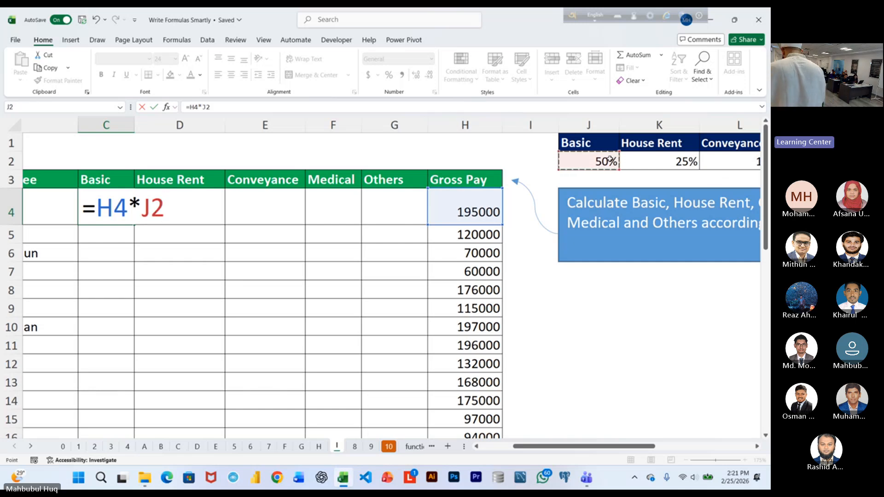
key("ctrl+Return")
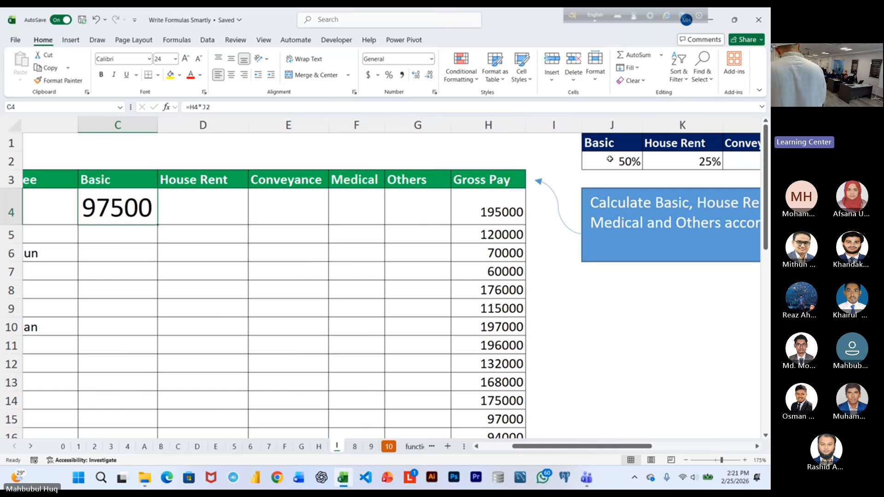
Open the Basic pay formula in C4 for editing.
key("F2")
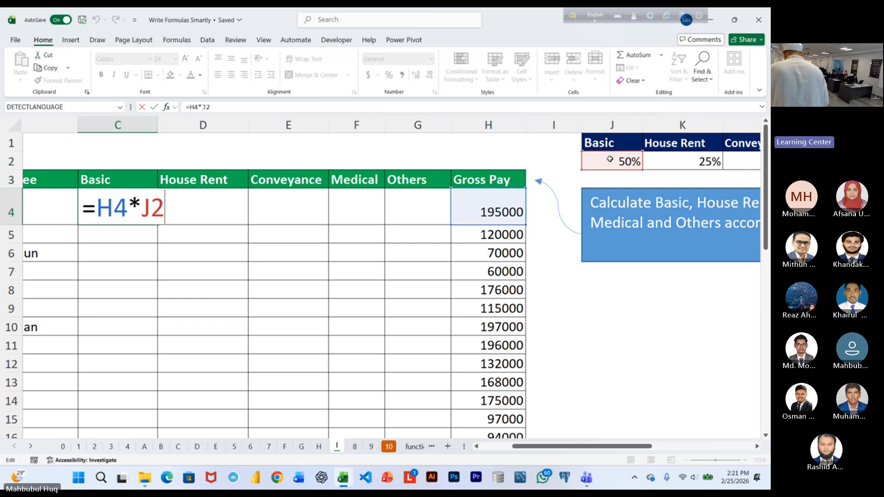
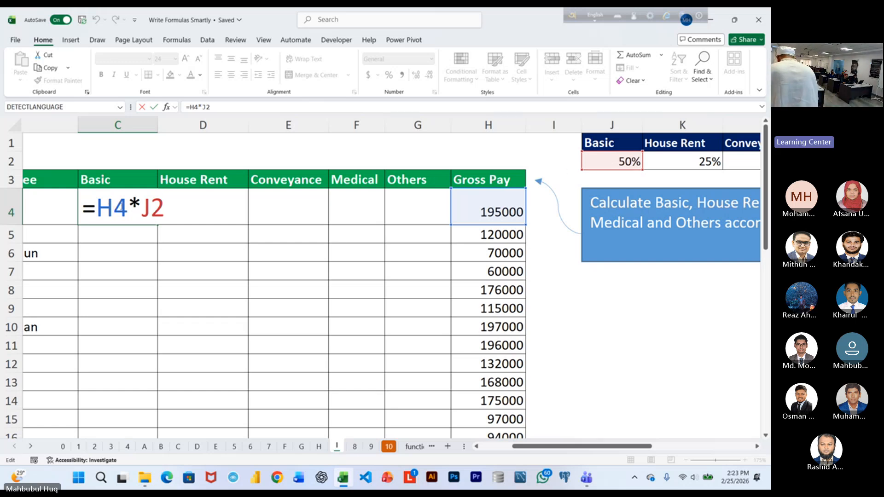
Change the Basic pay formula in C4 to the mixed references =$H4*J$2, keeping the cell selected.
key("F4")
key("F4")
key("F4")
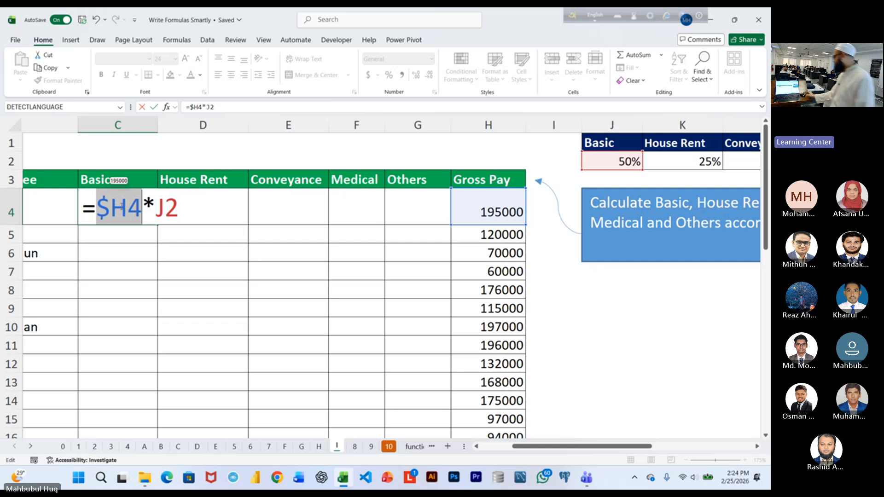
left_click(176, 209)
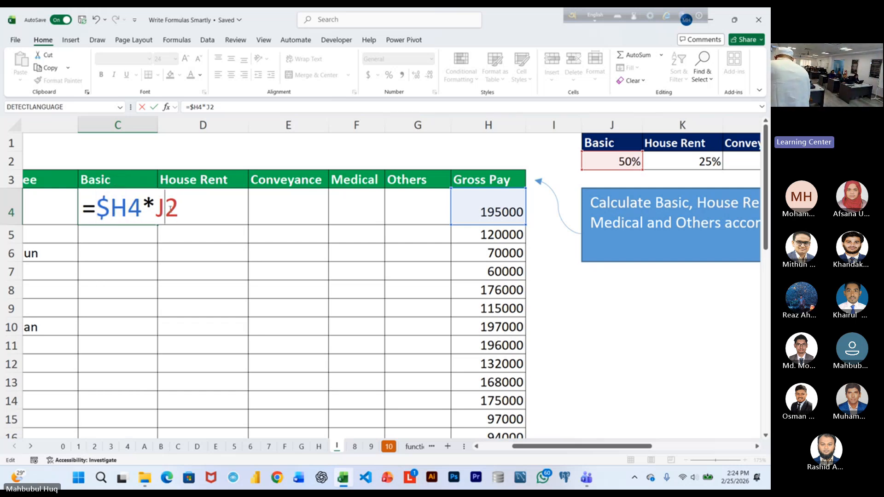
key("F4")
key("F4")
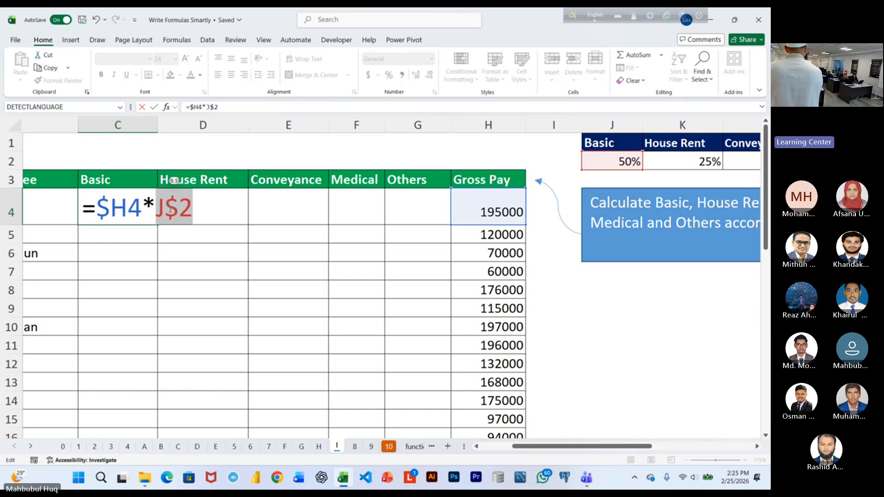
key("ctrl+Return")
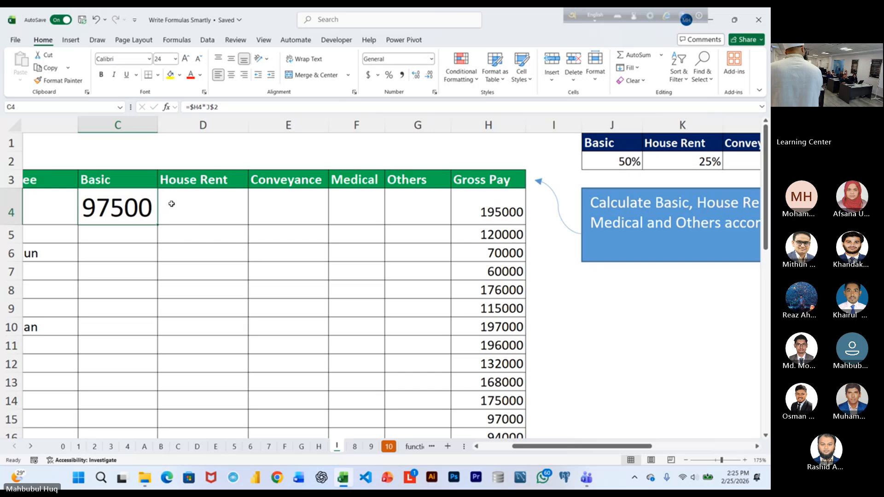
Fill the C4 formula into the whole salary range C4:G37 at once, and undo the fill.
scroll(235, 225, "down", 2)
scroll(285, 224, "down", 2)
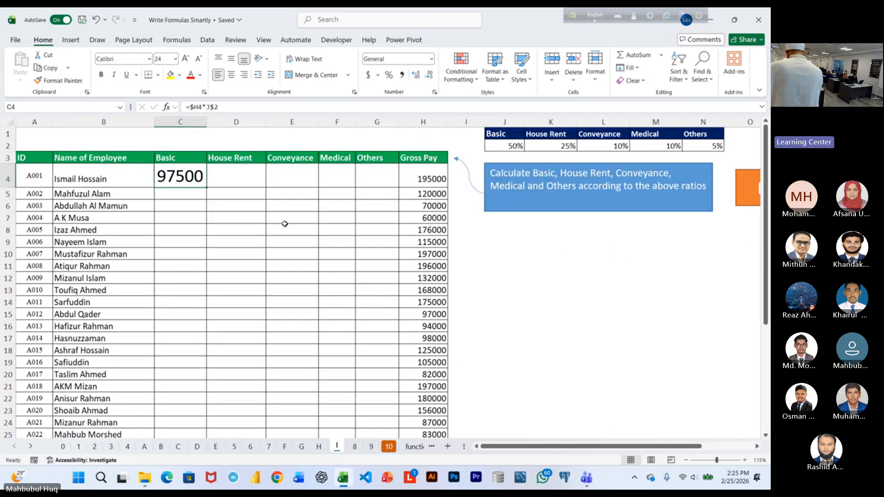
scroll(285, 223, "down", 1)
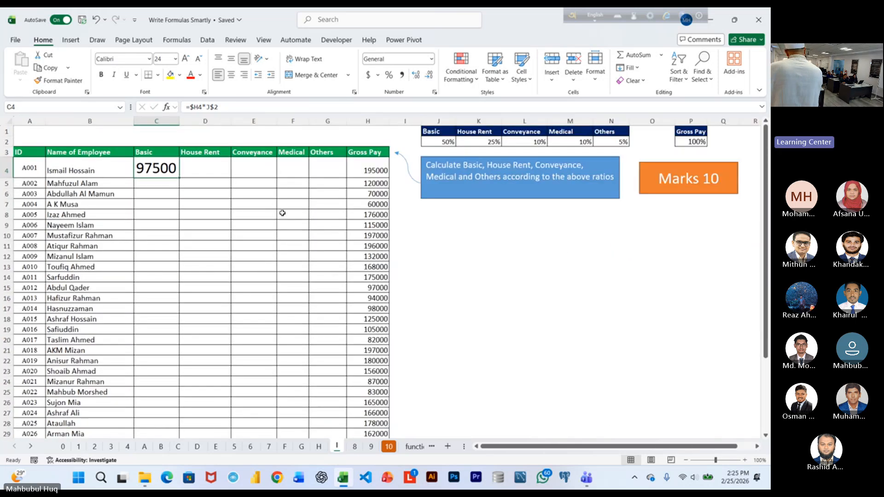
scroll(282, 214, "down", 2)
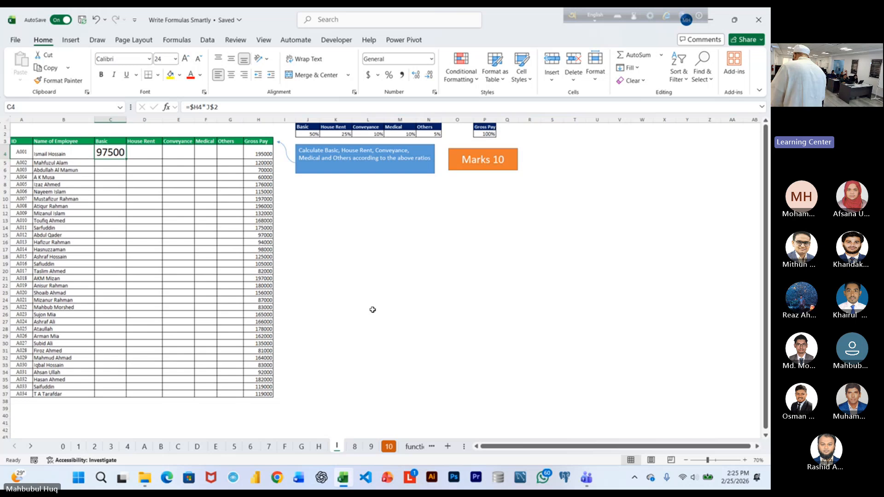
left_click(232, 395, "shift")
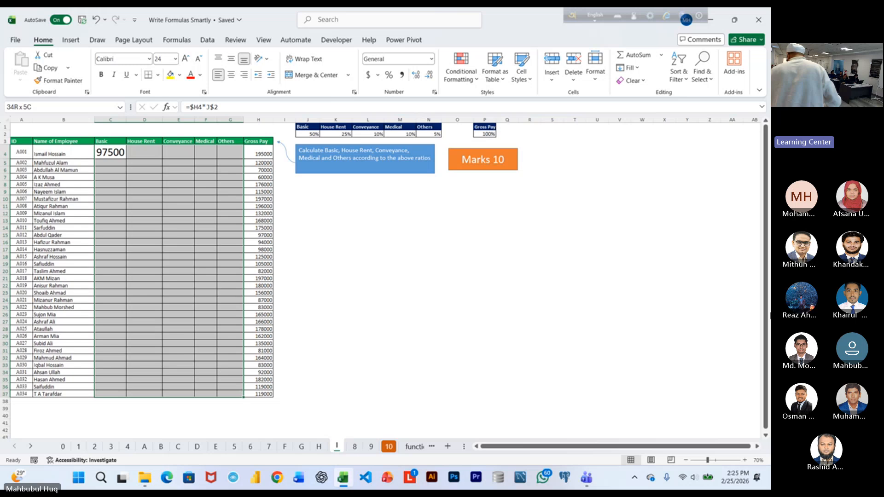
key("F2")
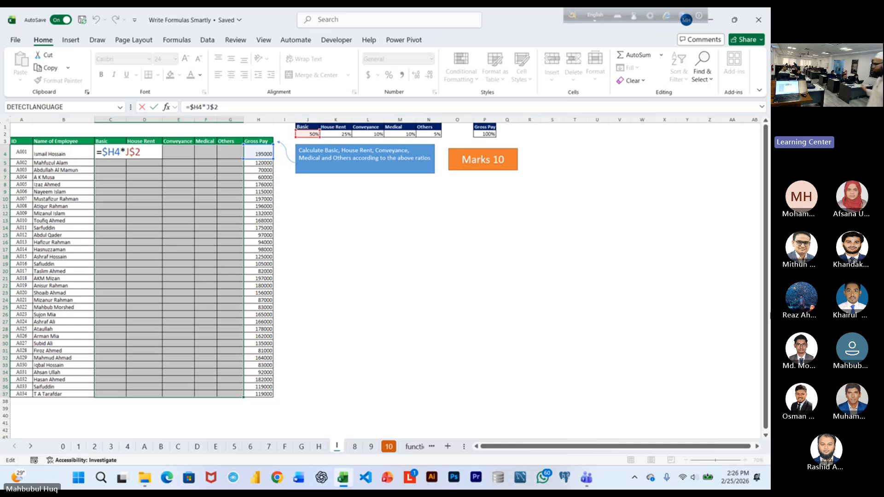
key("ctrl+Return")
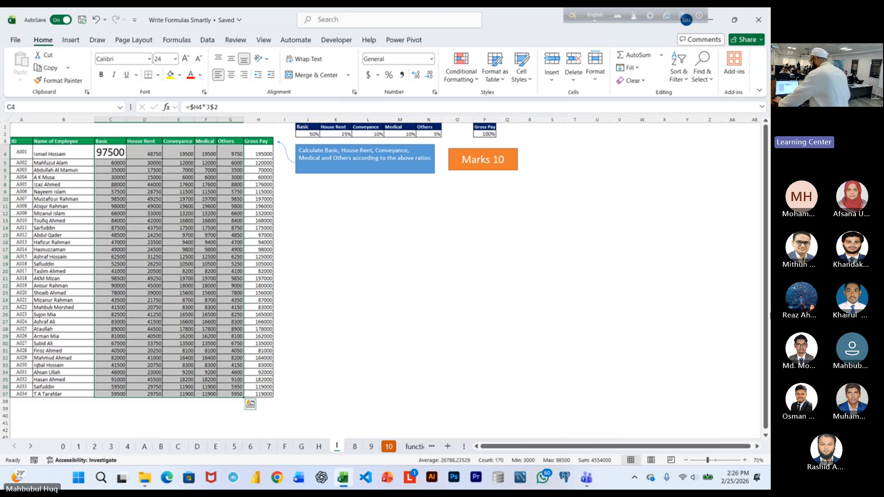
key("Delete")
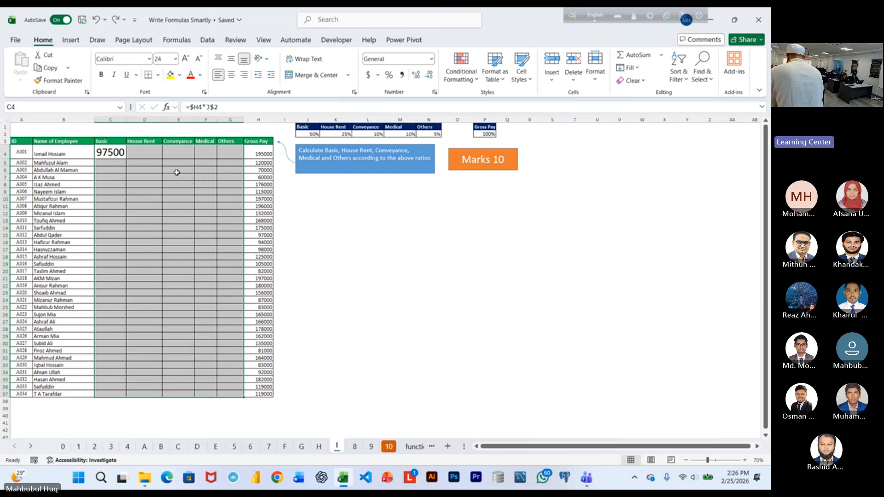
Select C4:G37 again, repeat the simultaneous entry of =$H4*J$2 in every cell, and undo it.
left_click_drag(110, 152, 235, 393)
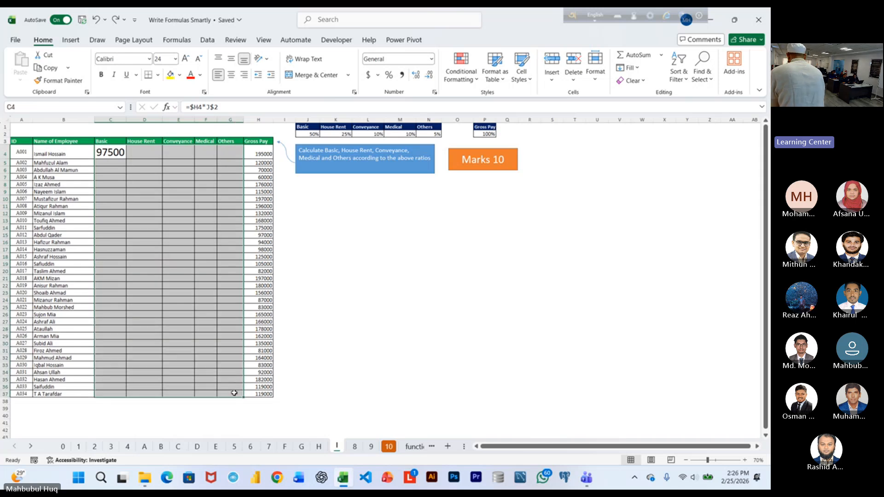
key("F2")
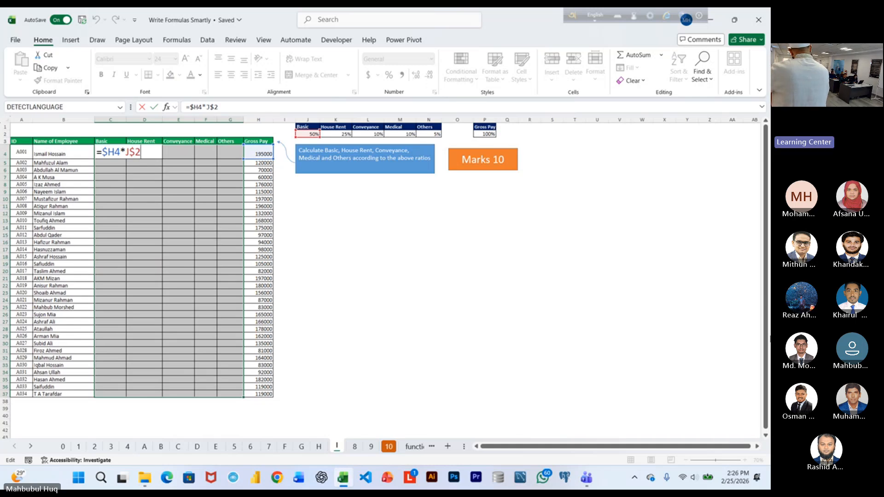
key("ctrl+Return")
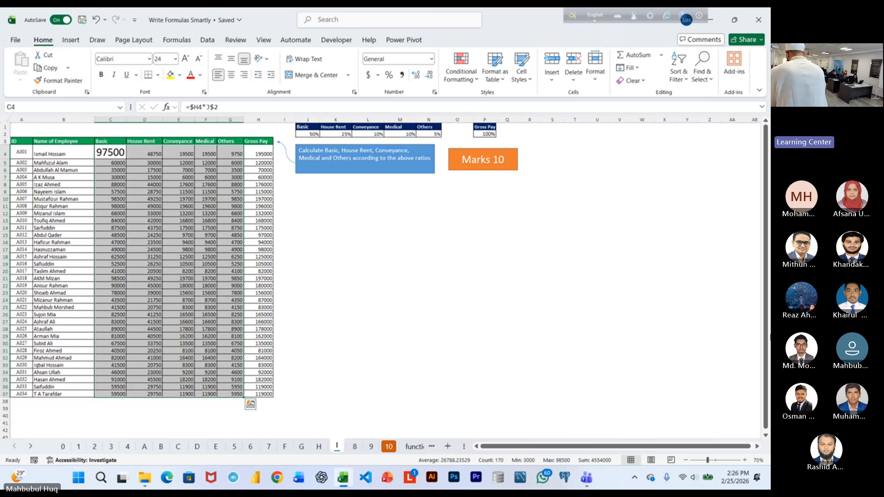
scroll(406, 279, "up", 3)
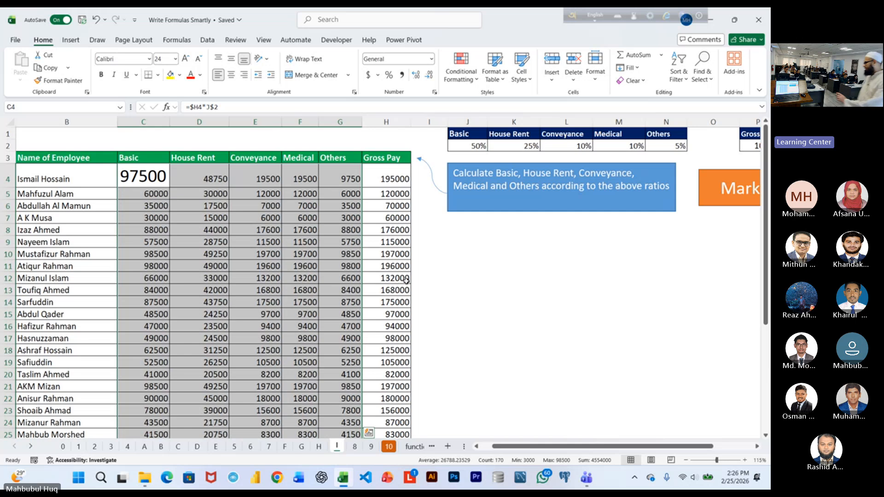
scroll(406, 280, "down", 1)
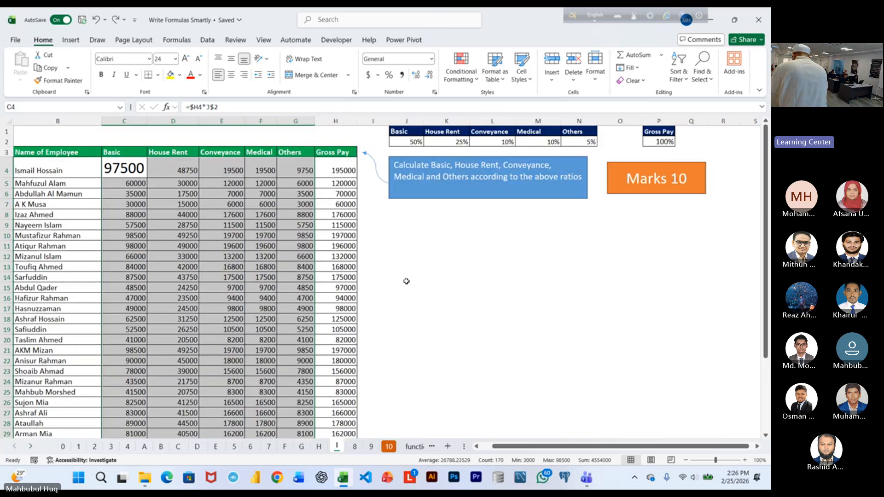
scroll(407, 280, "down", 1)
scroll(442, 286, "up", 3)
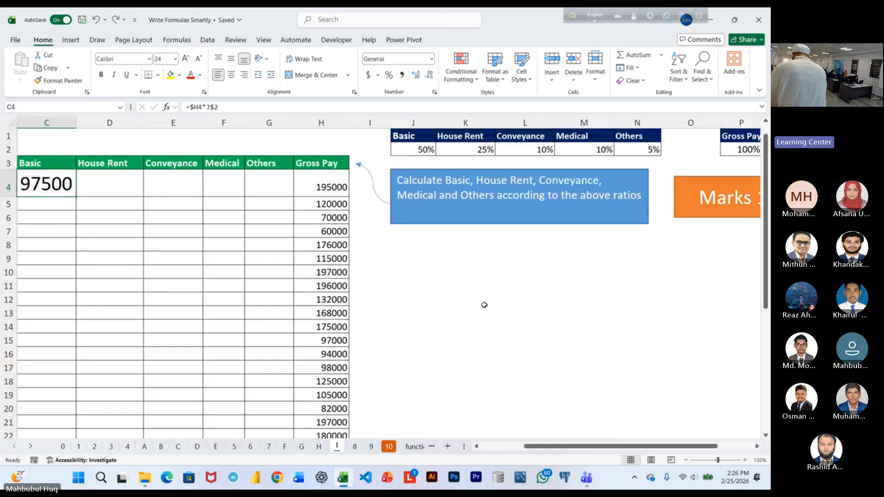
Fill the Basic pay formula from C4 down the Basic column, and undo the fill.
scroll(483, 305, "left", 2)
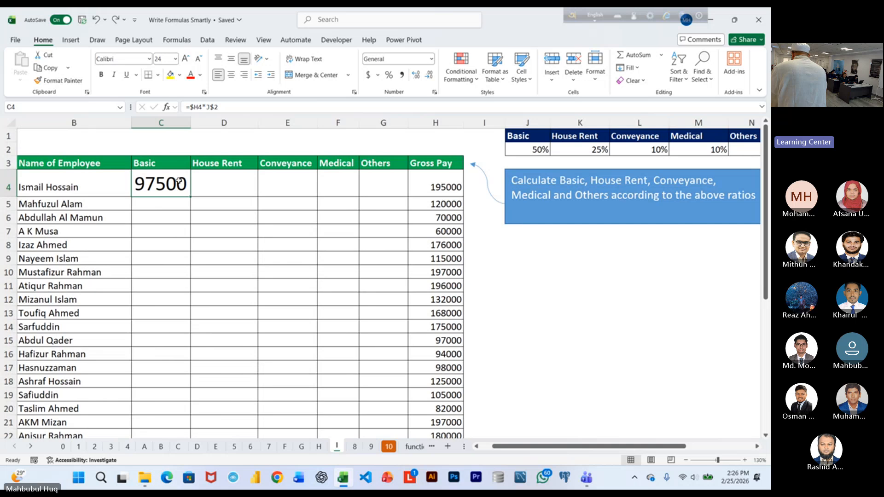
double_click(191, 197)
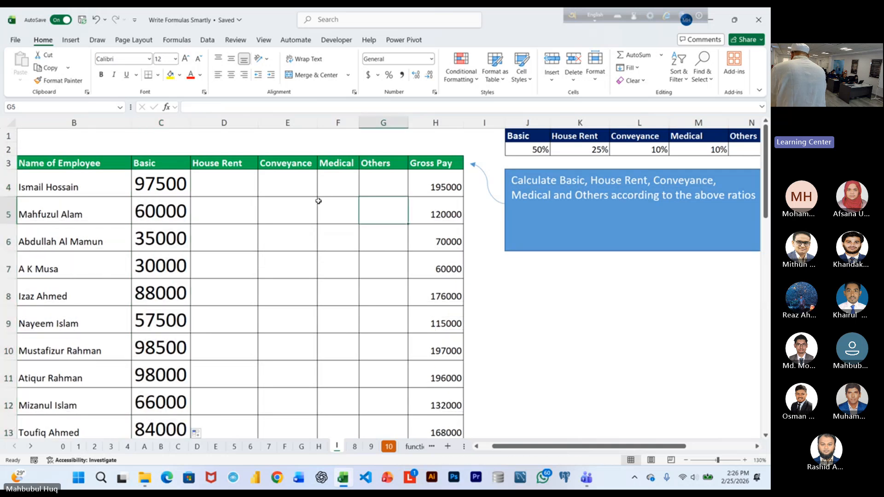
key("ctrl+z")
Try filling C4 across to G4 and down all employee rows with the Medical column auto-fitted, and undo these changes.
left_click(176, 181)
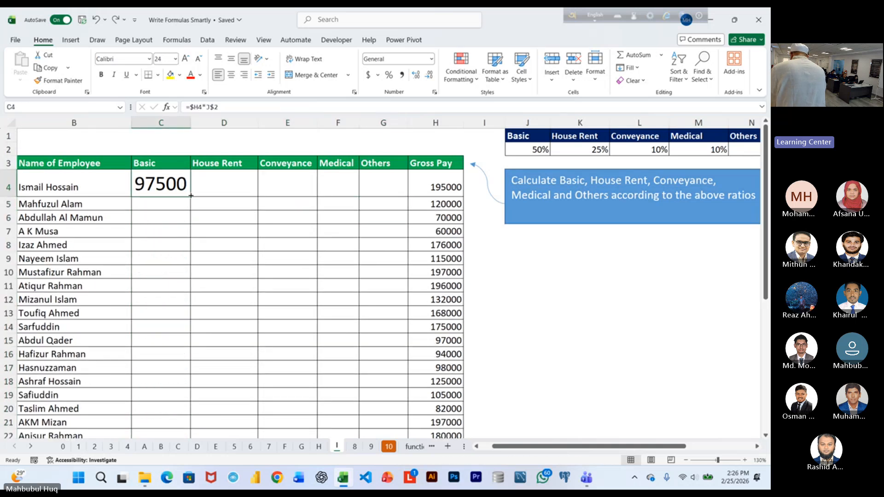
left_click_drag(191, 196, 386, 197)
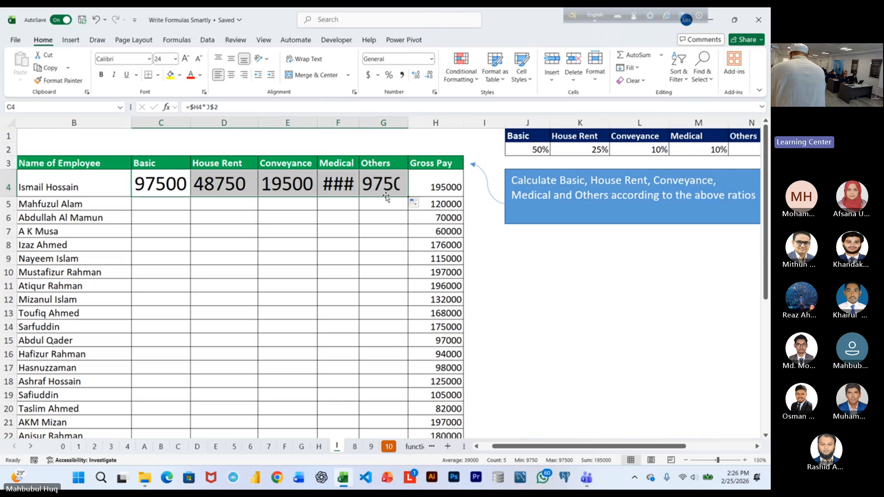
double_click(407, 198)
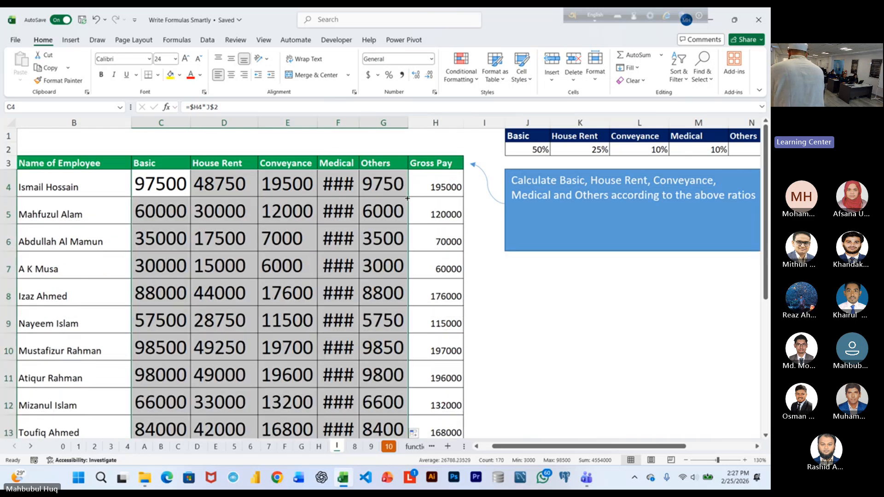
double_click(359, 123)
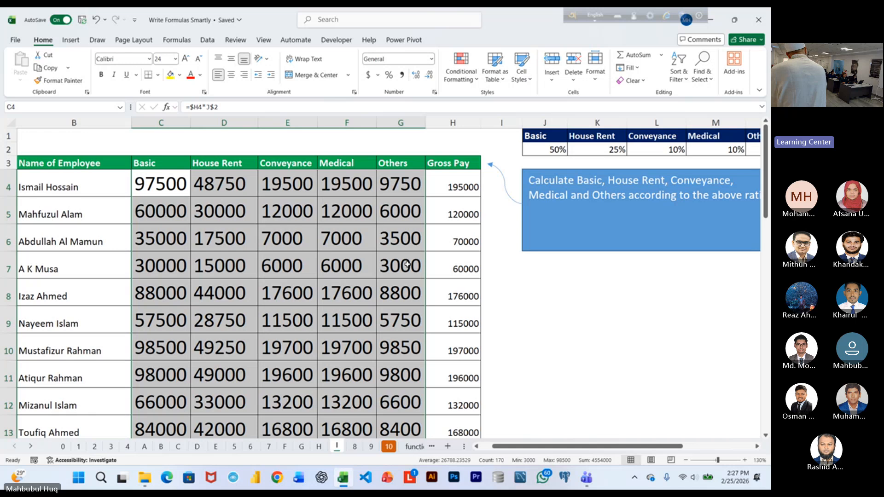
key("ctrl+z")
key("ctrl+z")
key("ctrl+z")
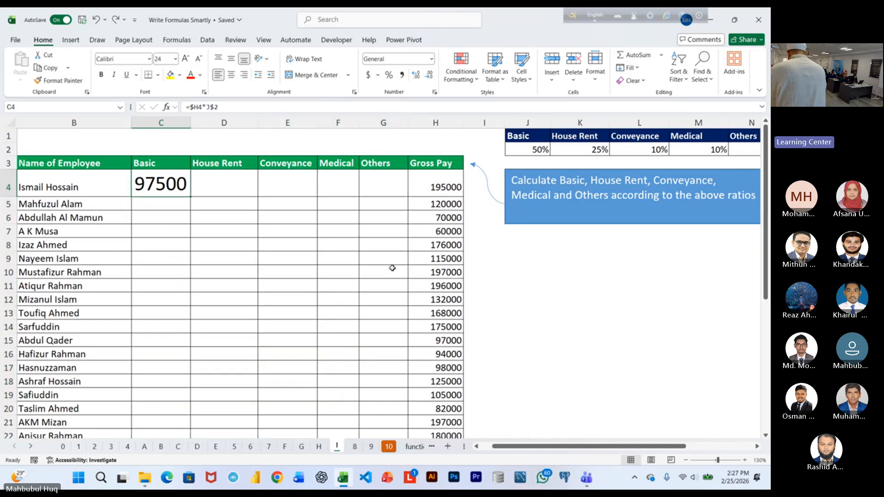
Reduce the font size of C4 to 18 and fill its formula across to G4 and down all employee rows.
left_click(199, 59)
left_click(199, 59)
left_click(198, 59)
left_click_drag(190, 191, 389, 193)
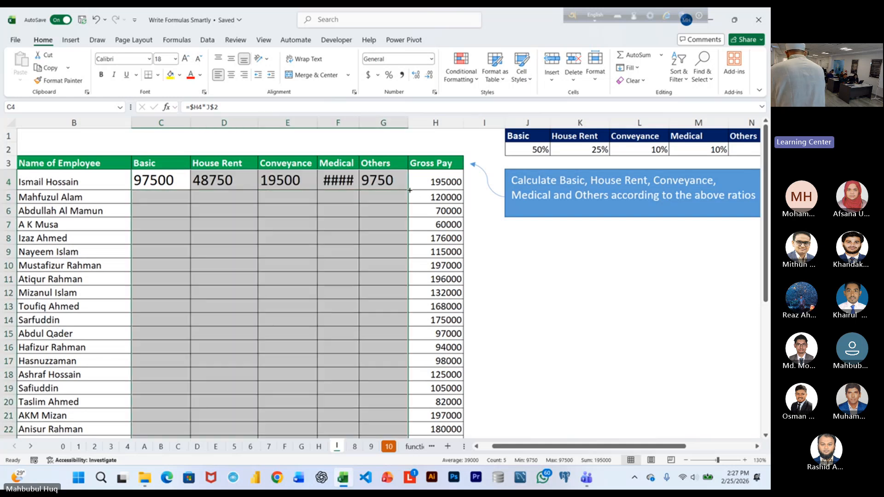
double_click(408, 189)
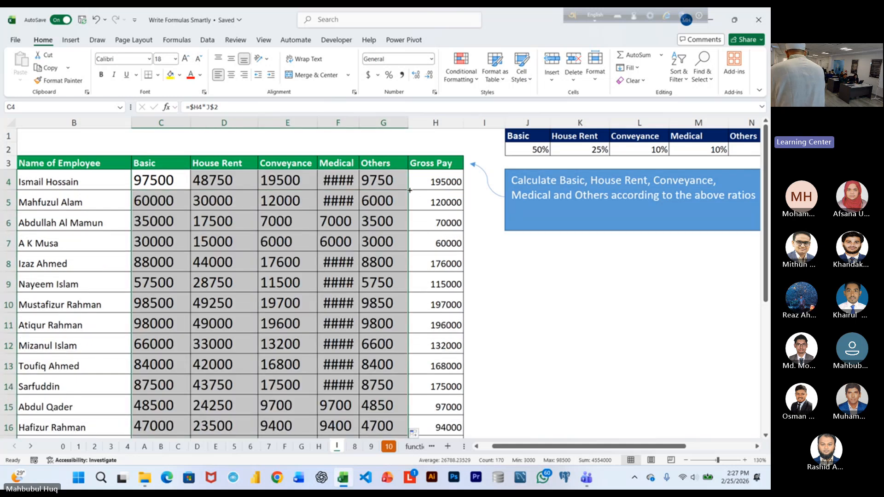
Auto-fit the width of the Medical column F so its amounts display in full.
double_click(359, 123)
scroll(414, 276, "up", 1)
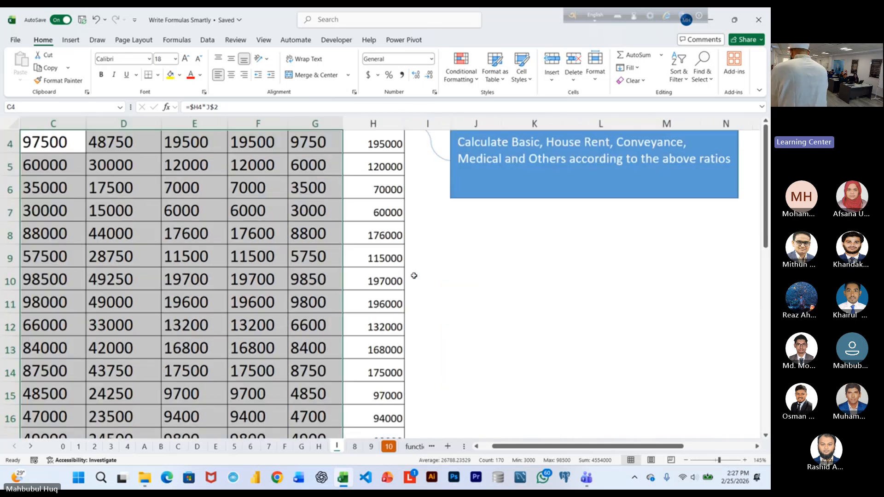
scroll(533, 452, "left", 1)
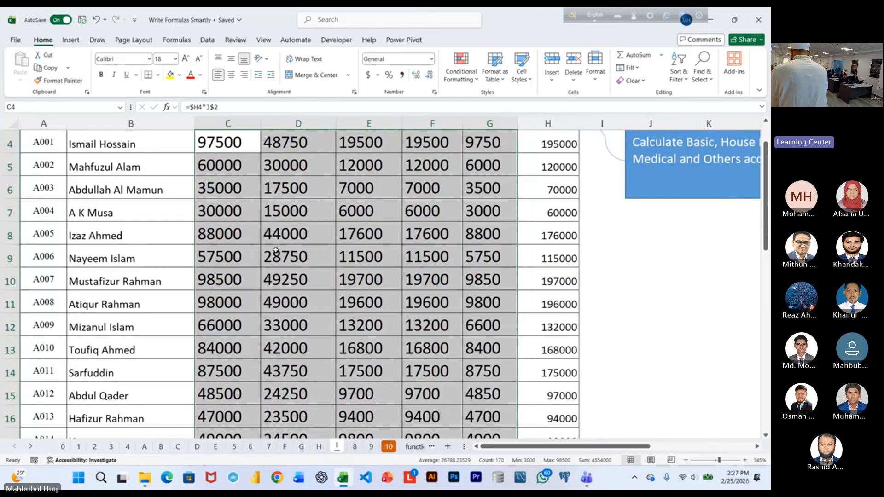
scroll(279, 249, "up", 1)
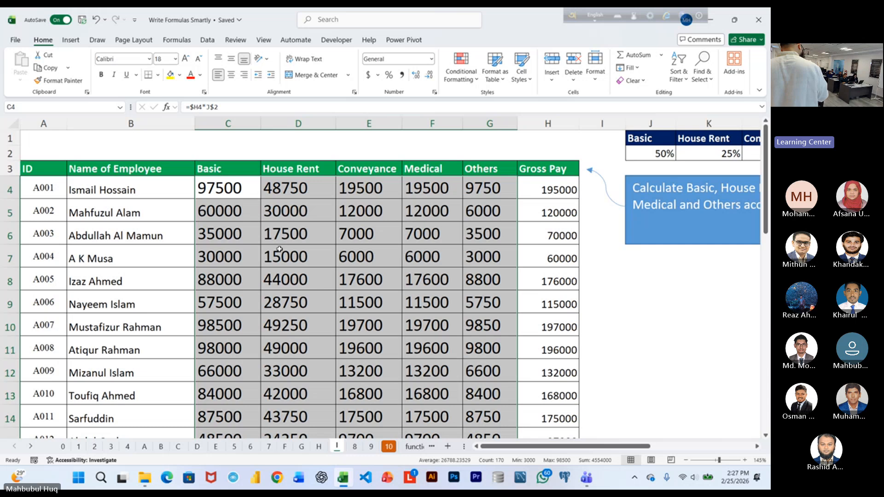
Clear the salary component formulas from the selected range and set its font size to 20.
key("Delete")
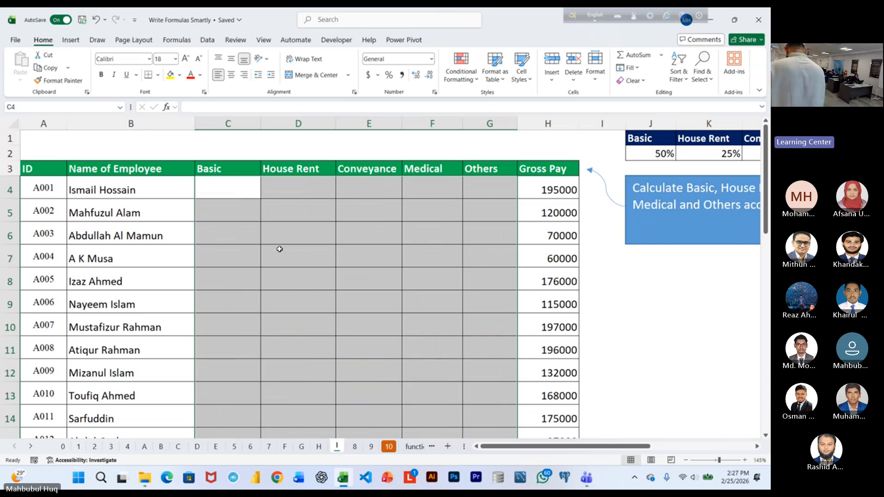
left_click(187, 59)
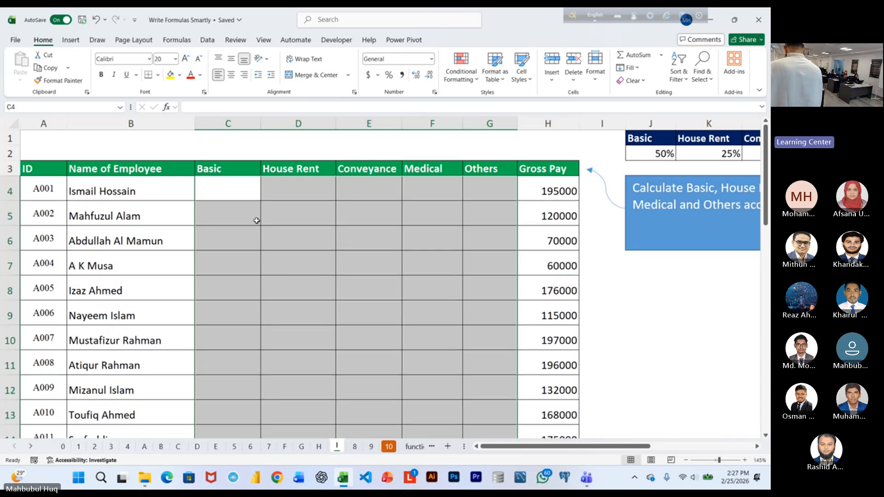
Increase the font size of cell C4 to 24 and start a formula in it.
left_click(229, 187)
scroll(309, 266, "up", 1)
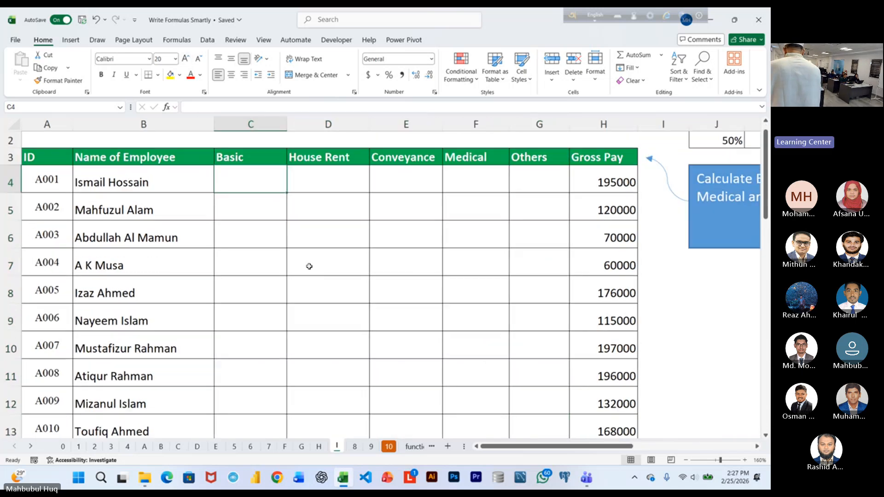
scroll(310, 253, "down", 1)
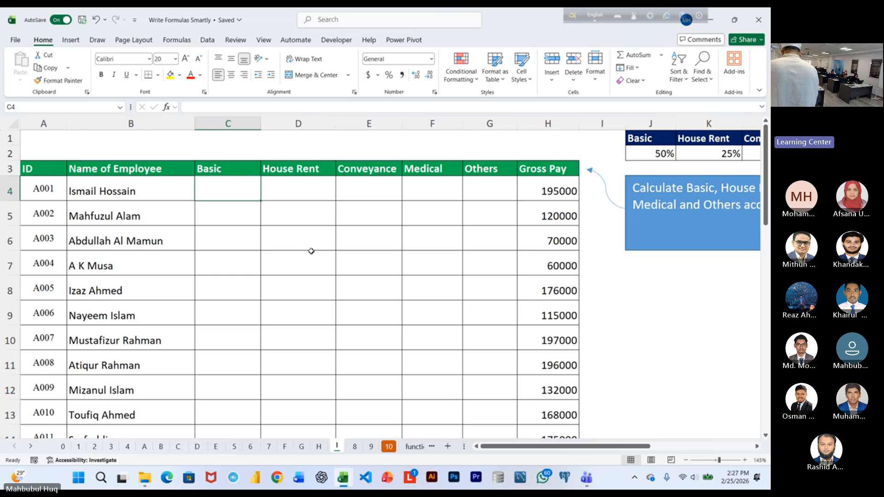
scroll(311, 251, "up", 2)
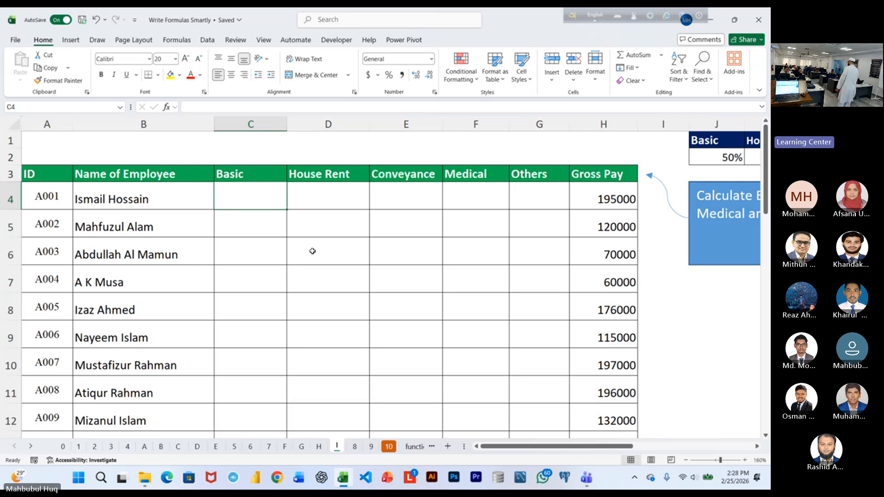
type("=")
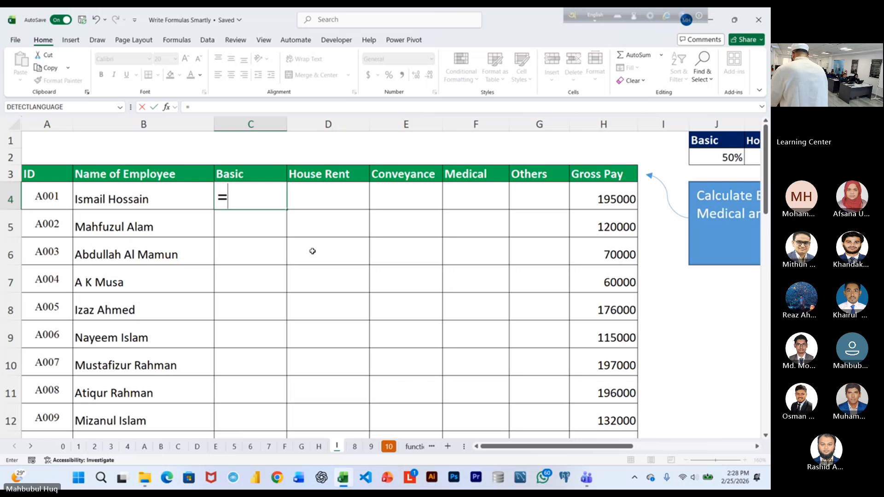
key("Escape")
left_click(186, 58)
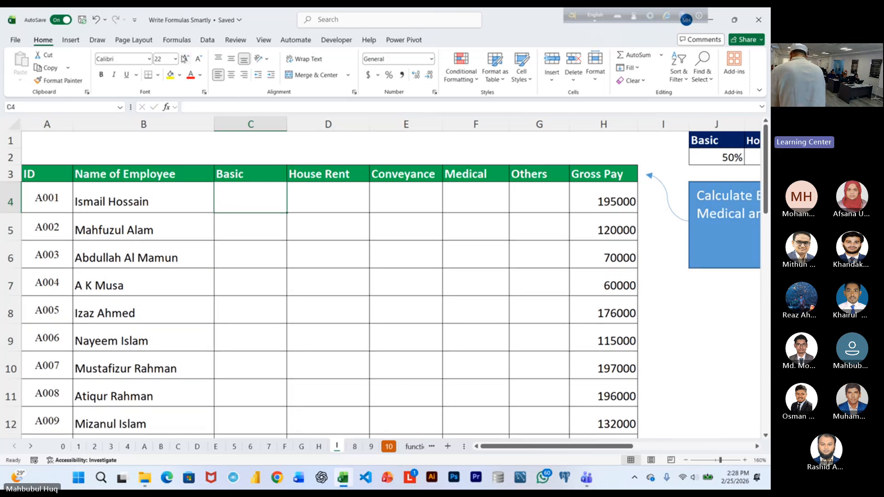
left_click(186, 58)
type("=")
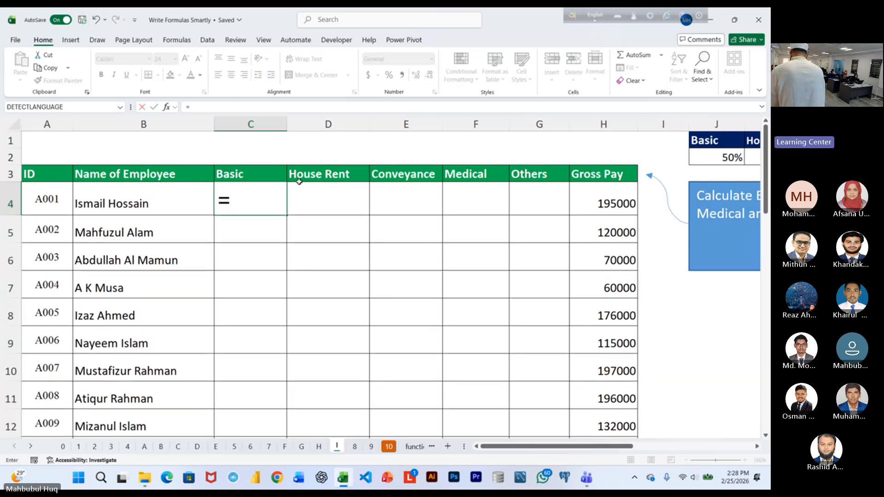
left_click(614, 203)
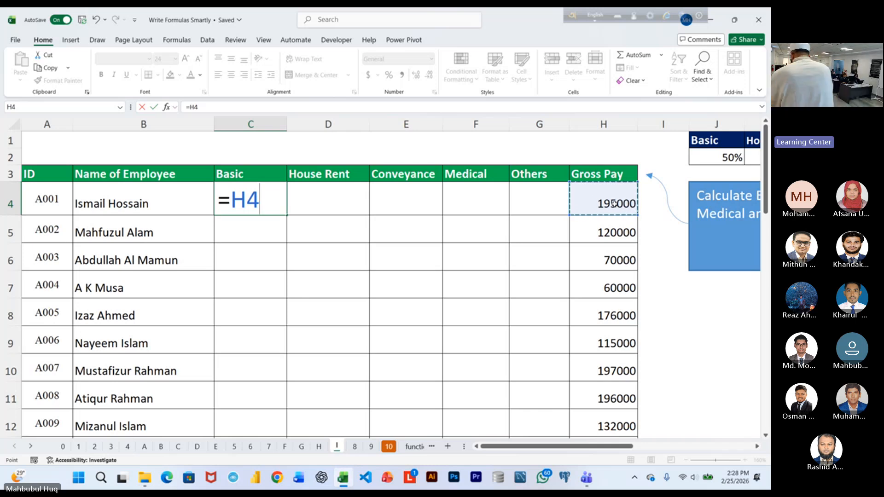
key("ctrl+shift+Down")
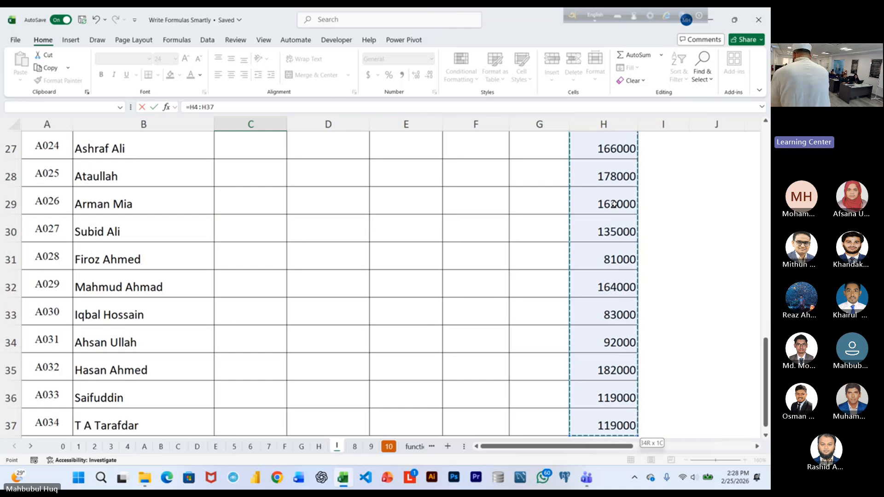
key("ctrl+BackSpace")
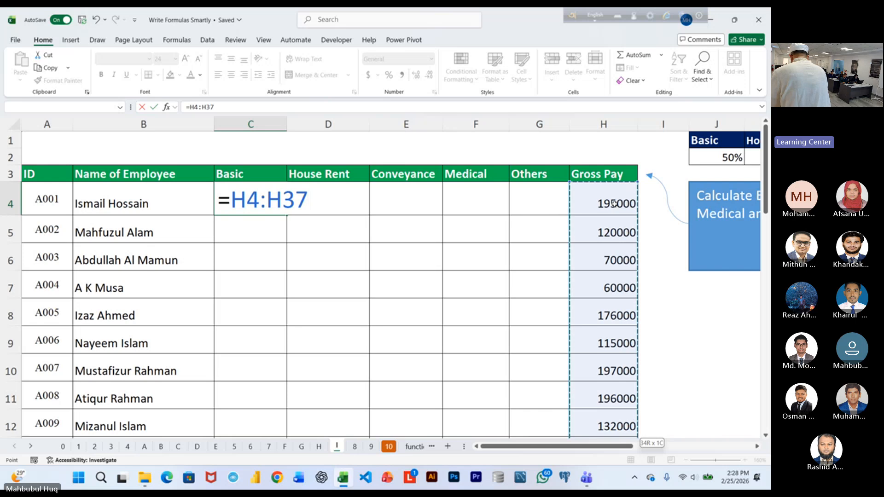
key("BackSpace")
key("BackSpace")
key("BackSpace")
key("BackSpace")
key("BackSpace")
key("BackSpace")
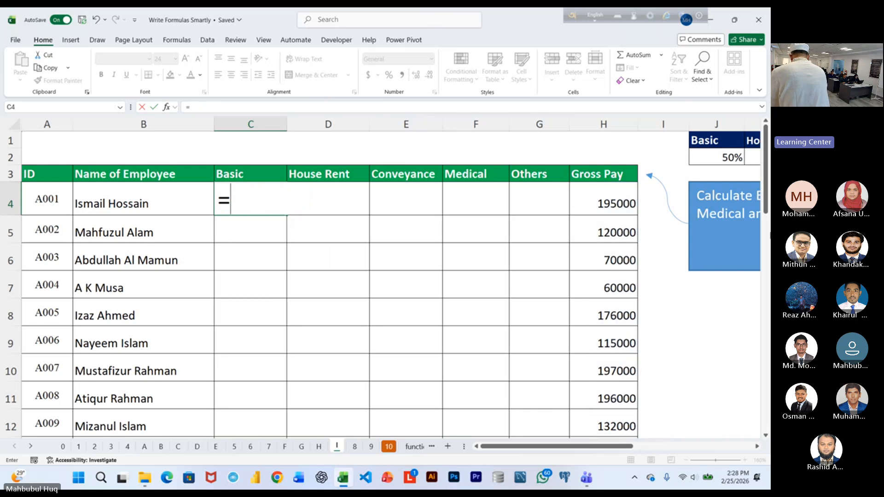
Complete C4's formula as =H4:H37*J2:N2, multiplying all gross pay values by the salary component ratios.
left_click(631, 203)
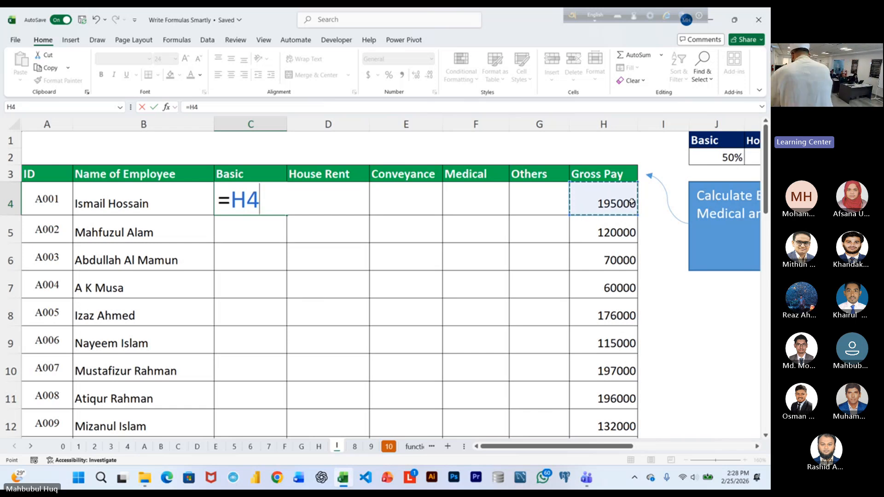
key("ctrl+shift+Down")
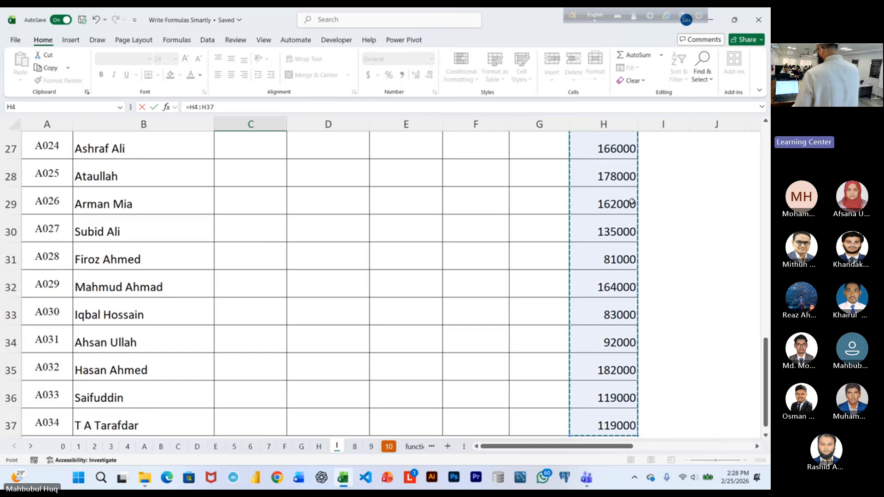
scroll(632, 201, "up", 9)
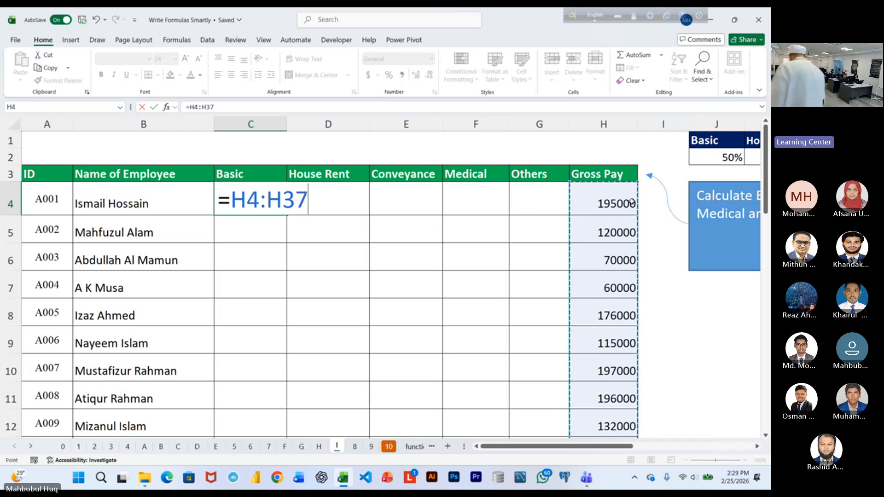
type("*")
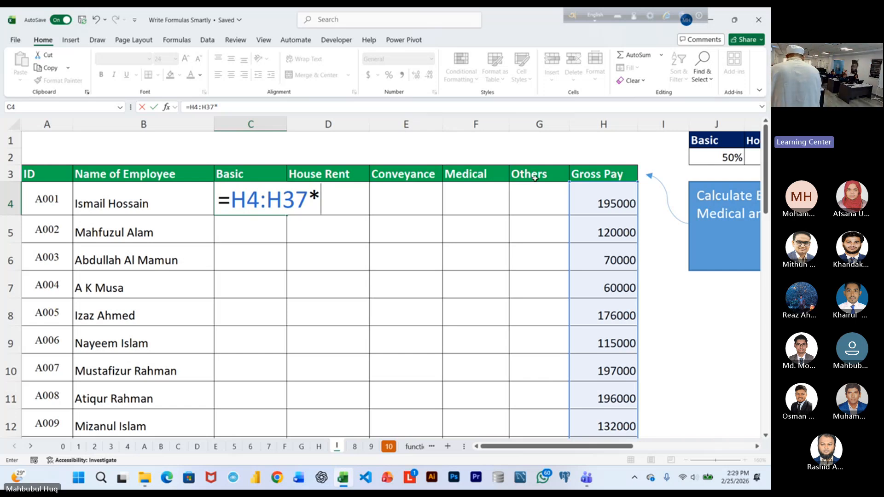
left_click(722, 157)
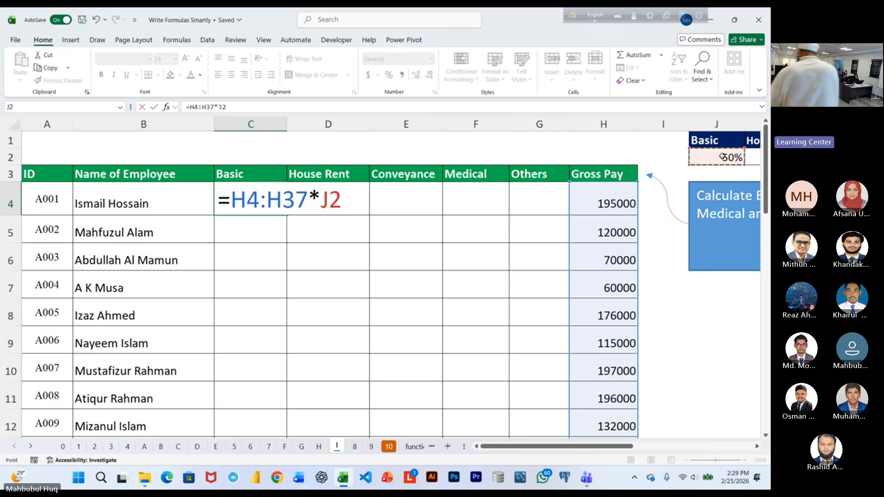
key("ctrl+shift+Right")
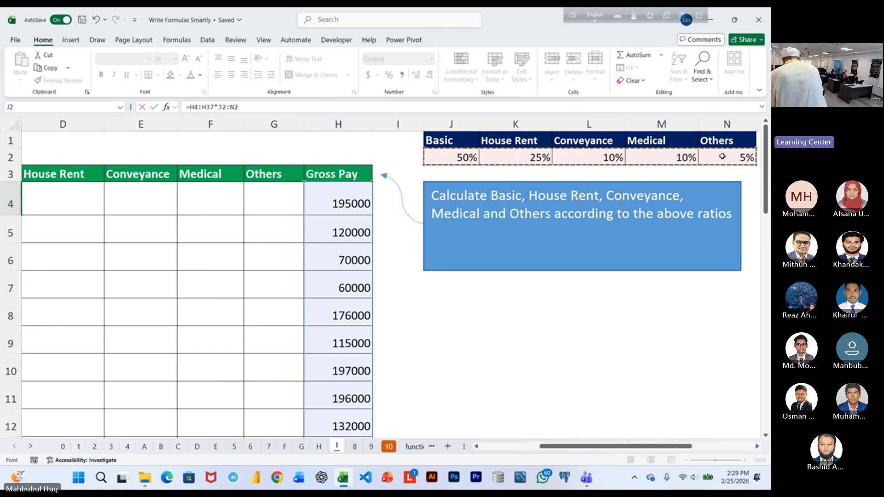
key("ctrl+BackSpace")
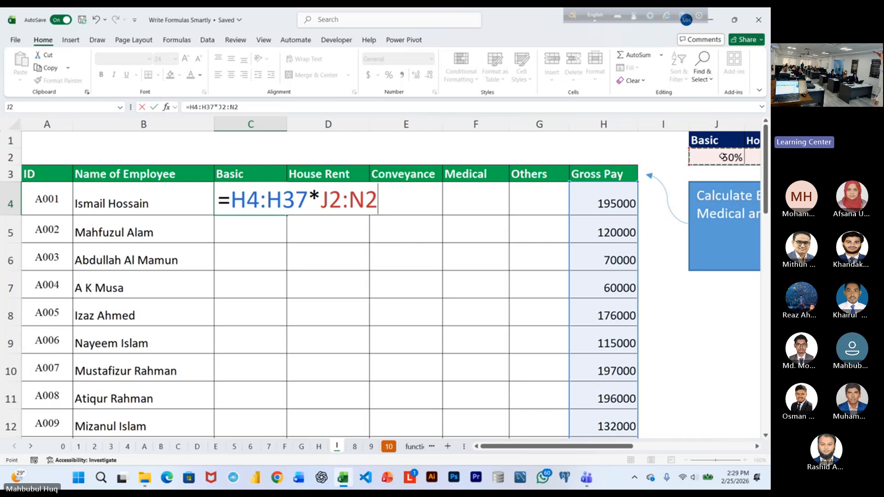
key("Return")
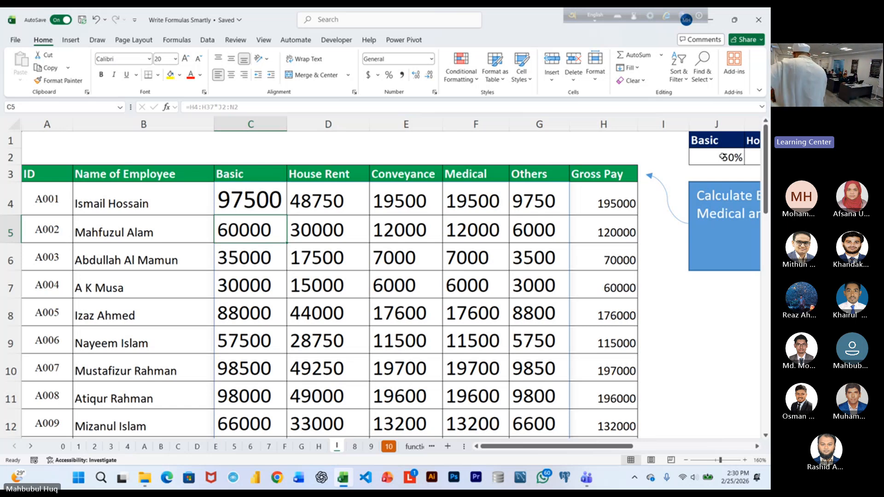
Close the Write Formulas Smartly workbook and open Logical Exercise from the Logical Practice new folder inside 03. Logical Functions.
left_click(762, 11)
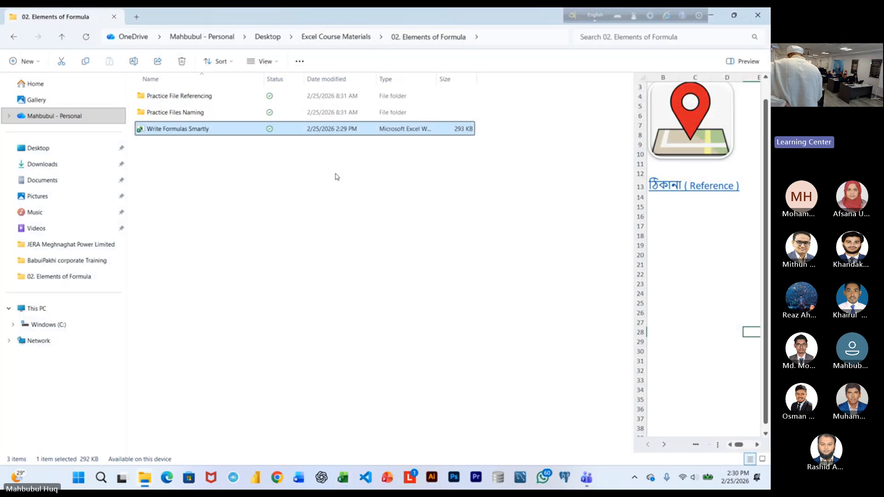
left_click(340, 40)
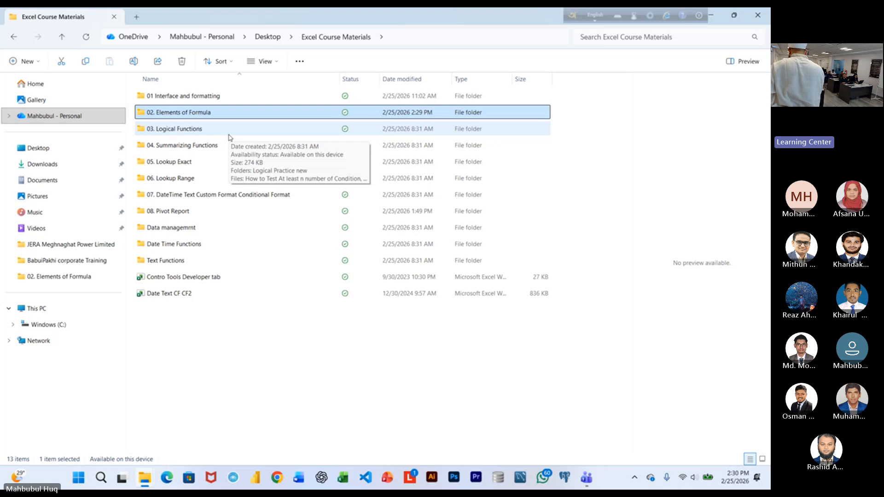
left_click(230, 137)
double_click(231, 135)
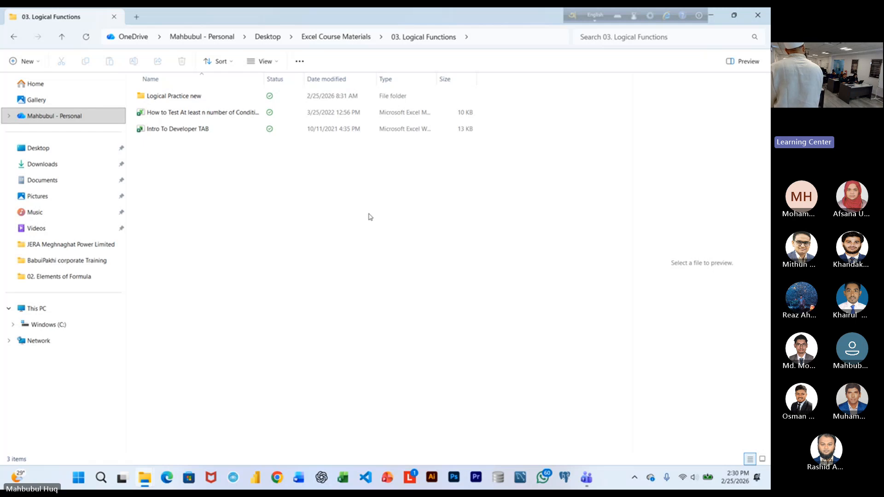
double_click(222, 97)
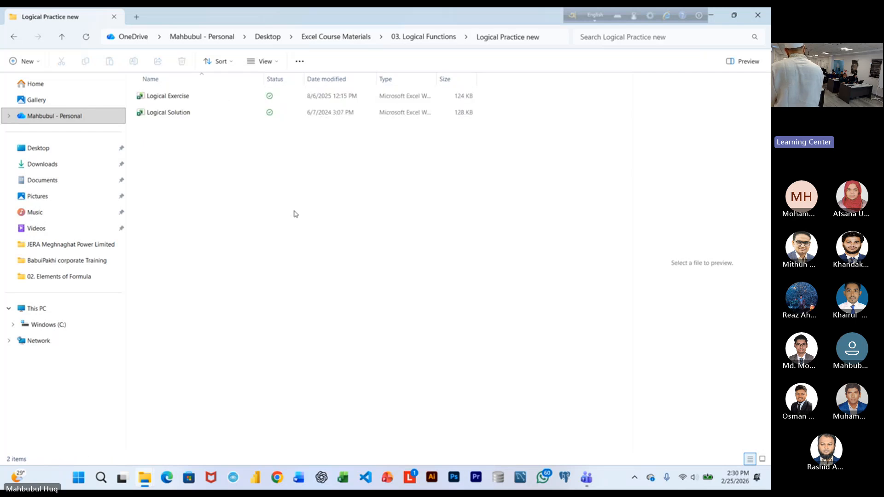
left_click(209, 102)
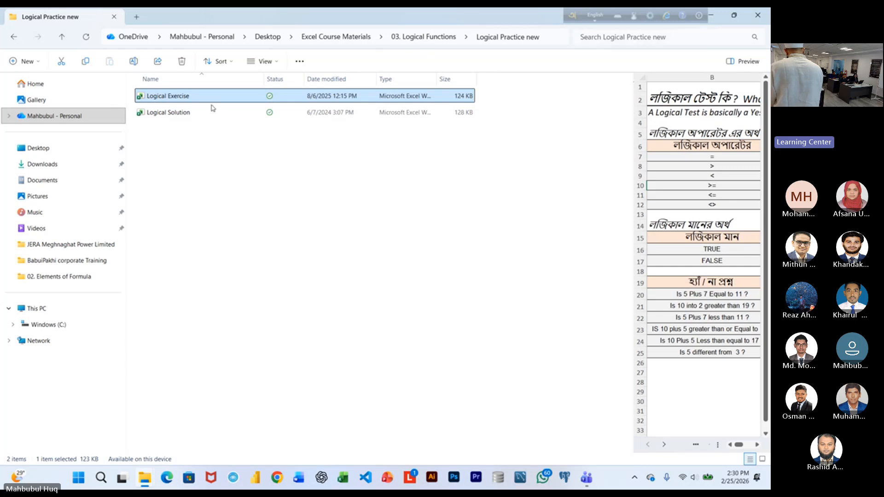
double_click(189, 98)
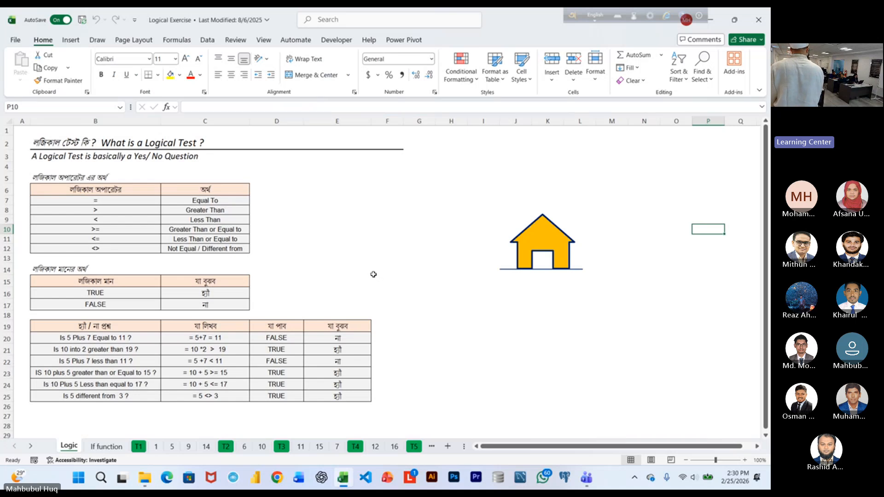
Examine the tables of logical operators, TRUE/FALSE meanings and yes/no question examples on the Logic sheet.
scroll(418, 360, "up", 2)
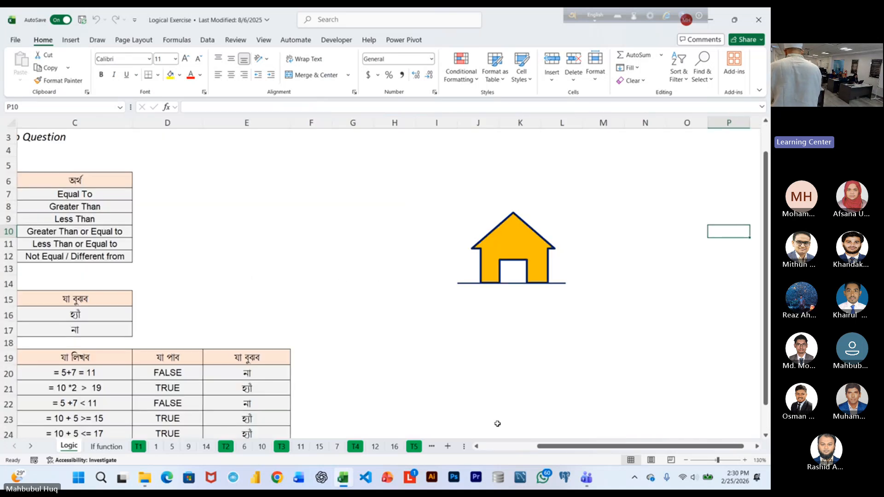
scroll(310, 272, "left", 3)
scroll(387, 241, "up", 1)
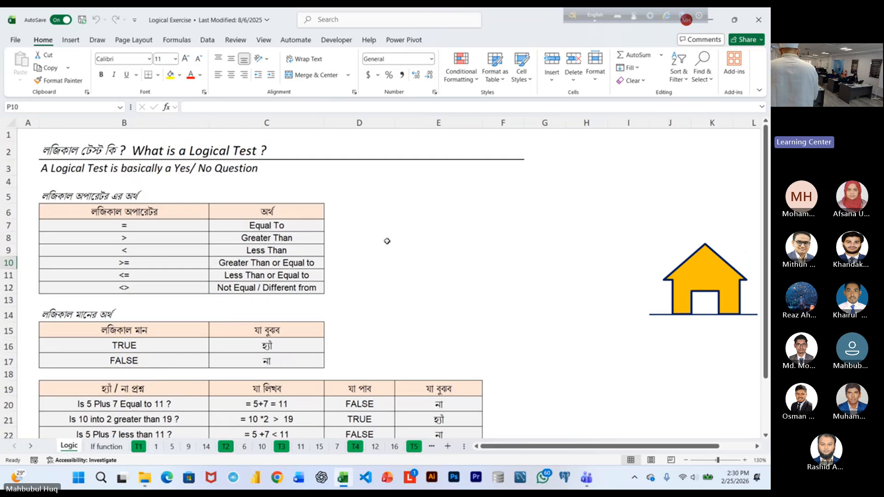
scroll(387, 241, "down", 1)
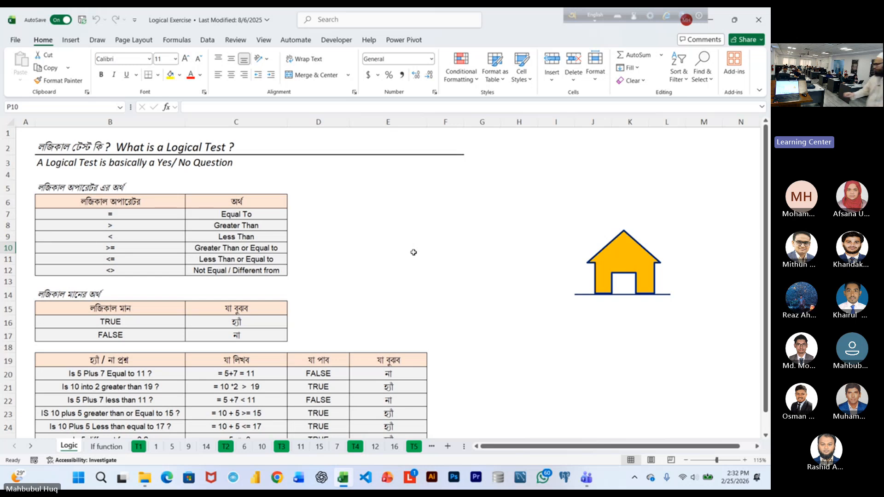
left_click_drag(179, 226, 275, 250)
scroll(305, 272, "up", 5)
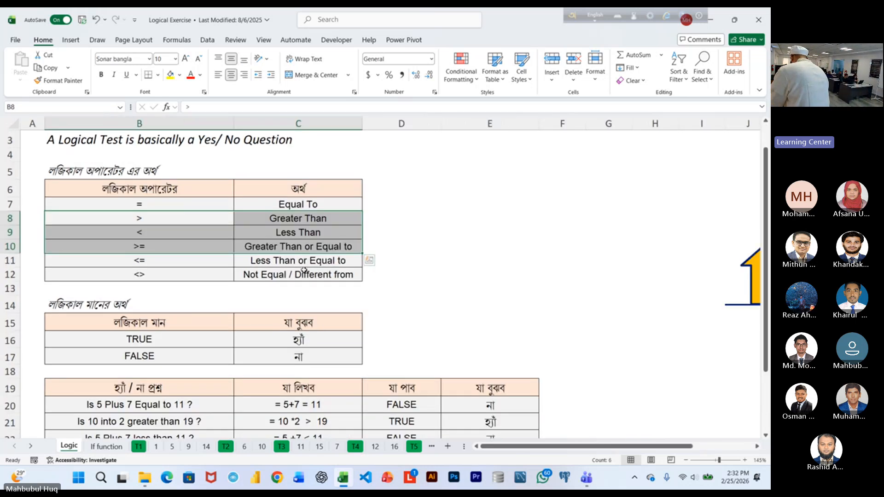
left_click(402, 293)
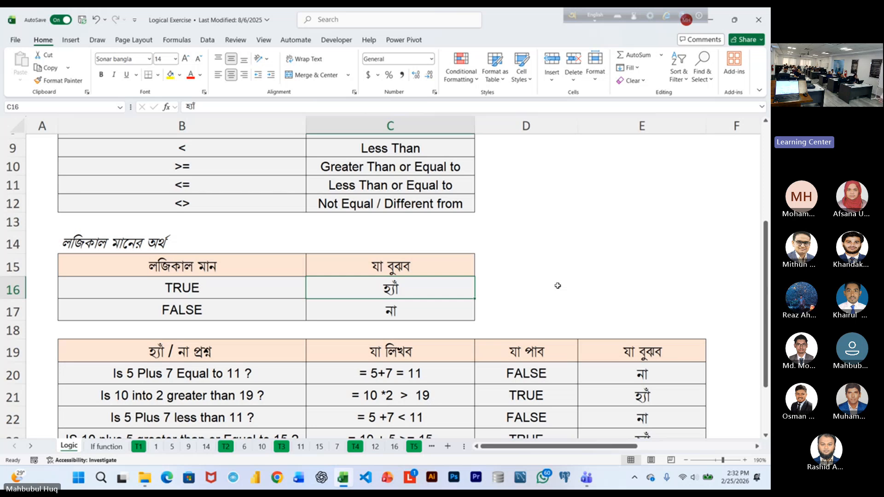
scroll(344, 286, "up", 3)
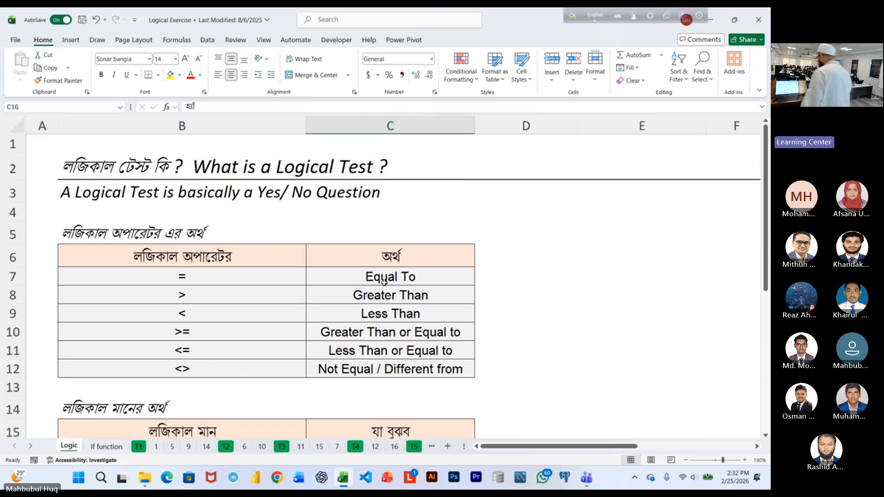
left_click(225, 281)
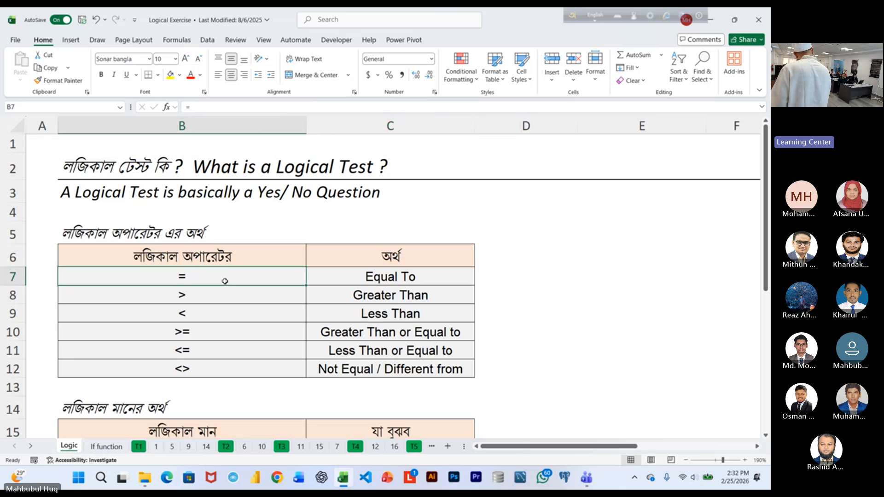
left_click(219, 296)
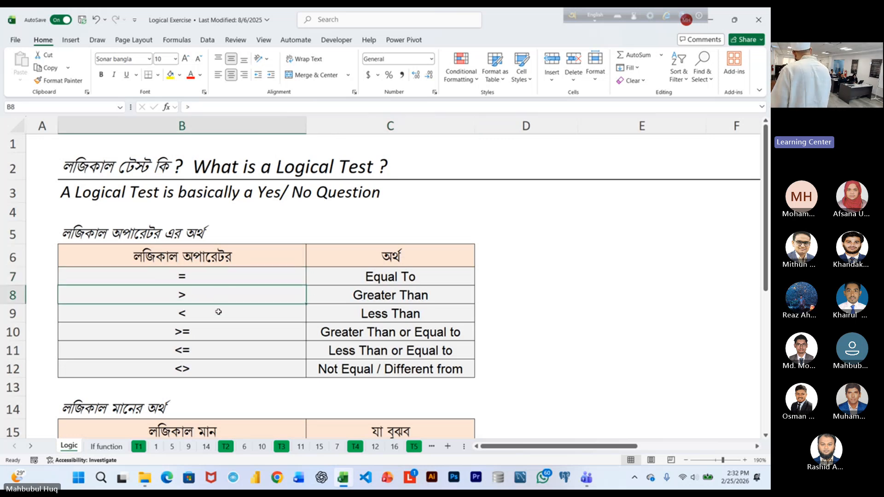
left_click(216, 313)
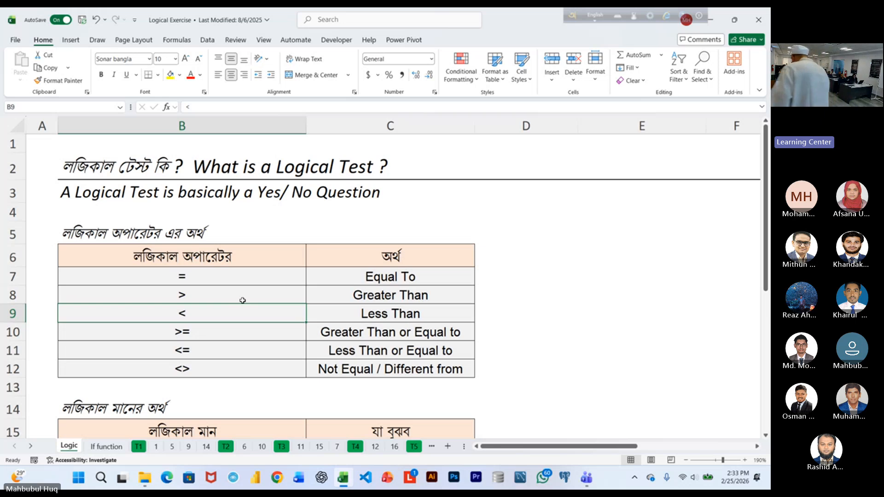
Open the If function sheet and select the empty cell J13 below the house shape.
left_click(106, 446)
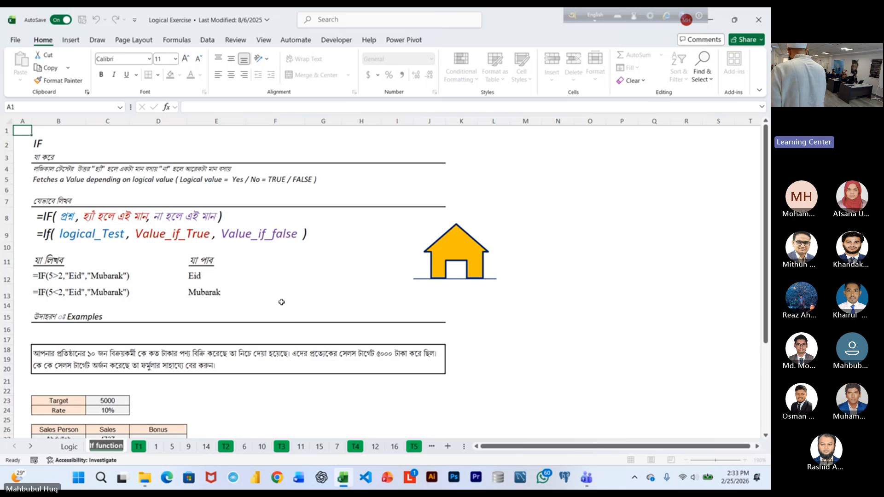
left_click(423, 295)
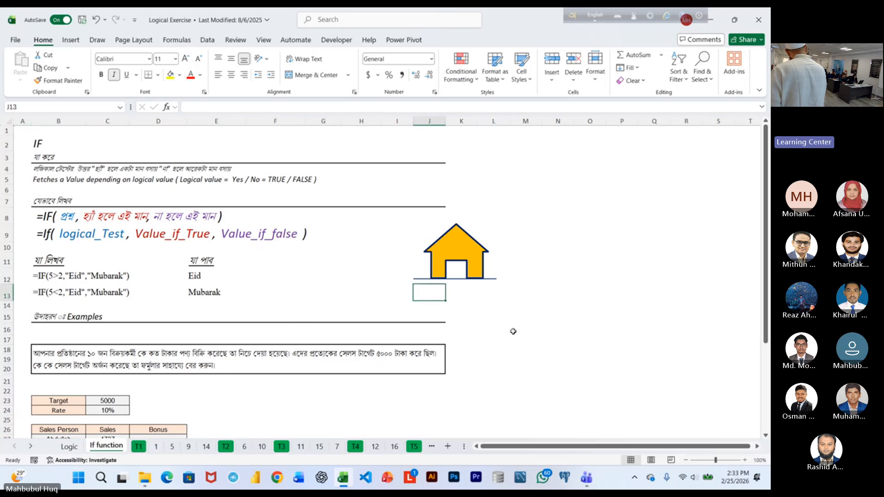
Enter the label Target in cell M4 of the If function sheet.
scroll(431, 325, "up", 5)
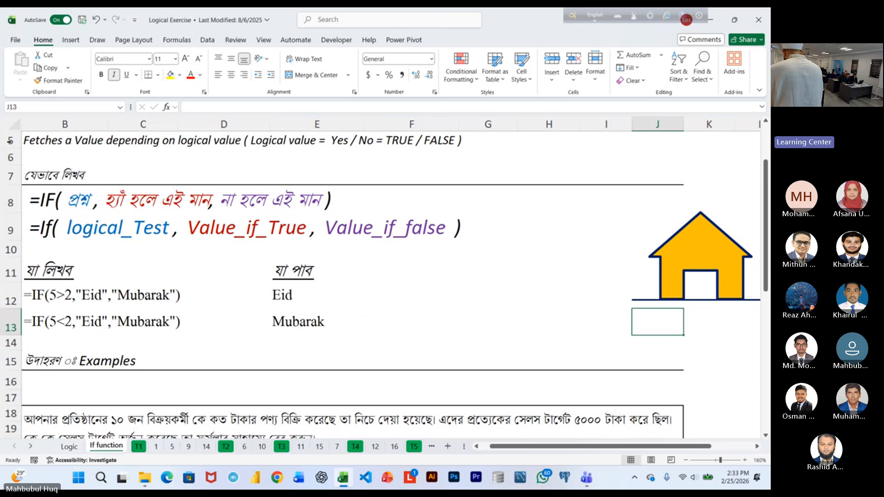
left_click(48, 107)
type("M")
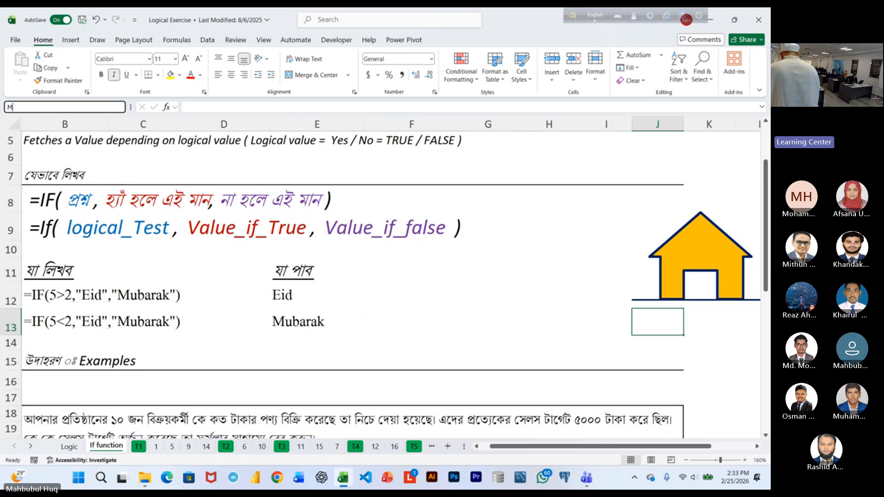
type("4")
key("Return")
scroll(242, 215, "up", 1)
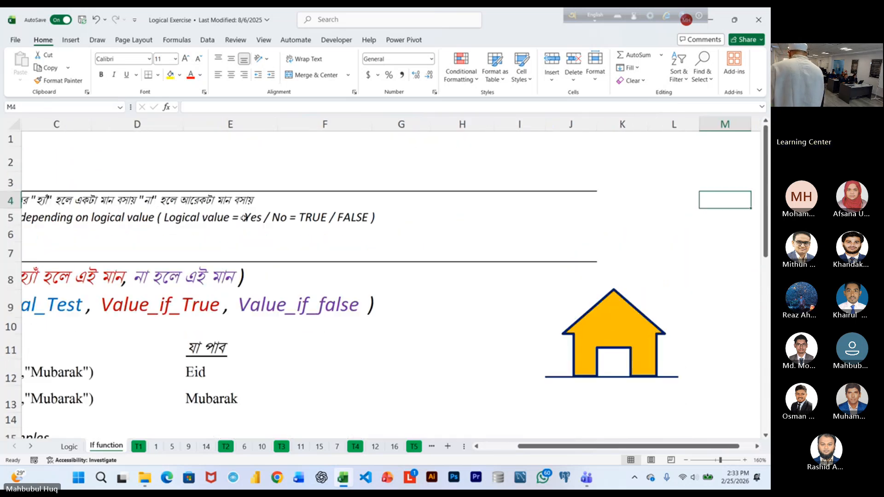
left_click(757, 446)
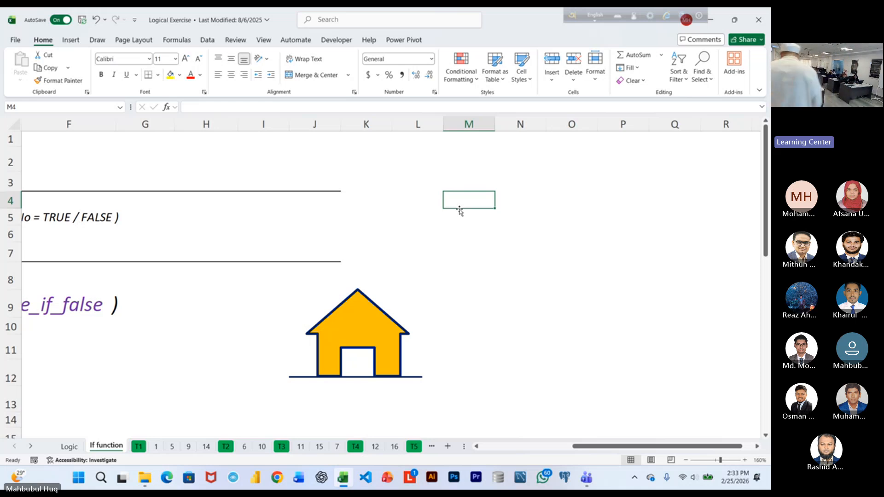
type("Target")
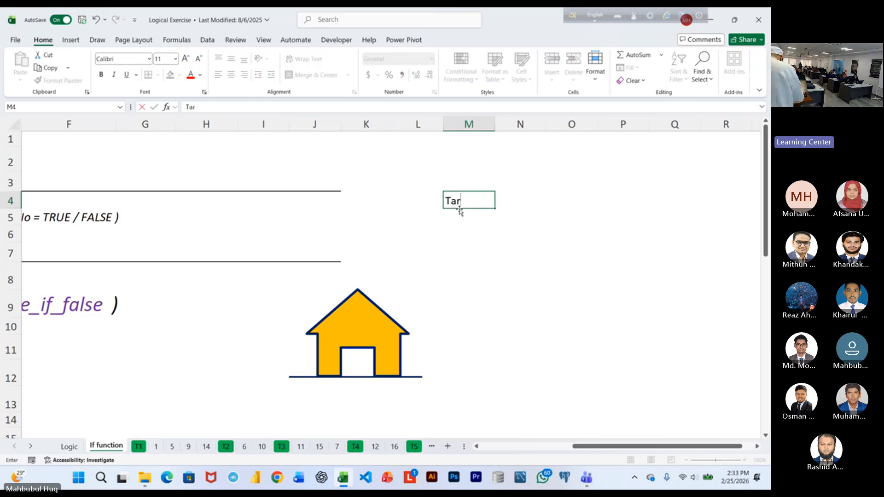
key("Tab")
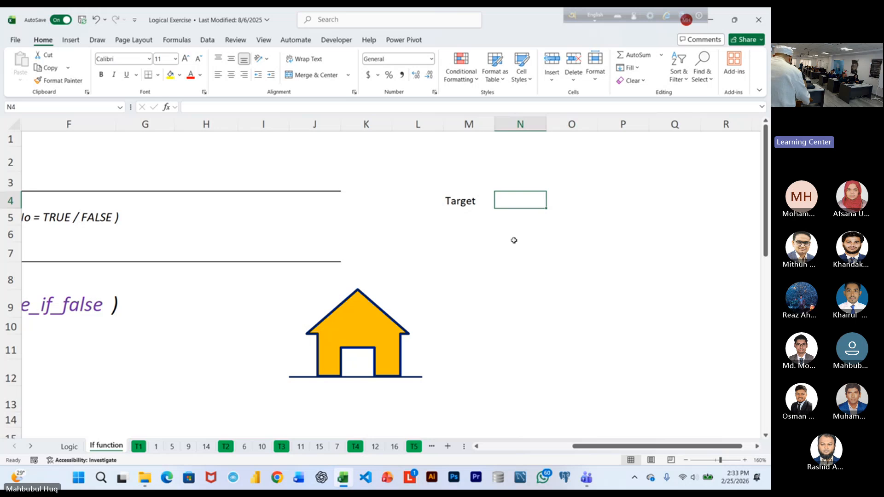
Enter 1000 in N4 as the target value beside its label.
scroll(513, 239, "up", 2, "ctrl")
left_click(559, 199)
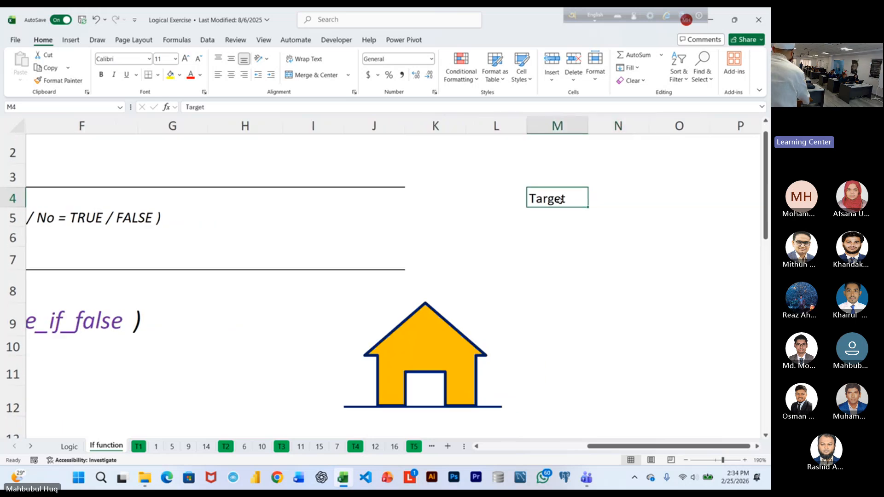
left_click(605, 205)
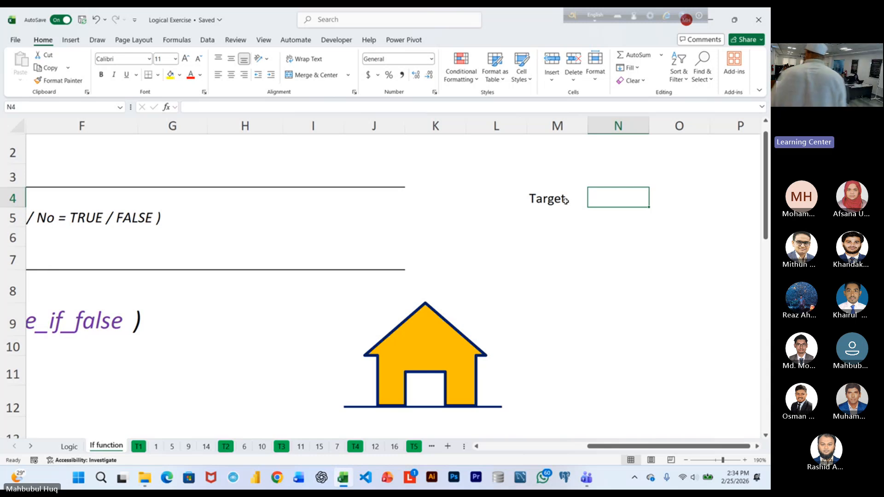
type("1000")
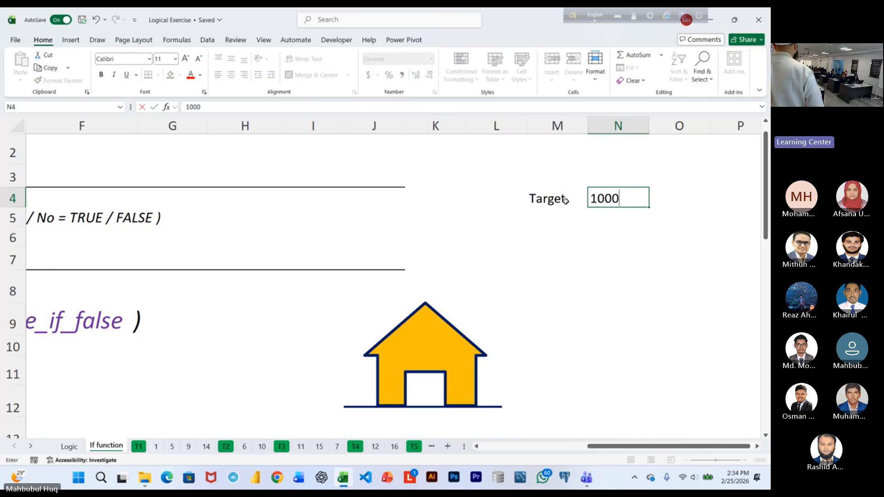
key("Return")
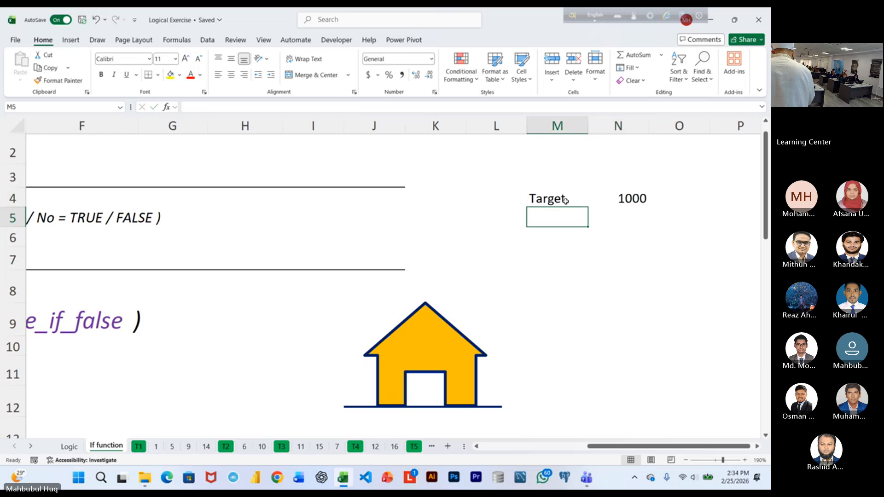
Enter the label Sales in M5, directly below the Target label.
scroll(591, 262, "up", 3)
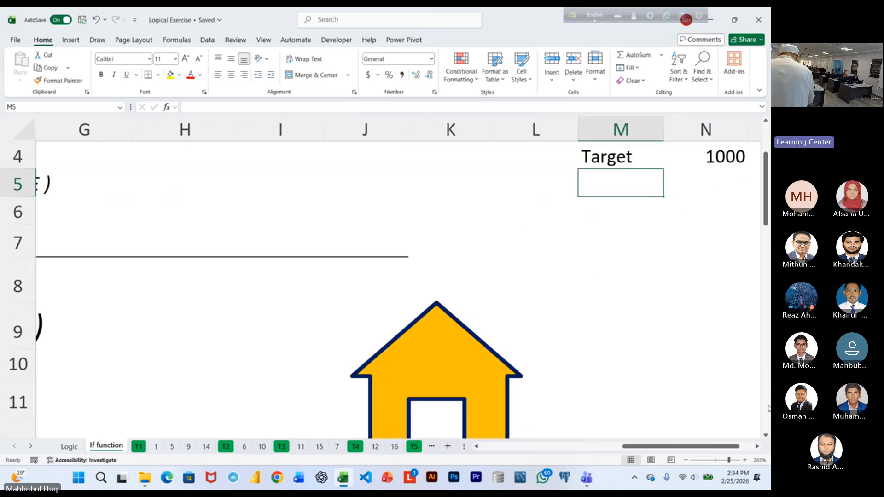
left_click(757, 447)
left_click(757, 446)
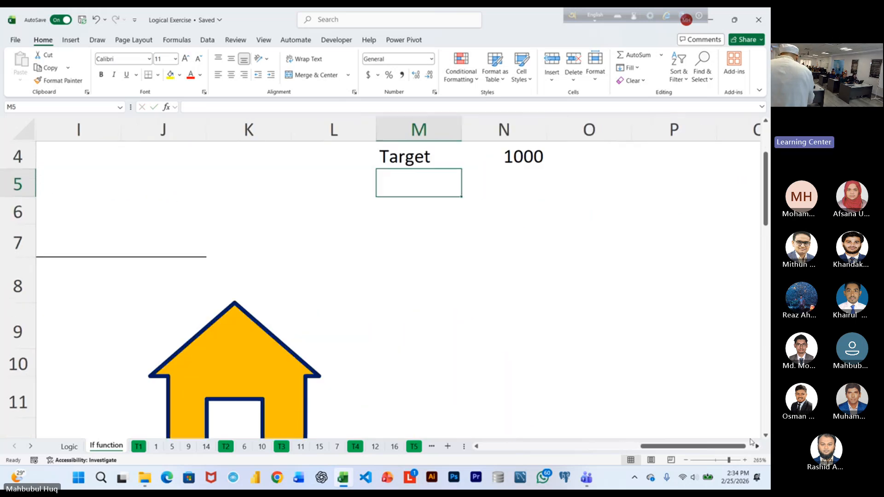
scroll(633, 345, "up", 1)
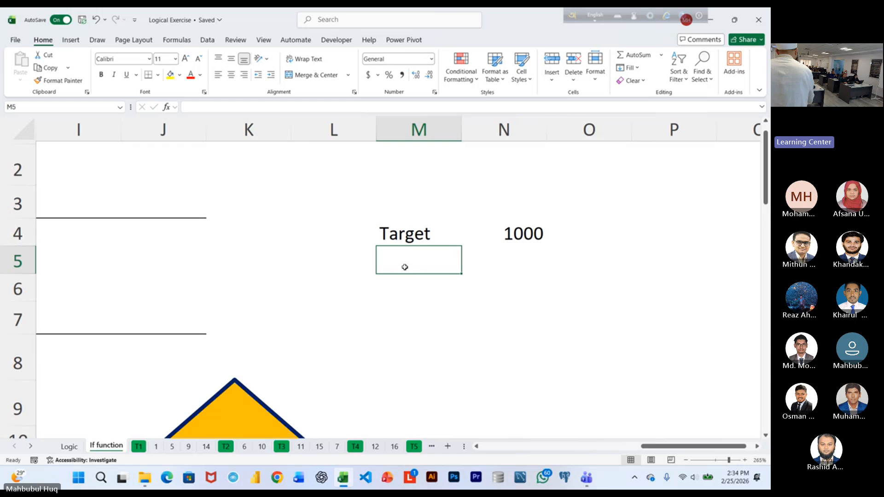
type("Sales")
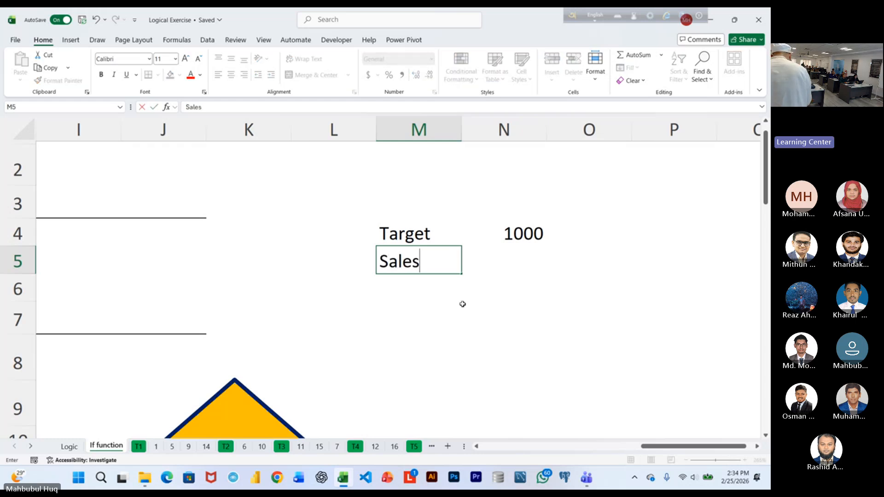
key("Tab")
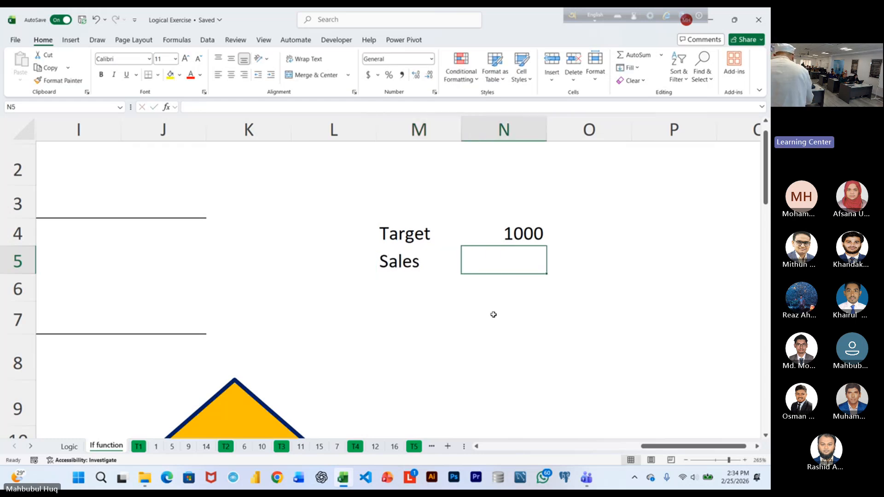
Enter 1200 in N5 as the sales value beside its label.
scroll(493, 312, "up", 1, "ctrl")
double_click(757, 447)
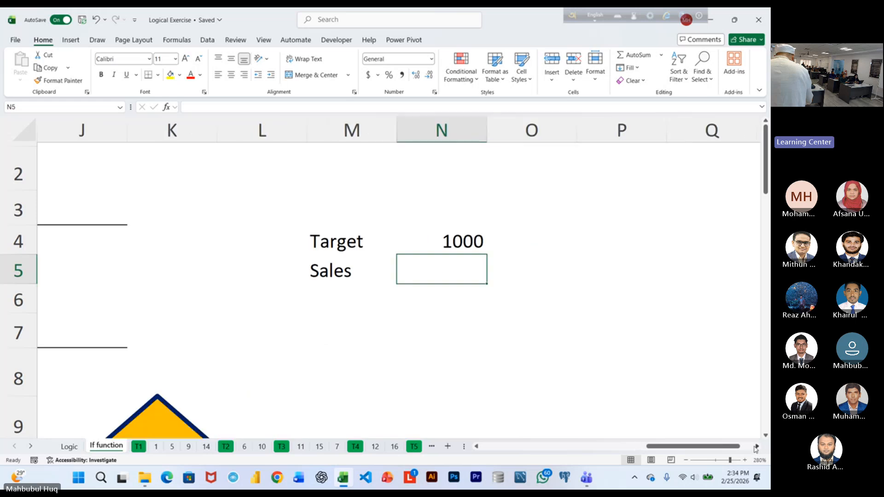
type("1200")
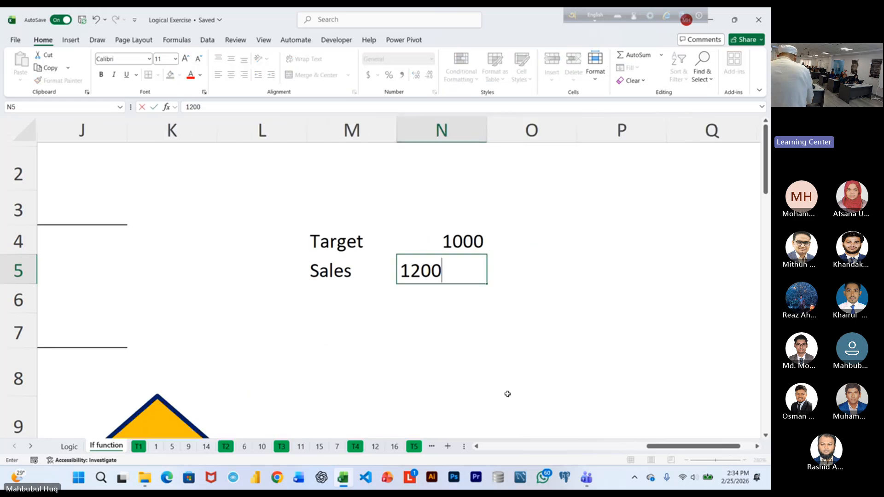
left_click(575, 312)
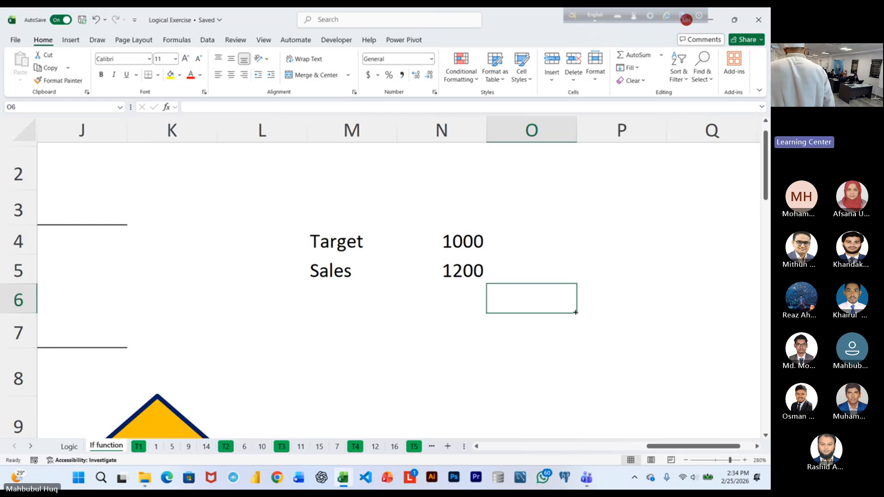
Apply all borders to the target and sales cells M4:N5.
left_click_drag(342, 248, 408, 270)
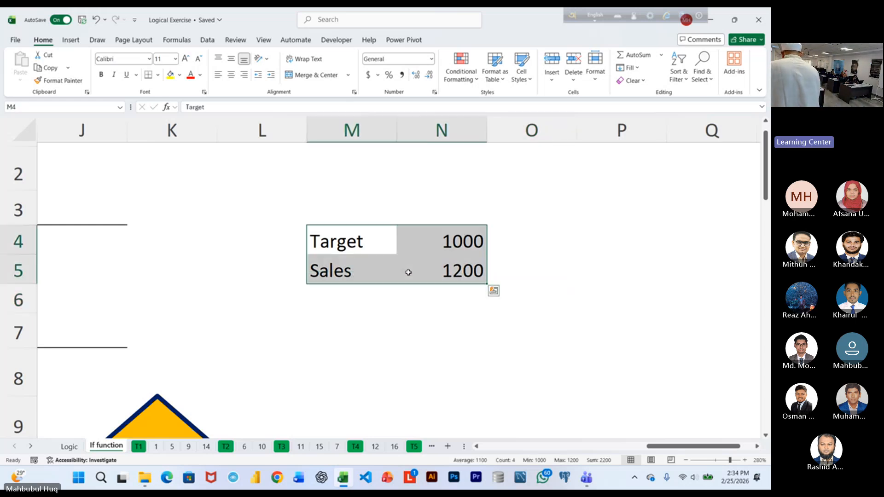
left_click(409, 271)
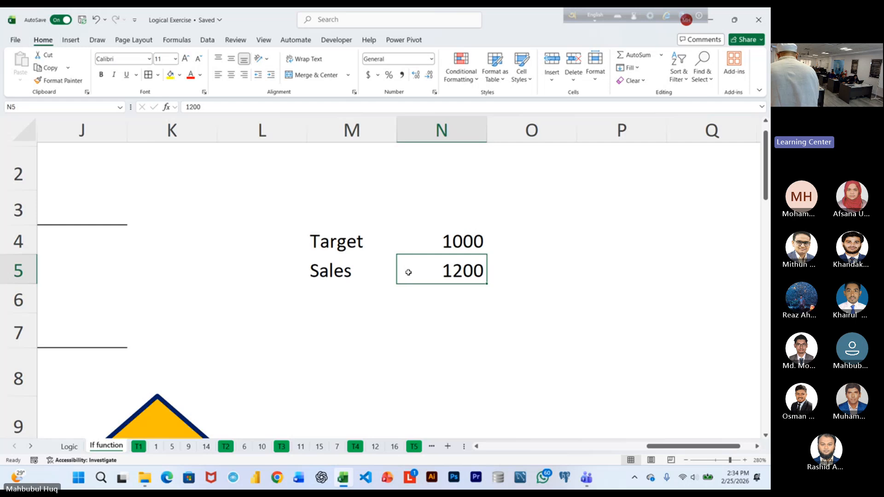
left_click(342, 247)
key("ctrl+a")
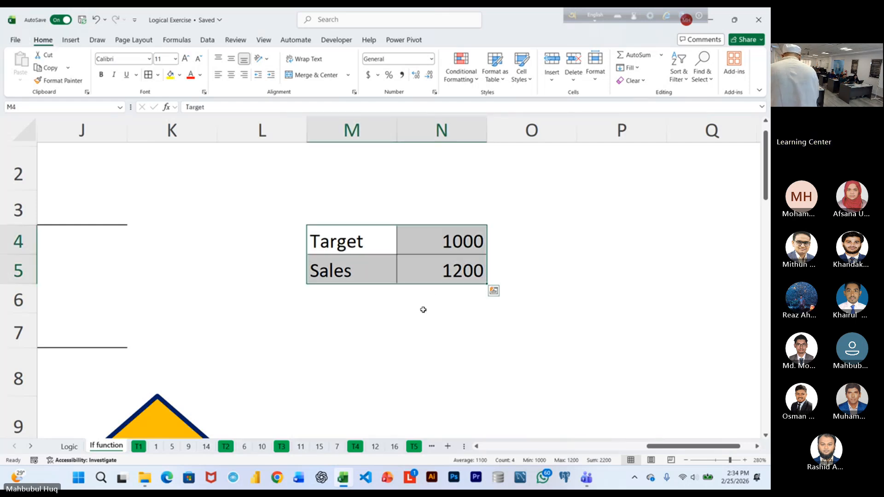
Align cell N7's content to the top and left and enlarge its font size to 24.
left_click(435, 318)
left_click(218, 74)
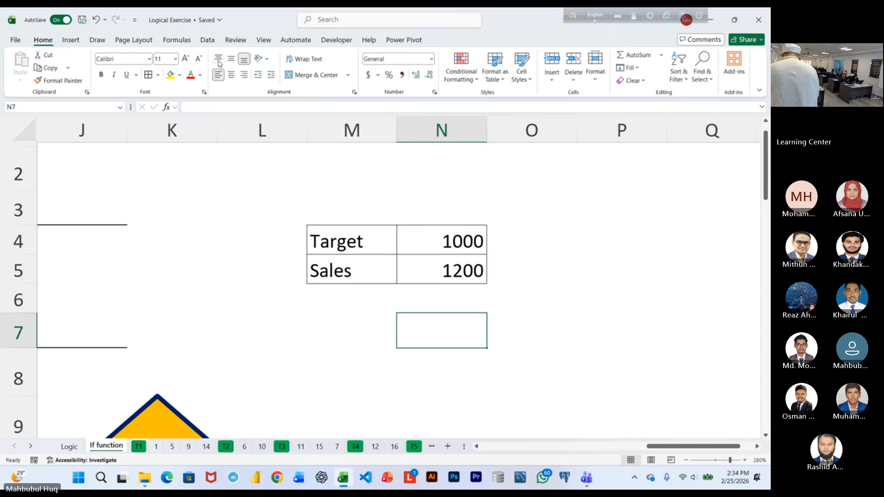
left_click(218, 58)
left_click(186, 59)
left_click(186, 58)
left_click(186, 58)
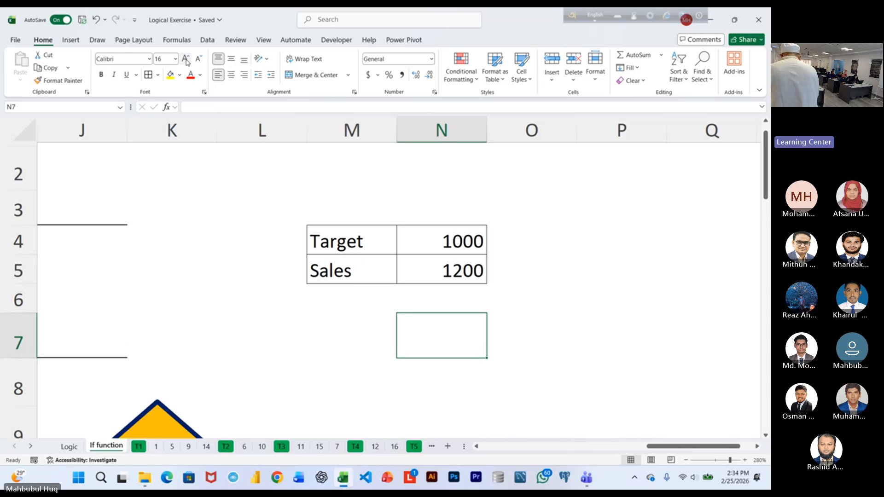
left_click(186, 58)
left_click(186, 59)
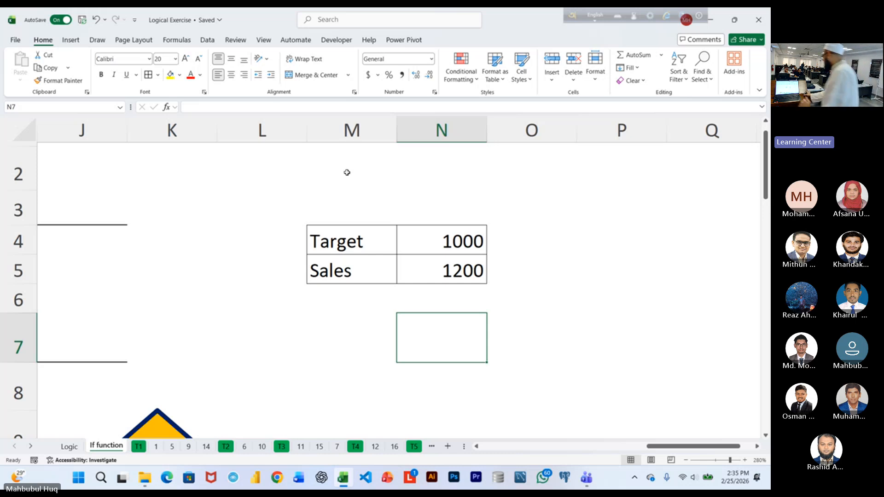
left_click(186, 60)
left_click(186, 60)
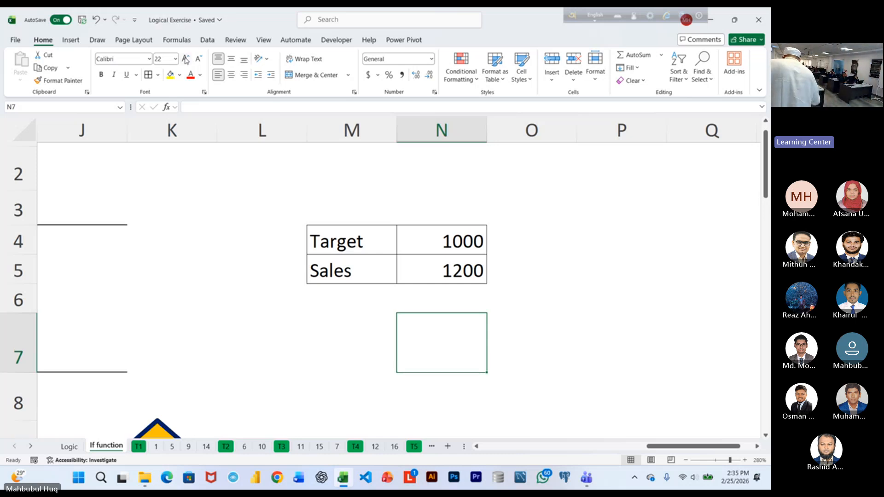
Enter the logical test =N5>N4 in N7 to check whether sales exceed the target.
type("=")
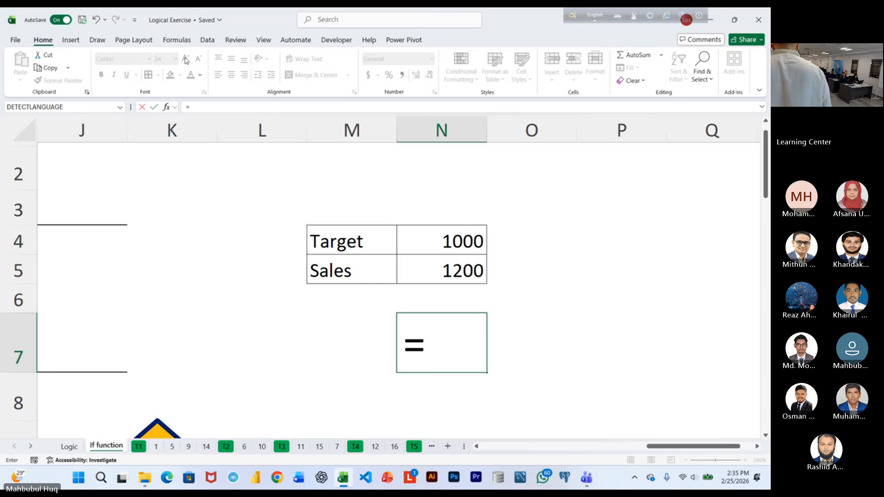
left_click(461, 274)
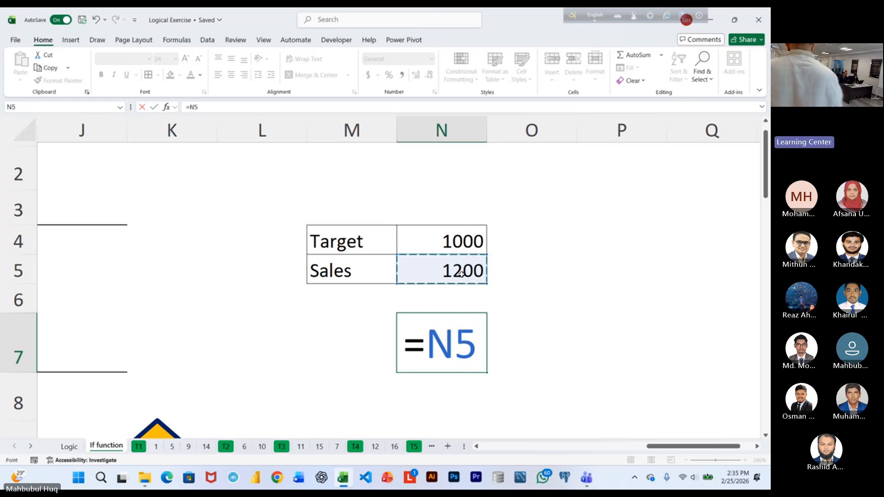
type(">")
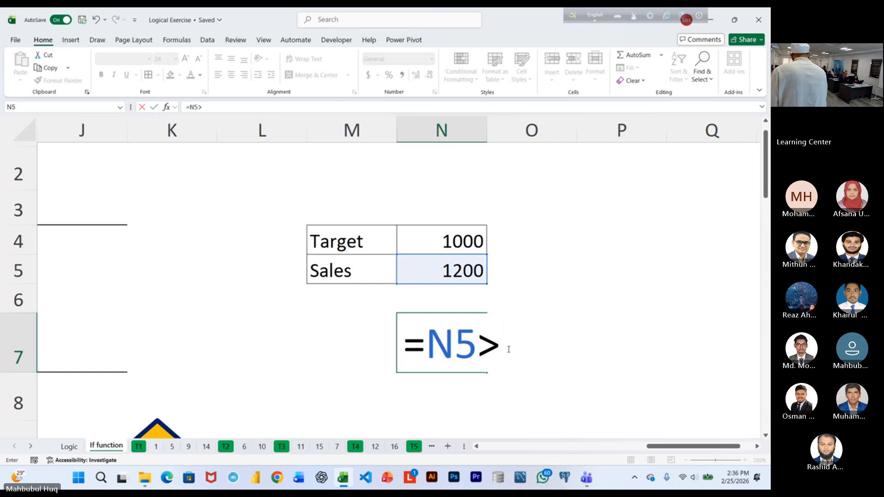
left_click(461, 244)
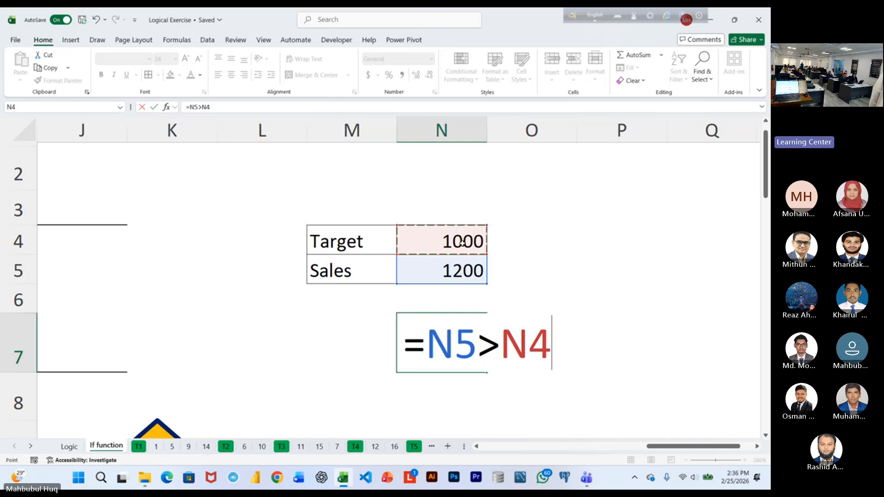
key("Return")
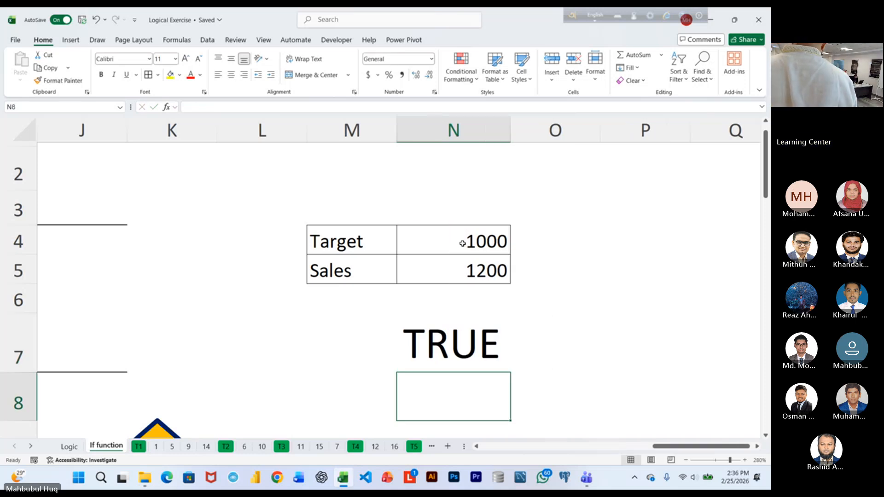
Examine the cell references in N7's comparison formula, close it without changes and select the target value in N4.
left_click(433, 345)
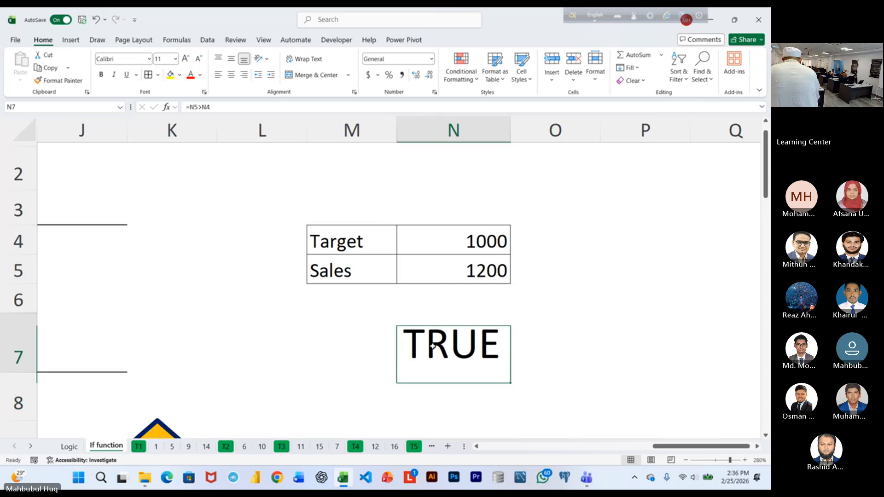
double_click(432, 346)
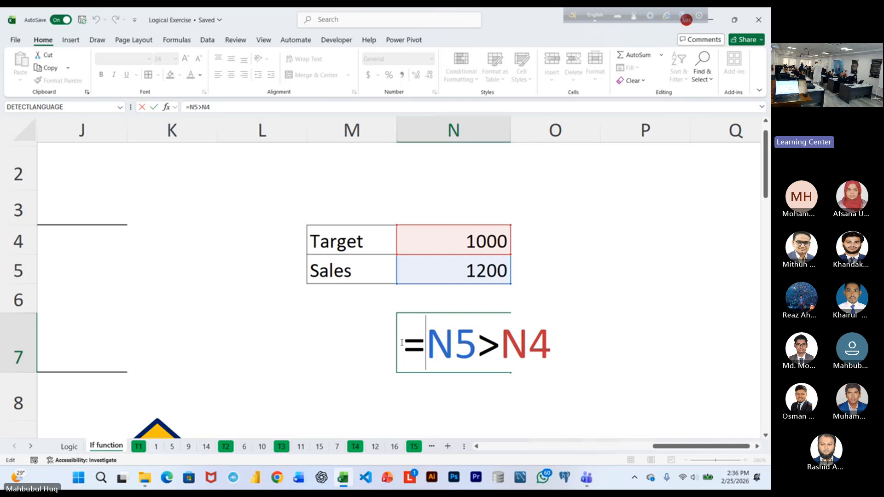
scroll(401, 342, "up", 1)
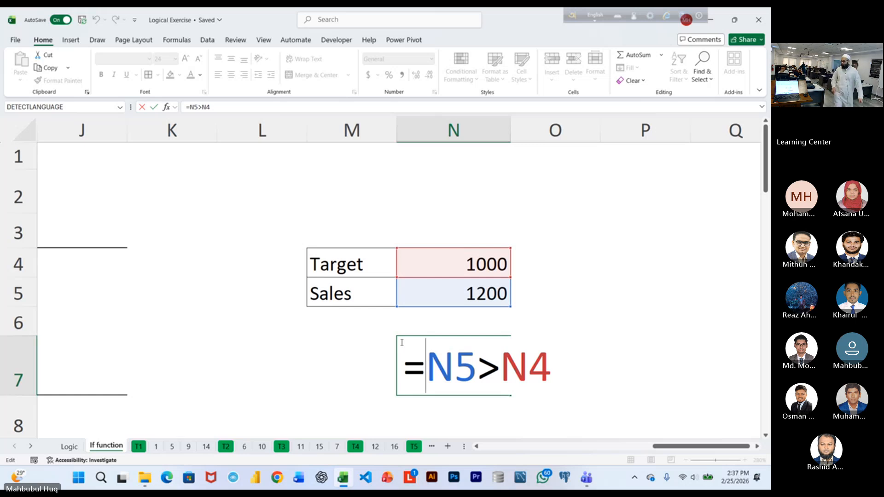
key("Return")
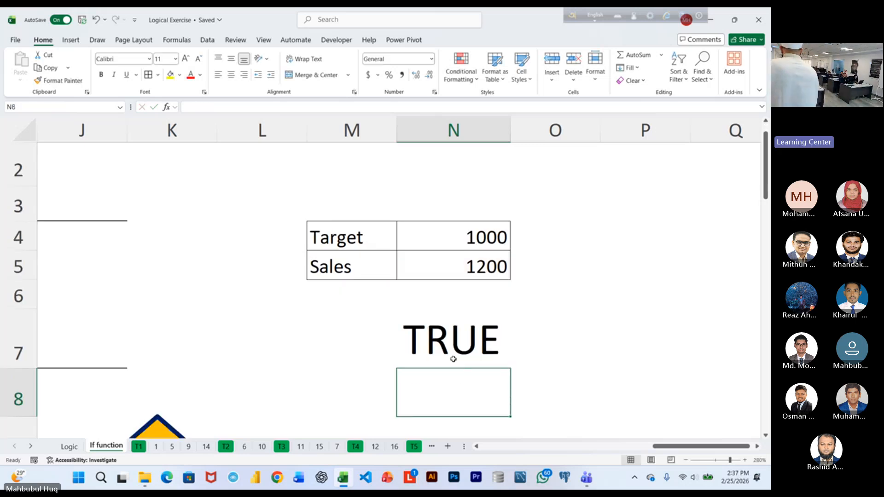
left_click(495, 237)
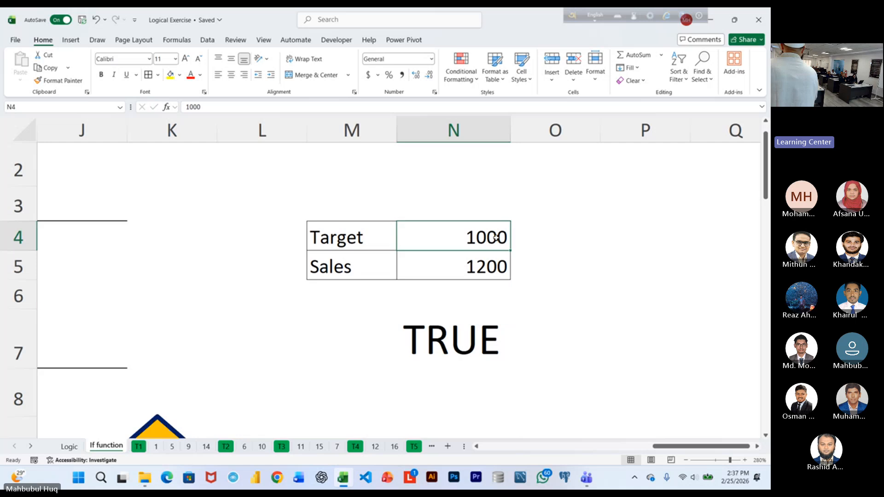
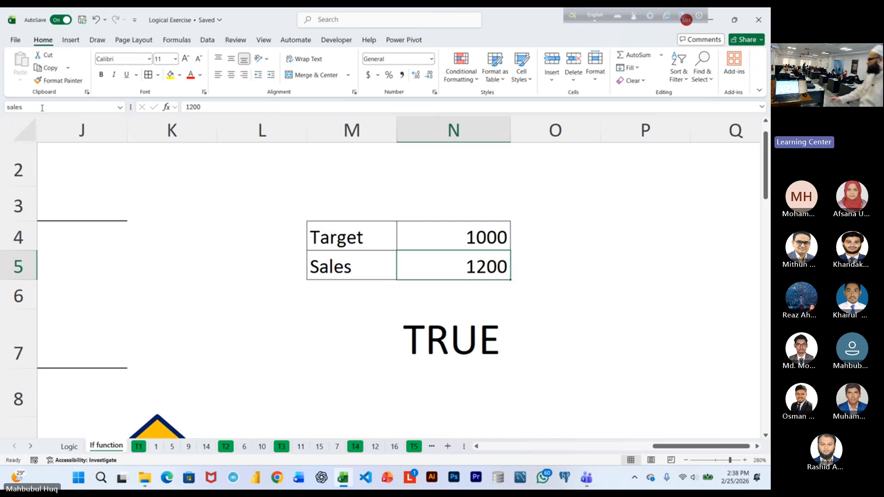
Go to the named cells target and sales in turn to check their locations, declining the incoming WhatsApp call.
left_click(538, 164)
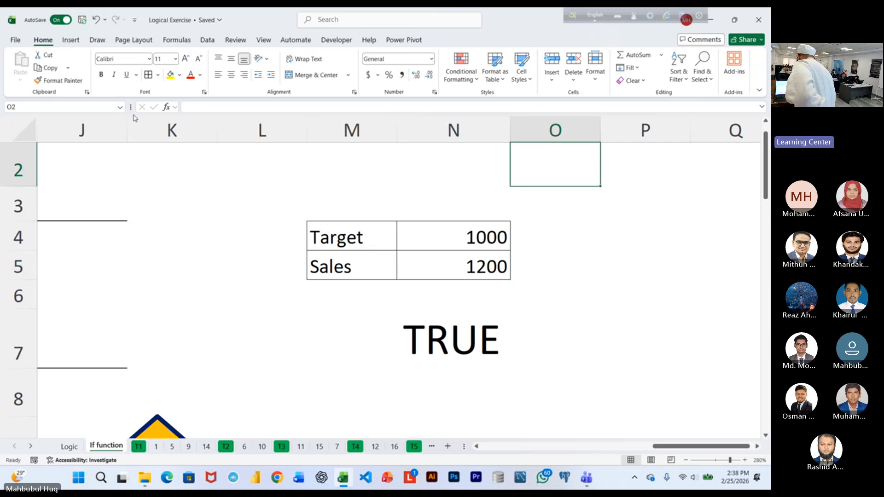
left_click(121, 107)
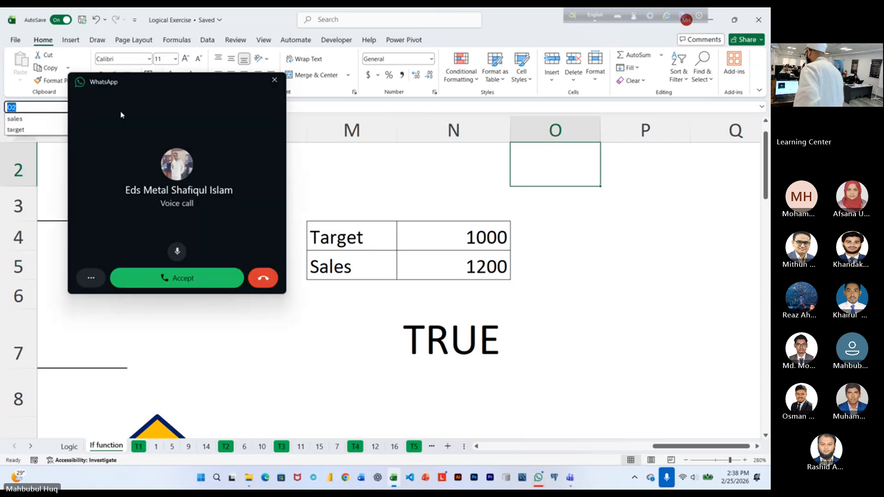
left_click(265, 278)
left_click(266, 278)
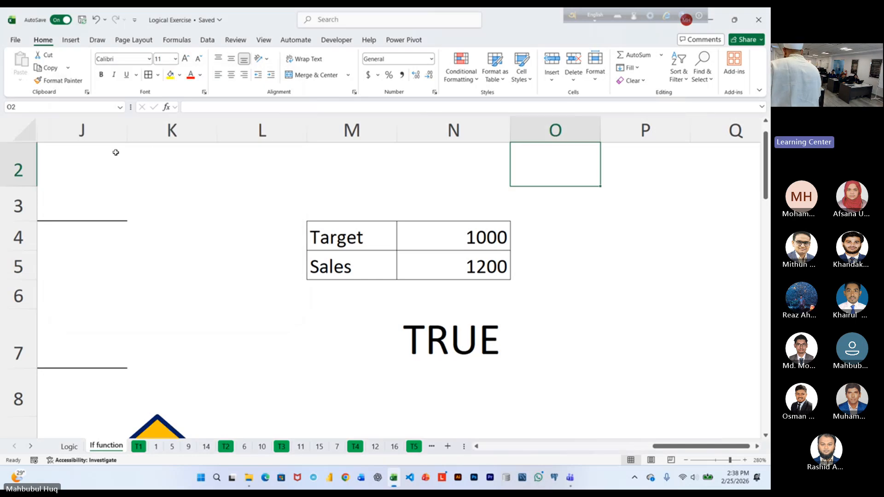
left_click(121, 108)
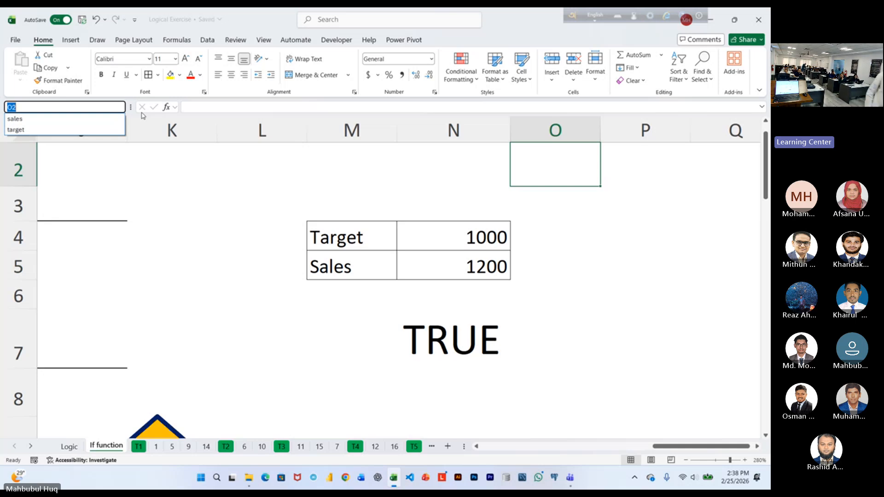
left_click(31, 131)
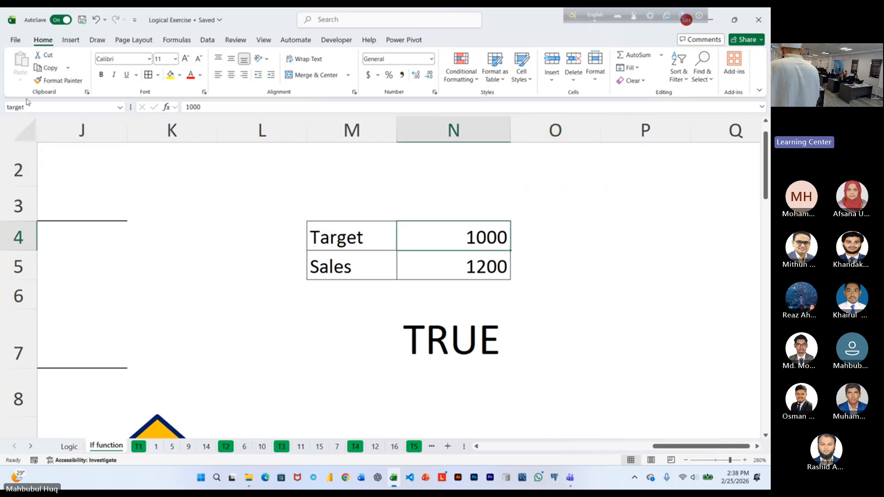
left_click(120, 107)
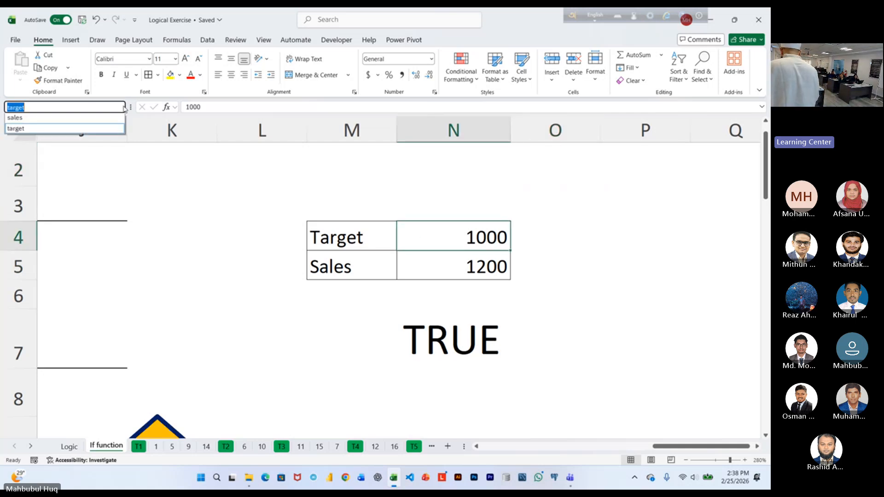
left_click(101, 119)
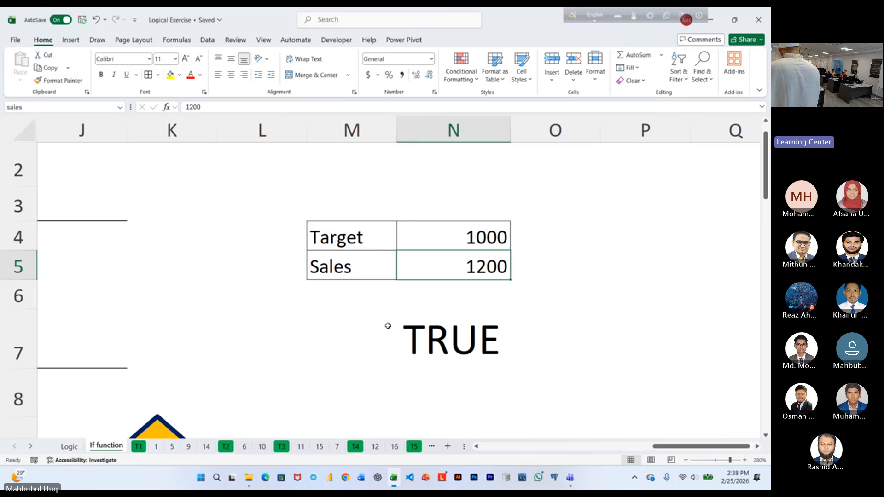
Replace N7's formula with =sales>target, referring to the named sales and target cells.
left_click(416, 336)
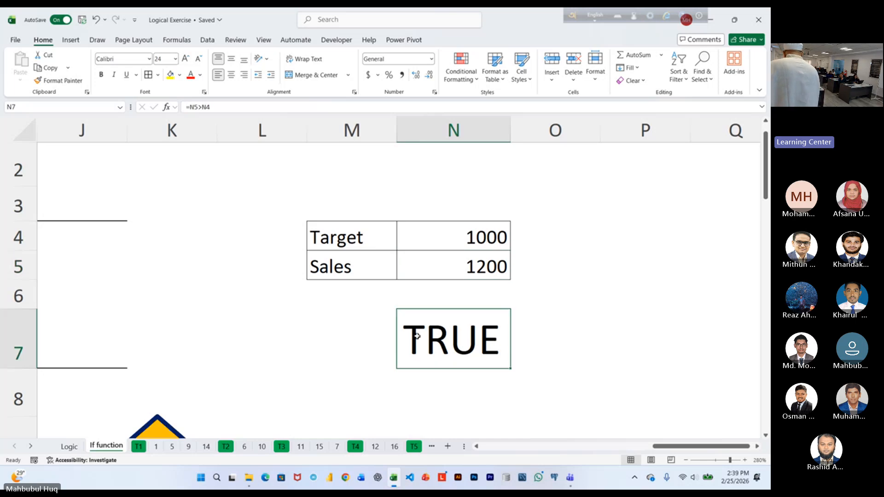
key("Delete")
type("=")
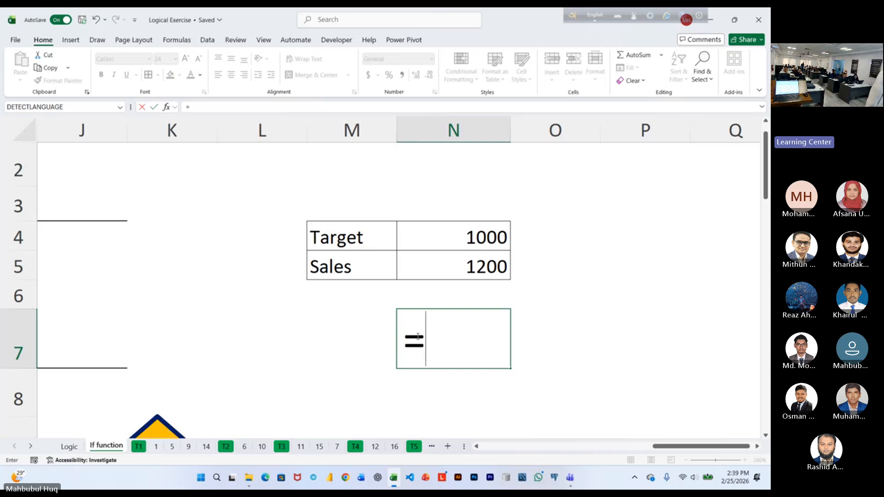
left_click(444, 261)
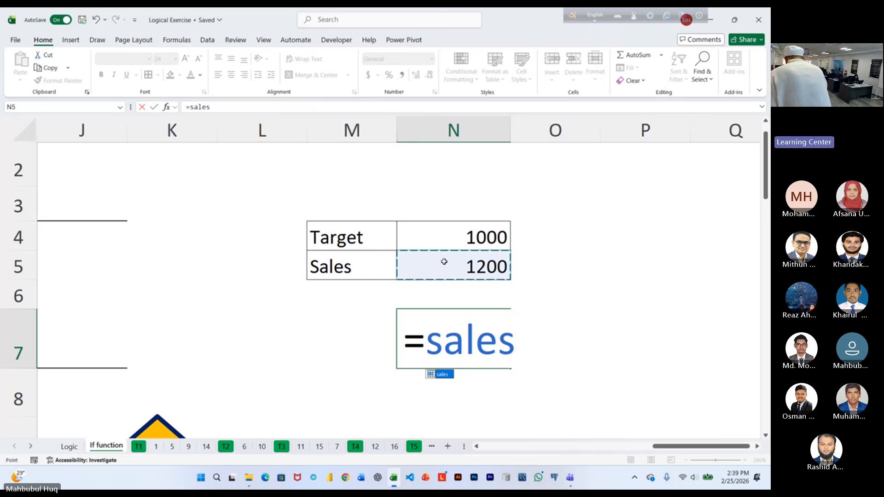
type(">")
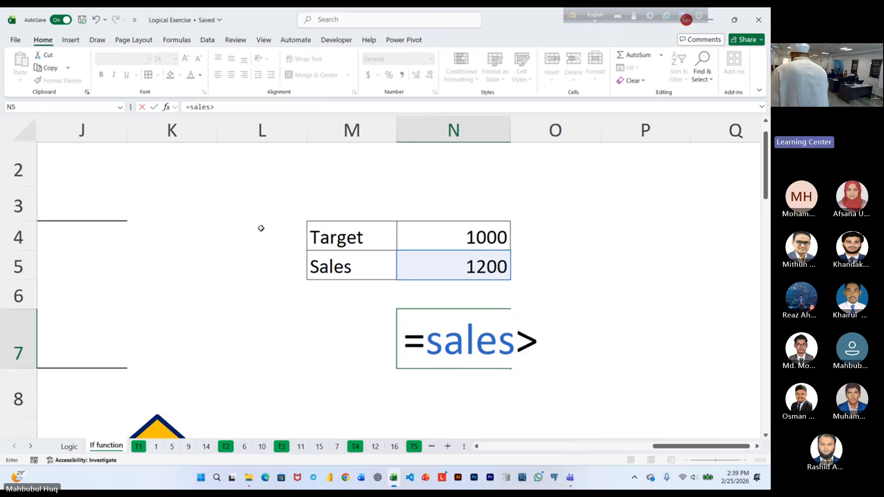
left_click(458, 238)
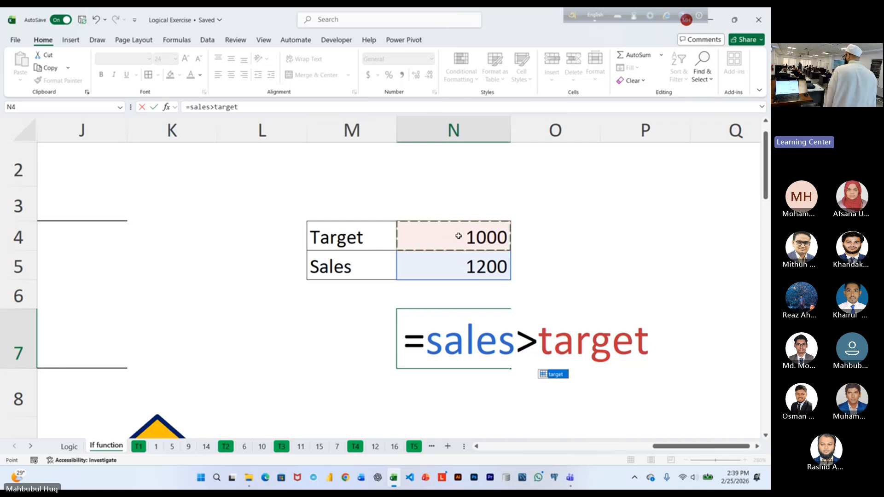
key("ctrl+Return")
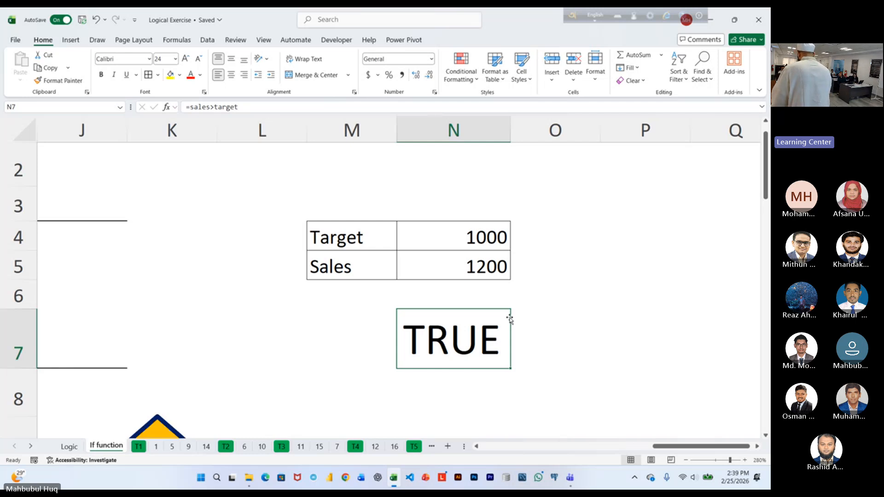
Change the comparison in N7 to greater than or equal, so the formula reads =sales>=target.
double_click(420, 341)
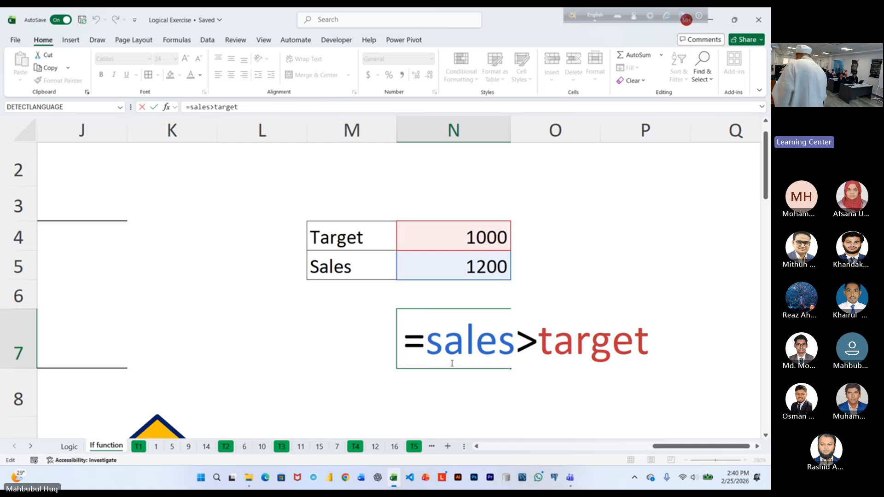
left_click(540, 343)
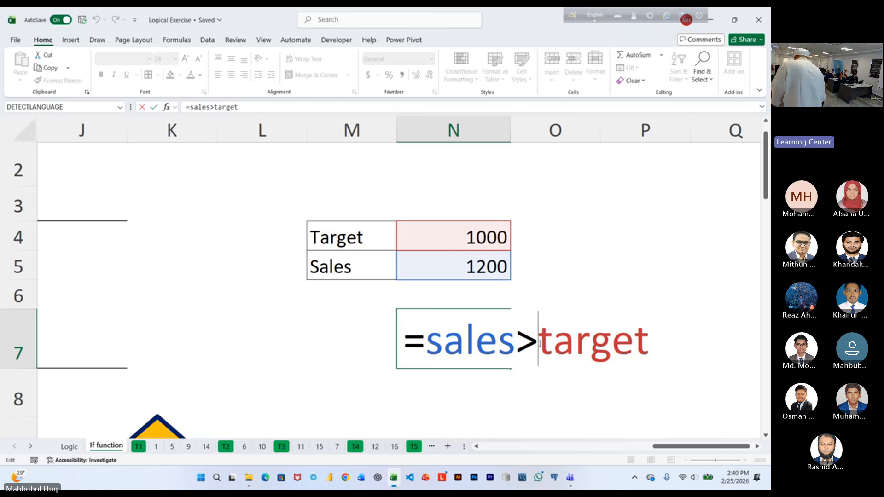
type("=")
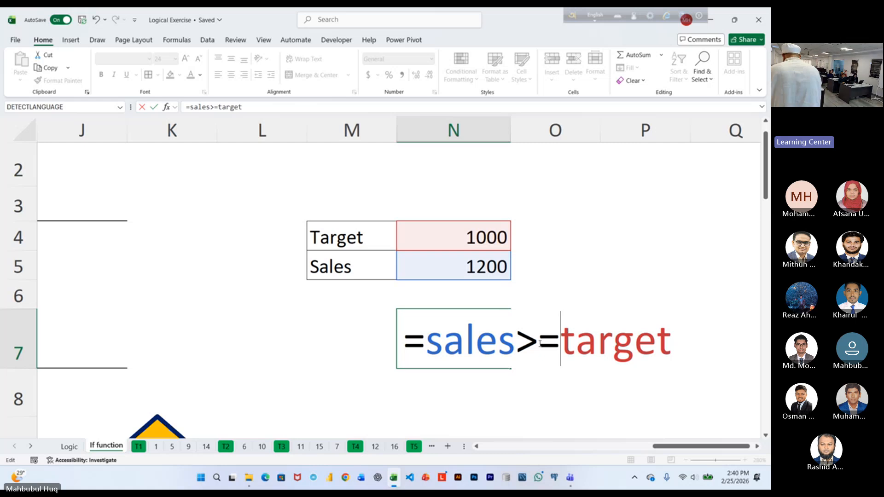
key("ctrl+Return")
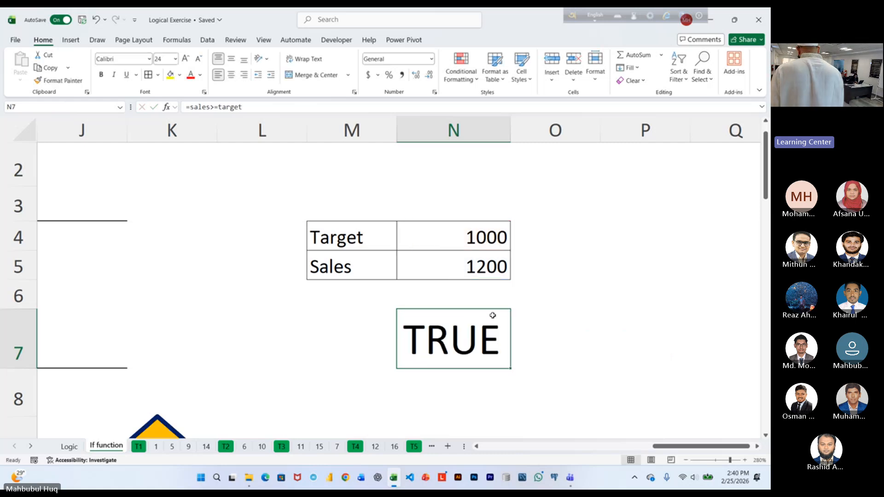
Set the sales value in N5 to 1000 to test the comparison with equal values.
left_click(425, 265)
type("1")
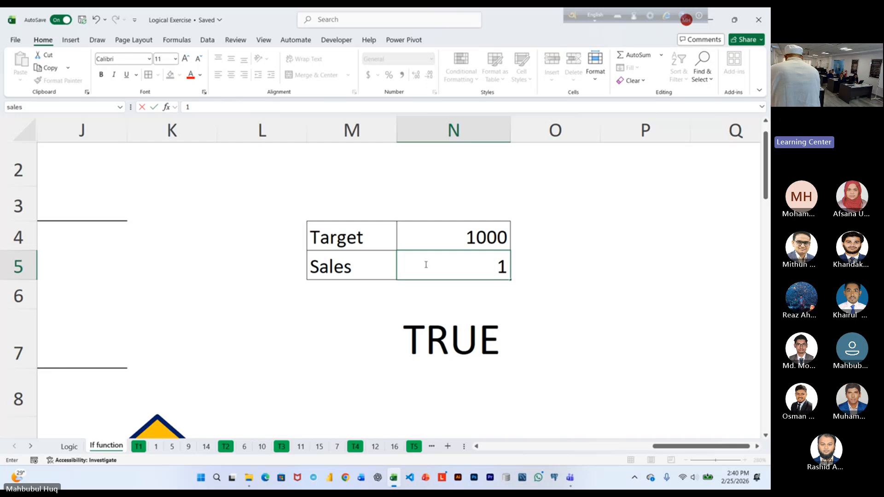
type("000")
key("Return")
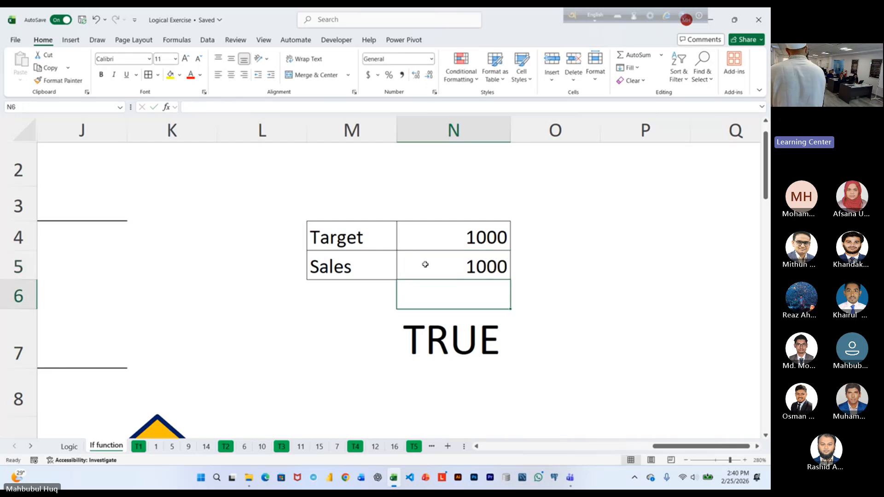
Set the sales value in N5 to 700 and widen column N so N7's result fits.
left_click(427, 262)
type("7")
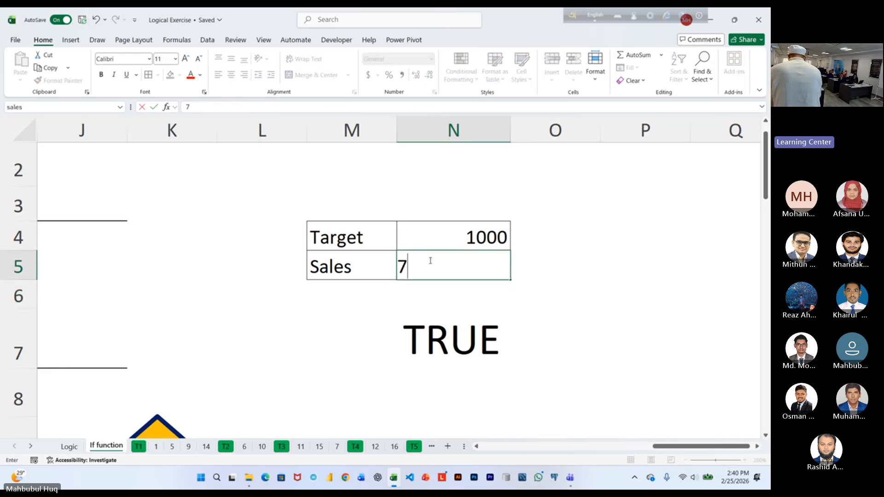
type("00")
key("Return")
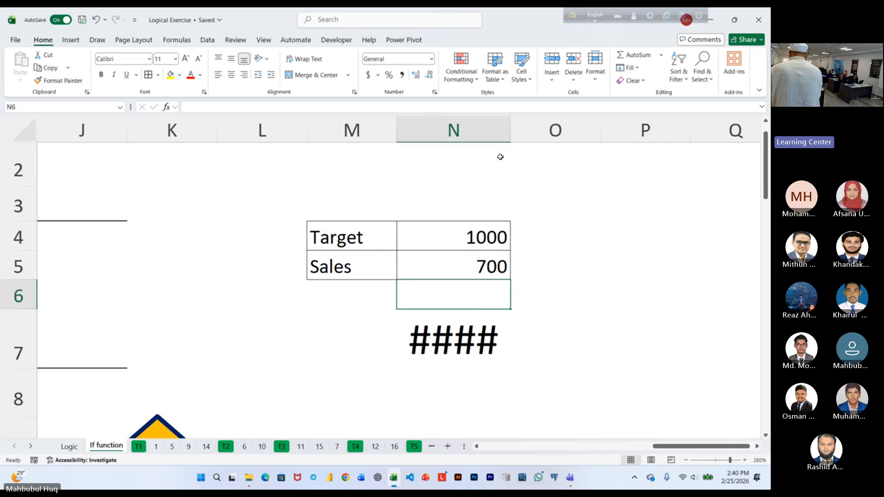
left_click_drag(510, 130, 538, 129)
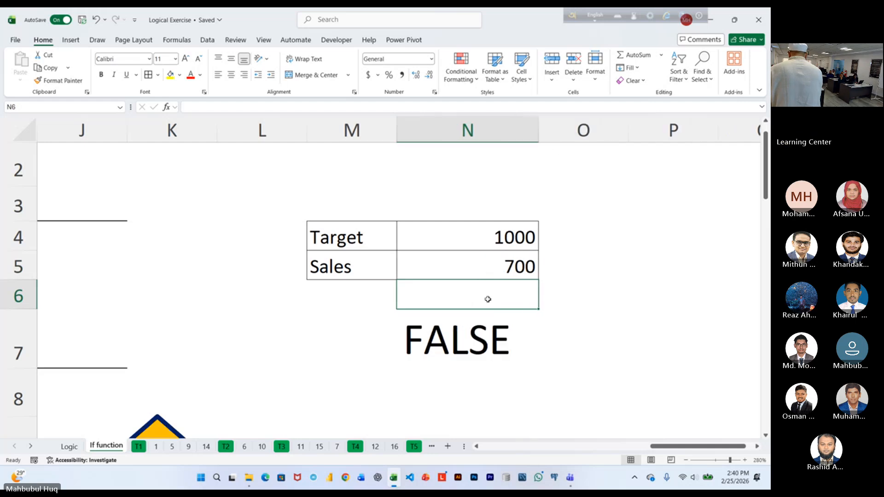
Examine the named references in N7's formula, decline the incoming WhatsApp call and close the formula without changes.
left_click(480, 336)
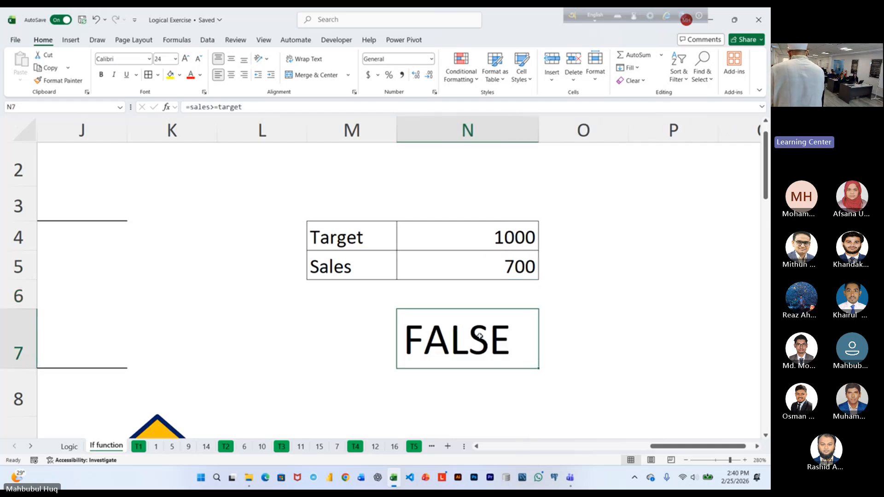
double_click(480, 336)
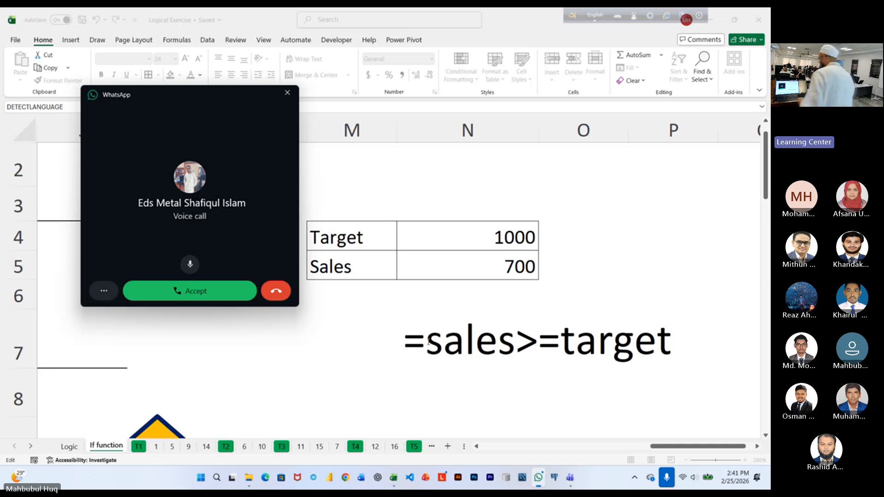
left_click(282, 293)
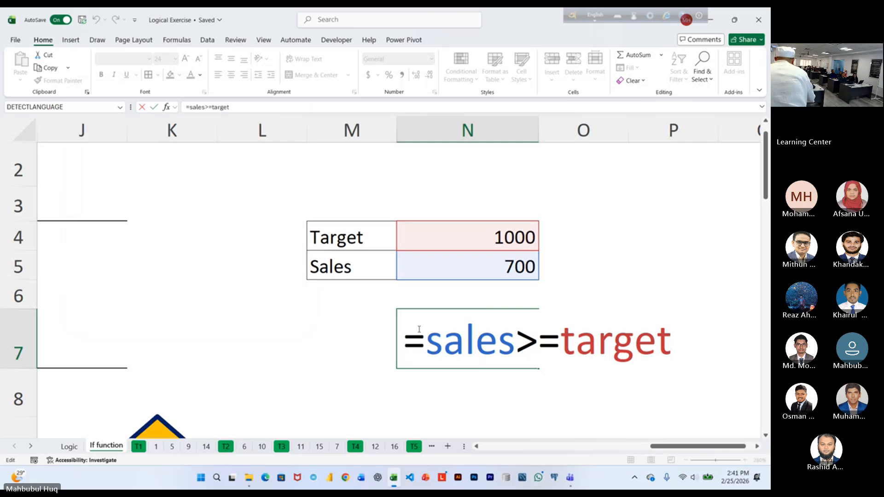
key("Return")
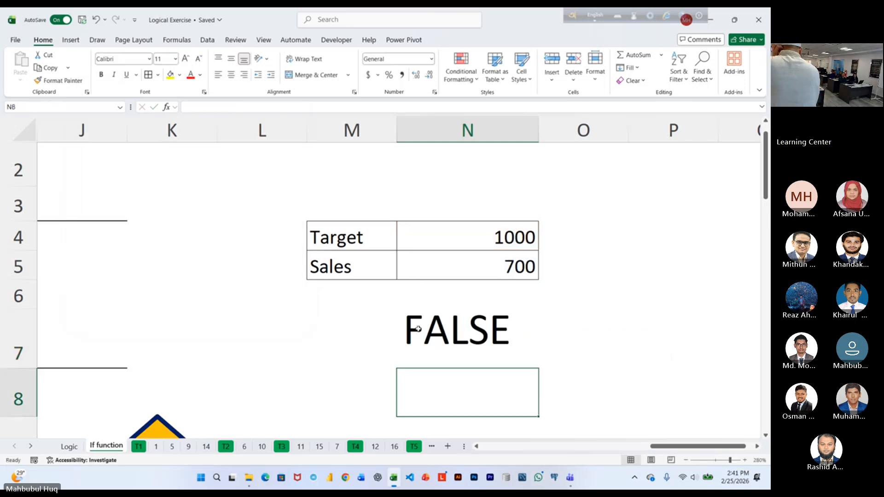
Examine the IF function's description, syntax lines and Eid/Mubarak examples beside the comparison table.
left_click(434, 340)
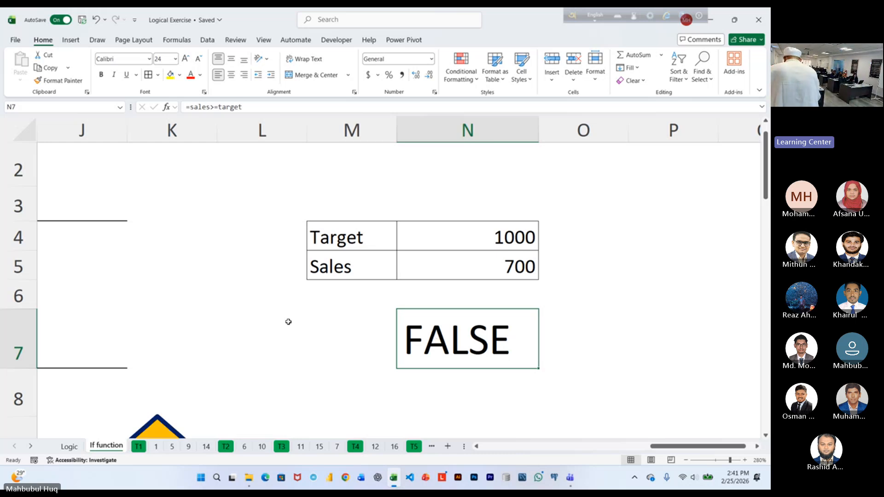
scroll(289, 317, "down", 7, "ctrl")
scroll(290, 315, "down", 3, "ctrl")
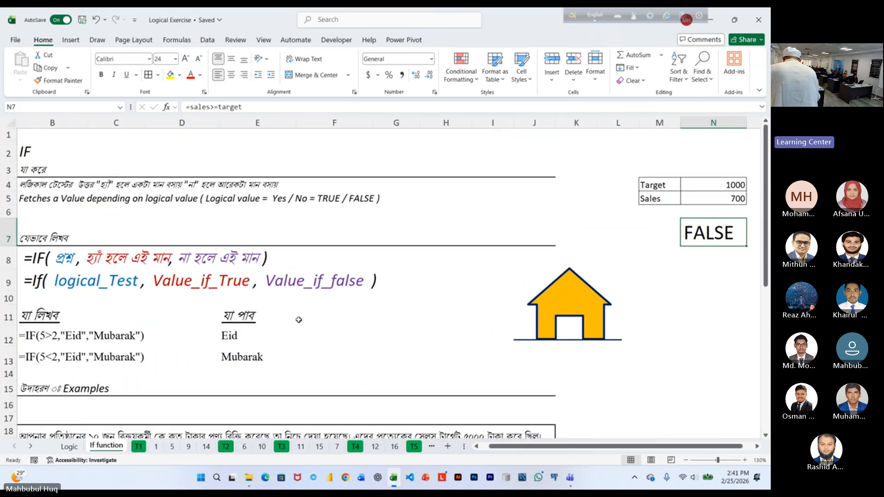
scroll(391, 384, "up", 1, "ctrl")
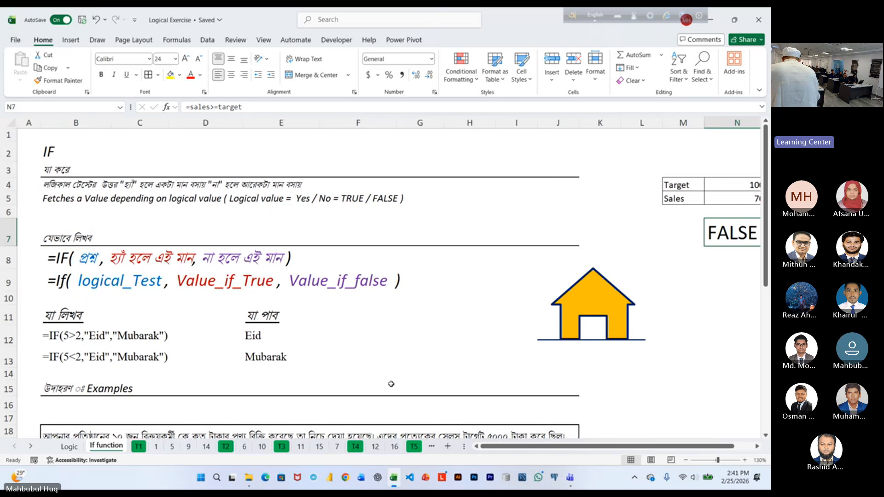
left_click_drag(531, 449, 496, 449)
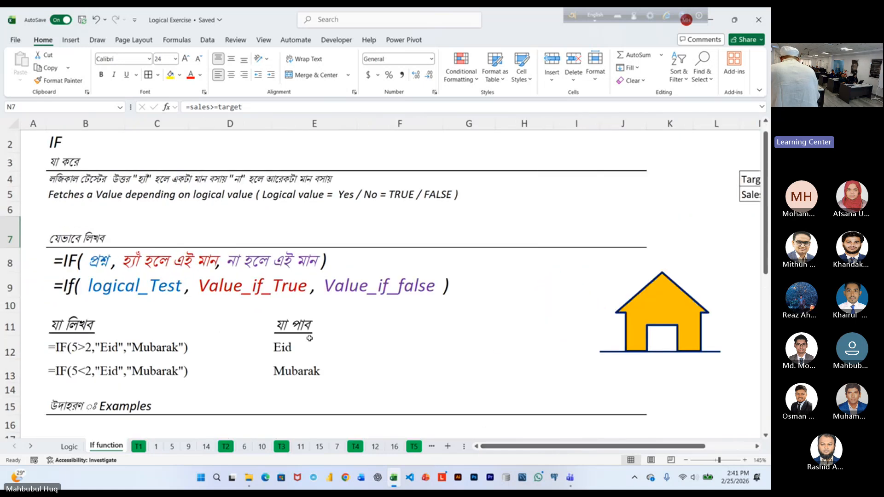
scroll(338, 345, "up", 1)
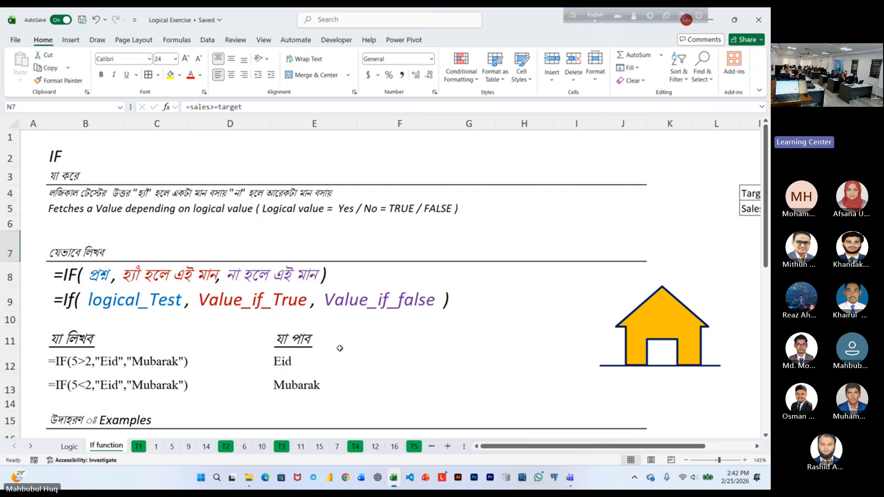
Return to the Target and Sales table with the comparison cell N7 selected.
key("Right")
key("Right")
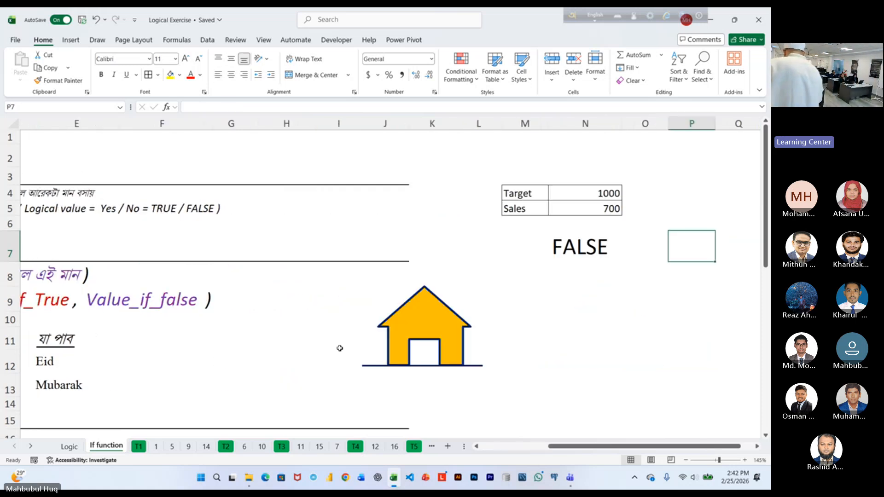
key("Right")
key("Right")
key("Right")
key("Right")
key("Right")
key("Right")
key("Left")
key("Left")
key("Left")
key("Left")
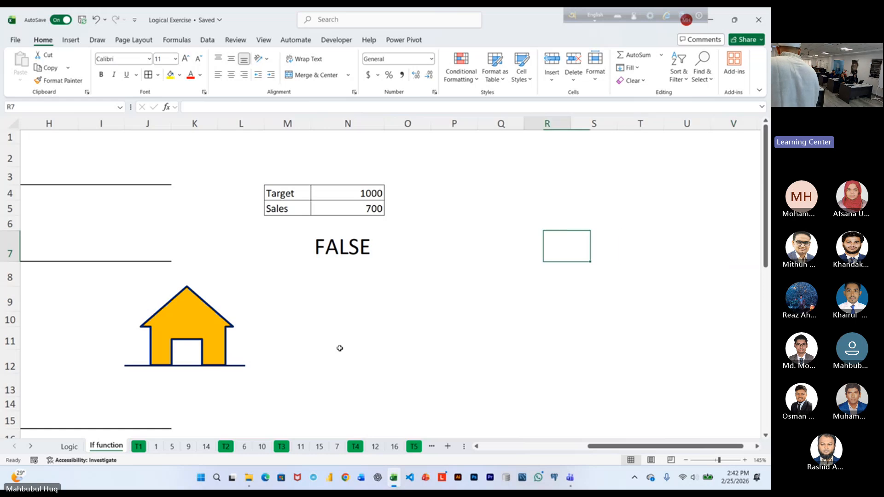
key("Left")
key("Left")
key("Left")
key("Left")
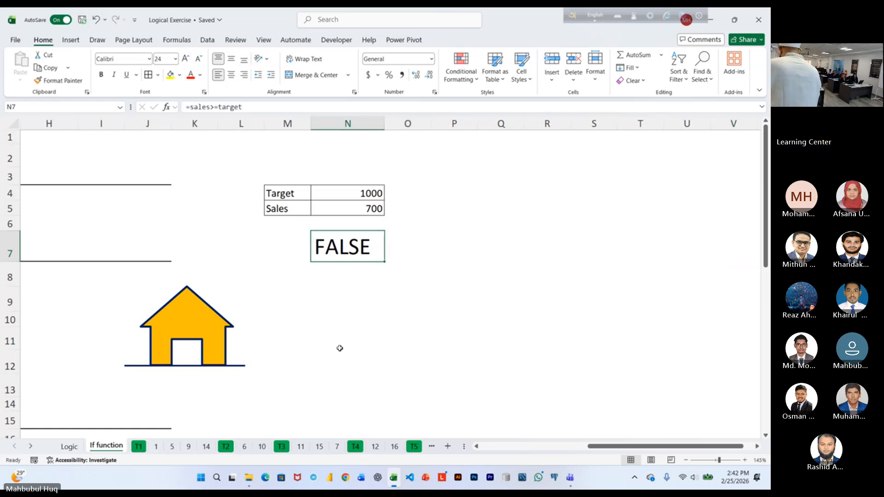
scroll(298, 351, "up", 1, "ctrl")
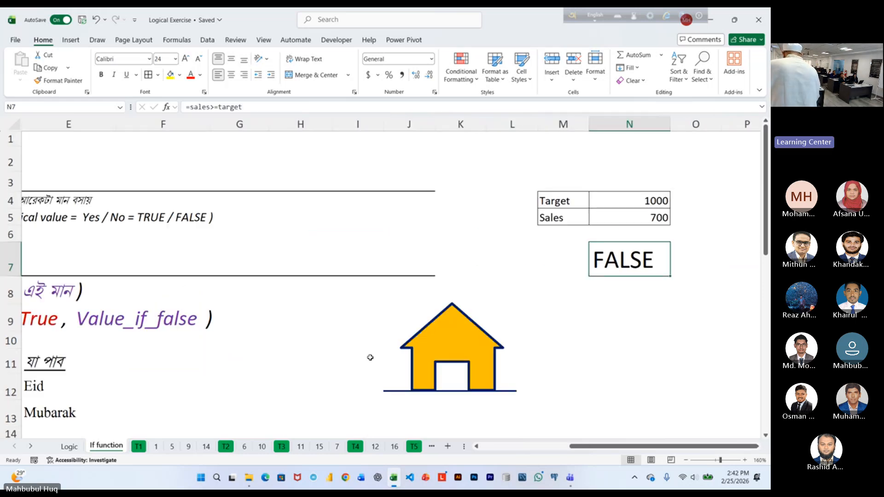
Set the sales value in N5 to 1200 and reselect the comparison cell N7.
left_click(756, 446)
left_click(756, 446)
left_click(756, 446)
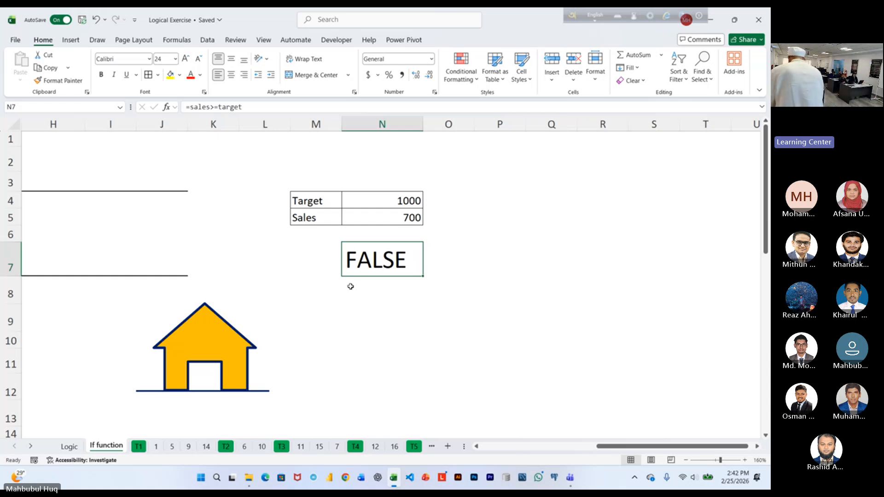
left_click(352, 219)
type("1200")
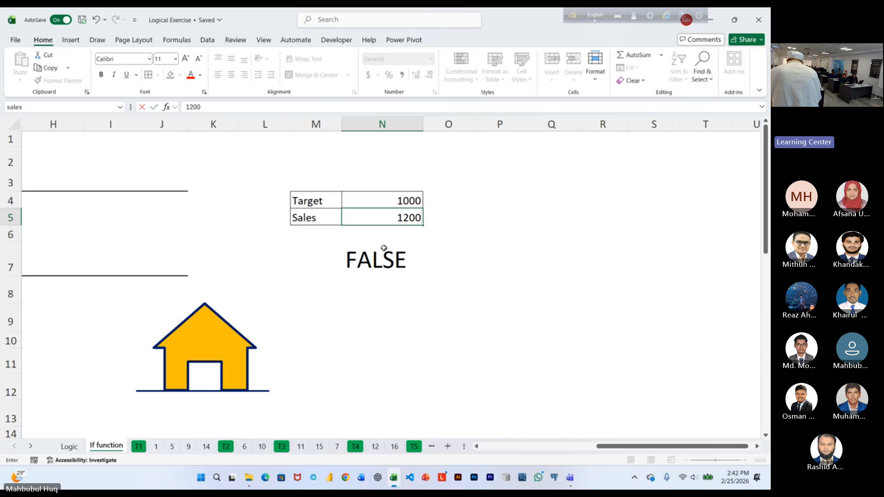
left_click(430, 274)
left_click(405, 265)
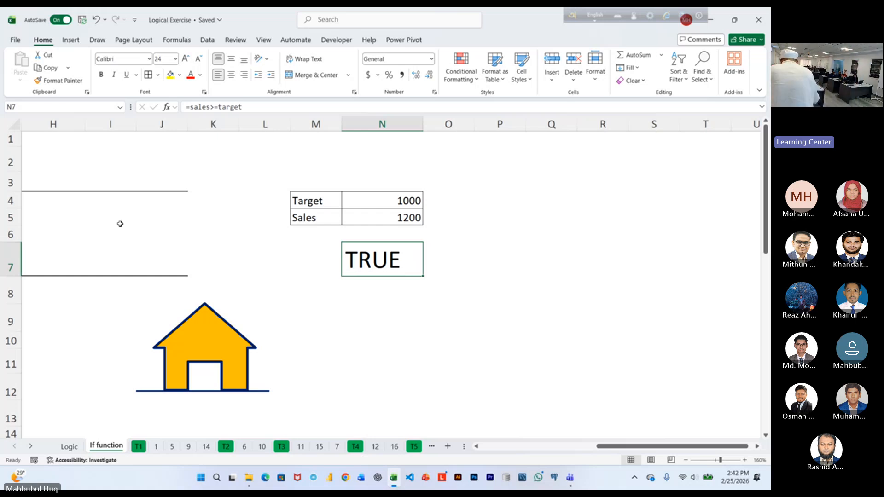
Examine the sales and target references in N7's comparison formula and close it without changes.
scroll(369, 255, "up", 1, "ctrl")
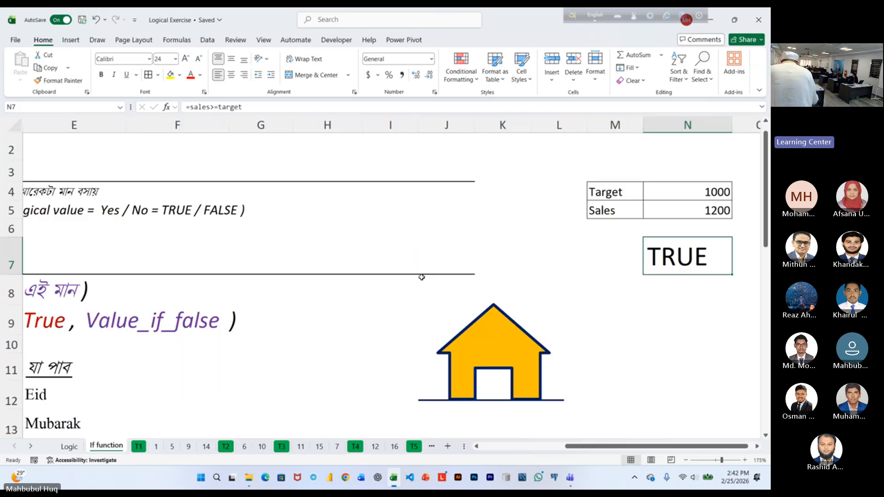
left_click(757, 447)
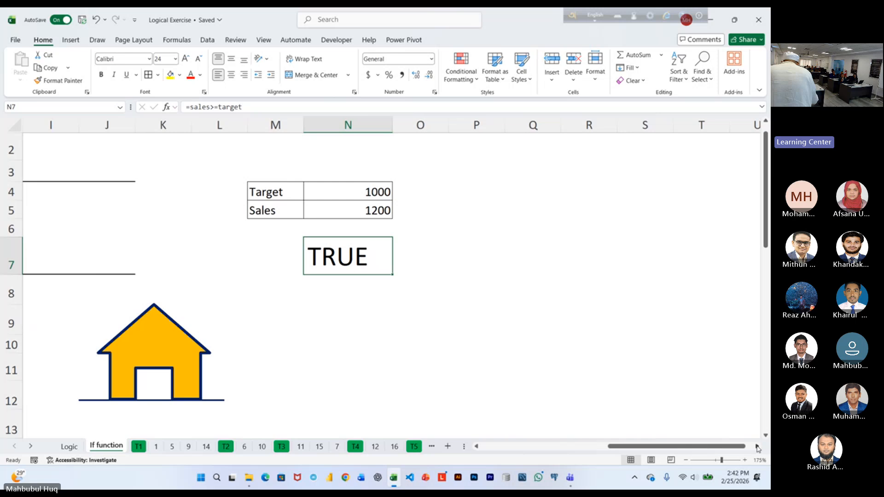
double_click(353, 256)
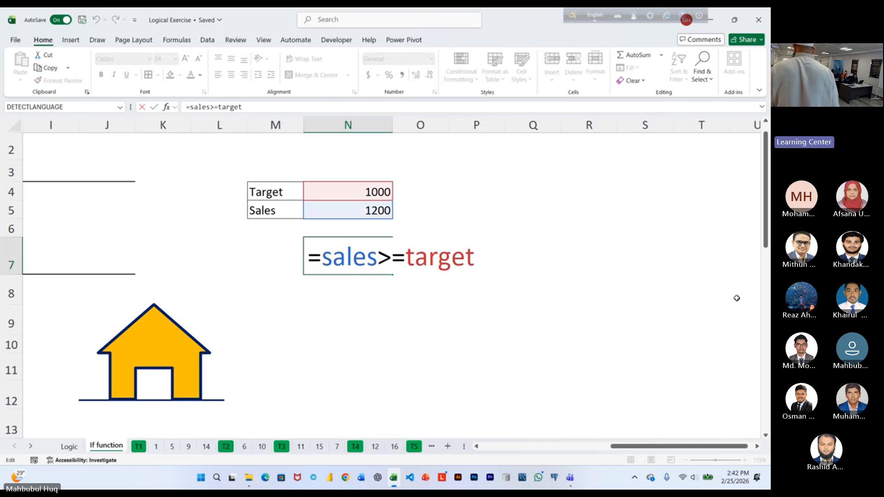
key("ctrl+Return")
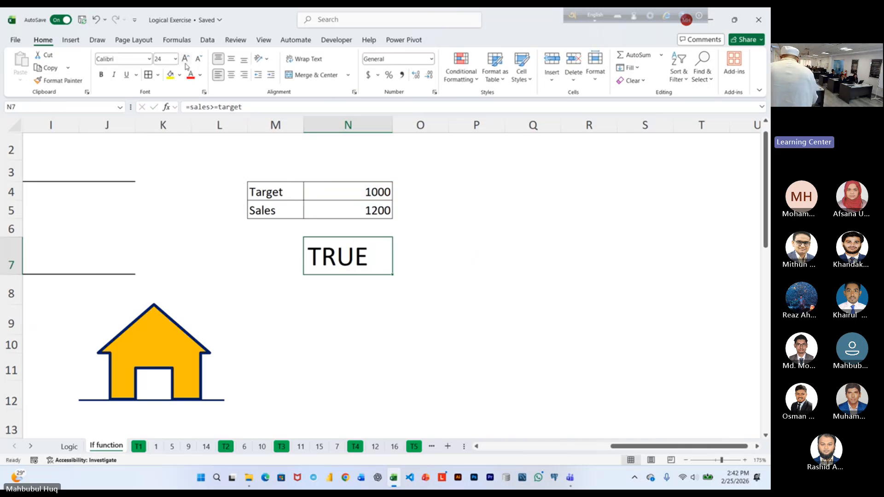
Wrap N7's comparison in an IF function as its logical test, with "Bonus" as the value if true.
key("F2")
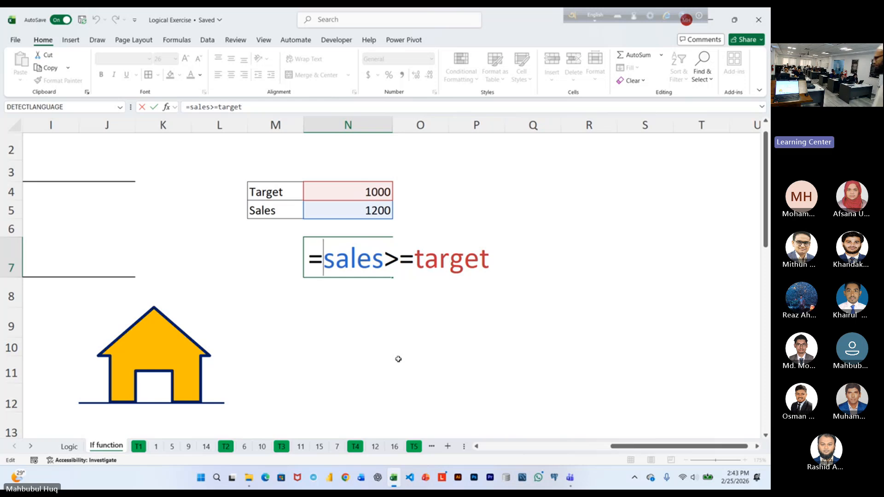
type("IF(")
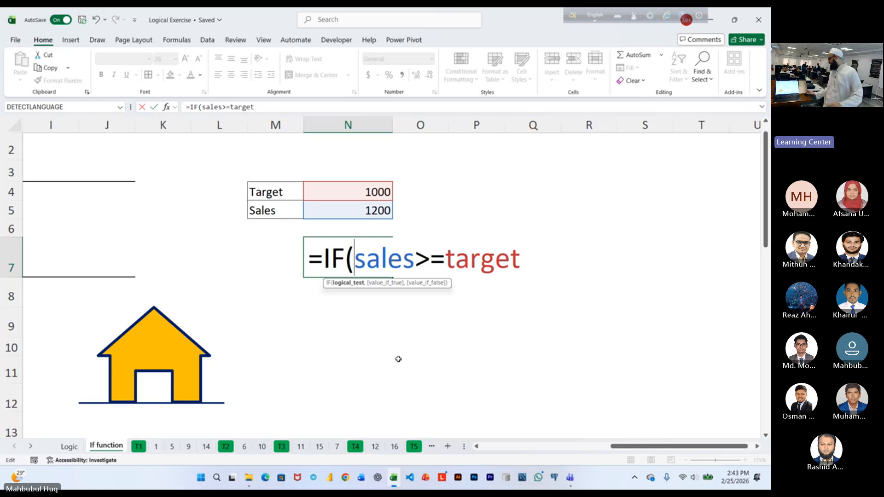
left_click(345, 283)
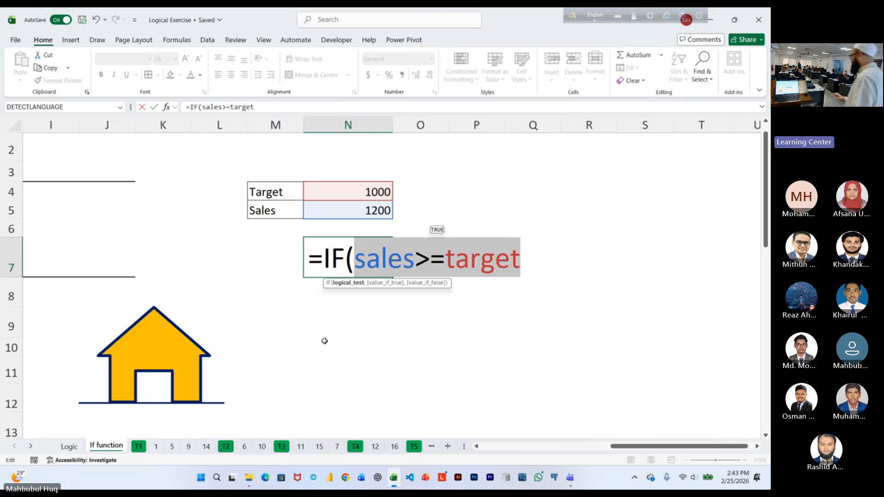
left_click(532, 264)
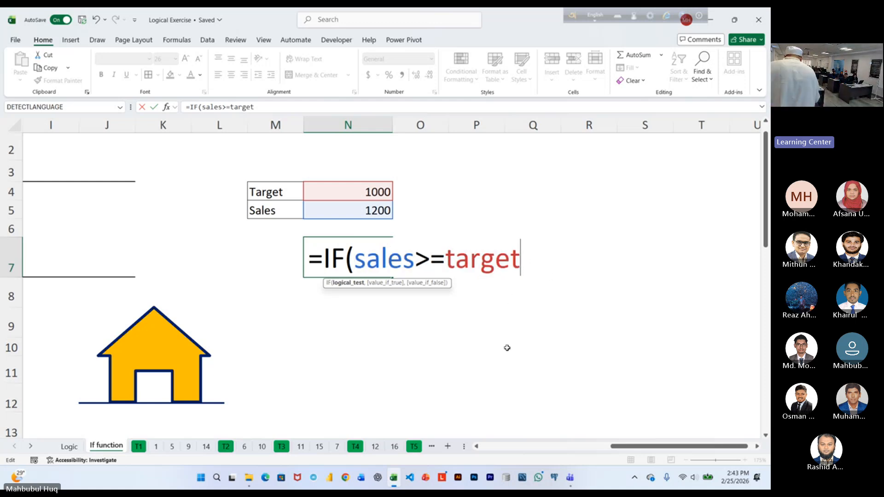
type(",")
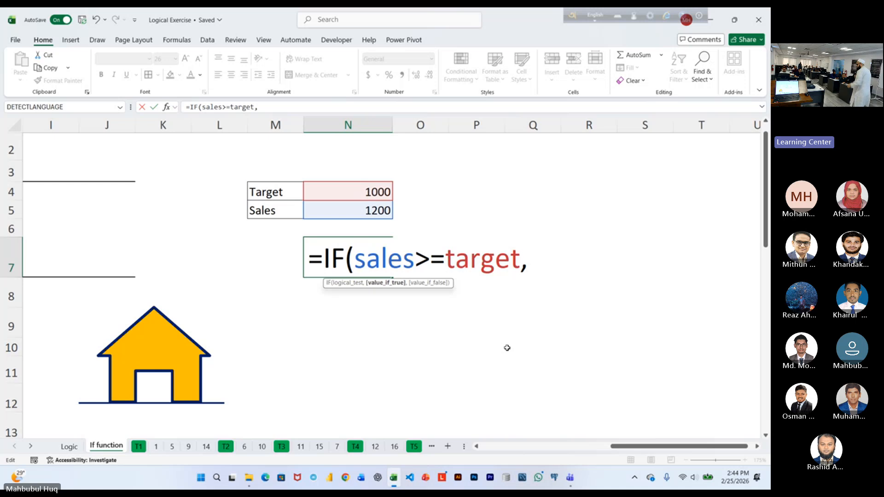
type("\"")
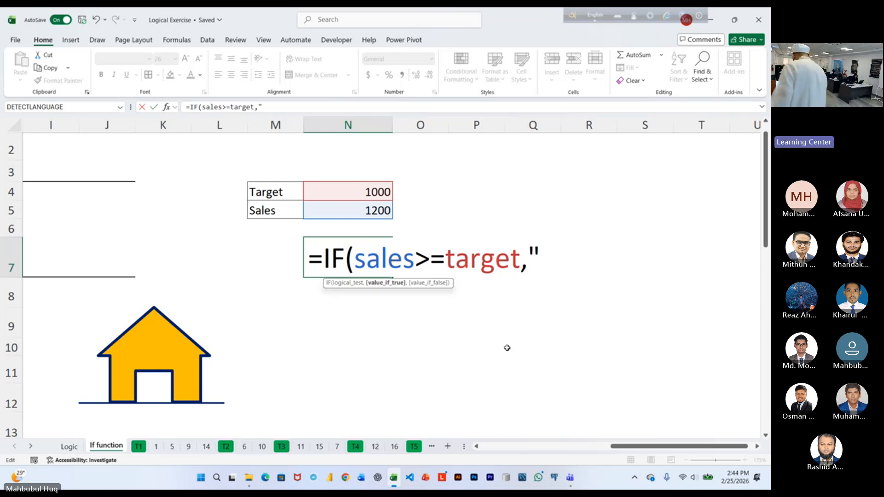
type("Bonus\"")
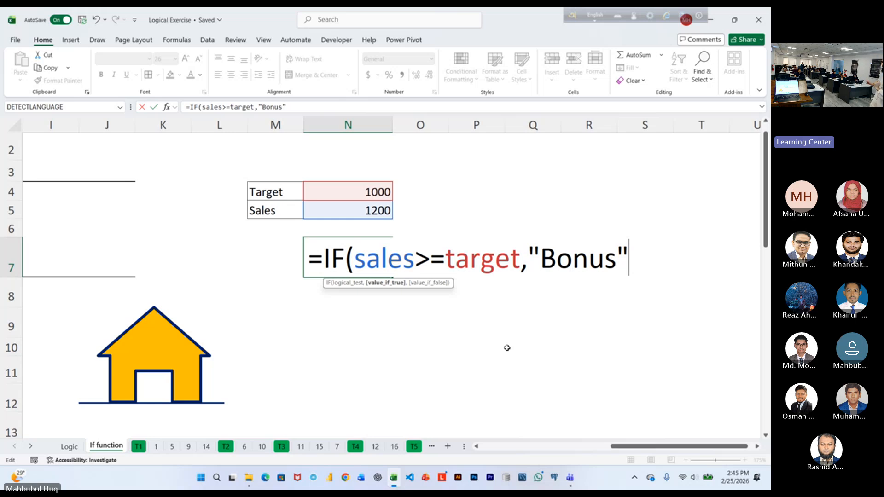
Complete N7's IF formula with "No Bonus" as the value if false and enter it.
type(",")
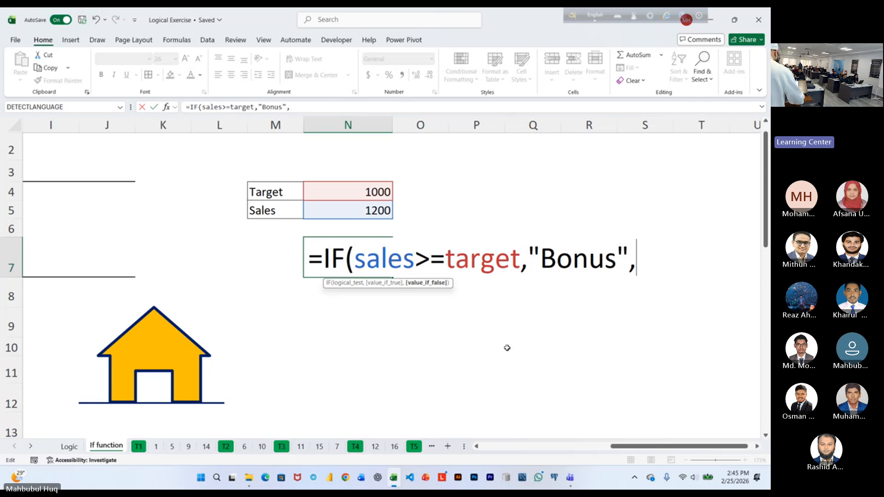
type("\"No")
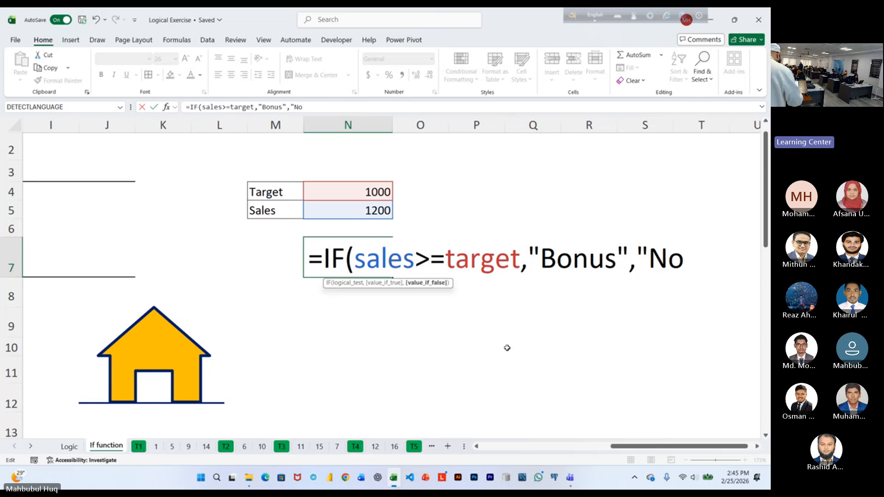
type(" Bonus\"")
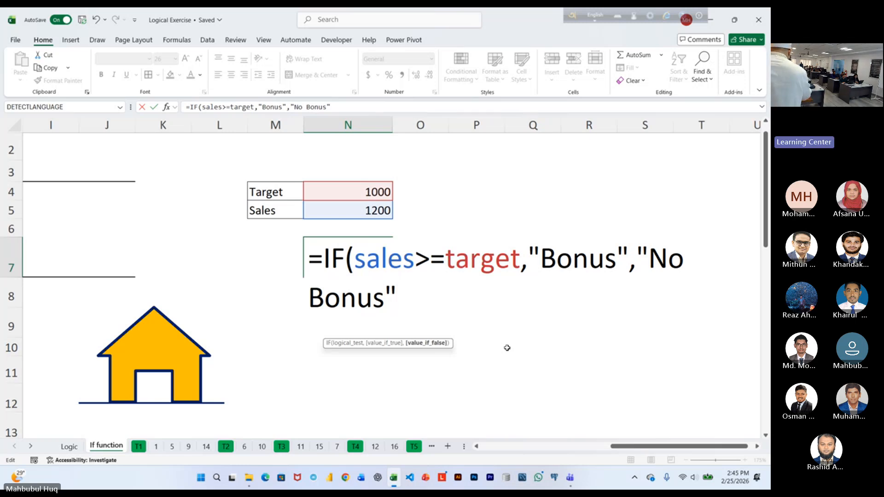
type(")")
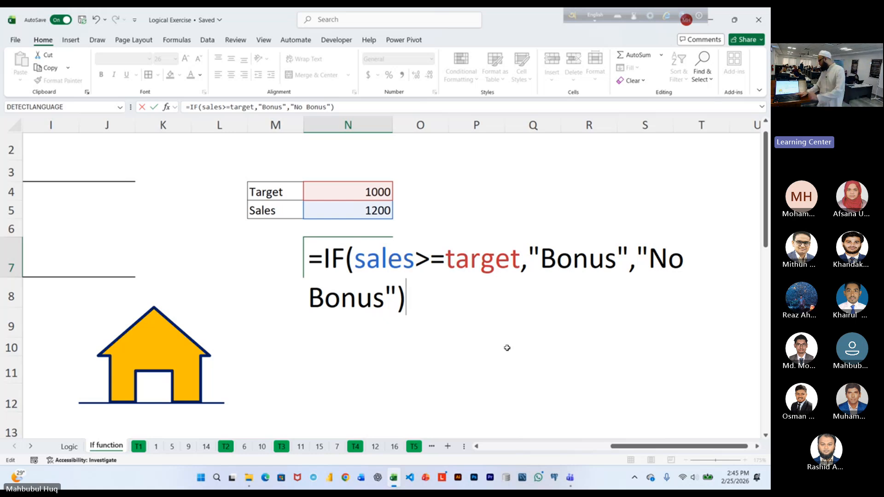
key("Return")
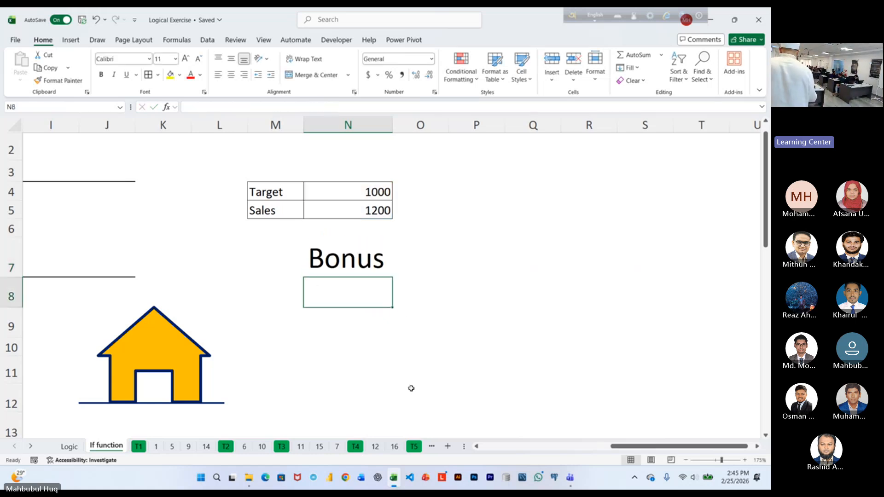
Set the sales value in N5 to 700 to test the IF formula's false case.
left_click(373, 208)
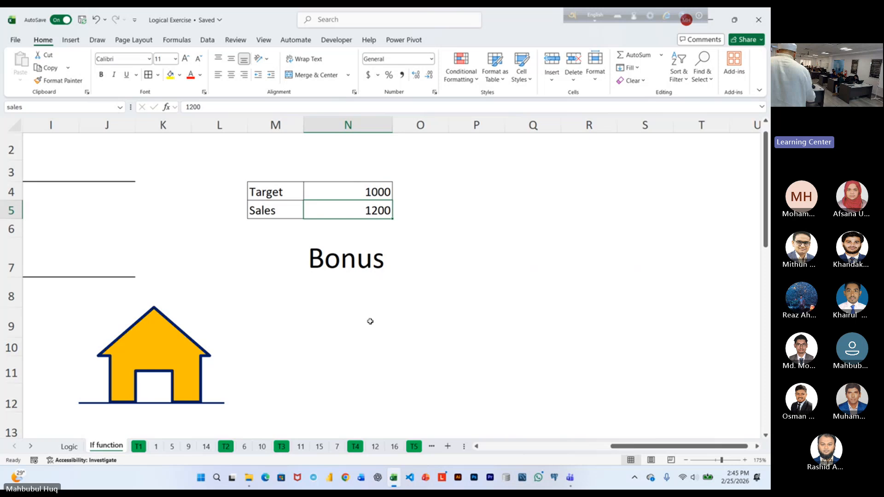
type("700")
key("Return")
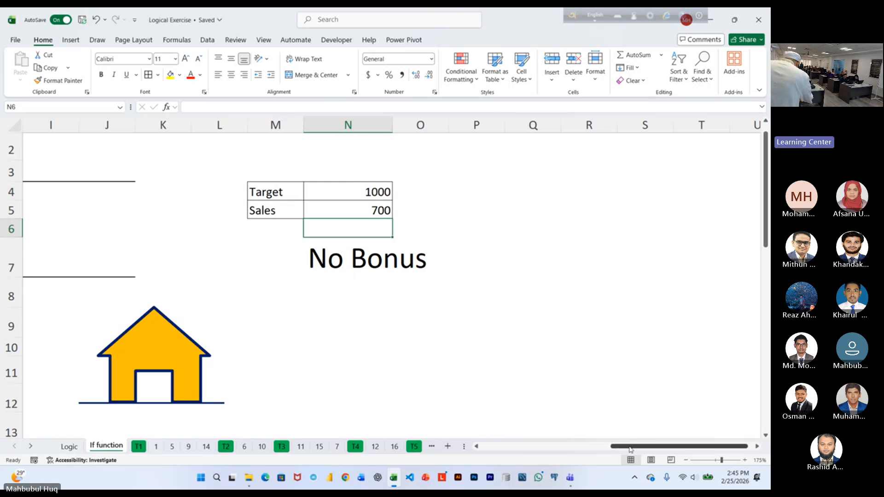
Review the IF description, syntax and examples, and read the sales bonus exercise with its Target, Rate and Sales Person tables.
left_click_drag(629, 449, 528, 450)
left_click_drag(615, 449, 573, 451)
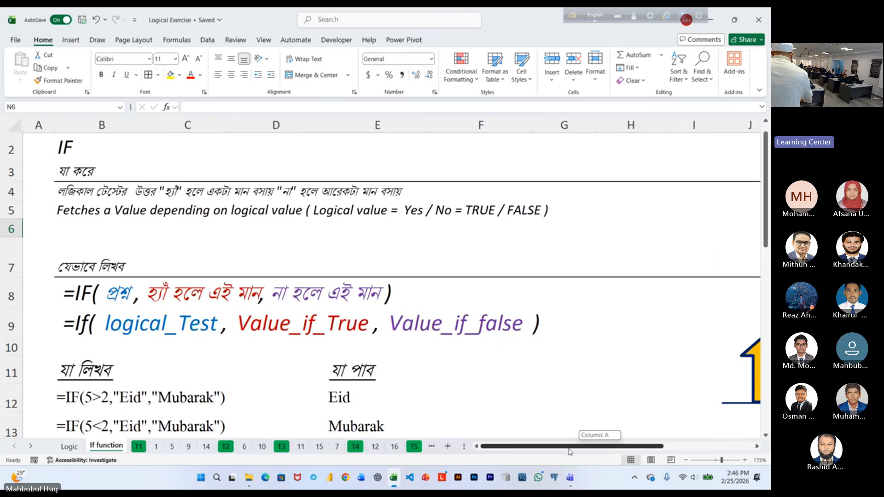
scroll(363, 294, "up", 1)
left_click(44, 140)
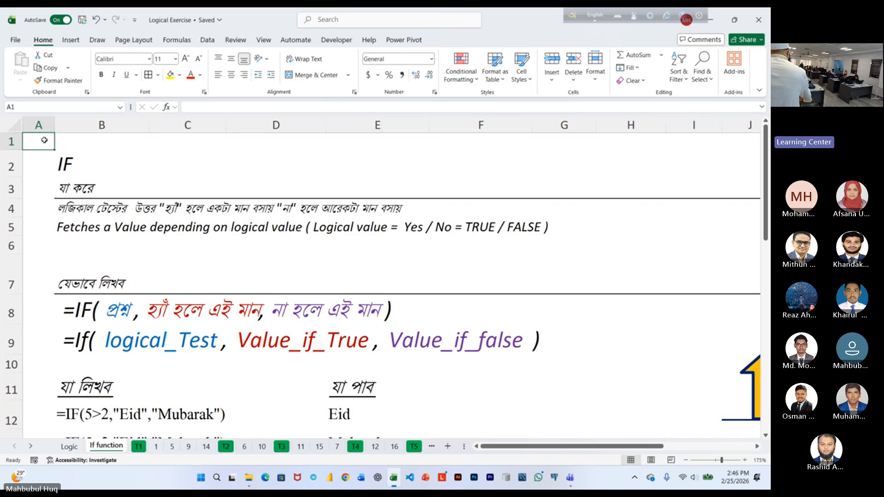
scroll(187, 209, "down", 2)
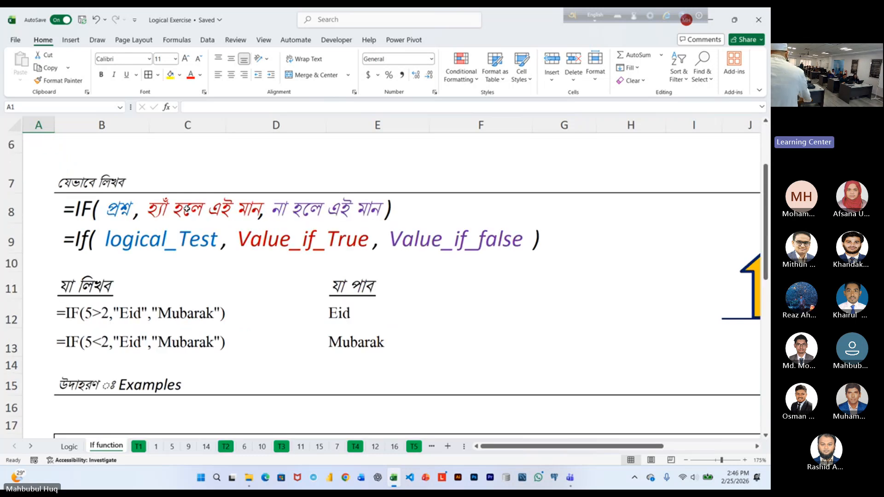
scroll(187, 208, "down", 3)
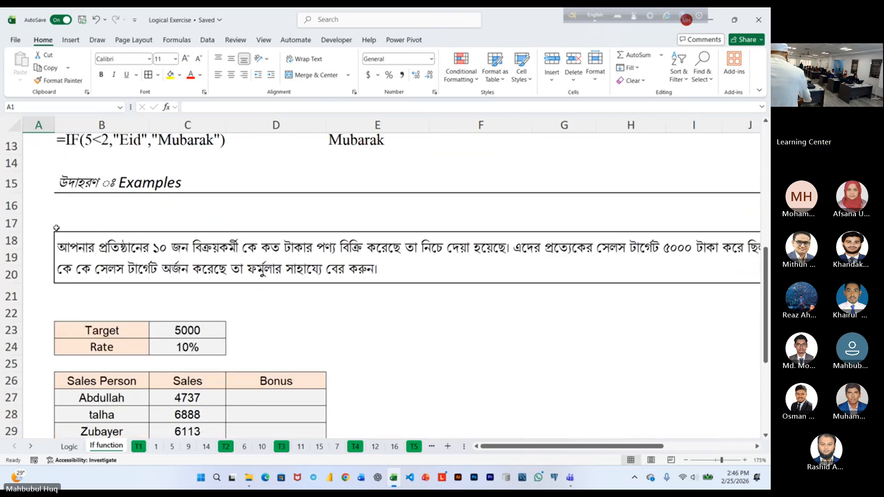
left_click(38, 239)
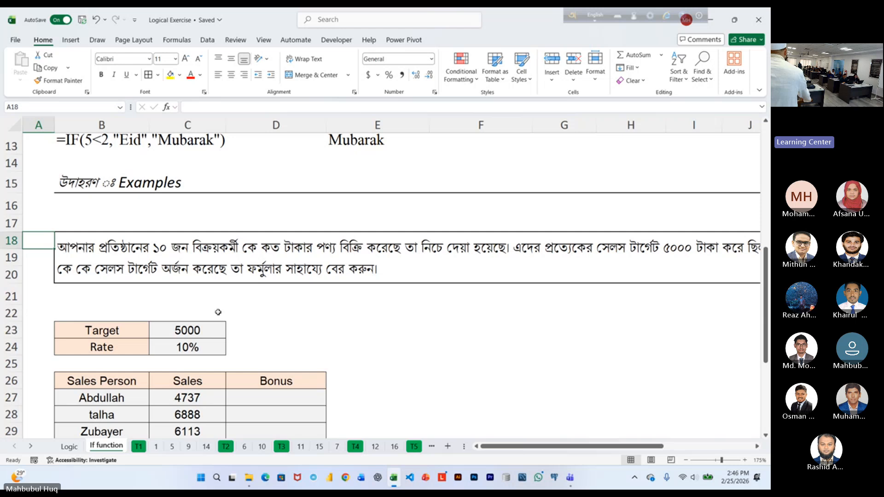
scroll(231, 305, "down", 1, "ctrl")
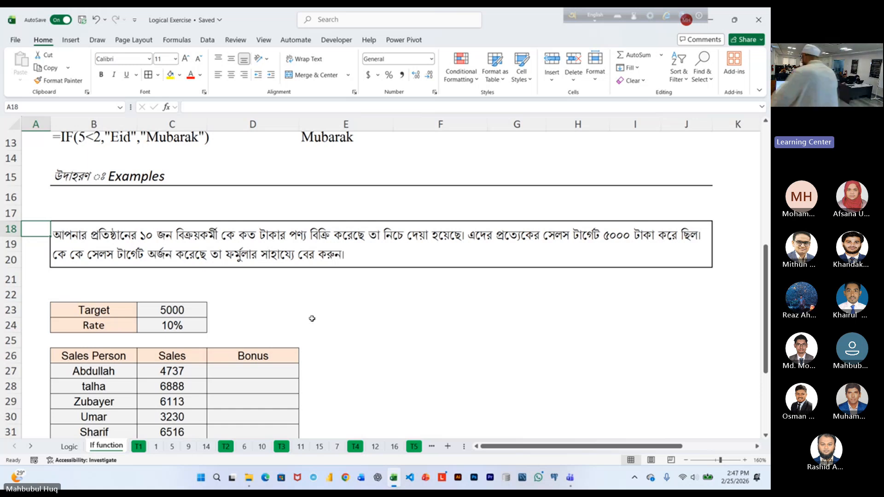
scroll(486, 335, "down", 1)
scroll(493, 342, "up", 2)
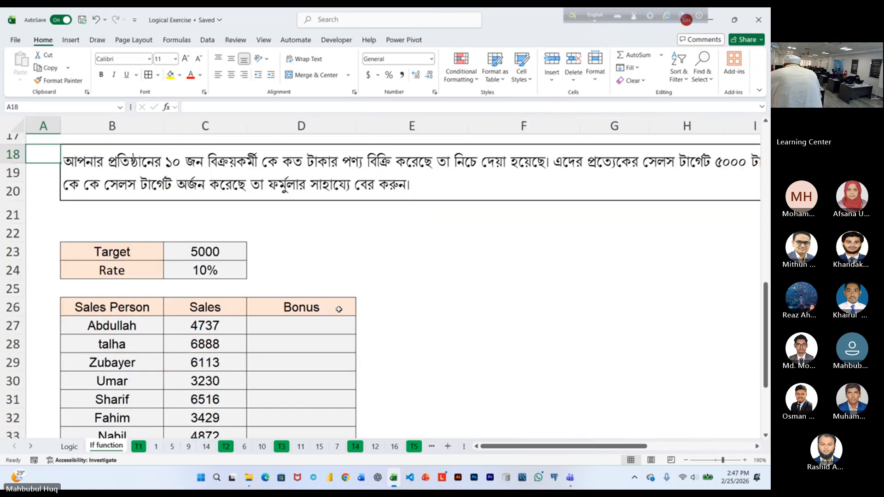
Enlarge the font of the first Bonus cell, D27, to 24 points, leaving the cell empty.
left_click(313, 327)
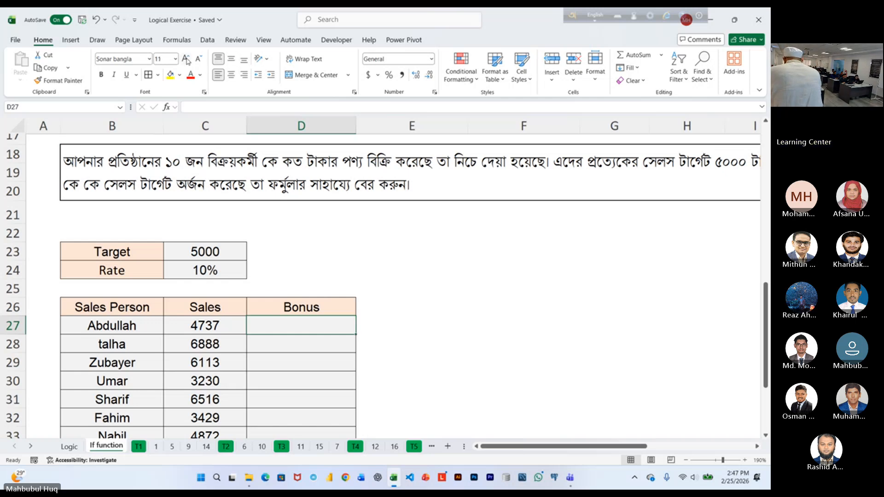
left_click(187, 61)
left_click(188, 61)
left_click(187, 61)
left_click(188, 61)
left_click(187, 61)
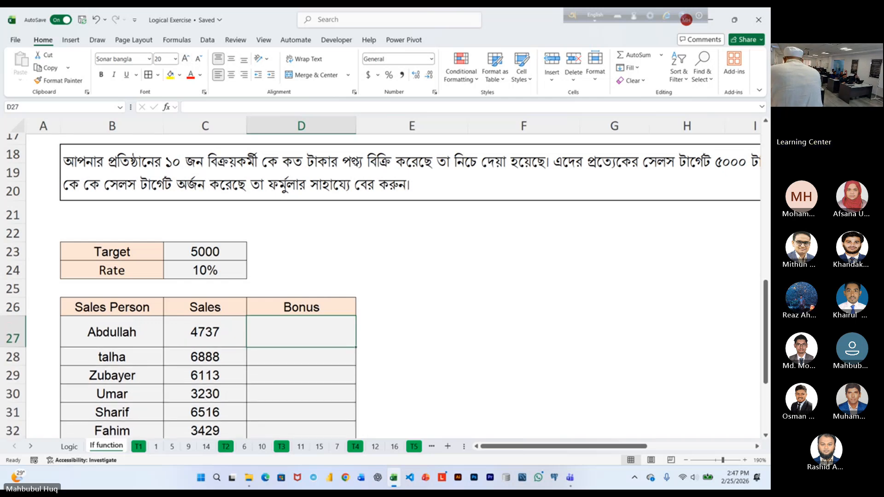
left_click(350, 173)
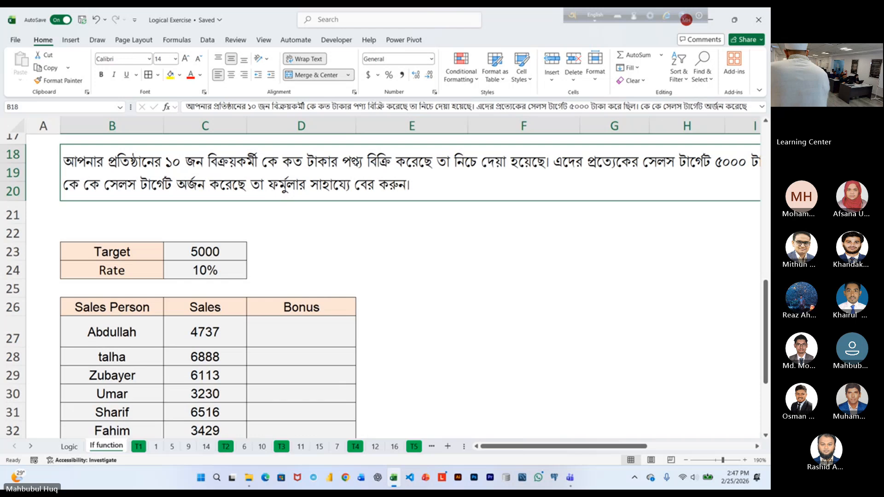
double_click(325, 332)
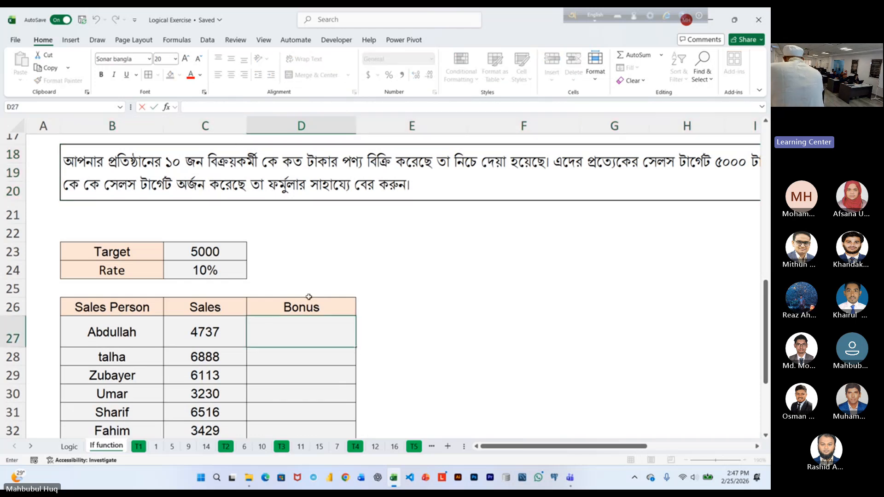
key("Escape")
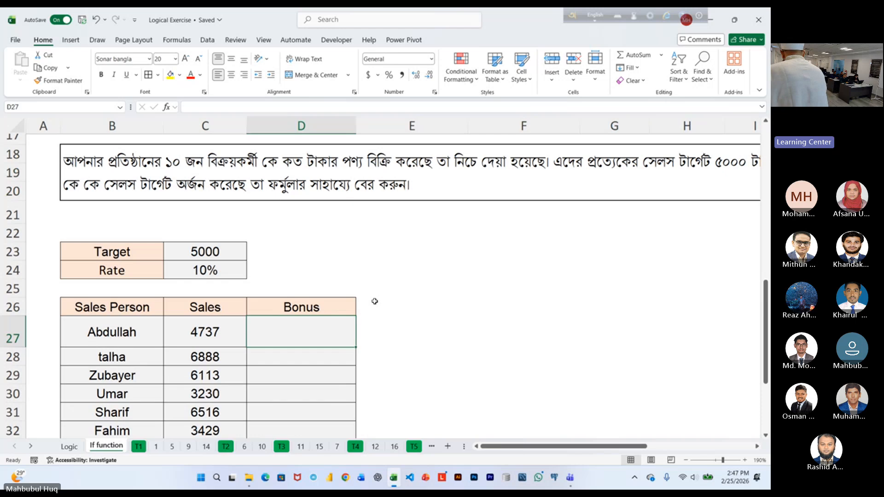
type("=")
key("Escape")
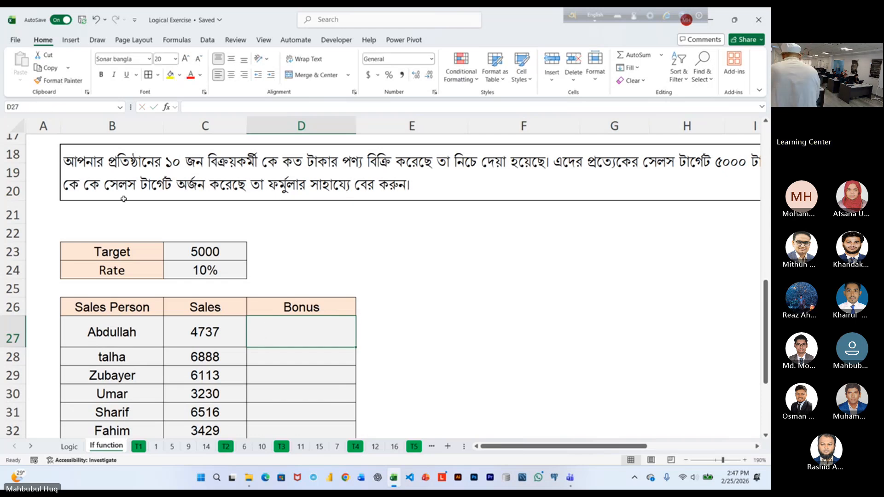
left_click(186, 59)
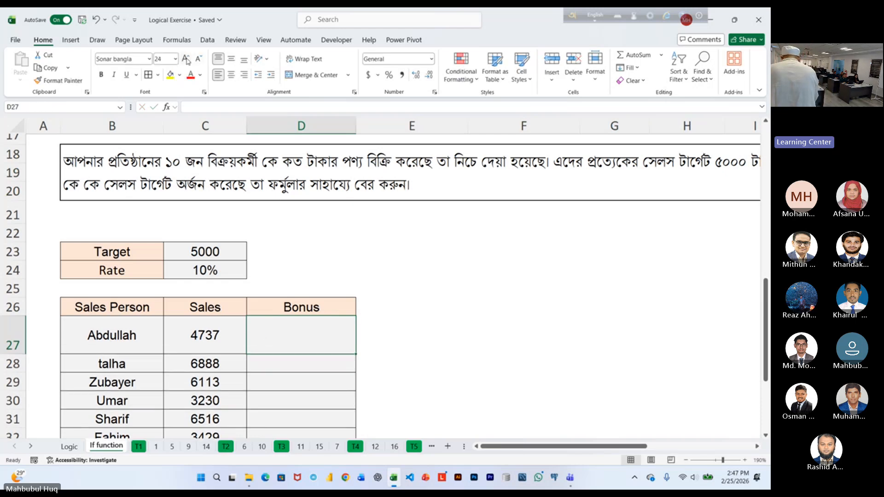
Enter a comparison in D27 testing whether the sales in C27 are at least the target, with the target as absolute reference $C$23.
type("=")
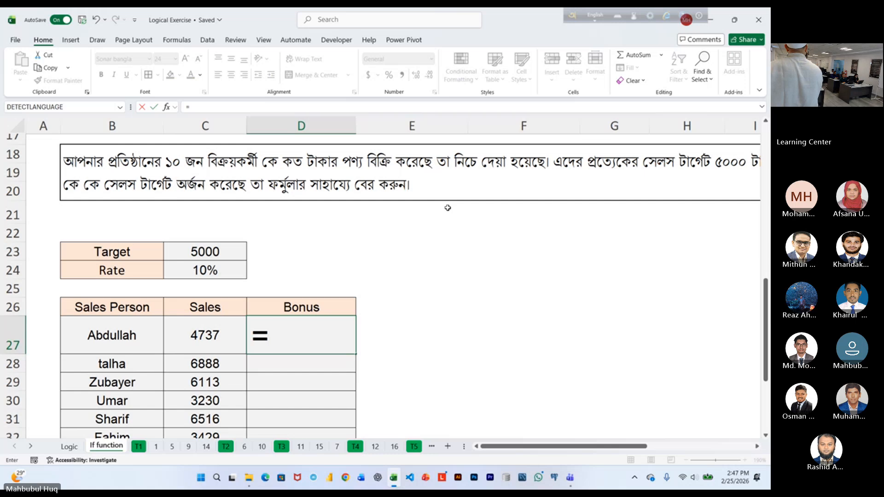
left_click(217, 335)
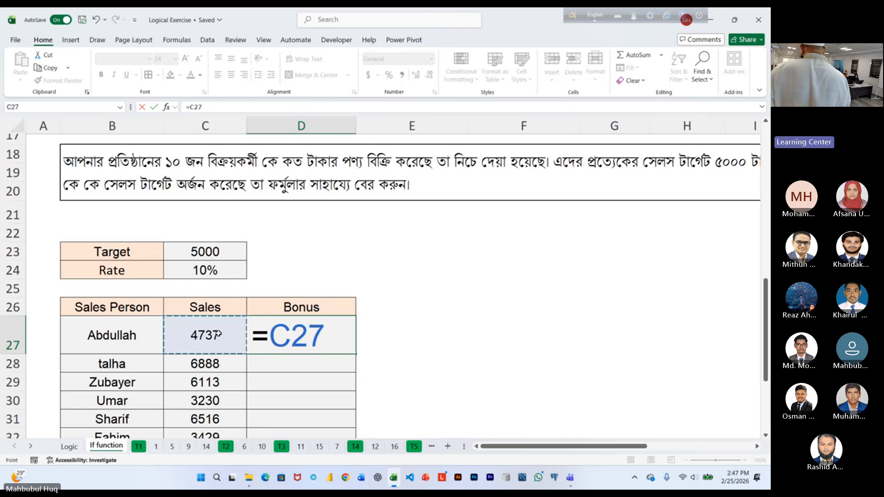
type(">")
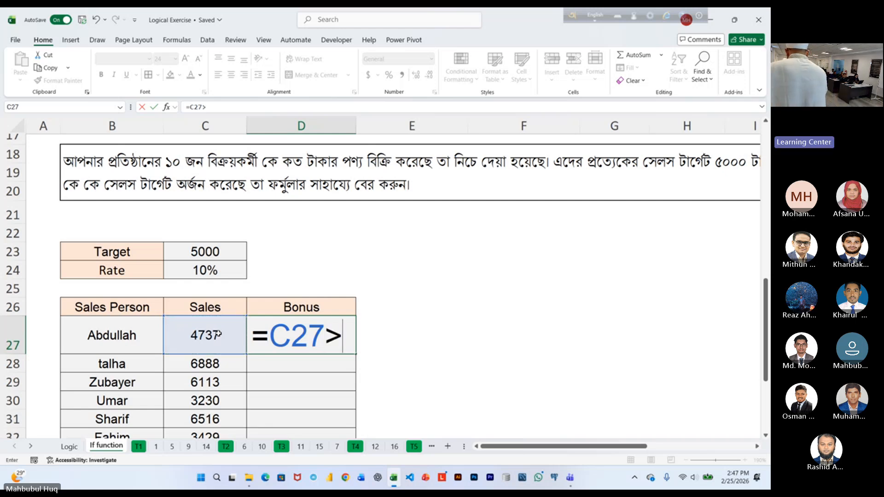
type("=")
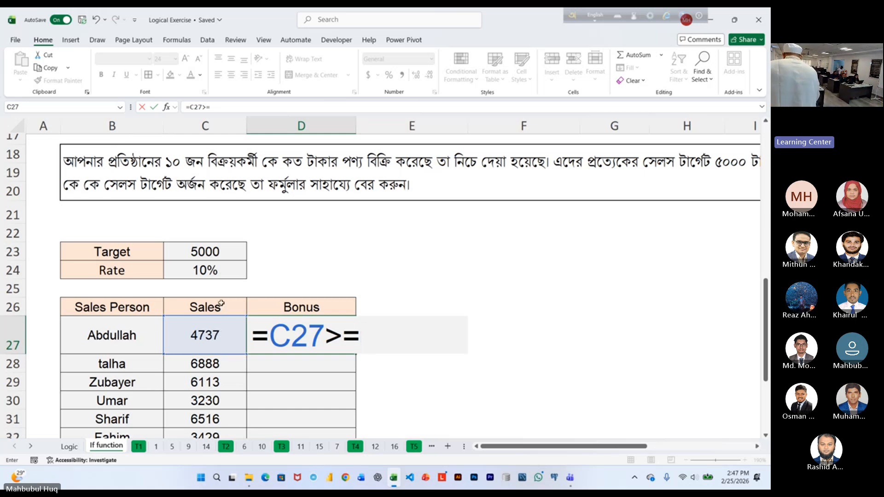
left_click(213, 253)
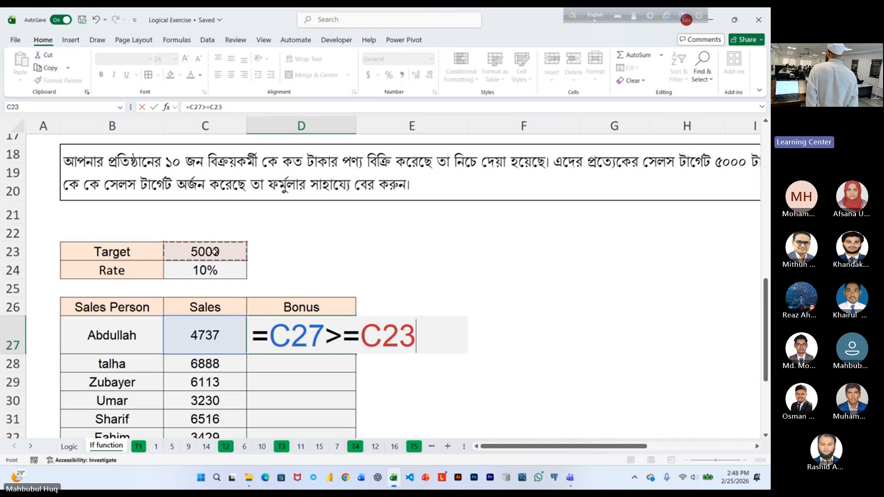
key("F4")
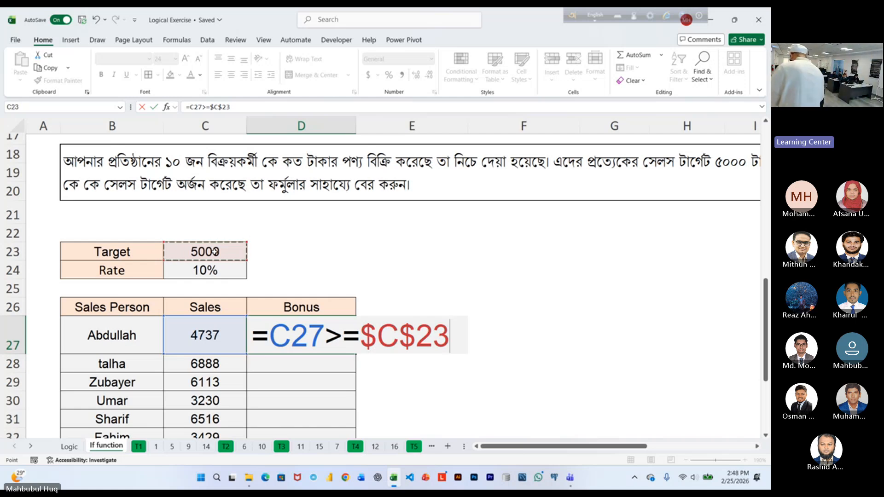
key("ctrl+Return")
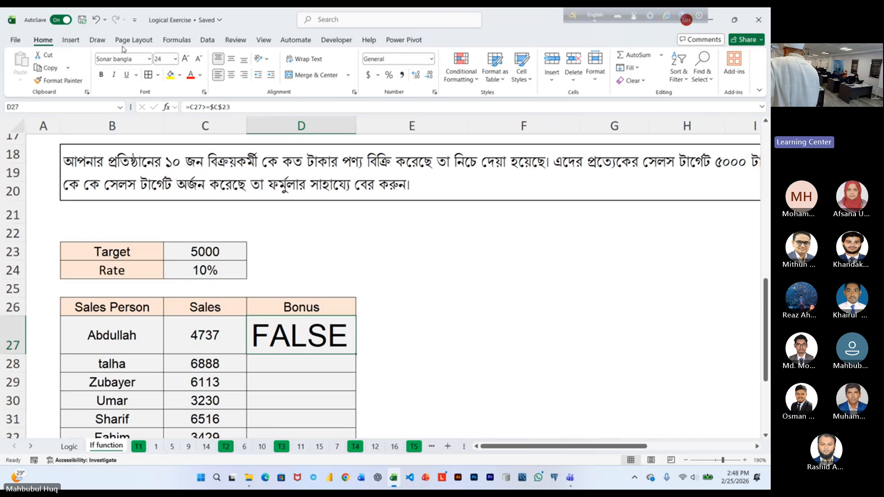
Reduce D27's font to 11 points and fill its comparison formula down the Bonus column.
left_click(198, 59)
left_click(198, 59)
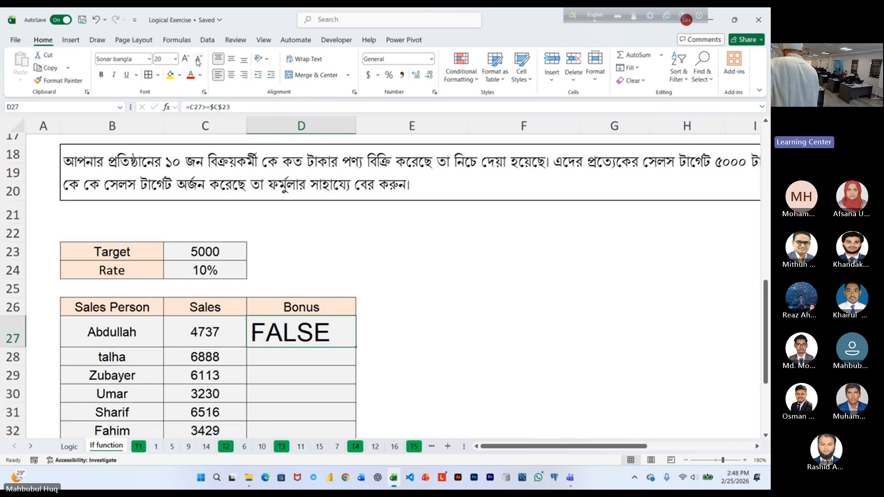
left_click(198, 59)
left_click(198, 60)
left_click(198, 60)
left_click(198, 60)
left_click(198, 60)
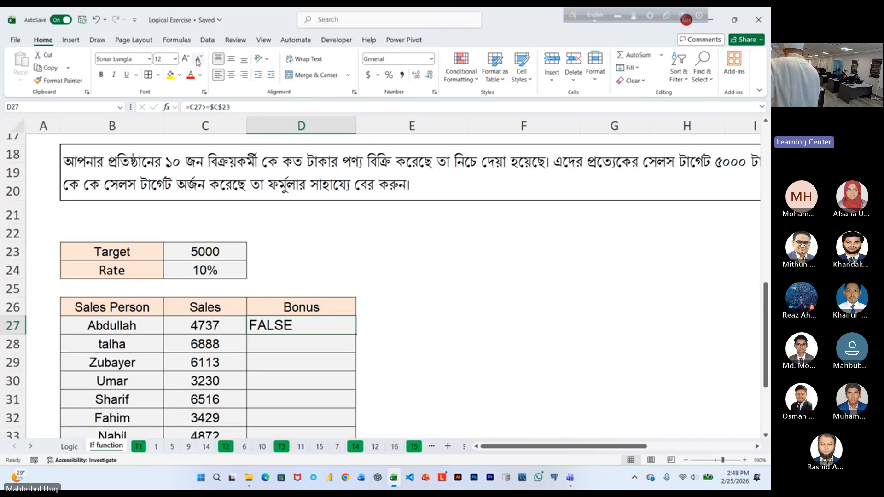
double_click(354, 335)
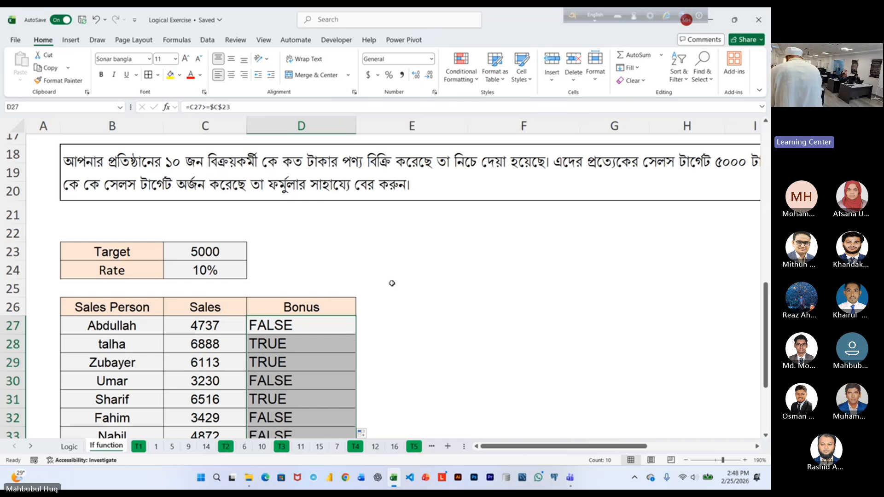
Enlarge the font of the first Bonus cell, D27, to 18 points.
scroll(392, 283, "up", 1, "ctrl")
scroll(422, 316, "up", 1)
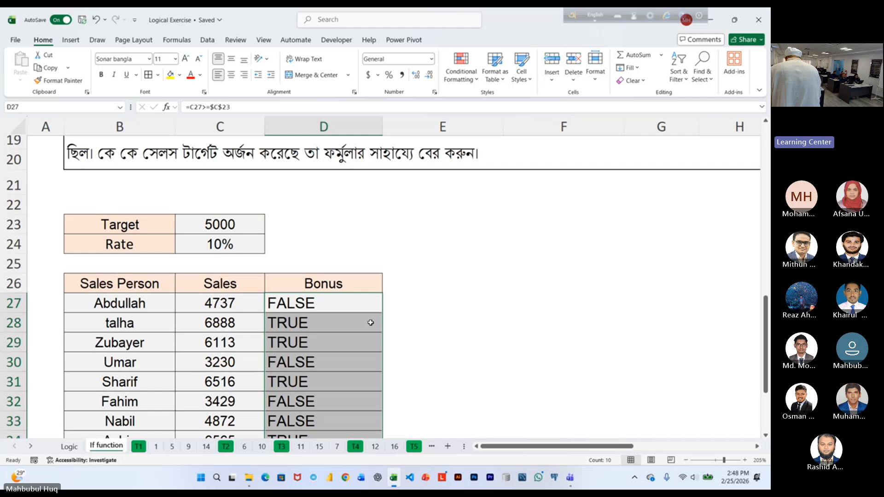
left_click(340, 306)
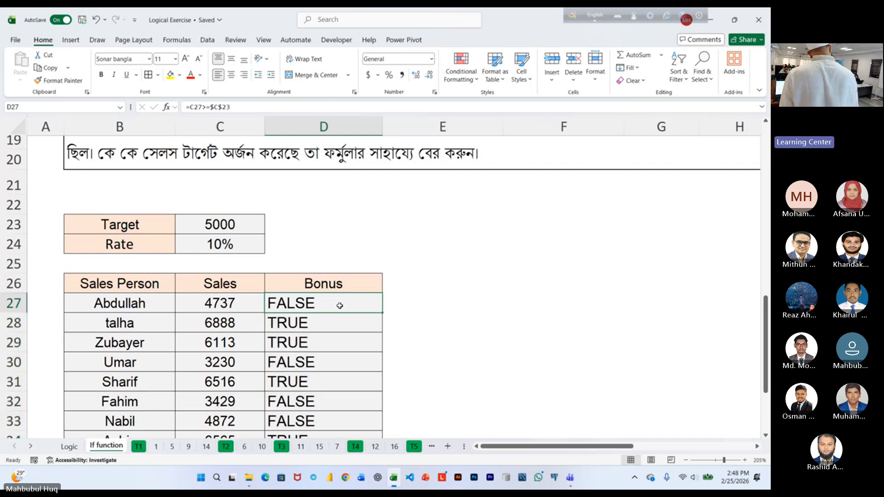
scroll(426, 358, "up", 2, "ctrl")
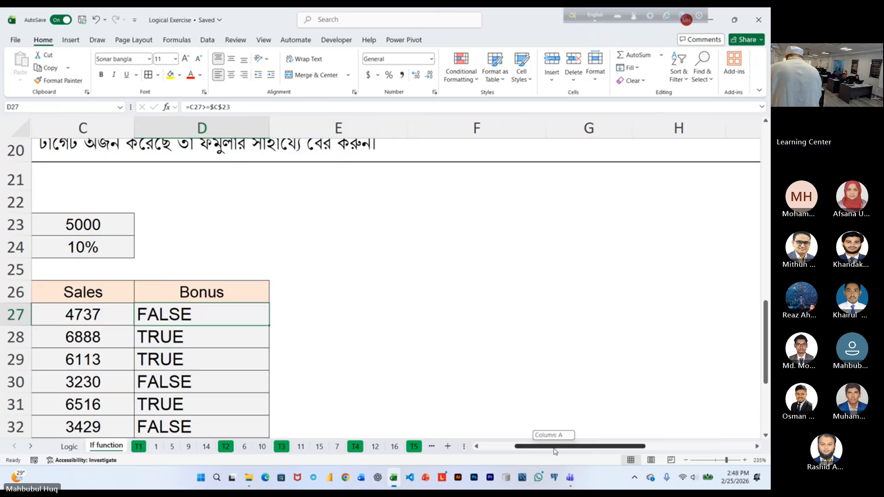
scroll(515, 433, "left", 1)
left_click(187, 59)
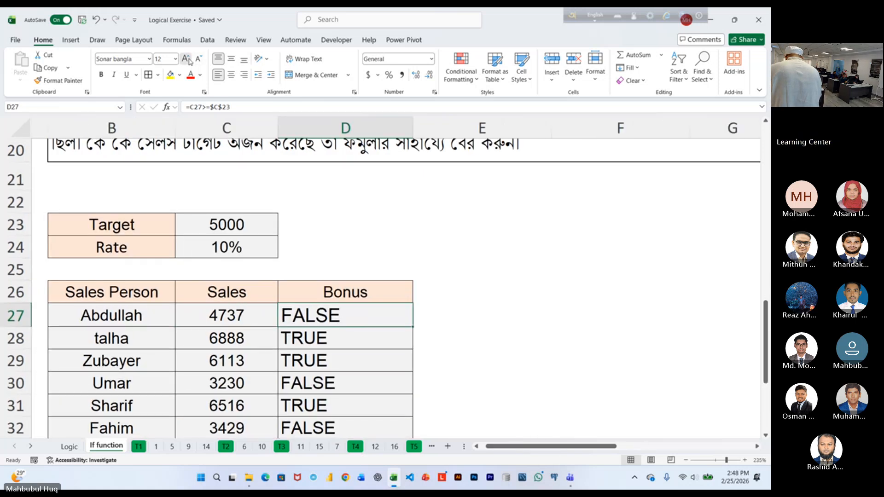
left_click(187, 59)
left_click(187, 59)
left_click(187, 59)
Insert an IF function before D27's comparison so that C27>=$C$23 becomes its logical test.
double_click(330, 317)
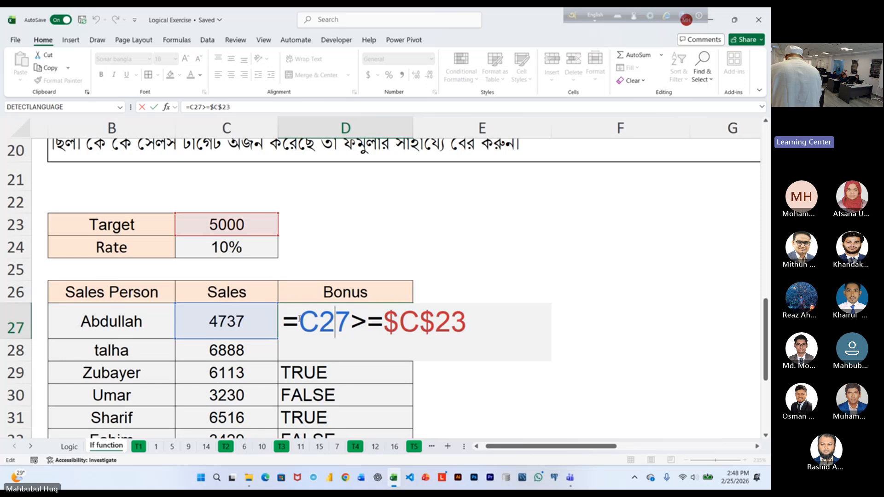
left_click(300, 319)
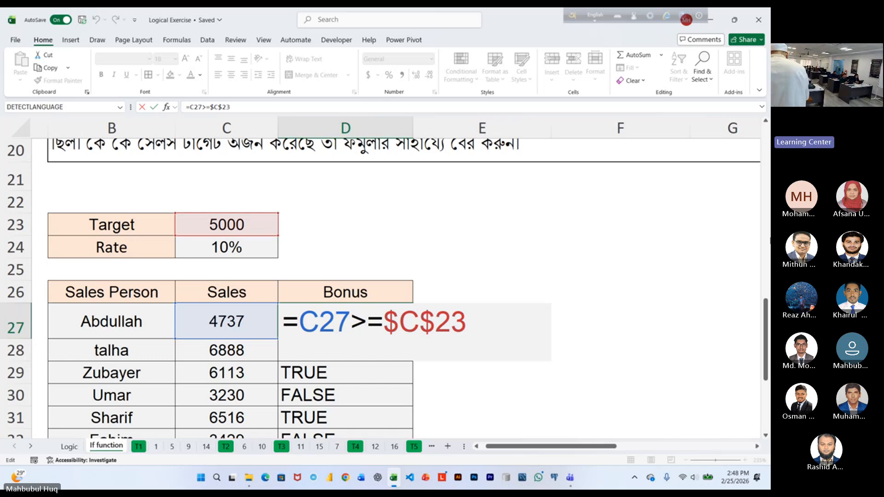
type("IF(")
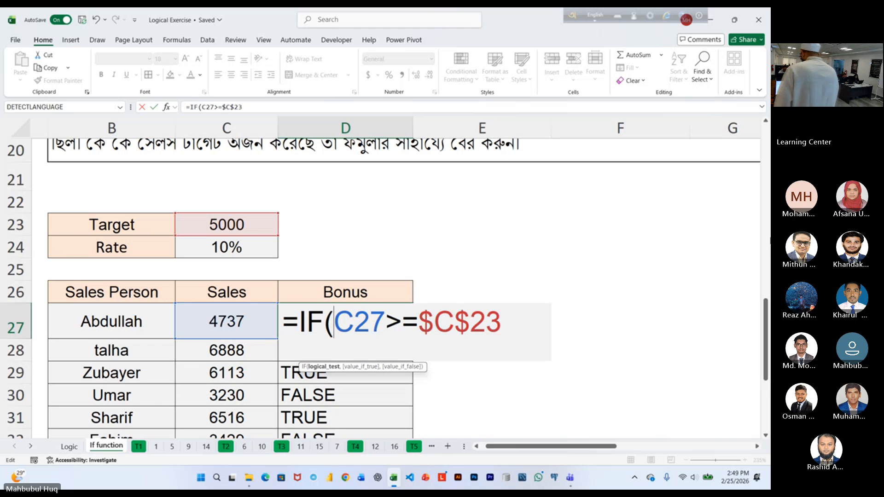
left_click(331, 367)
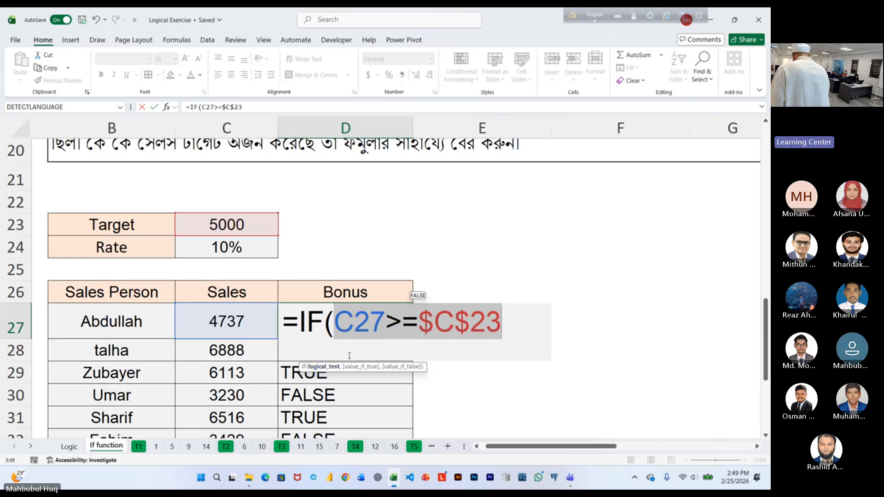
left_click(506, 326)
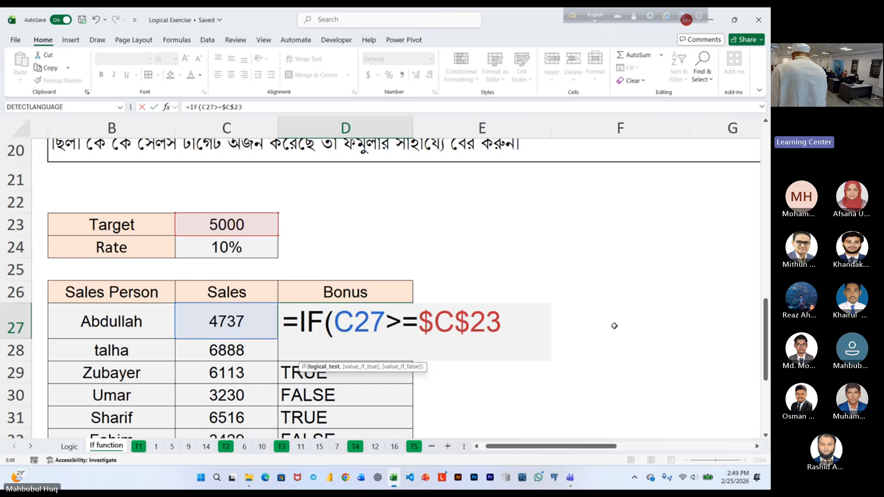
Add "Bonus" as the value if true in D27's IF formula.
type(",")
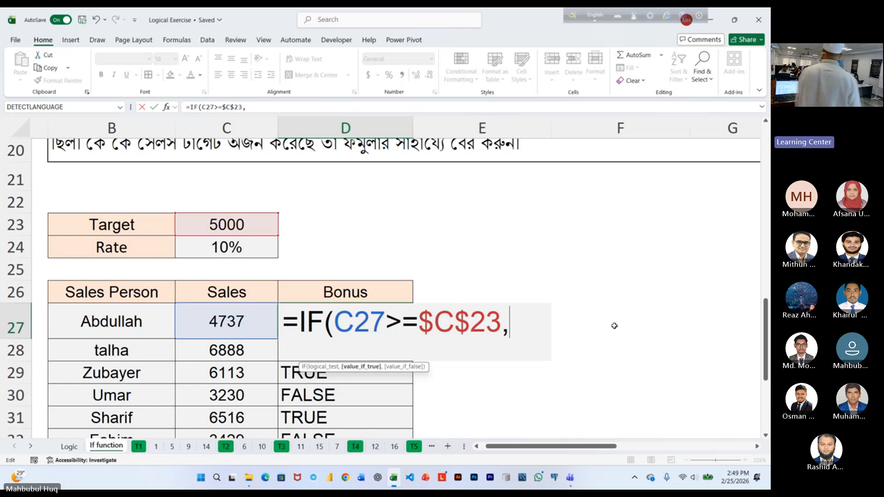
type("\"")
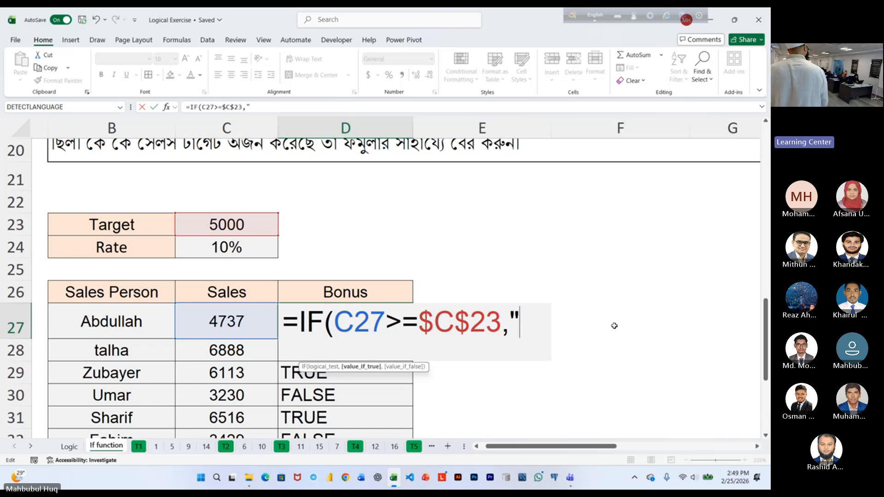
type("Bon")
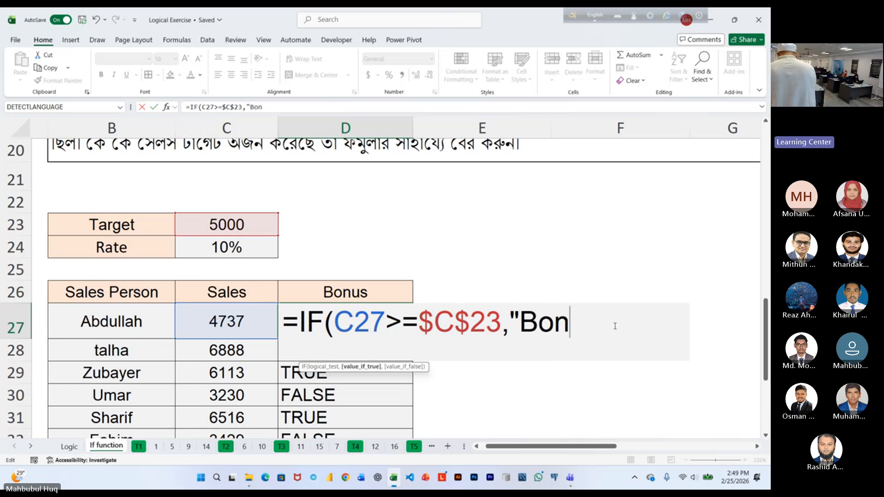
type("us\"")
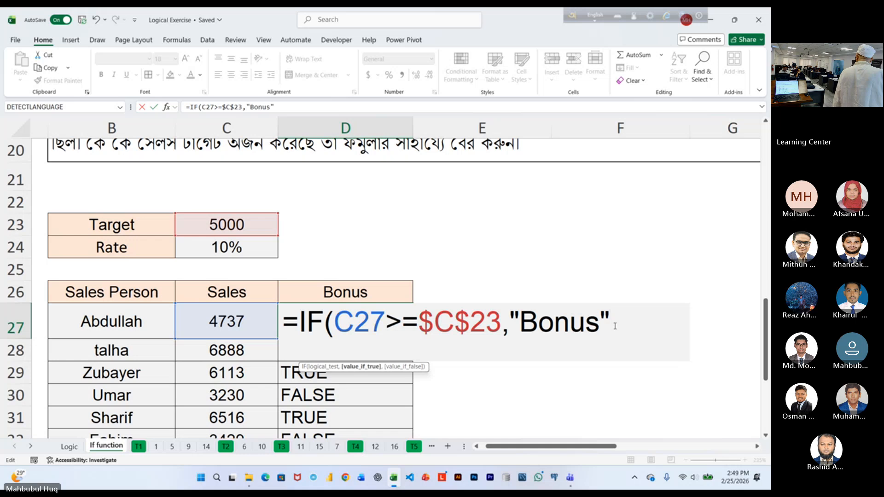
Add "No Bonus" as the value if false in D27's IF formula, close the function and enter it.
type(",")
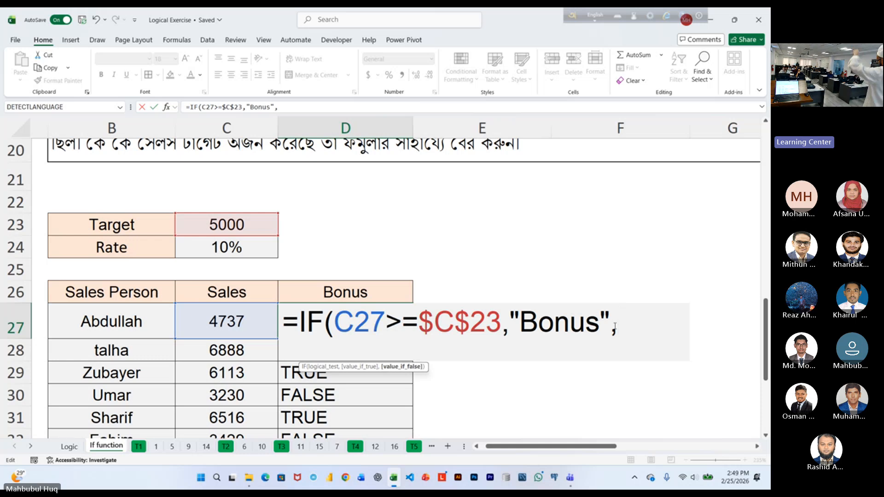
type("\"")
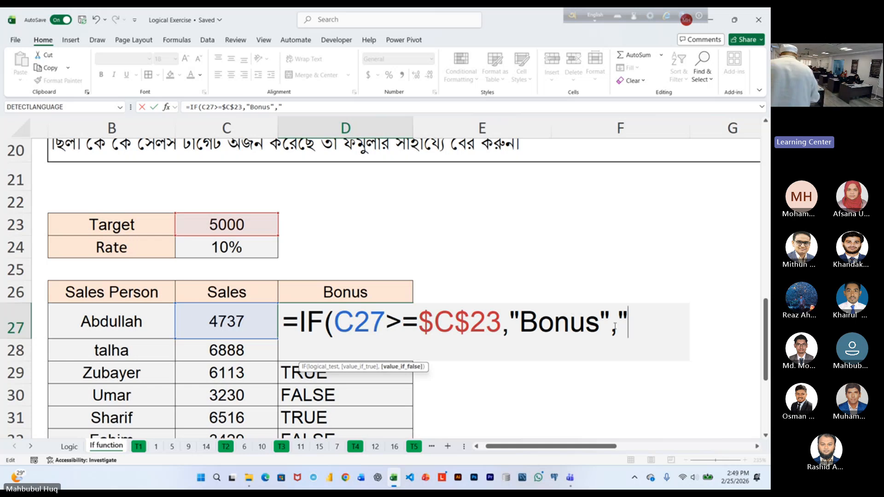
type("No Bo")
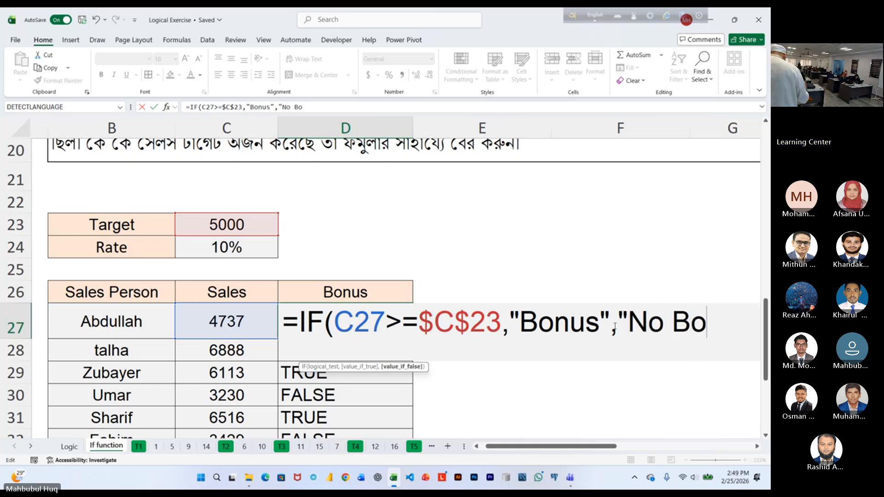
type("nus\"")
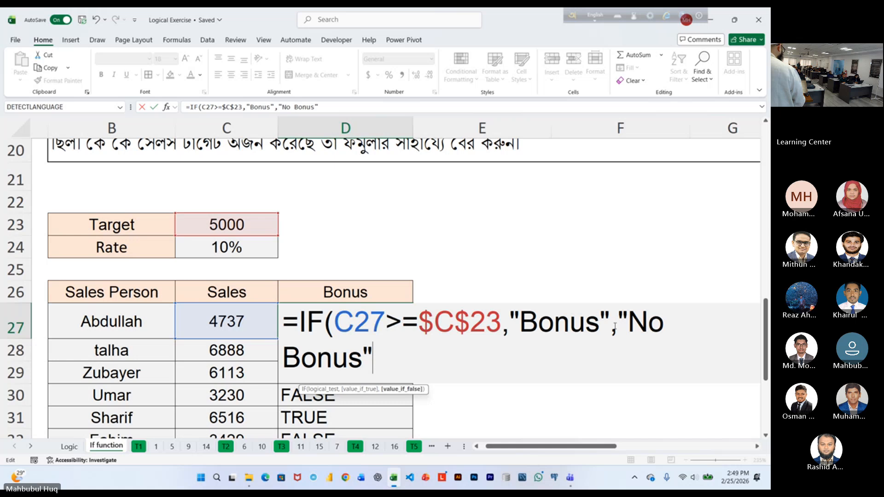
type(")")
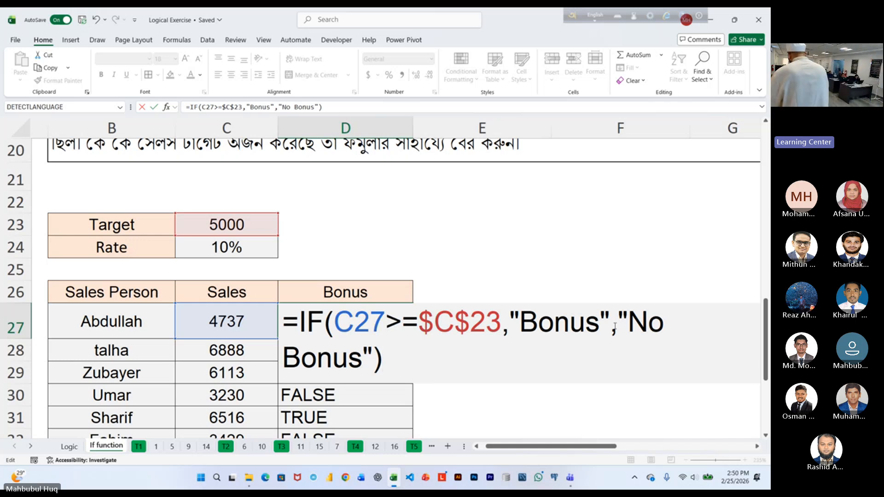
key("ctrl+Return")
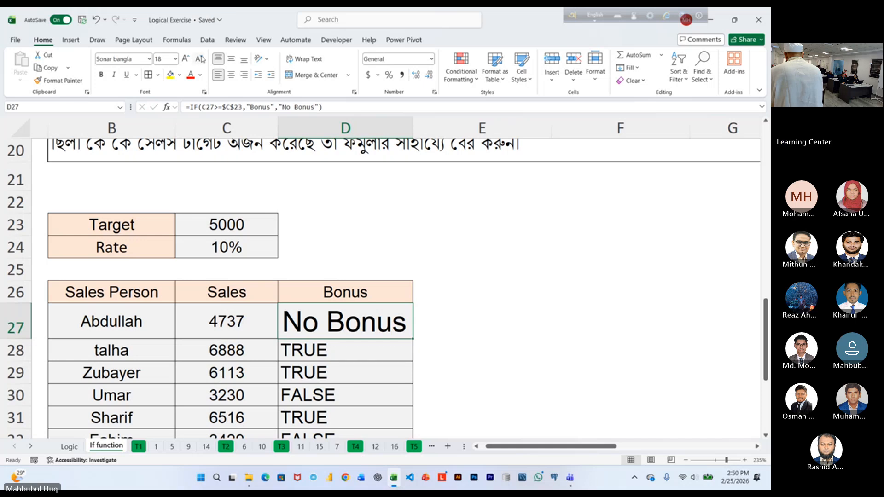
Reduce D27's font to 10 points, fill its IF formula down to D36 and check the Bonus column.
left_click(199, 59)
left_click(199, 59)
left_click(200, 59)
left_click(199, 59)
left_click(200, 59)
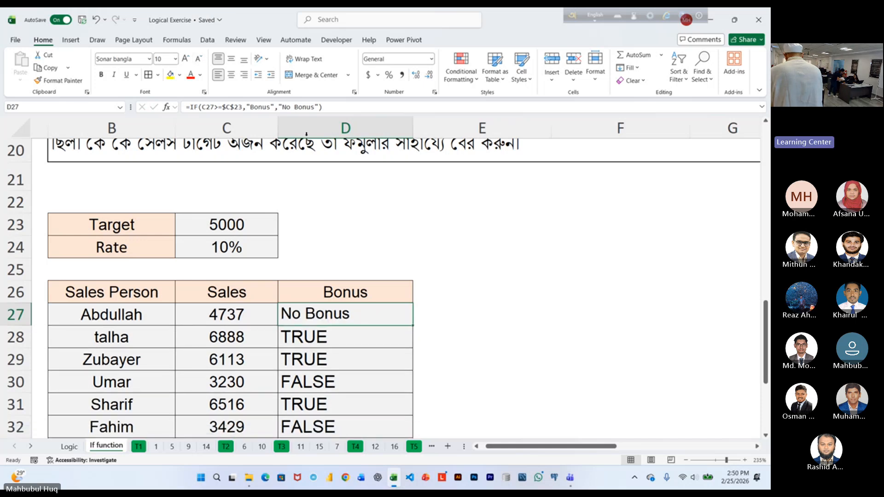
double_click(415, 326)
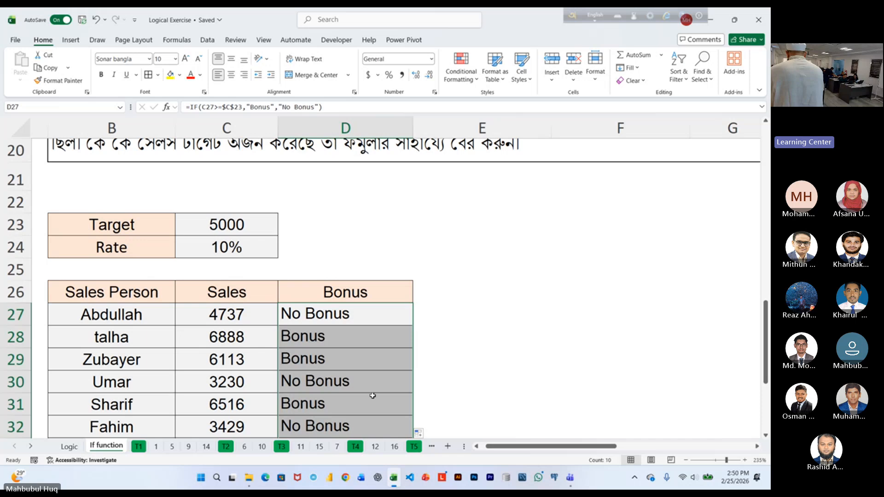
left_click(356, 388)
scroll(359, 339, "down", 4)
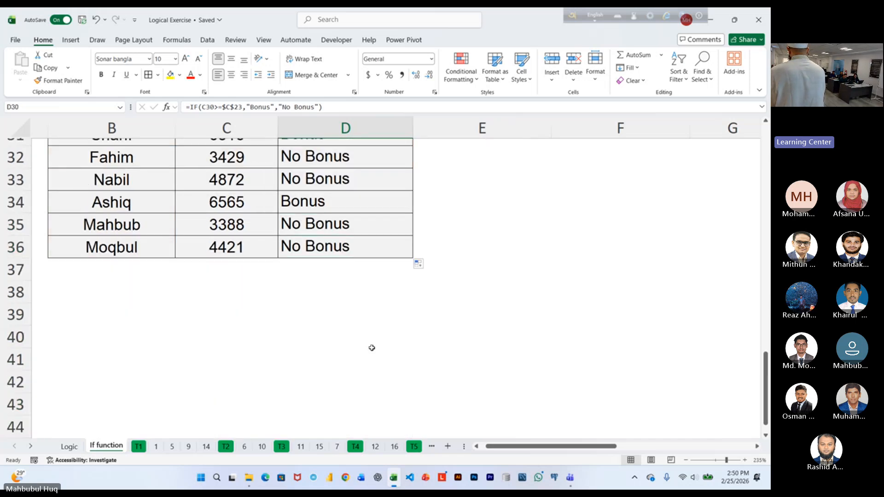
scroll(371, 350, "up", 4)
left_click(357, 314)
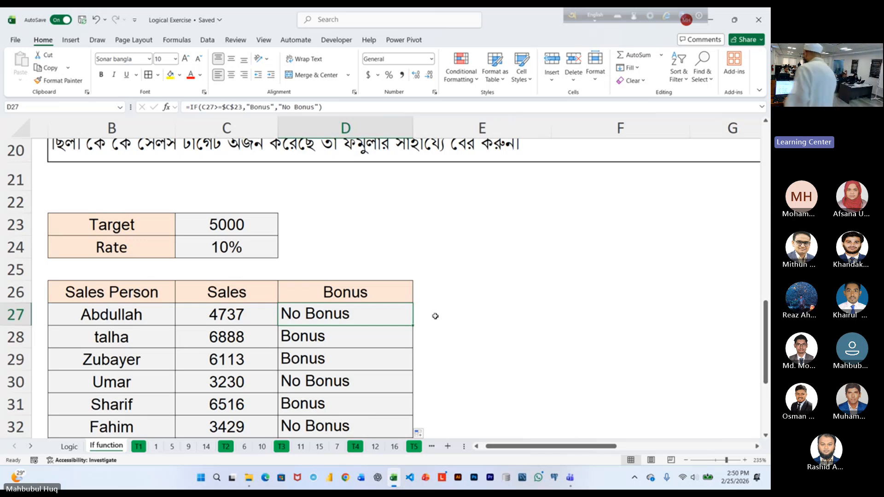
Enter the header "Bonus Amount" in E26, beside the sales table's Bonus header.
left_click(471, 295)
type("B")
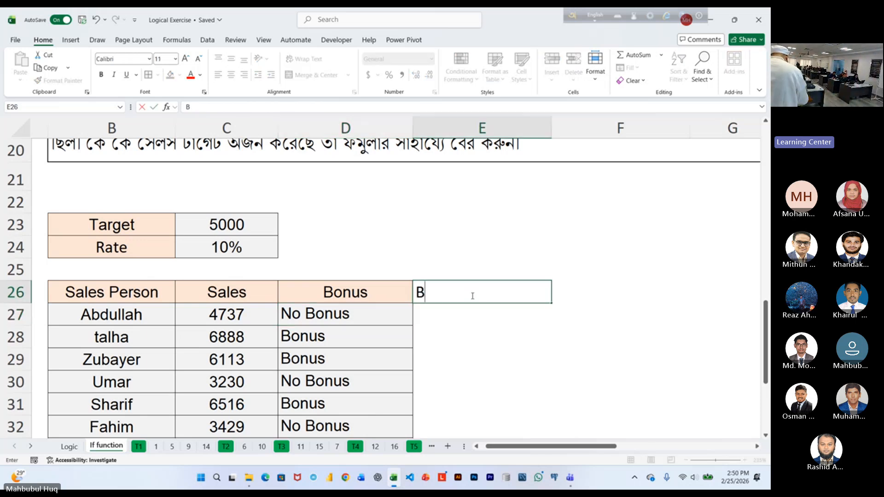
type("ony")
key("BackSpace")
type("u")
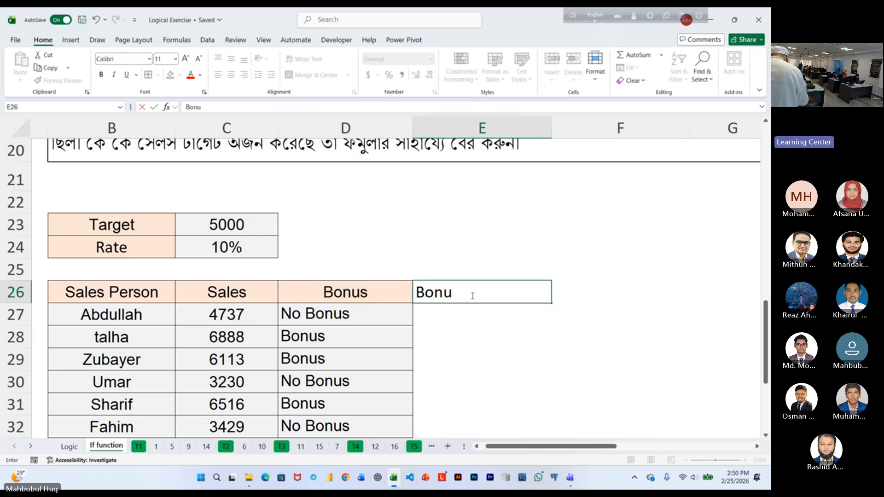
type("s Amount")
key("Return")
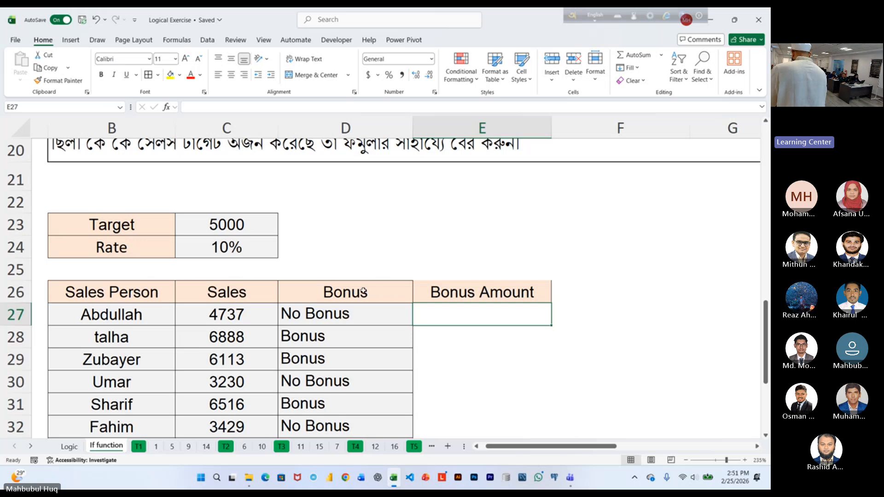
Copy the formatting of the Bonus column D26:D36 onto the Bonus Amount column E26:E36 with Format Painter.
left_click_drag(364, 291, 360, 401)
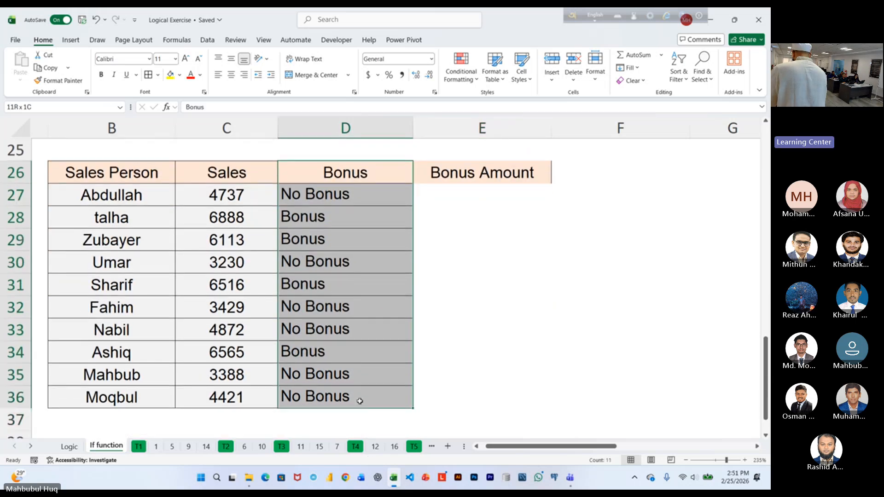
left_click_drag(343, 172, 352, 394)
left_click(353, 394)
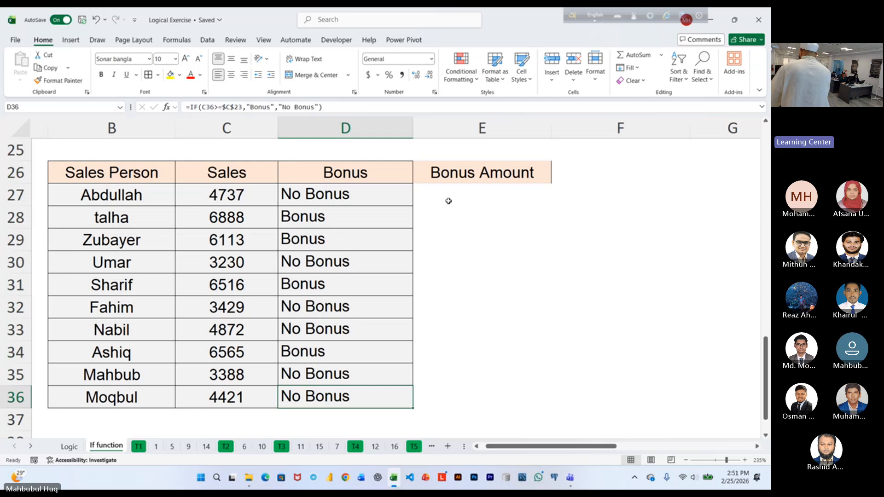
left_click_drag(403, 173, 389, 387)
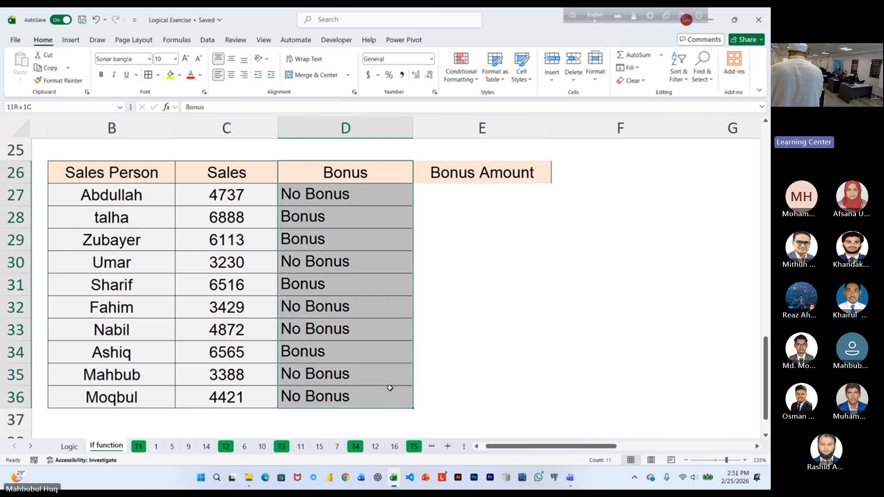
left_click(390, 388)
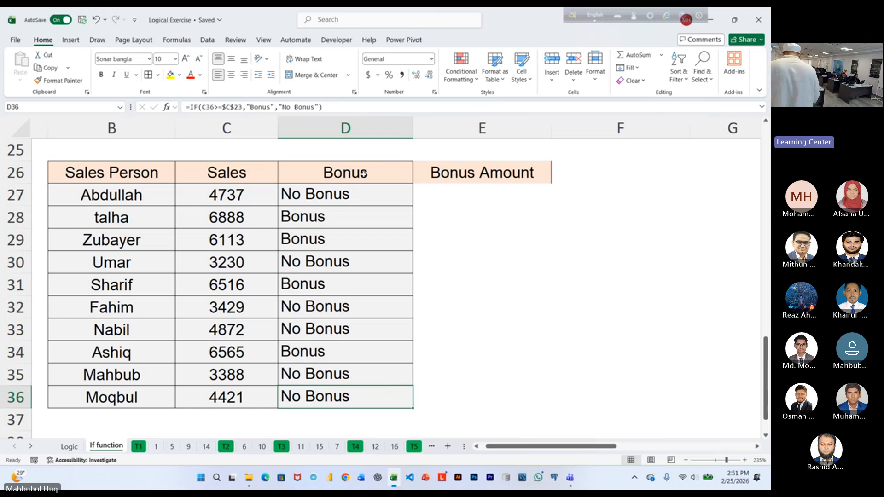
left_click_drag(350, 172, 366, 397)
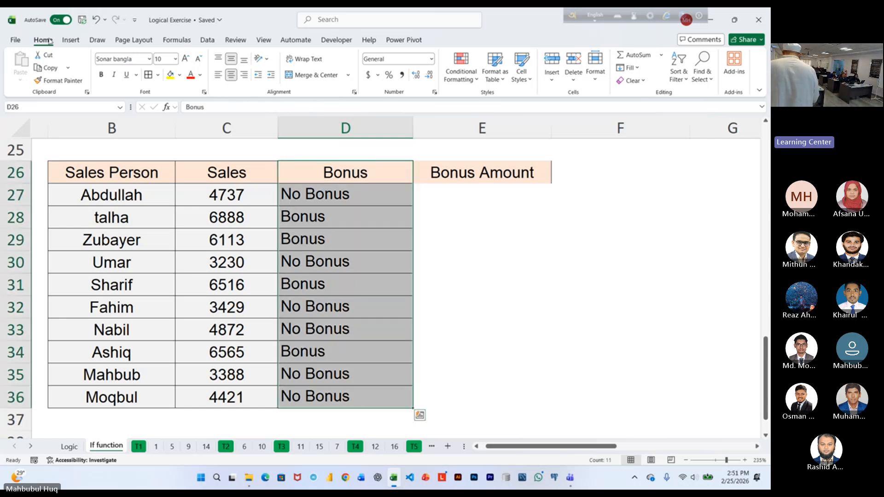
left_click(55, 81)
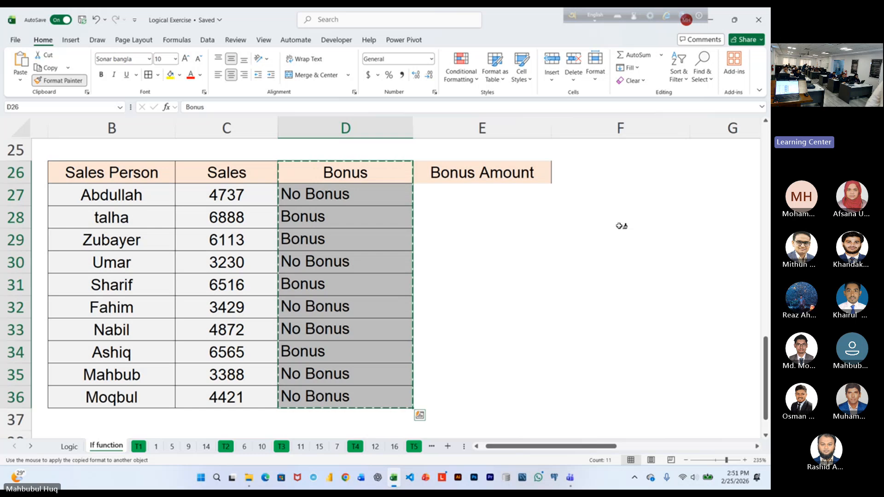
left_click(489, 171)
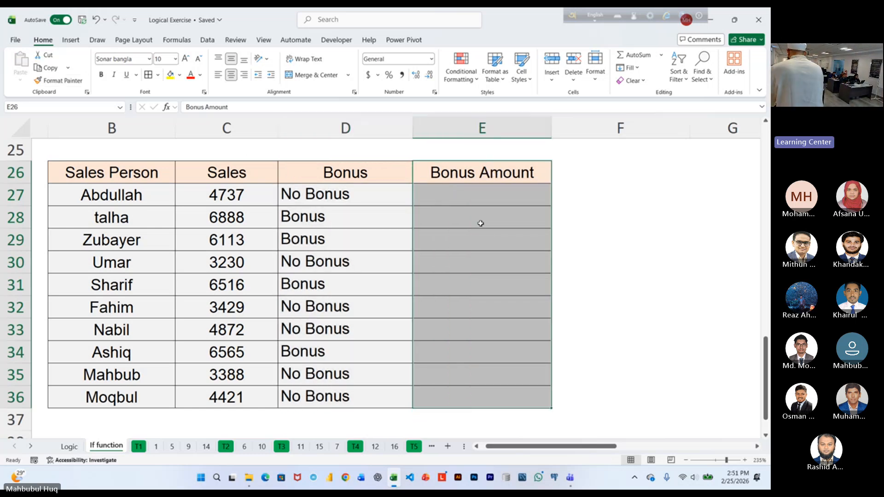
Enlarge the font of E27, the first Bonus Amount cell, to 20 points.
left_click(474, 193)
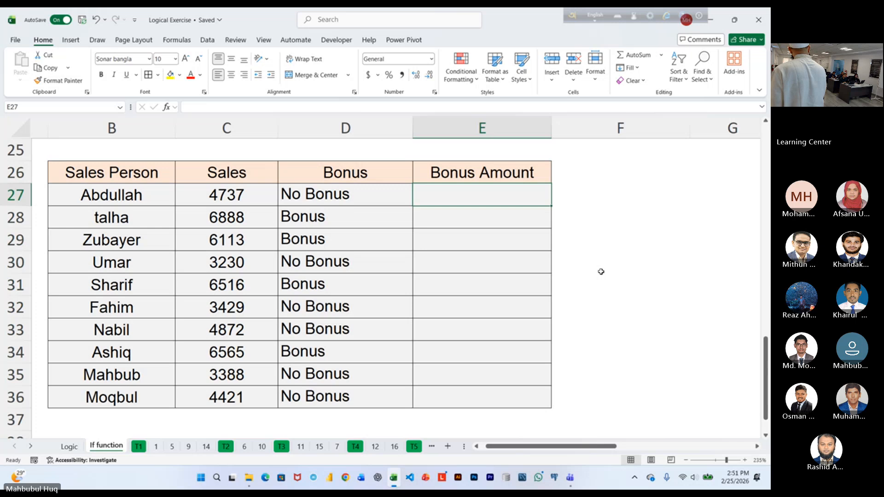
left_click(186, 59)
left_click(186, 61)
left_click(186, 61)
left_click(186, 61)
left_click(186, 61)
left_click(186, 60)
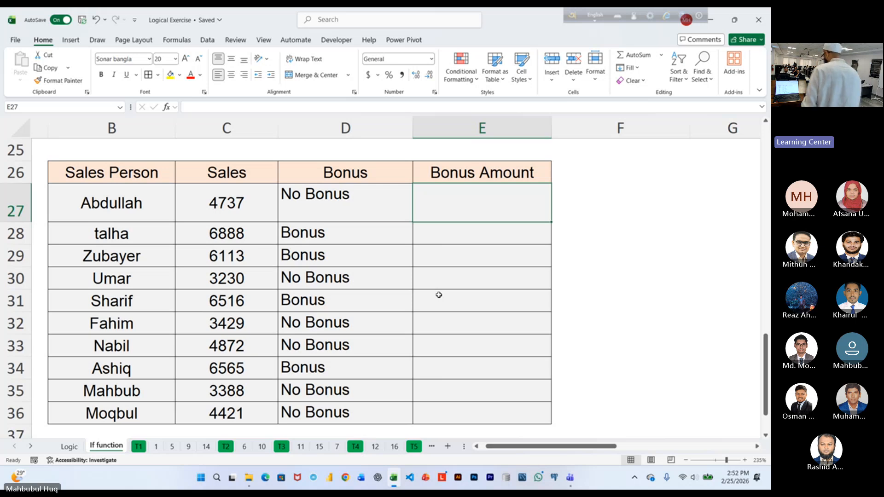
Begin an IF formula in E27 with the logical test C27>=$C$23, keeping the target reference absolute.
type("=I")
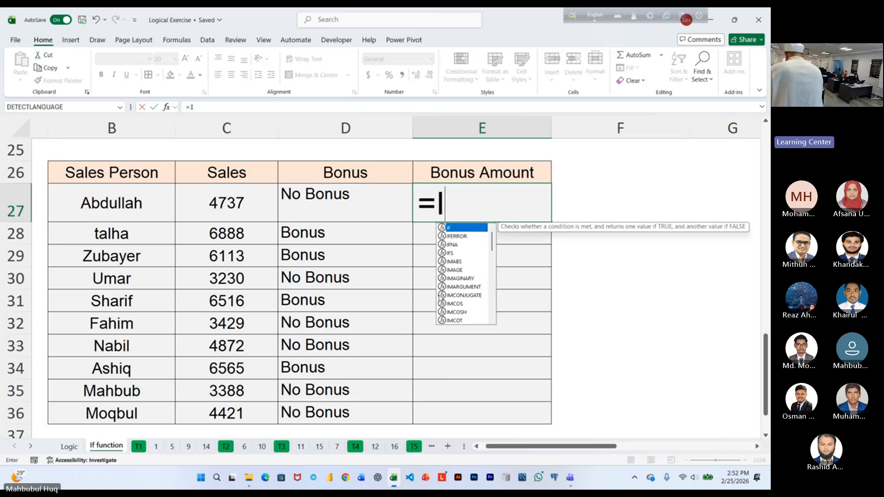
key("Tab")
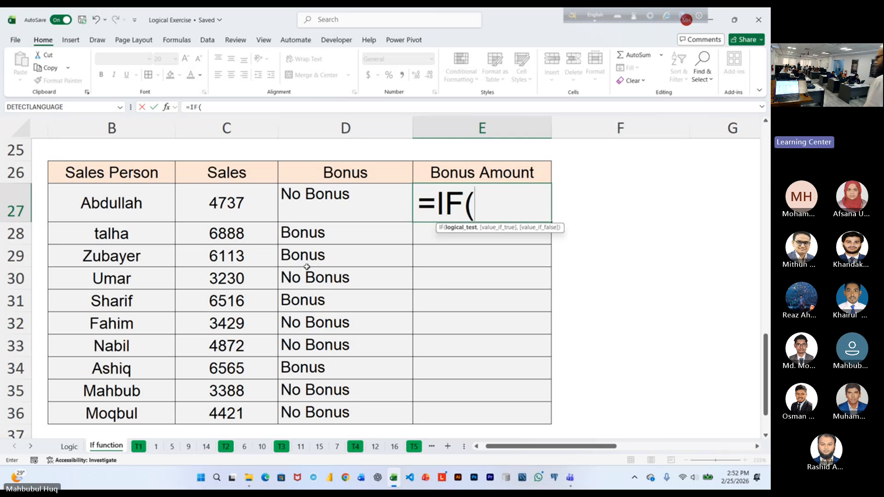
left_click(210, 197)
scroll(431, 290, "up", 3)
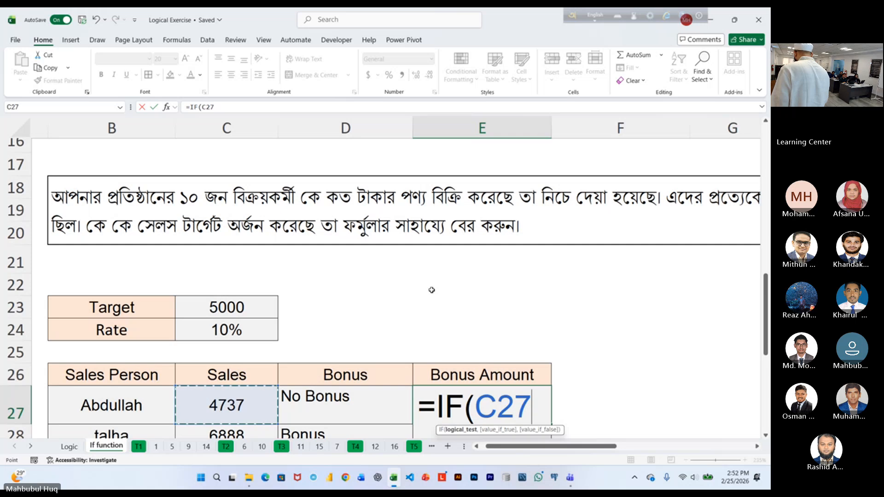
type(">=")
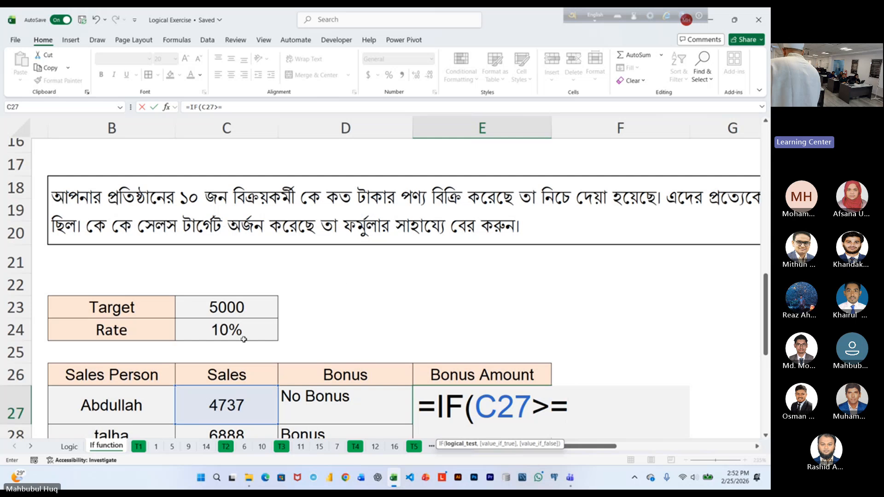
left_click(234, 302)
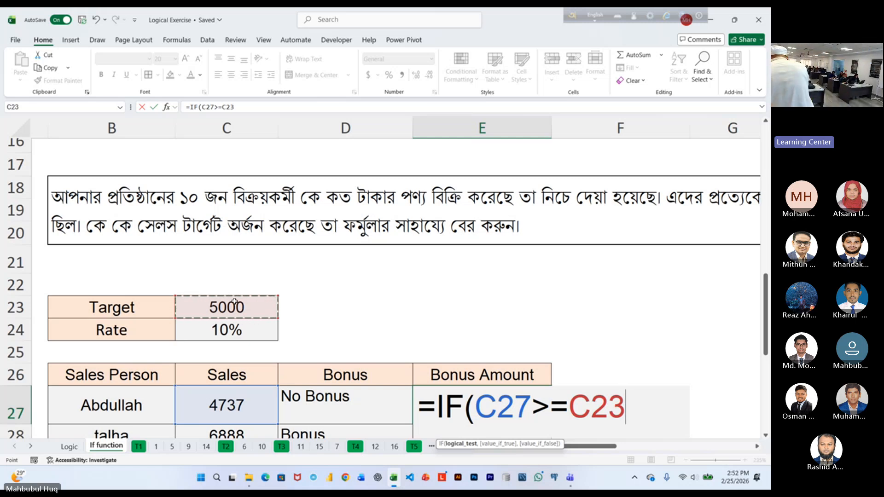
key("F4")
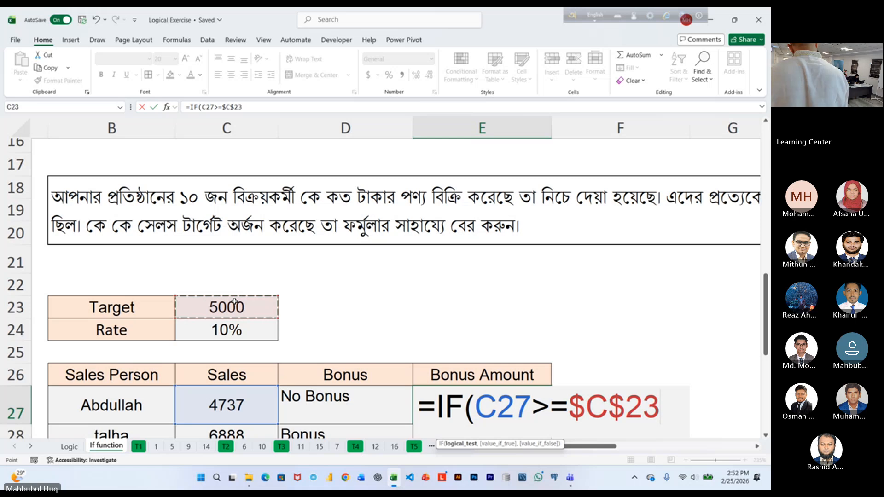
Add C27*$C$24 as the value if true in E27's IF formula, with the rate reference absolute.
type(",")
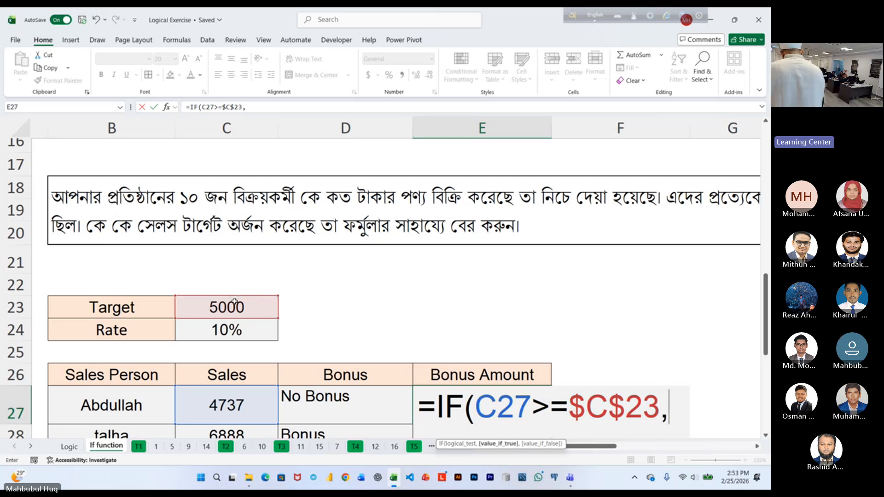
scroll(350, 279, "down", 2)
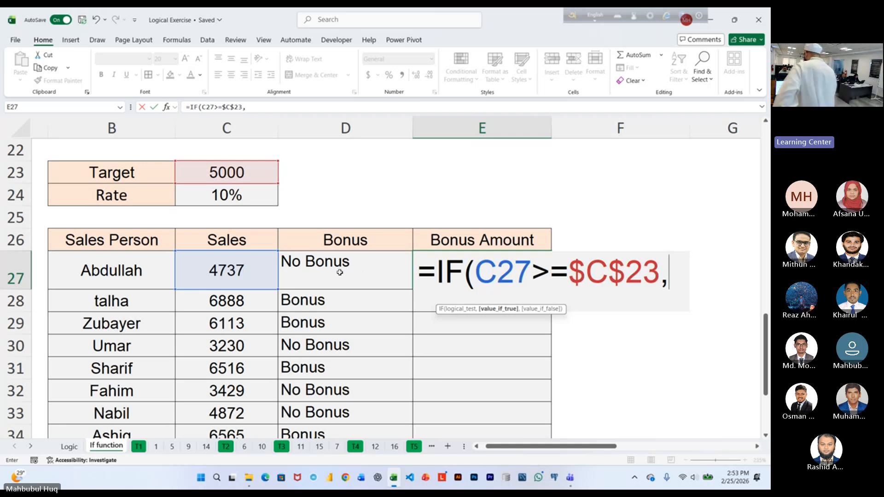
left_click(255, 267)
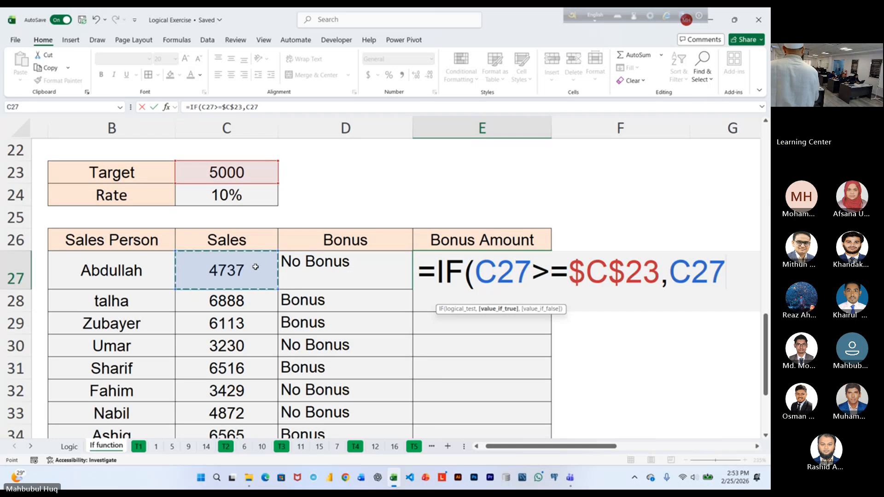
type("*")
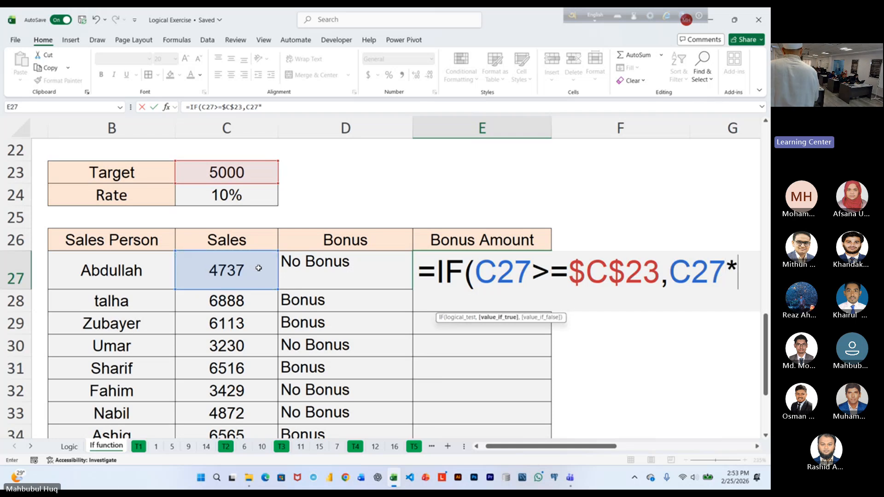
left_click(227, 202)
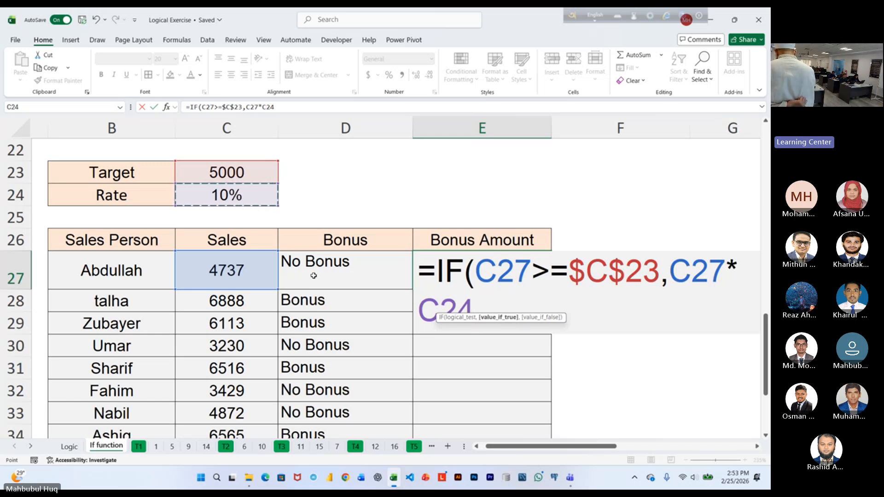
key("F4")
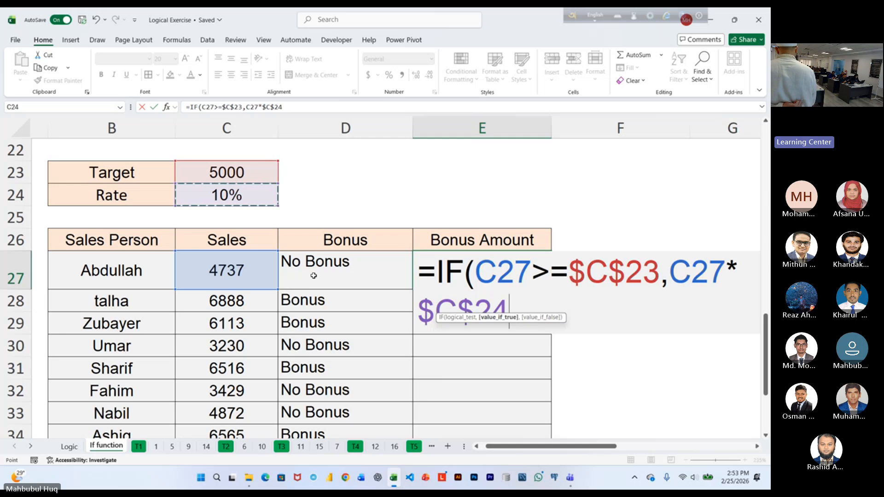
Add 0 as the value if false in E27's IF formula, close the function and enter it.
type(",")
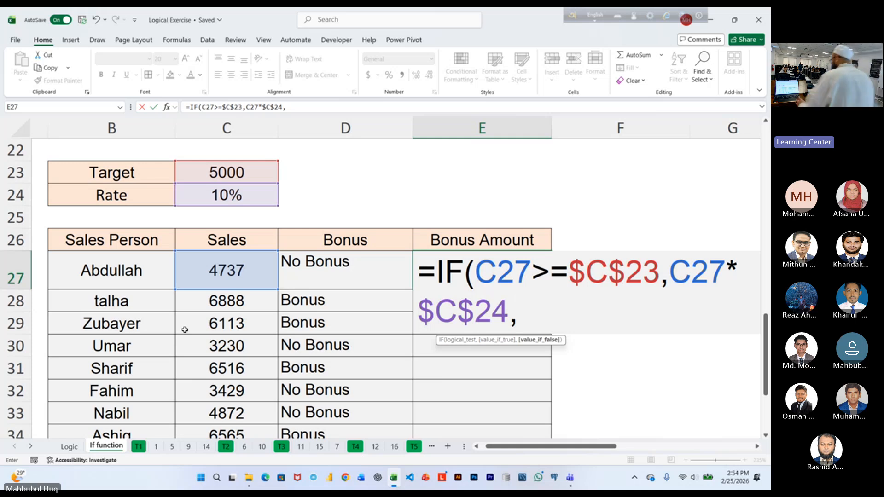
type("0")
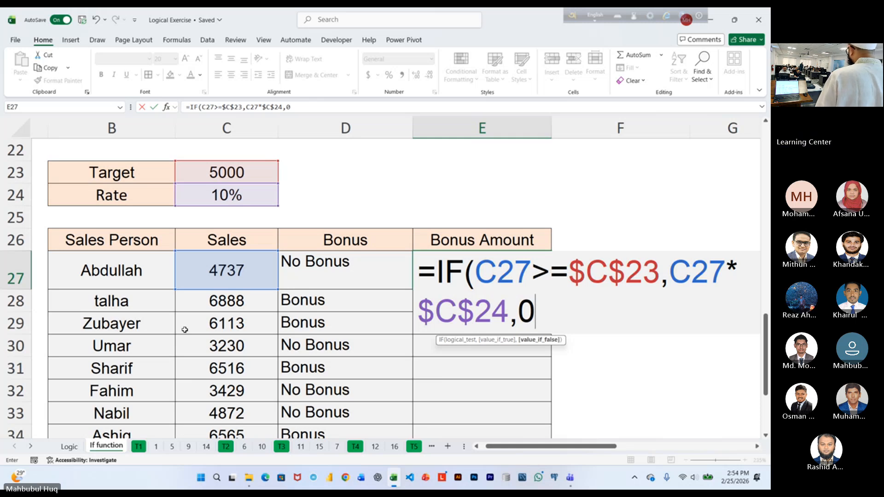
type(")")
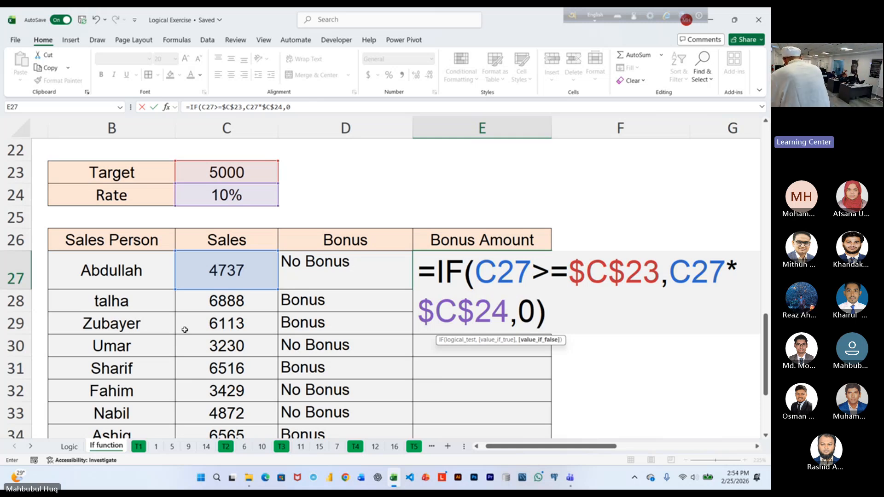
key("ctrl+Return")
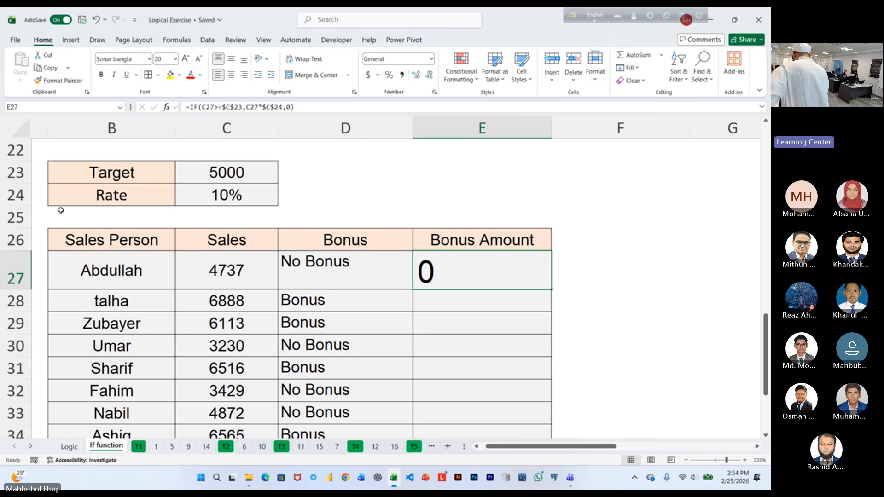
Reduce the font of E27 to 12 points.
left_click(199, 60)
left_click(198, 60)
left_click(199, 60)
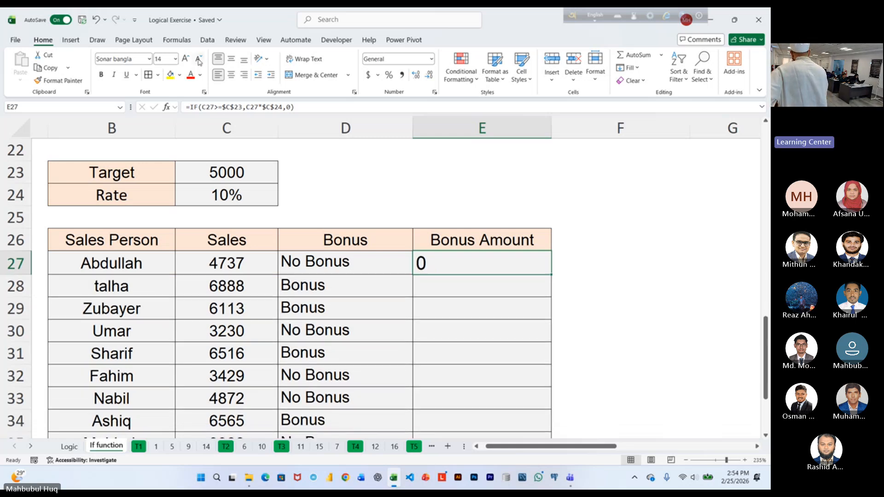
left_click(199, 60)
left_click(199, 60)
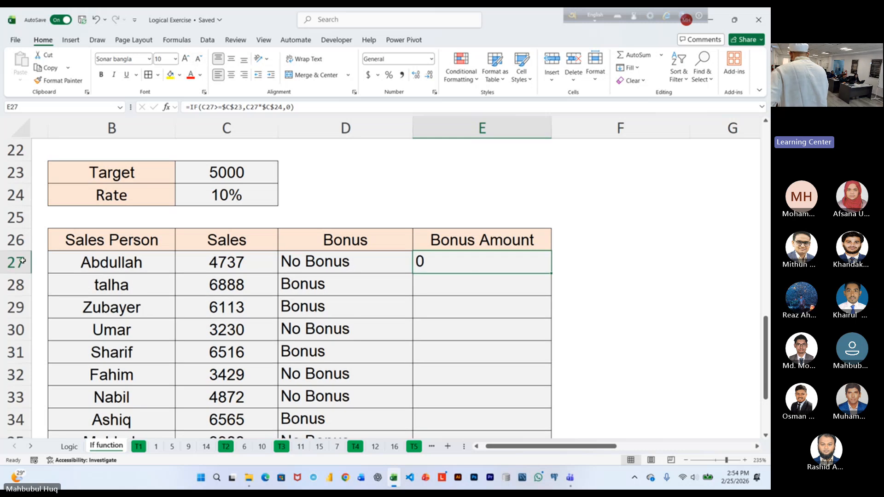
left_click(186, 58)
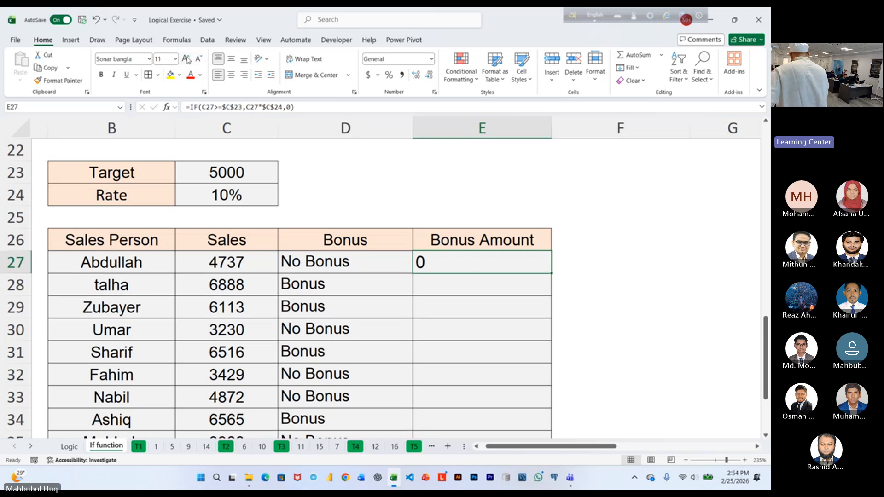
left_click(186, 58)
Fill E27's IF formula down to E36, check the Bonus Amount column and reselect E27.
double_click(551, 274)
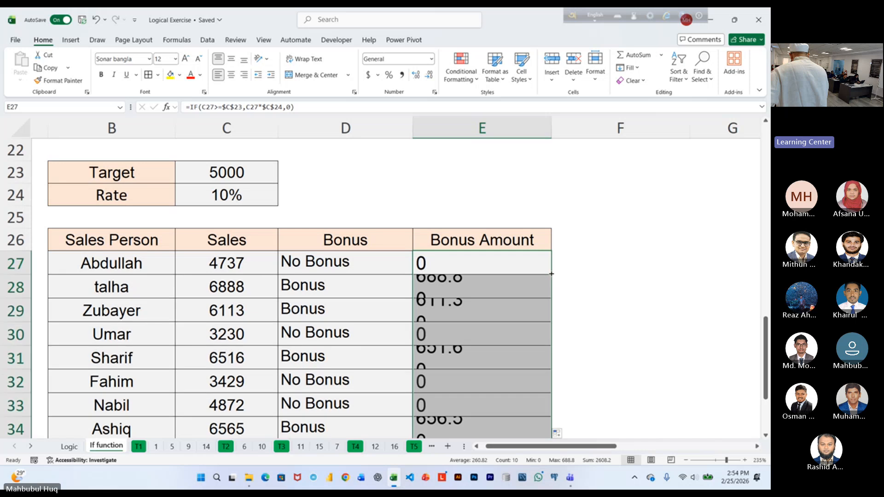
scroll(508, 304, "down", 2)
scroll(505, 317, "up", 2)
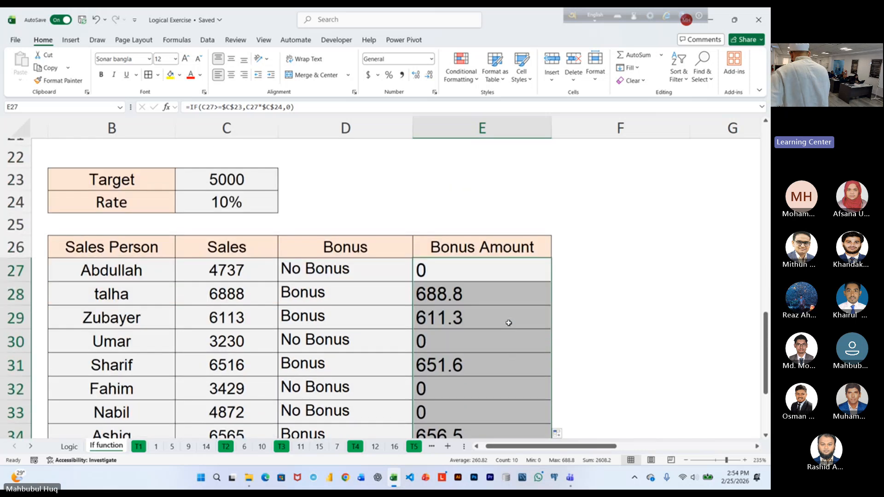
scroll(506, 321, "down", 1)
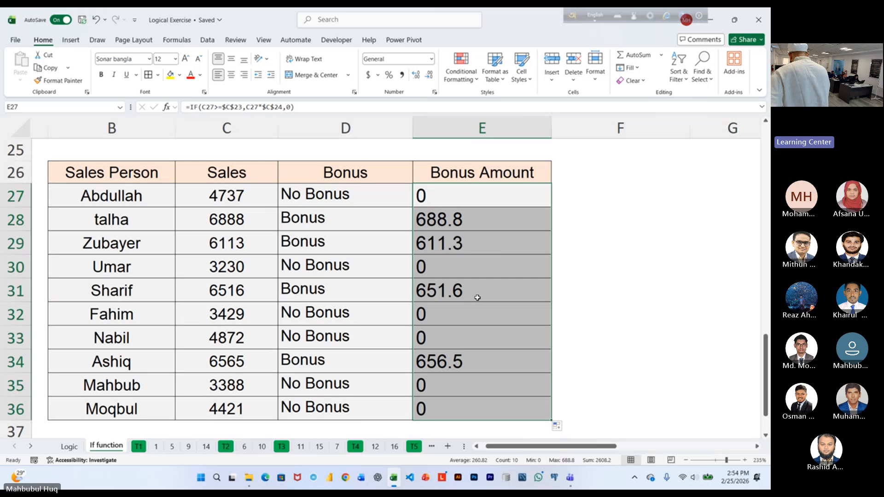
scroll(478, 297, "up", 1)
left_click(479, 263)
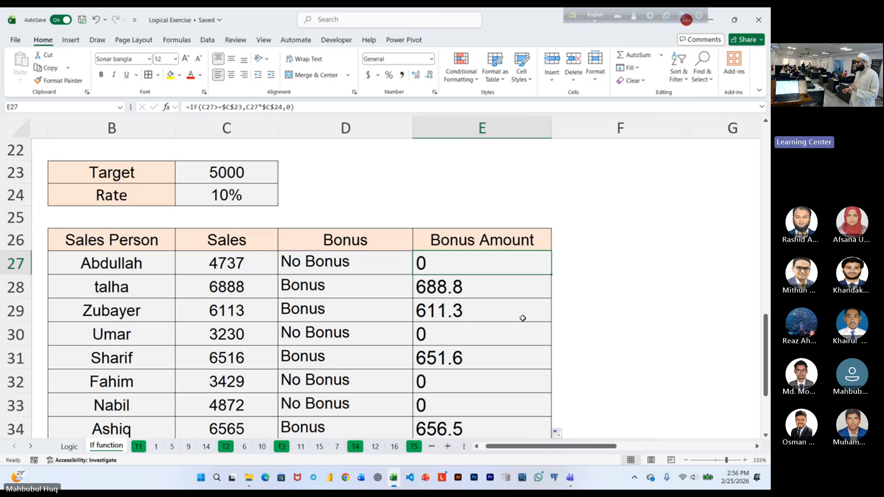
Switch to Chrome, maximize its window and open Facebook.
left_click(346, 478)
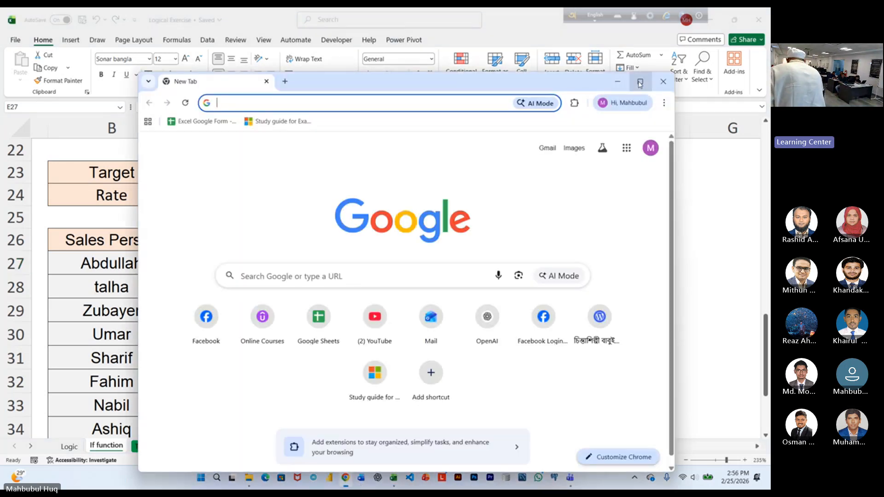
left_click(640, 84)
left_click(133, 256)
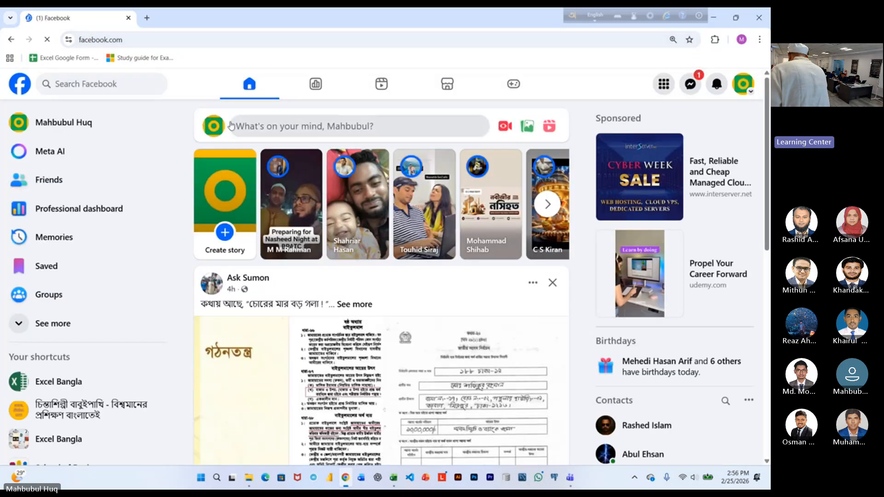
Search Facebook for "excel bangla".
left_click(95, 84)
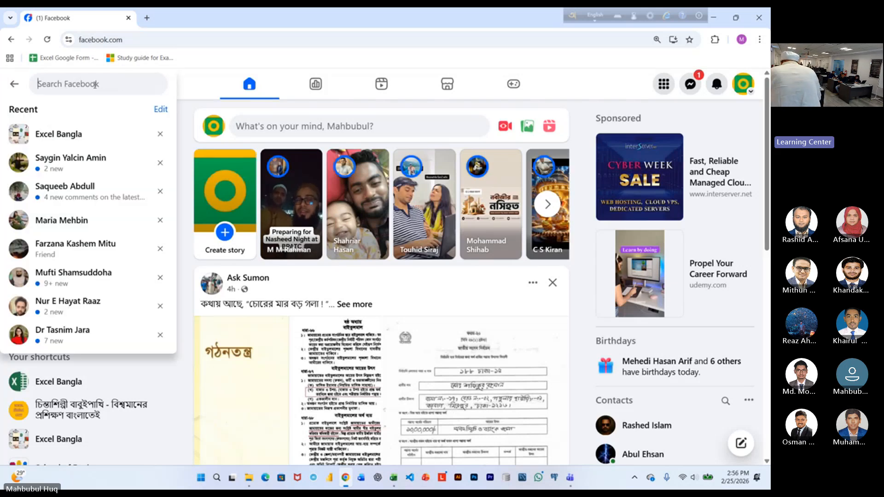
type("excel")
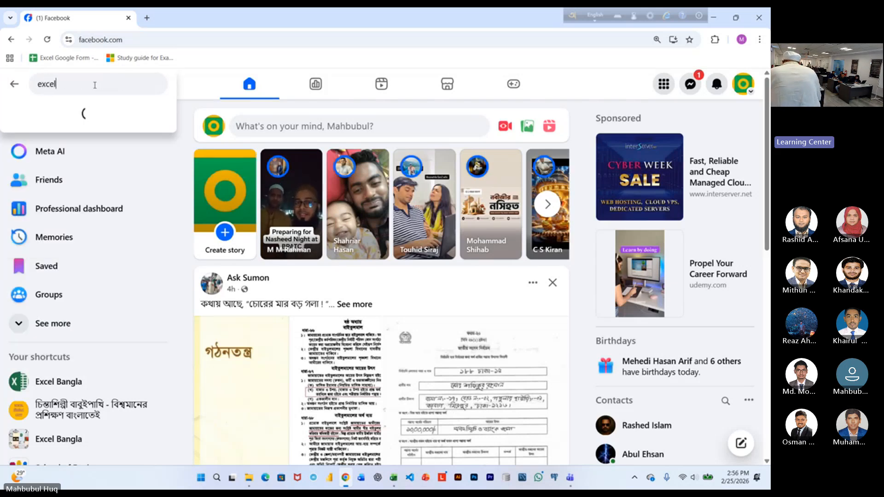
type(" bang")
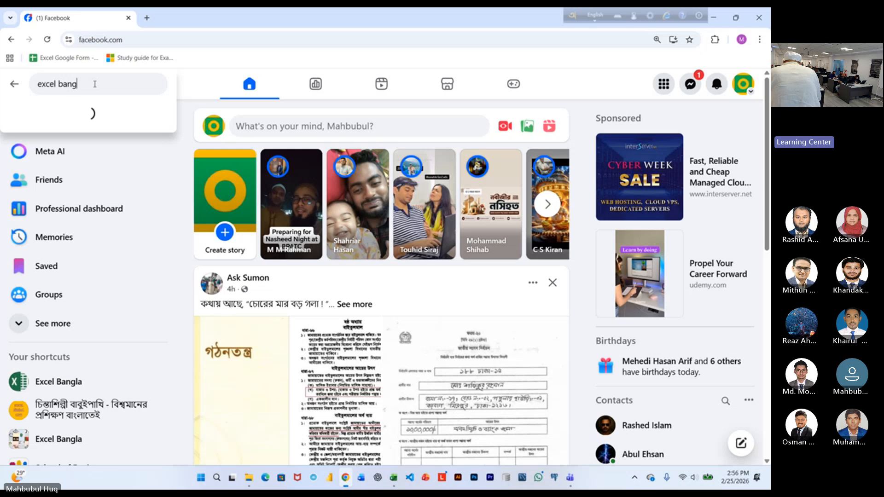
type("la")
key("Return")
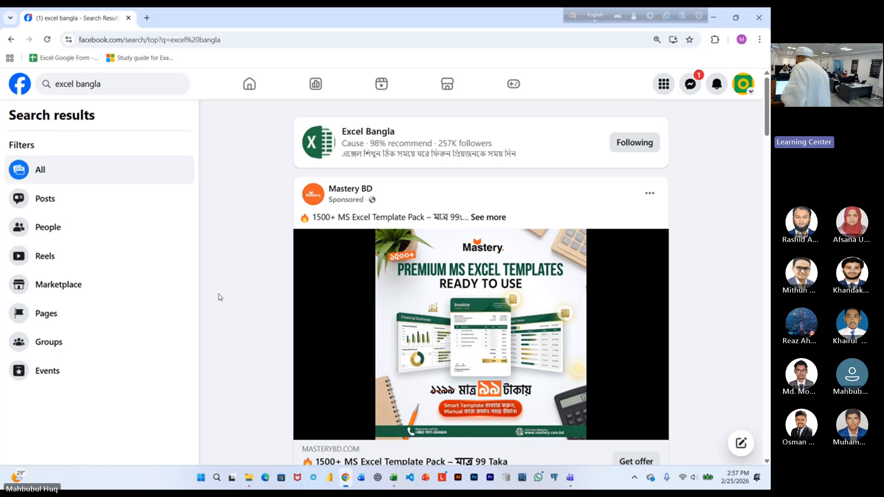
Open the Excel Bangla page from the search results and view its details, links and contact info.
left_click(350, 133)
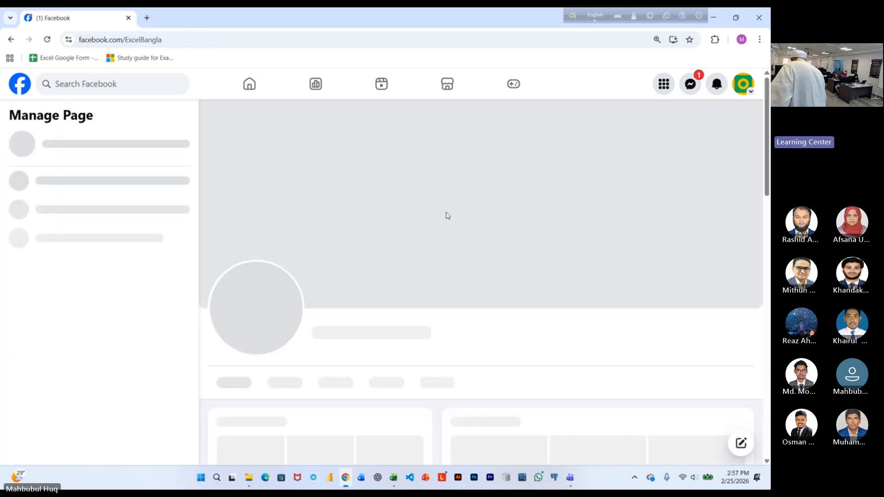
scroll(451, 219, "down", 2)
scroll(451, 220, "down", 1)
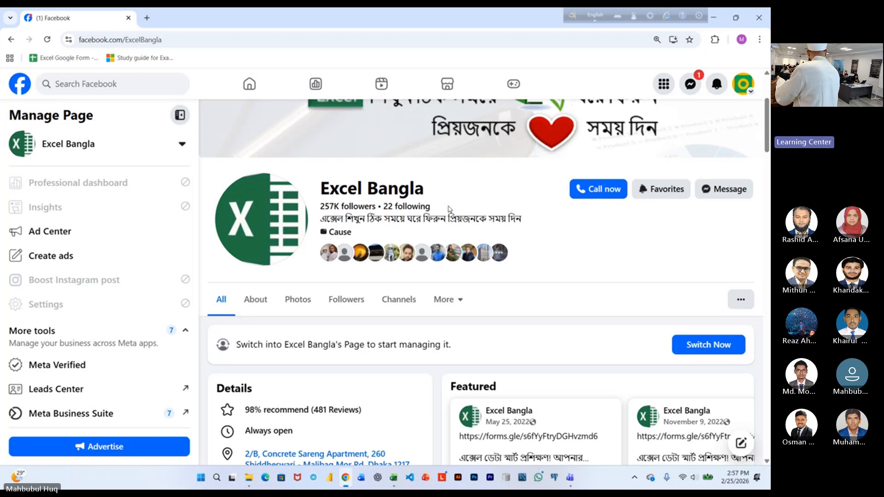
scroll(449, 209, "down", 4)
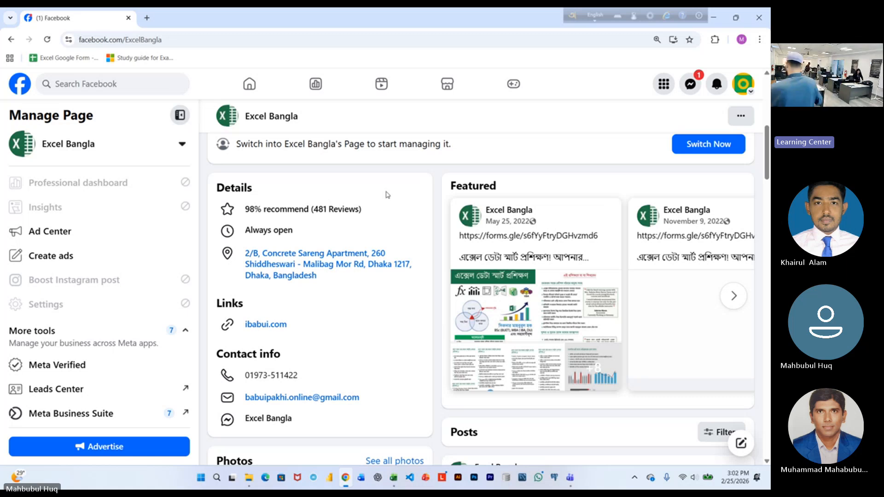
Close the Chrome browser and the Excel window with the Logical Exercise workbook.
left_click(758, 18)
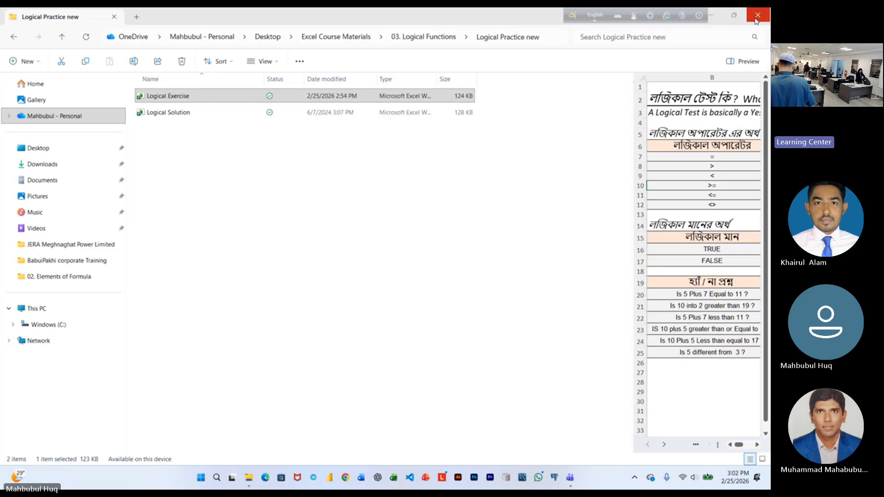
left_click(757, 21)
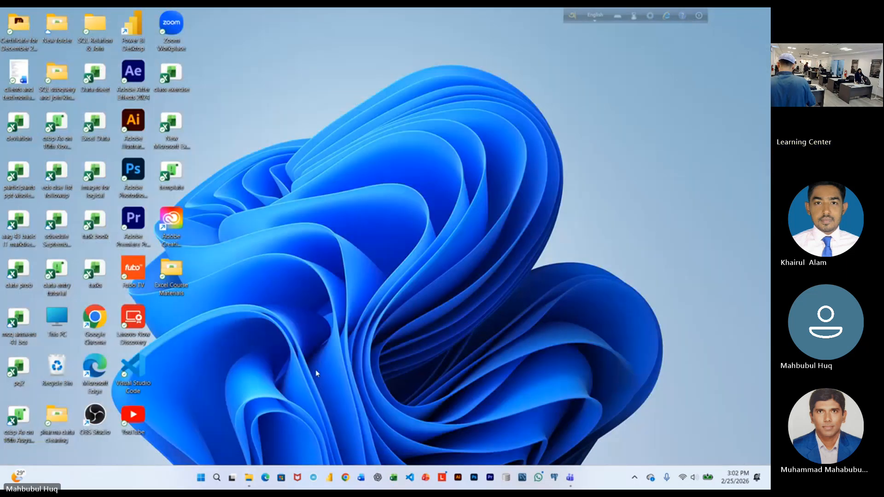
Put the computer to sleep from the Windows power options.
left_click(200, 480)
left_click(456, 443)
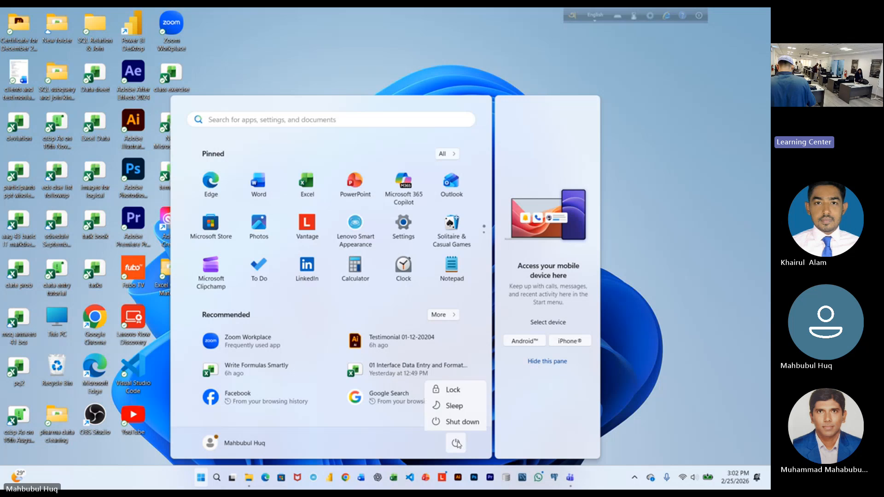
left_click(464, 406)
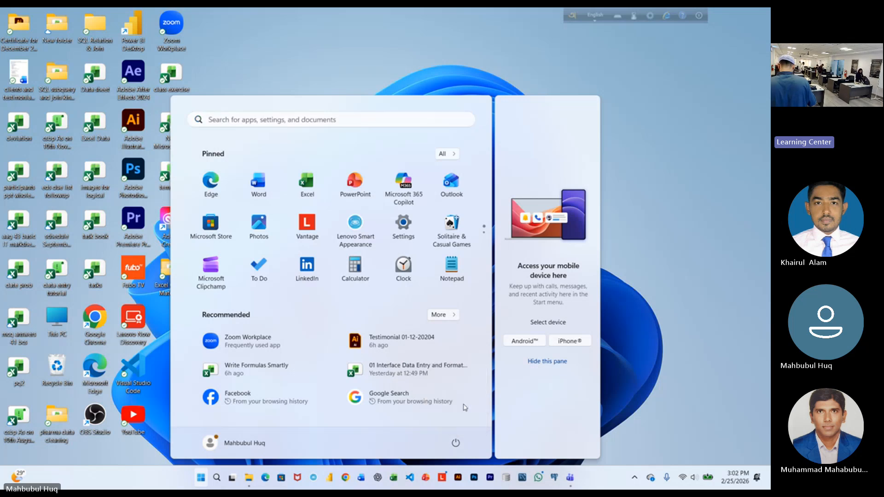